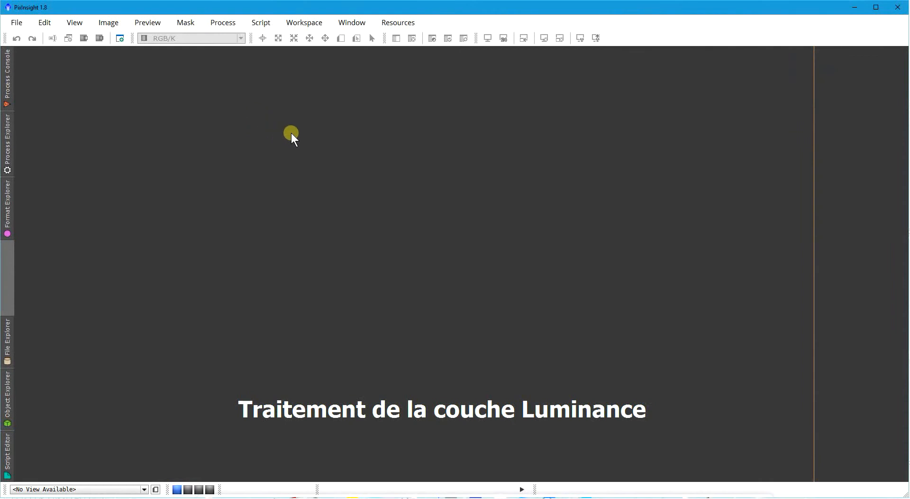
- Load the saved M57 project containing the grayscale and RGB images and the processing icons
right_click(269, 123)
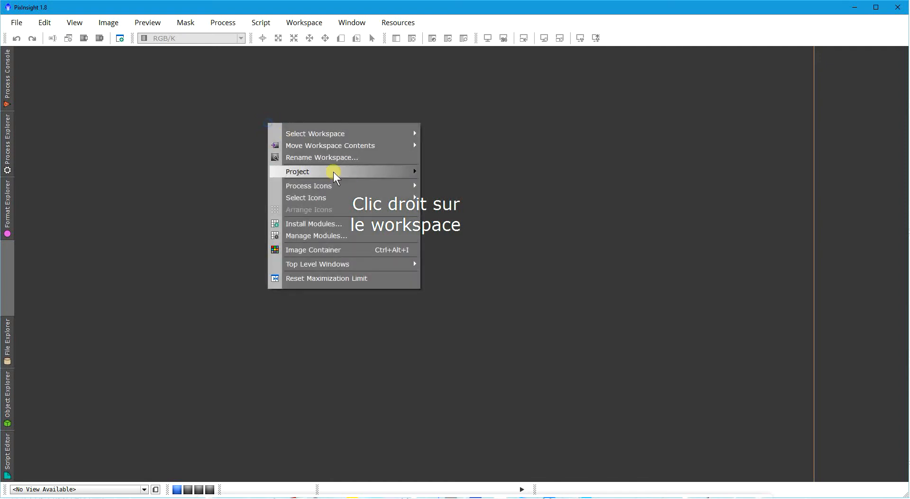
mouse_move(390, 174)
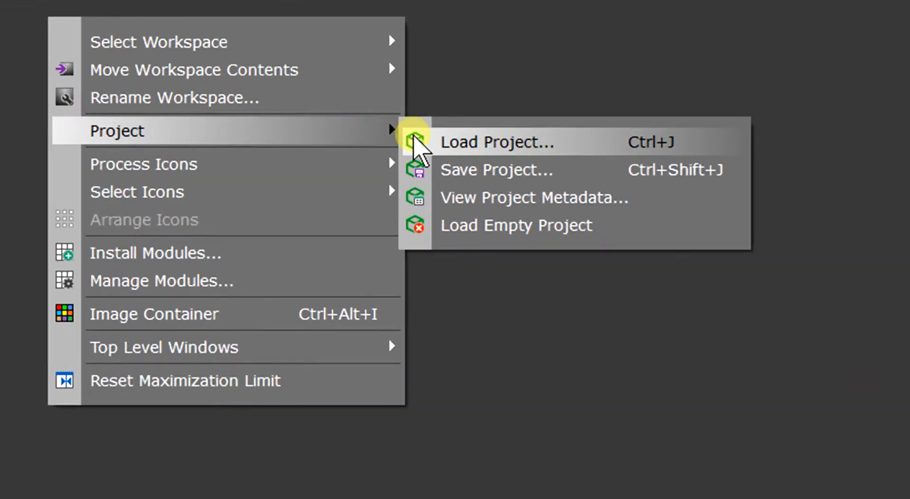
click(429, 138)
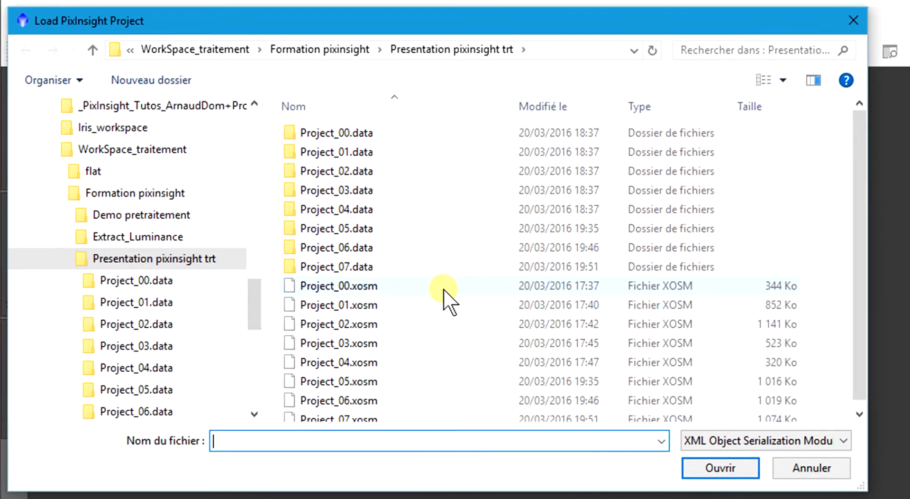
double_click(445, 288)
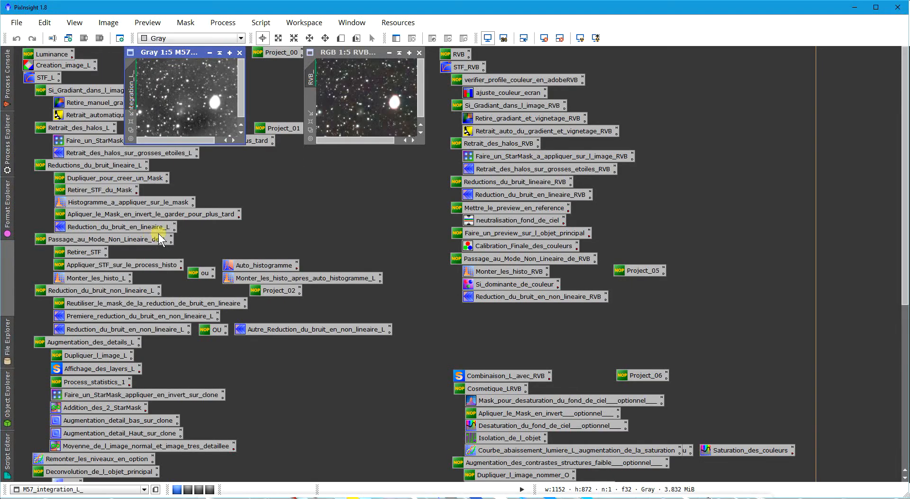
- Look at the TIFF entry in the Format Explorer
click(13, 194)
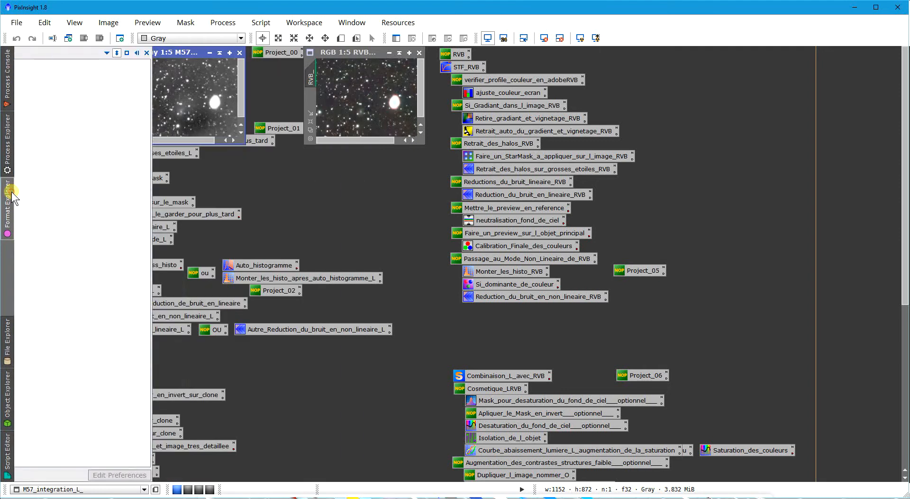
click(7, 203)
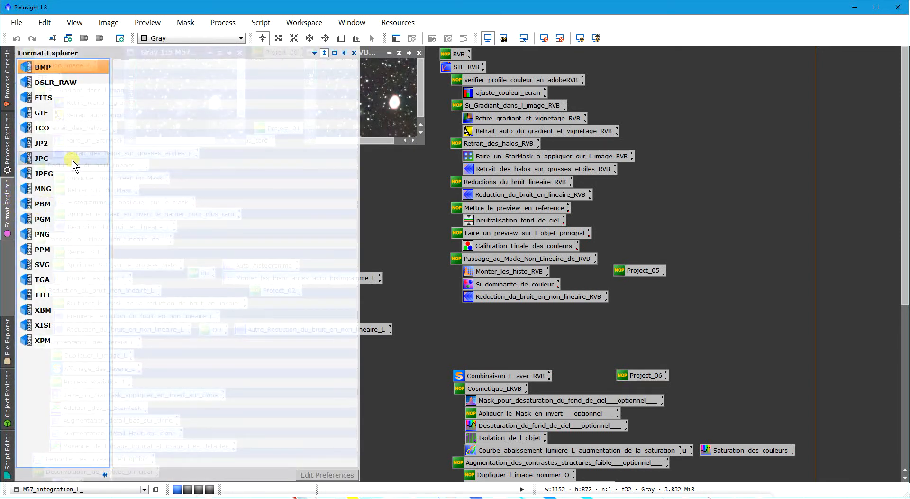
click(44, 296)
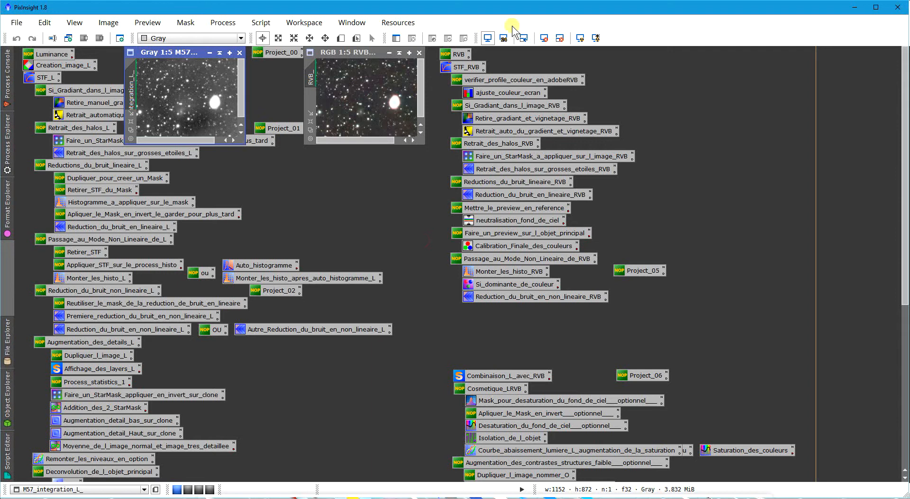
- Nudge the grayscale M57 image window and move the RGB image window over beside the RVB process icons
drag(189, 53, 185, 56)
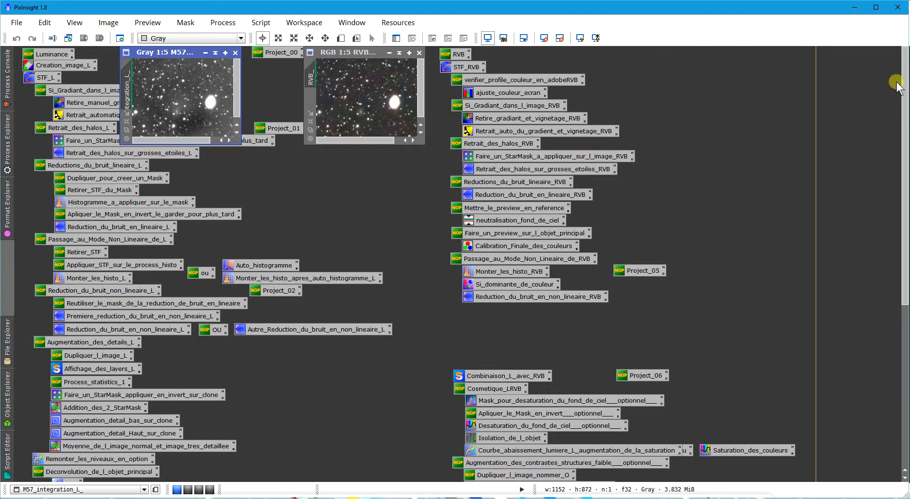
click(350, 54)
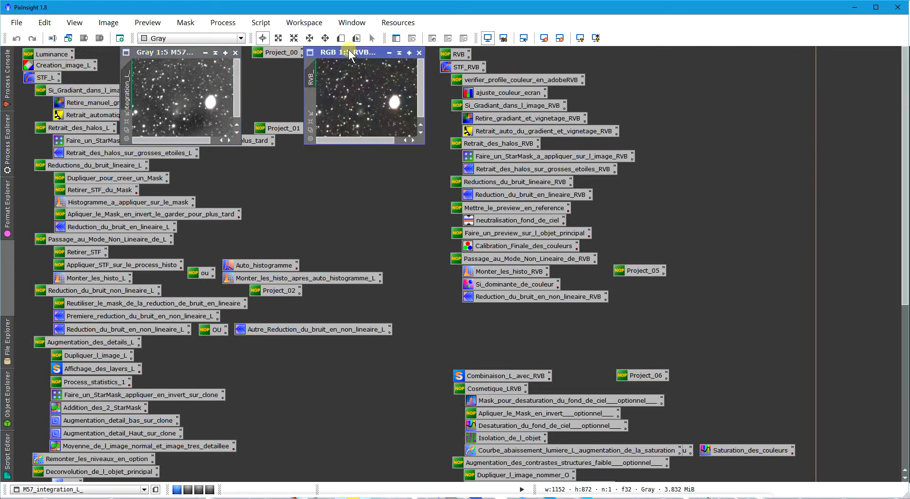
drag(349, 49, 667, 45)
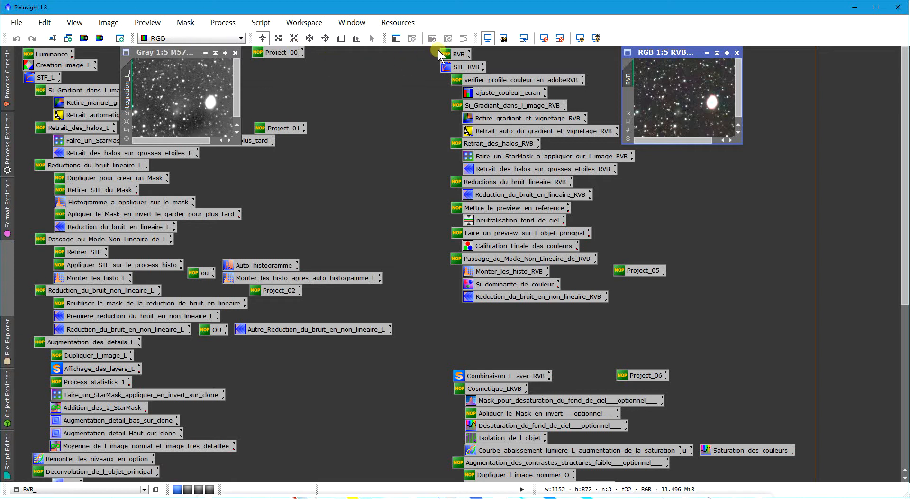
- Highlight the RVB process icons and the Luminance process icons in turn to review both workflows, and clear the selection
drag(432, 50, 639, 329)
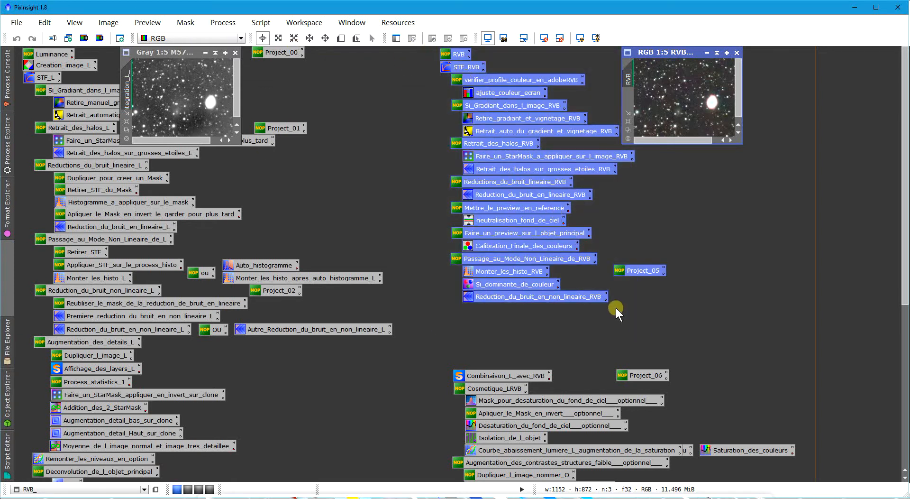
click(263, 146)
click(6, 61)
click(362, 82)
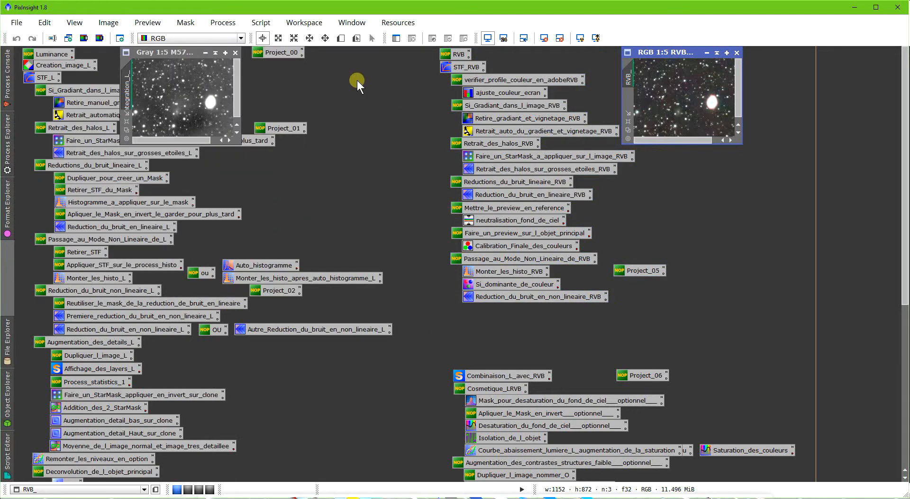
drag(19, 55, 395, 479)
drag(903, 128, 902, 287)
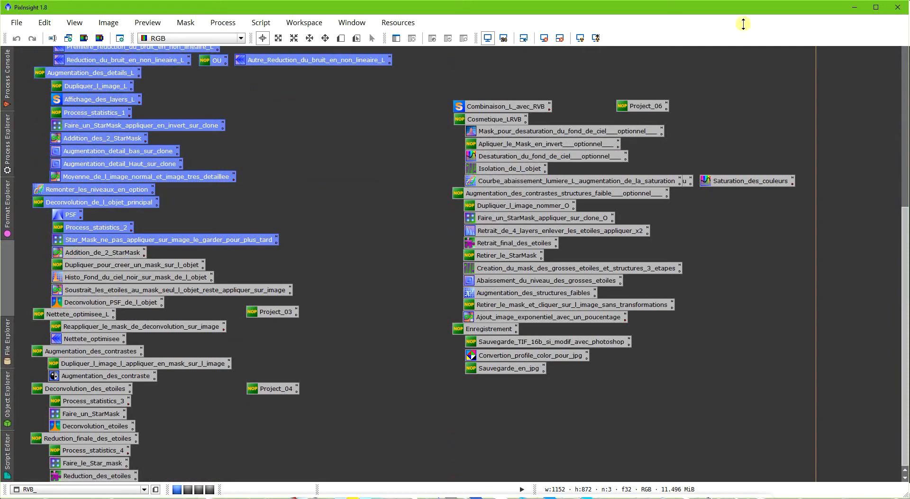
drag(901, 280, 891, 76)
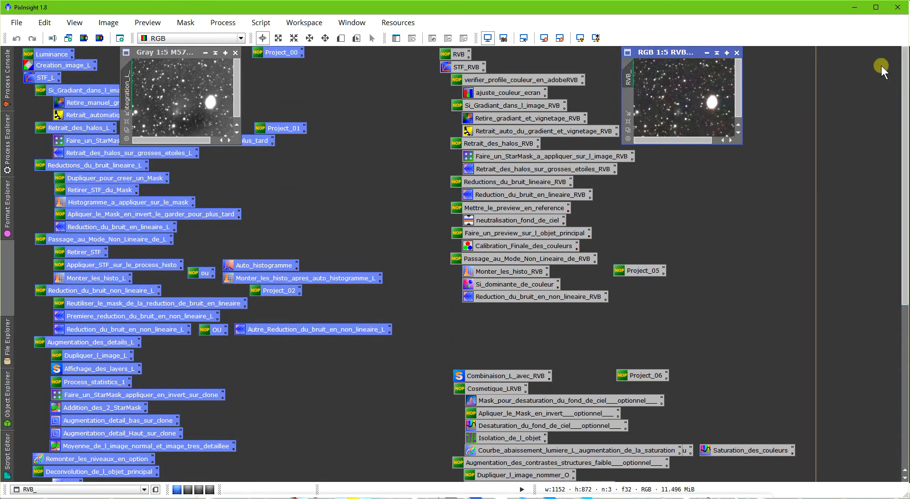
click(346, 122)
- Move the grayscale M57 window clear of the Luminance icons, reset its screen stretch and reapply an automatic stretch
drag(169, 56, 223, 53)
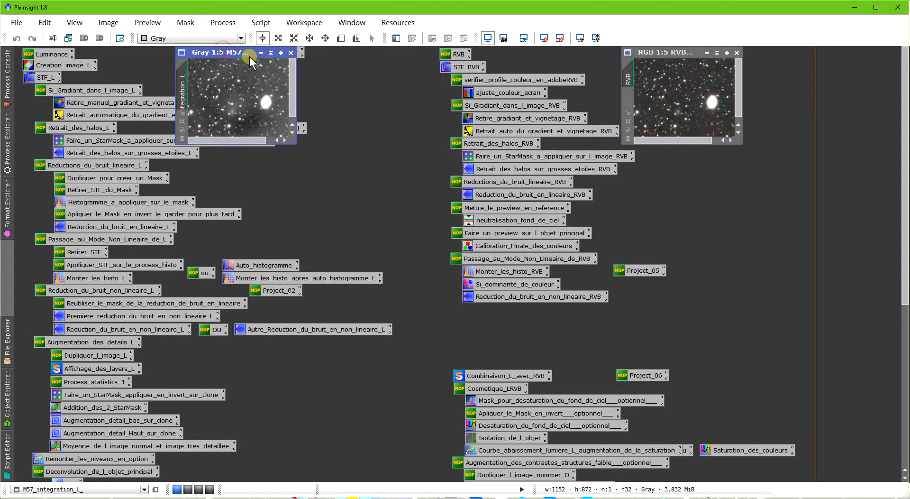
click(543, 39)
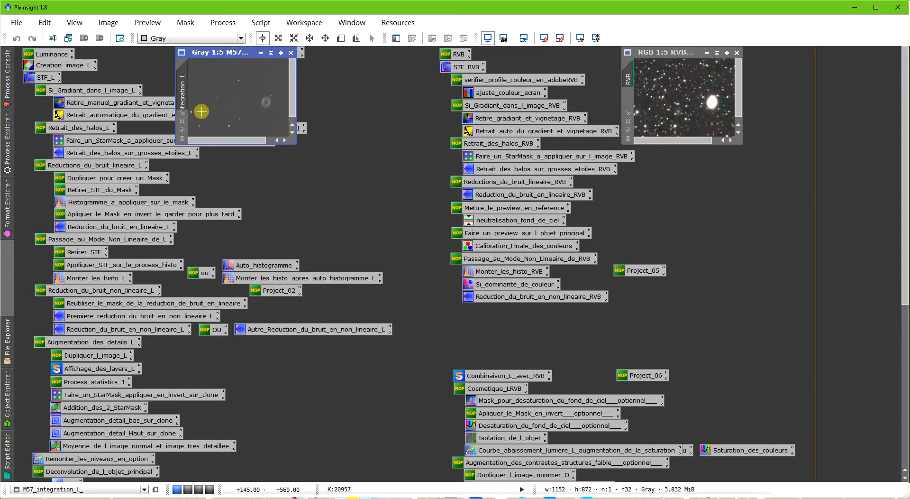
click(581, 39)
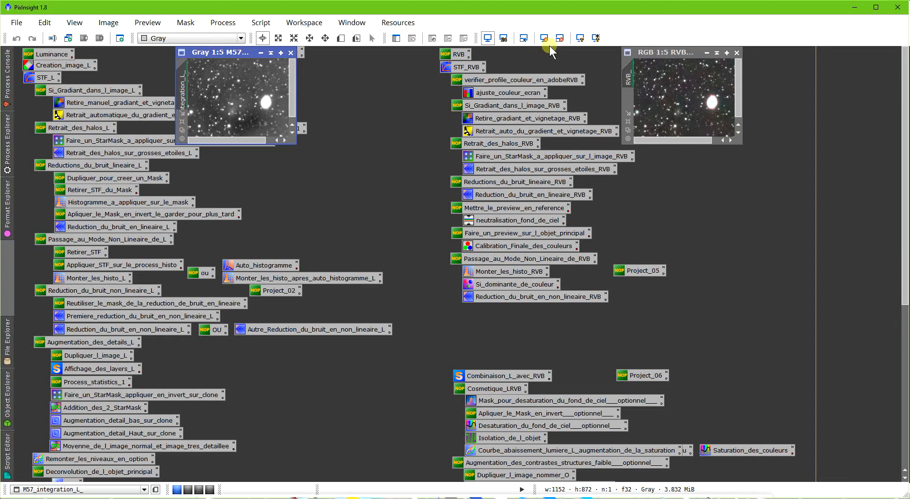
- Enlarge the grayscale M57 image and inspect its background, stars and nebula up close, dismissing the CCleaner alert
click(182, 130)
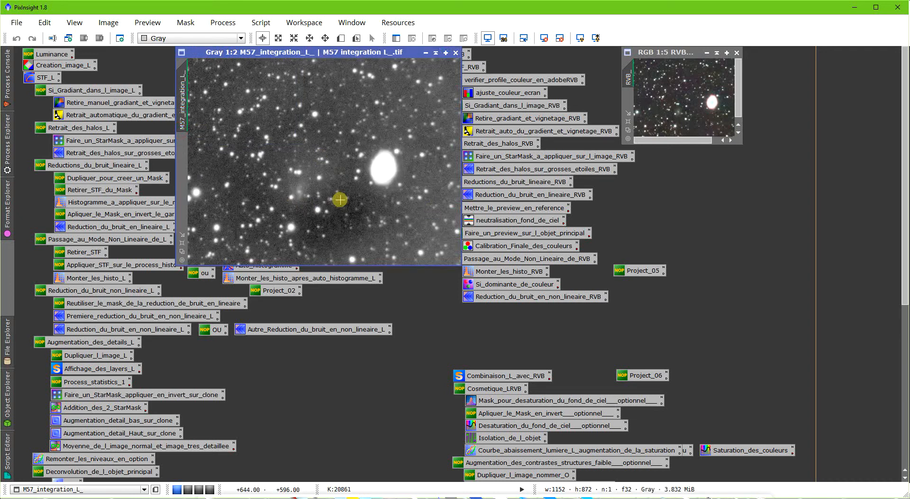
scroll(353, 199, up, 3)
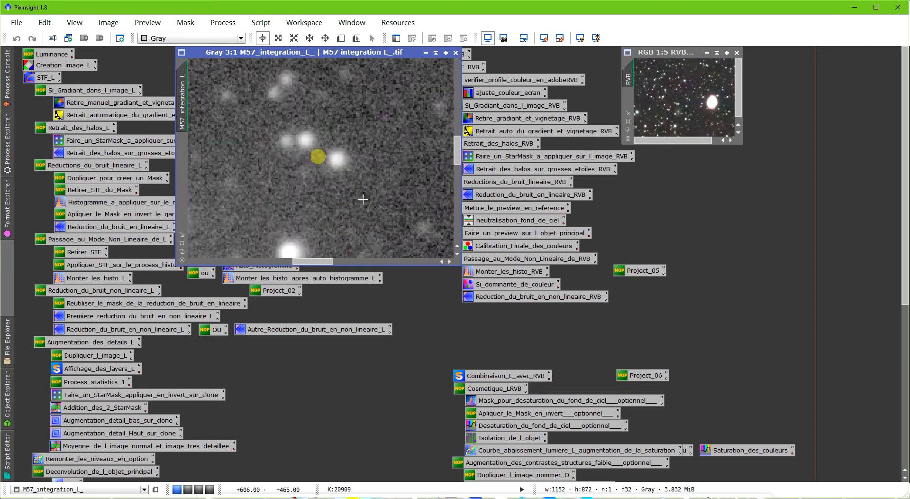
scroll(335, 173, down, 1)
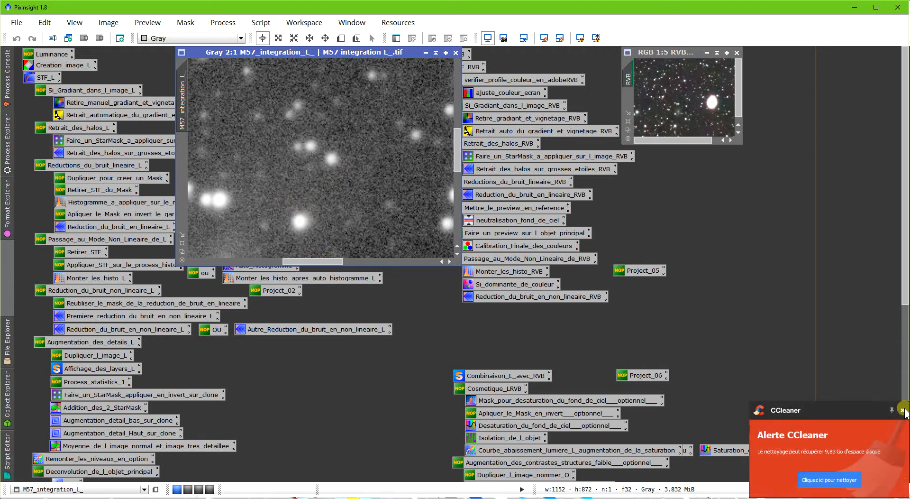
click(905, 411)
drag(304, 261, 349, 261)
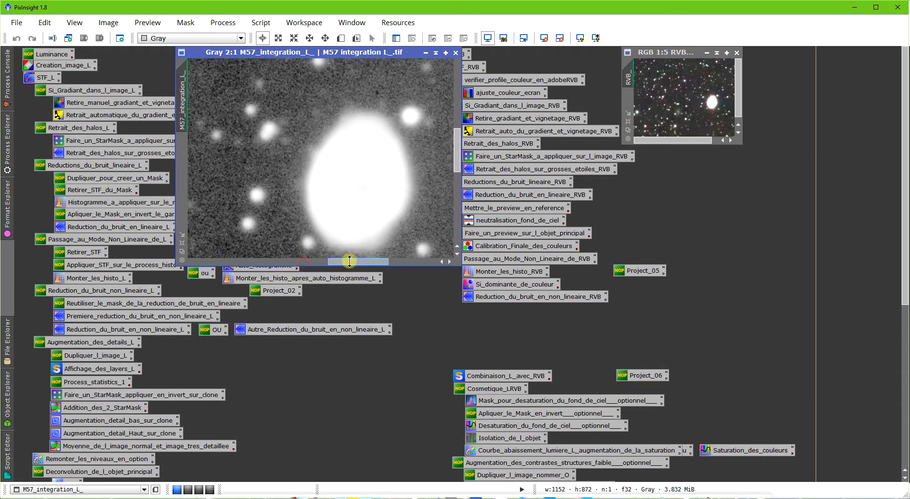
scroll(322, 160, down, 2)
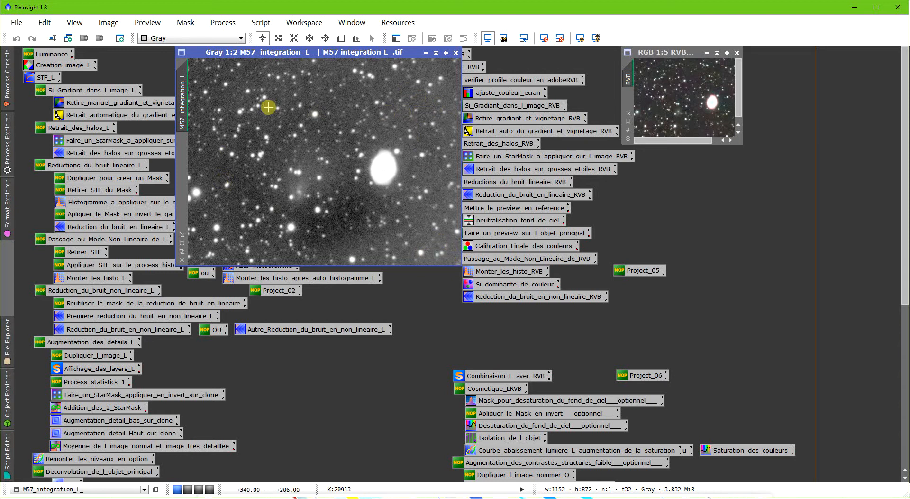
- Open DynamicBackgroundExtraction from the Luminance manual gradient removal icon and expand its Sample Generation and Target Image Correction settings
click(87, 101)
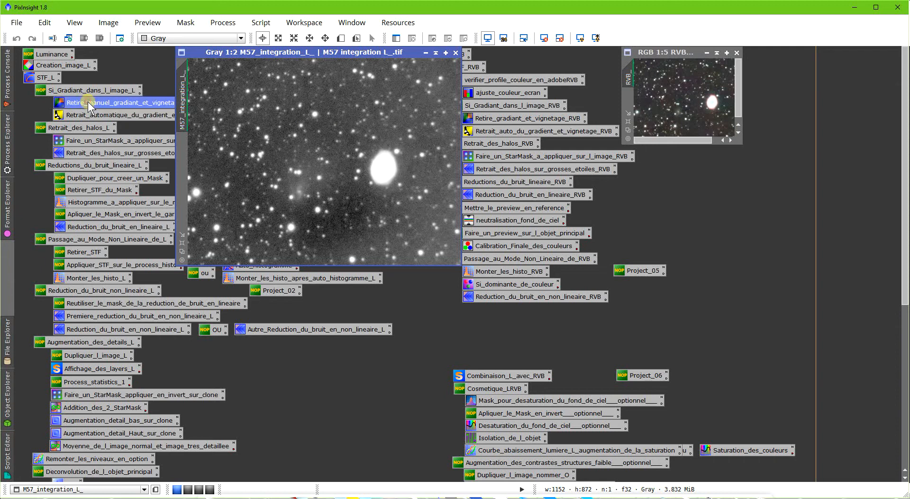
double_click(87, 102)
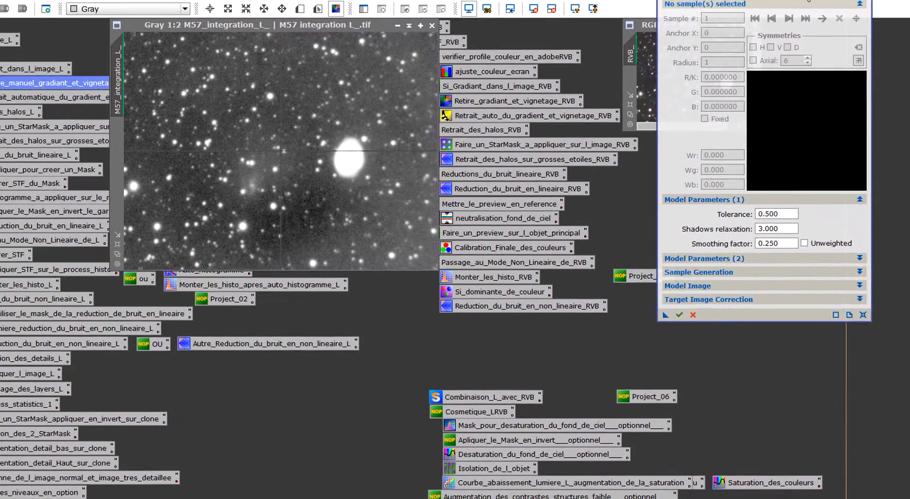
drag(809, 1, 808, 6)
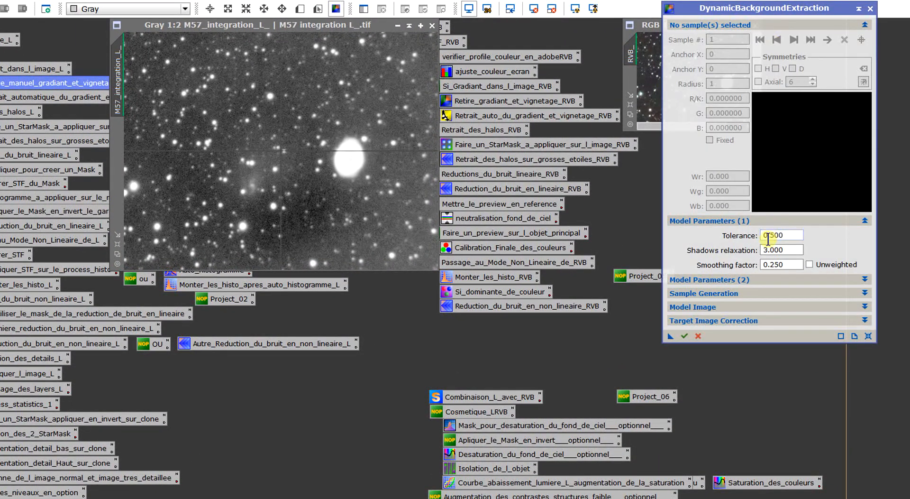
click(787, 294)
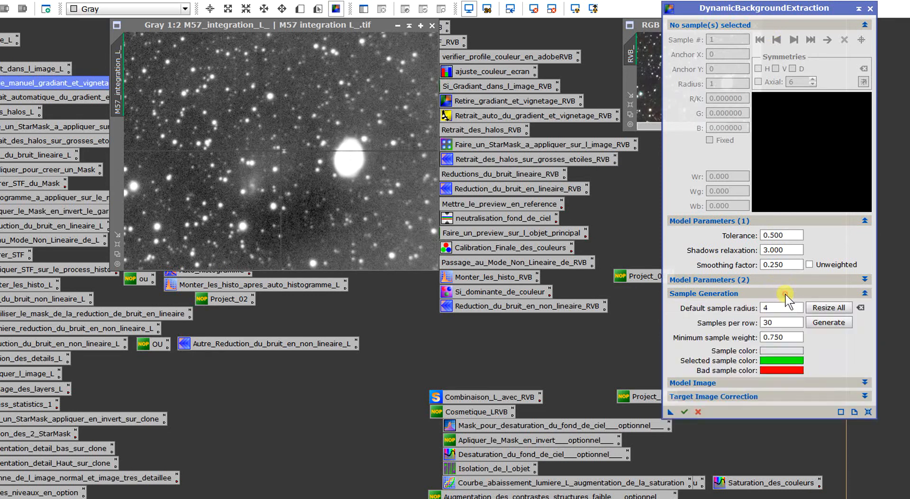
click(785, 395)
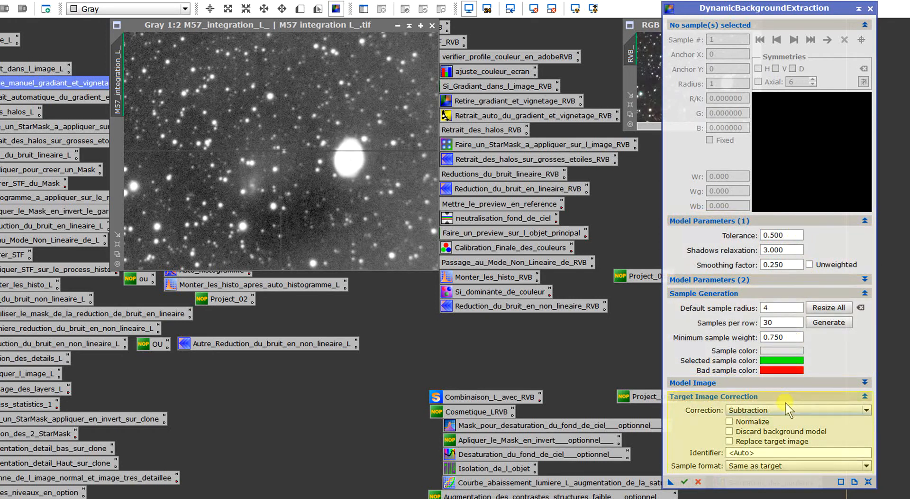
click(771, 281)
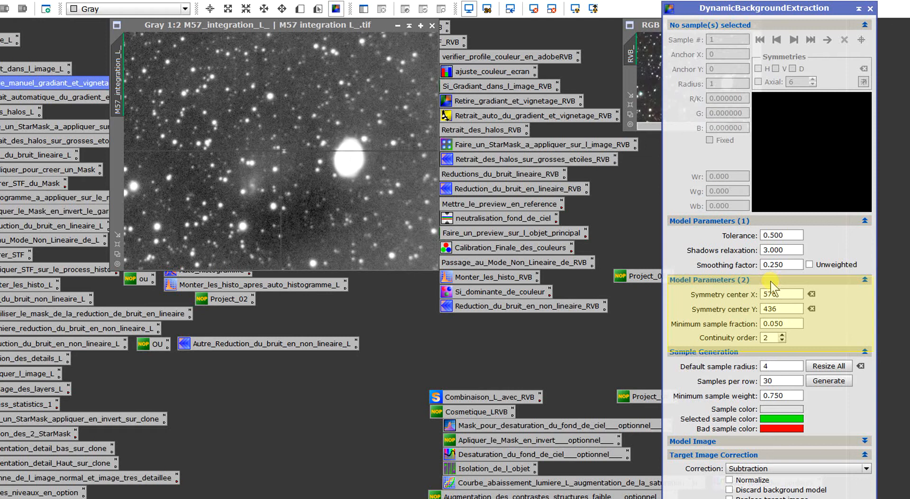
click(771, 281)
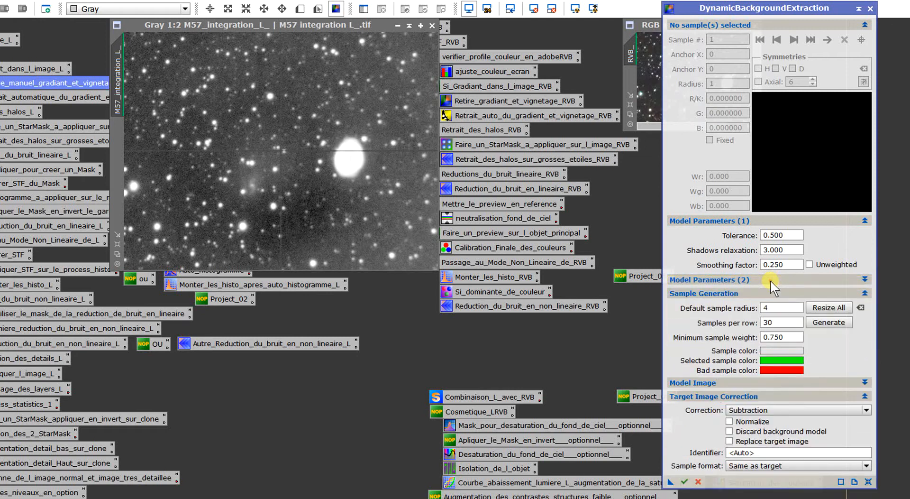
- Set the tolerance to 3 and generate background samples with radius 4 and 30 samples per row
double_click(794, 233)
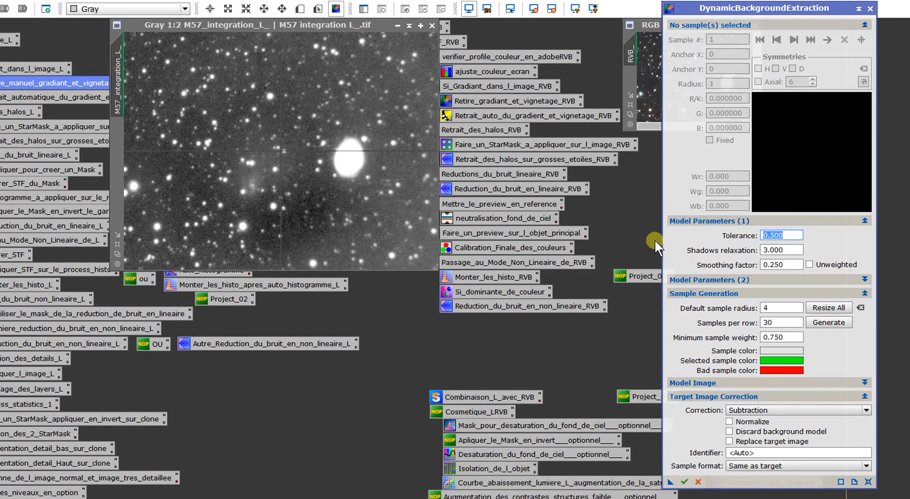
text(3)
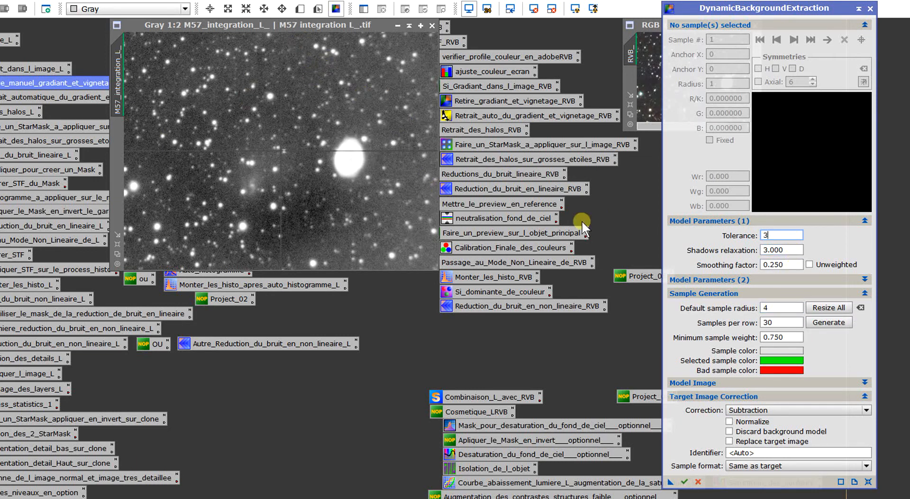
click(785, 309)
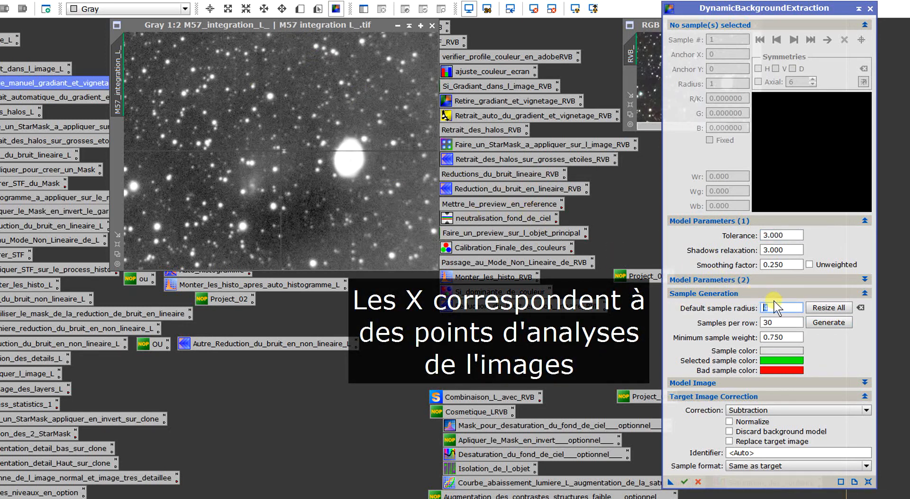
click(791, 321)
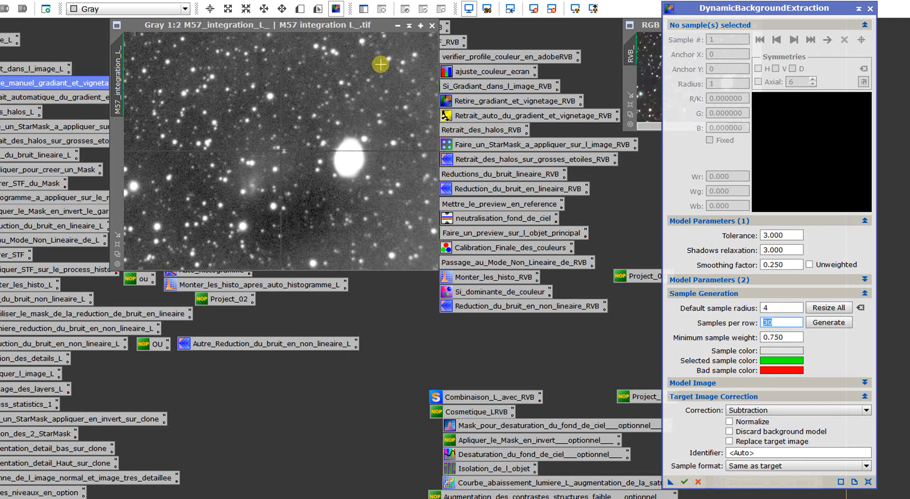
click(820, 326)
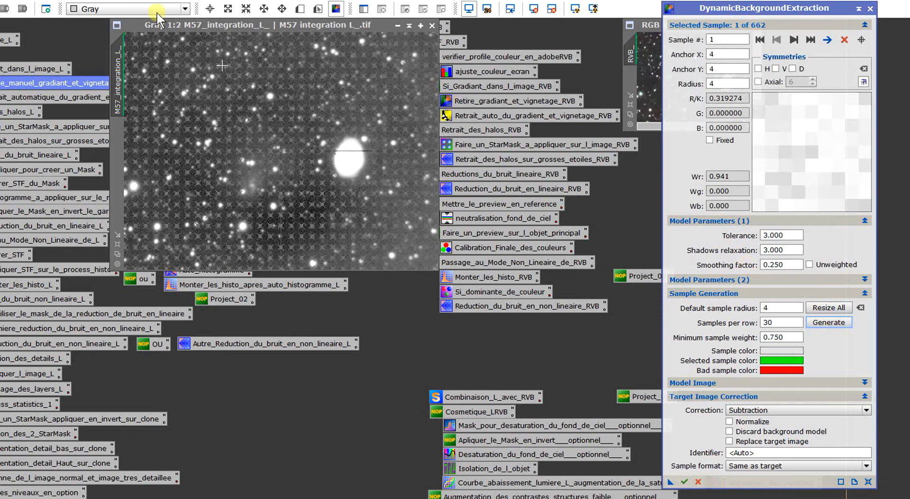
- Set the samples per row to 10 and regenerate the background samples on the luminance image
scroll(317, 153, down, 2)
scroll(319, 154, up, 2)
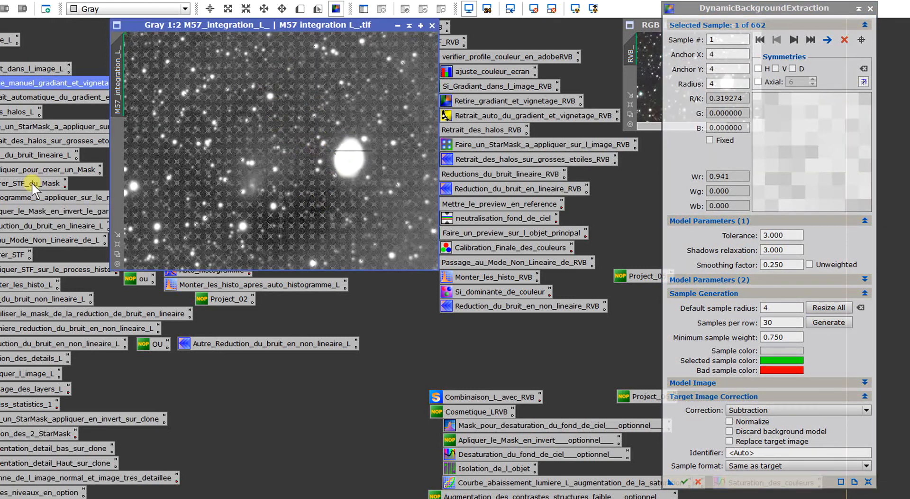
double_click(774, 322)
text(10)
click(831, 323)
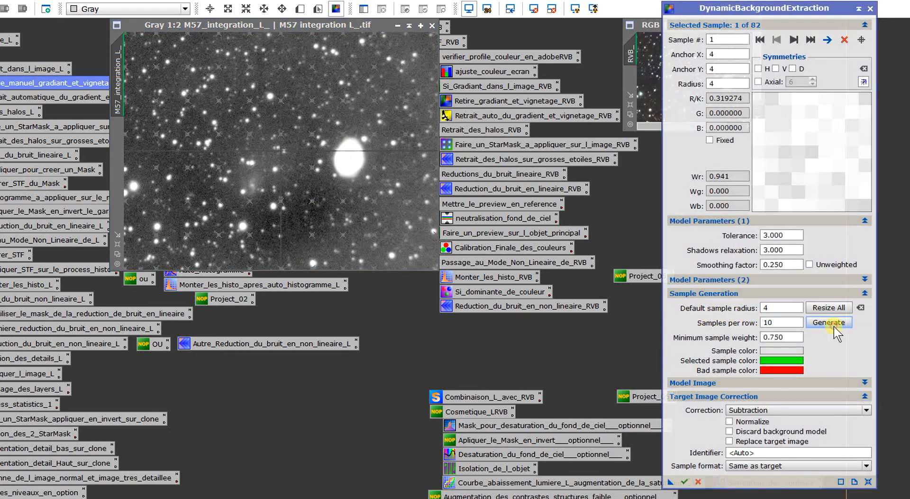
- Set the samples per row to 11 and regenerate the background samples on the luminance image
scroll(283, 145, down, 1)
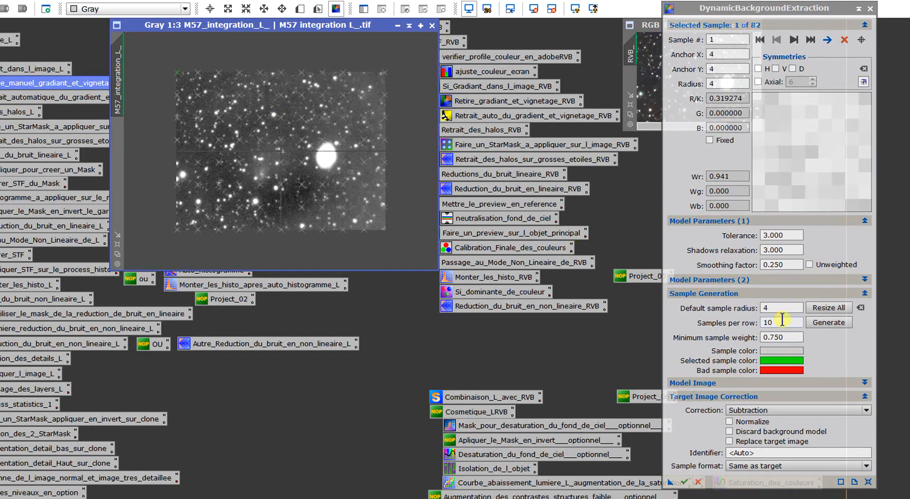
drag(783, 320, 711, 318)
text(11)
click(815, 323)
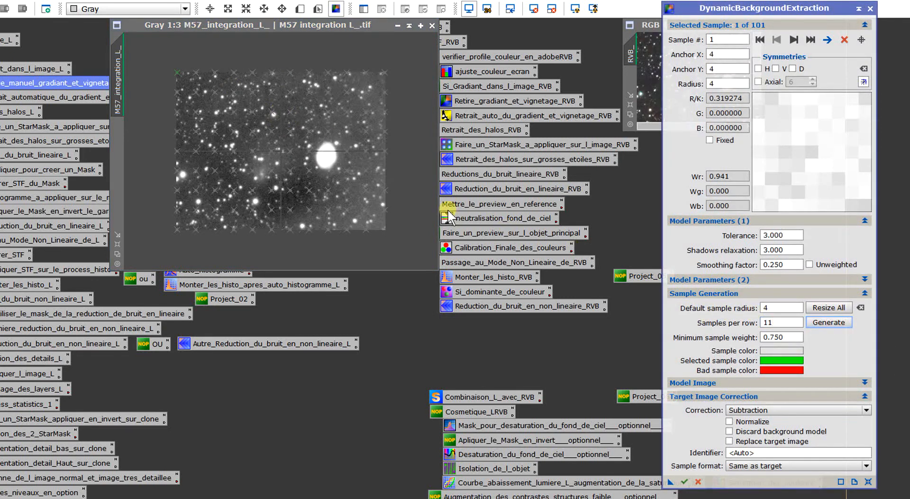
scroll(407, 211, up, 1)
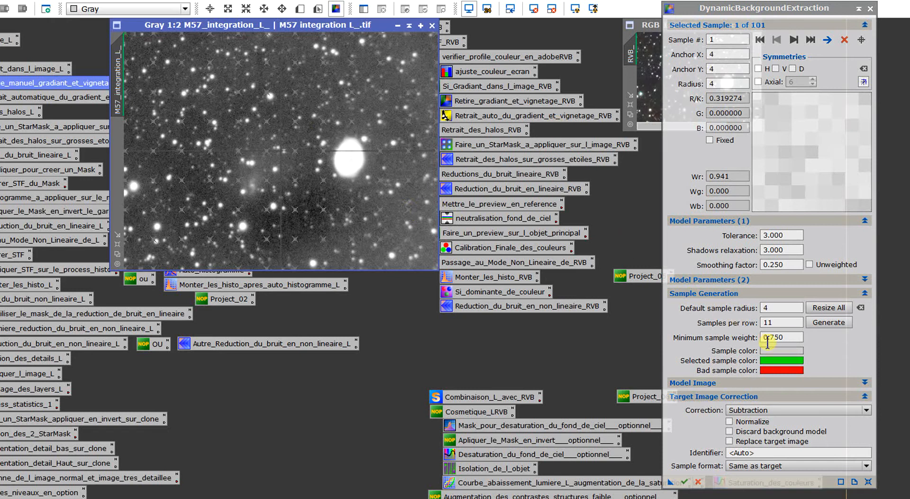
click(787, 339)
drag(787, 339, 671, 338)
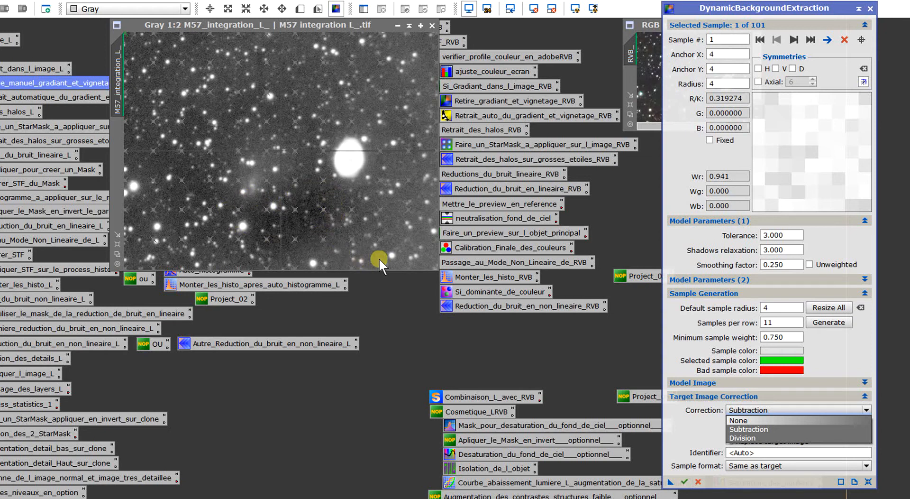
- Set the target image correction to Subtraction, trying Division first, and enable Normalize
click(758, 438)
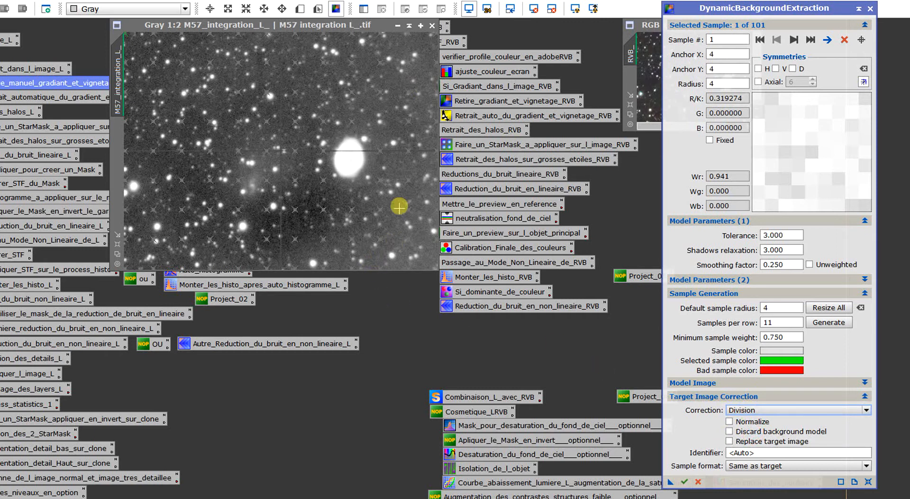
click(744, 410)
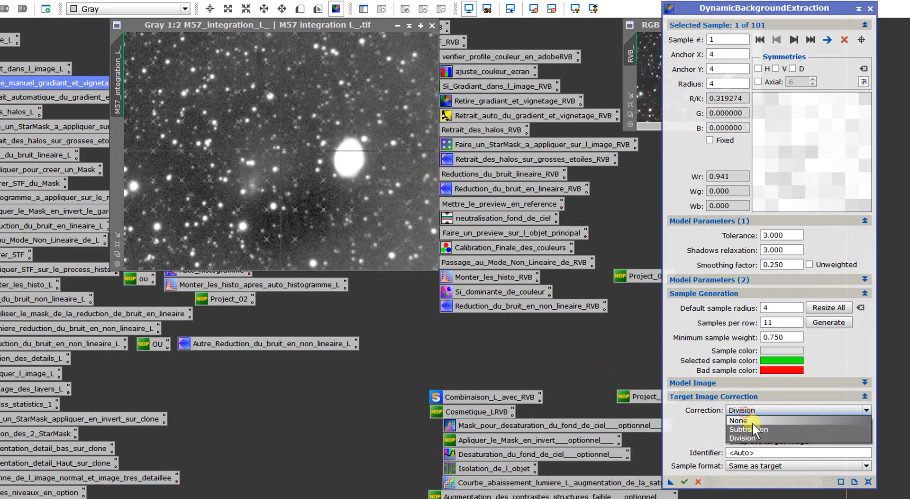
click(753, 427)
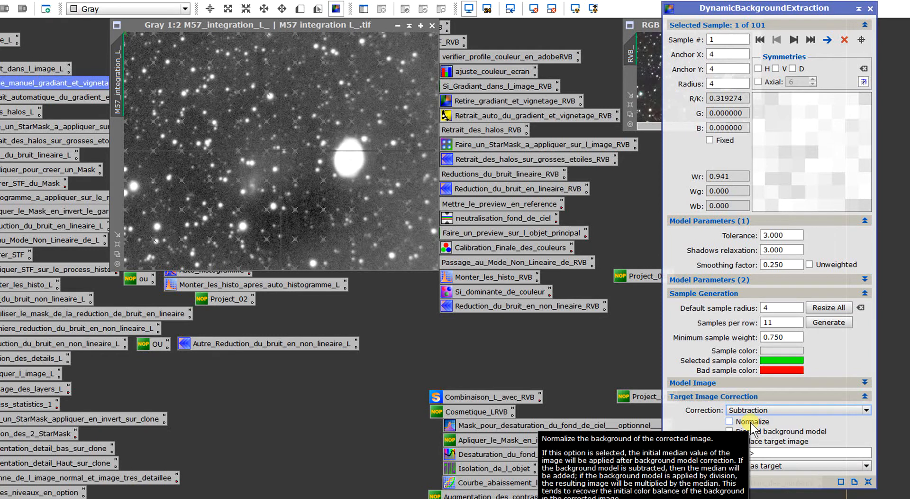
click(750, 423)
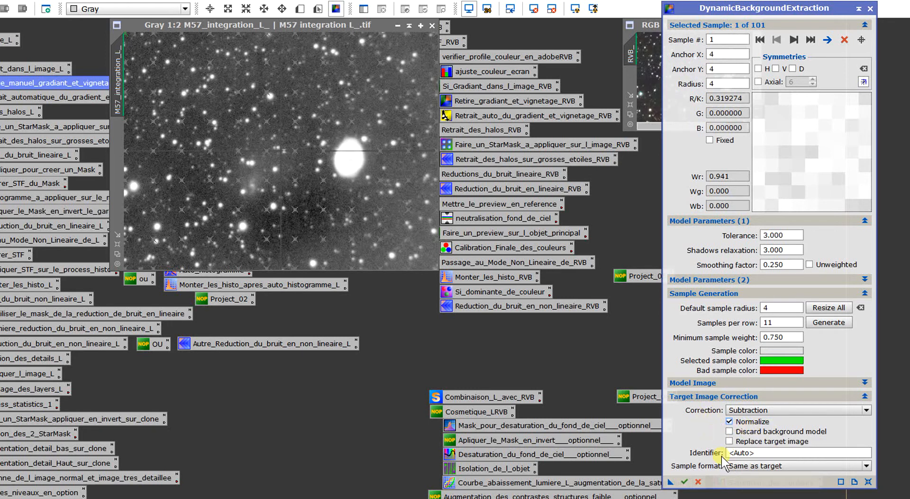
click(763, 442)
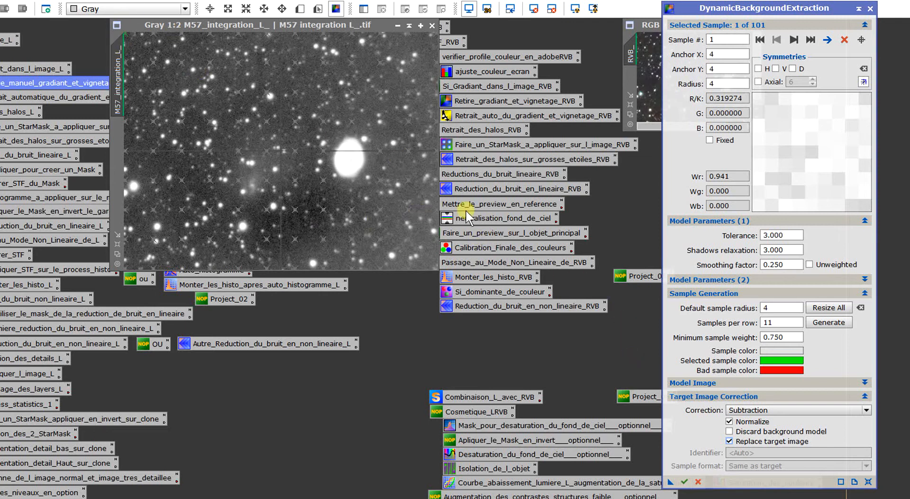
drag(312, 29, 329, 39)
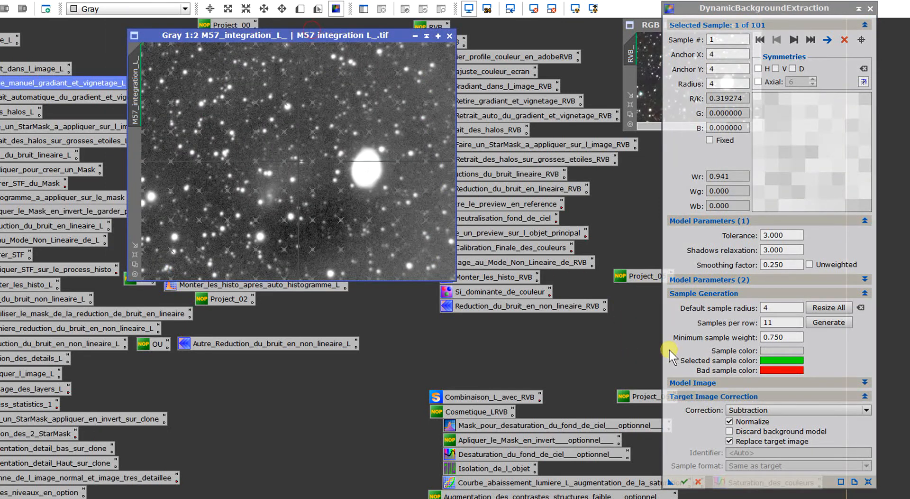
click(741, 440)
click(741, 440)
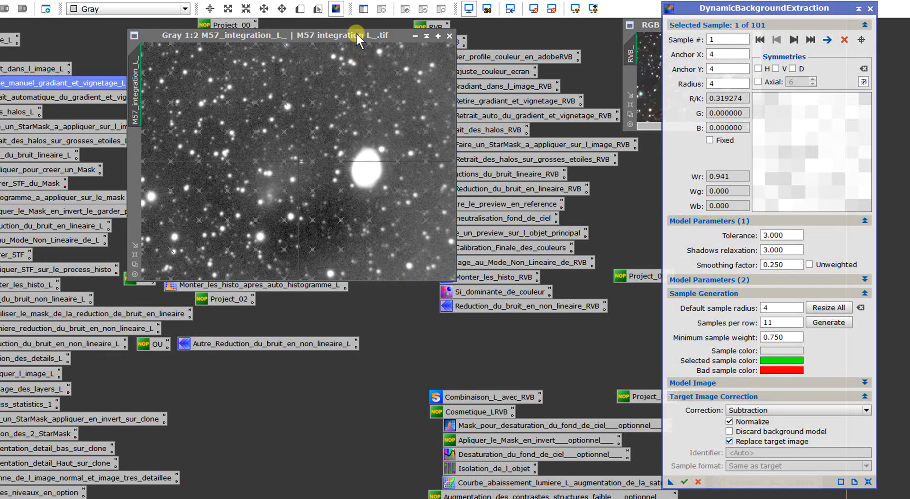
drag(357, 33, 327, 34)
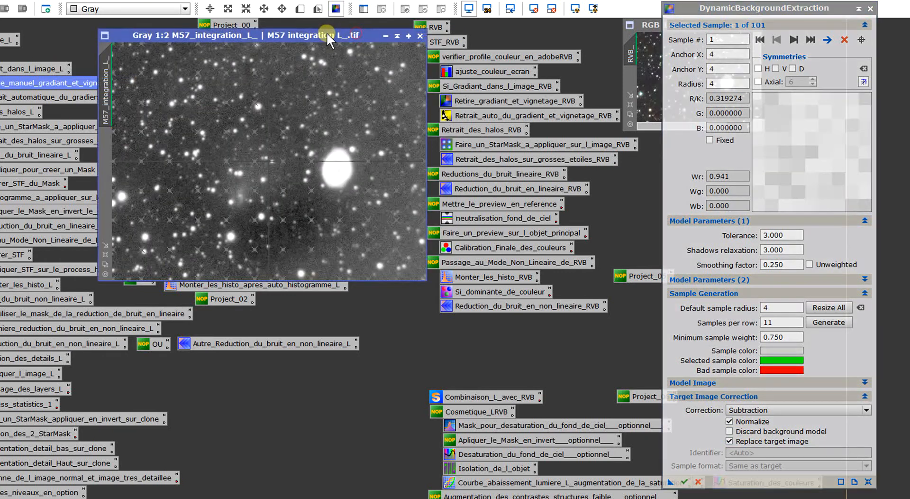
click(746, 442)
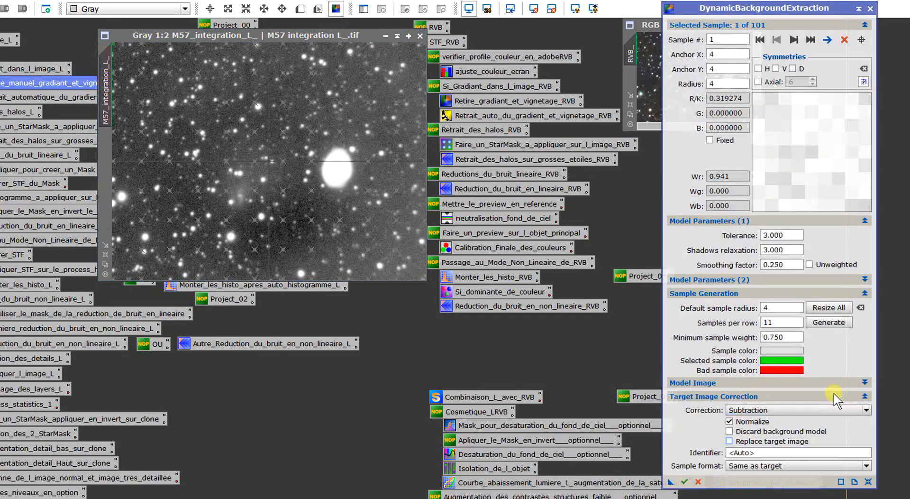
- Move background samples along the central row and near the upper-left corner onto star-free sky, placing sample 10 at X 99, Y 7
scroll(277, 164, up, 1)
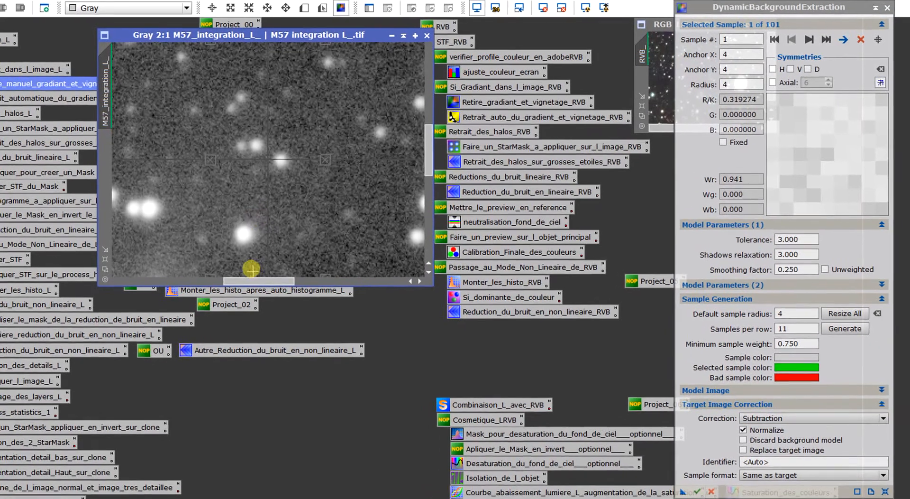
scroll(320, 166, up, 1)
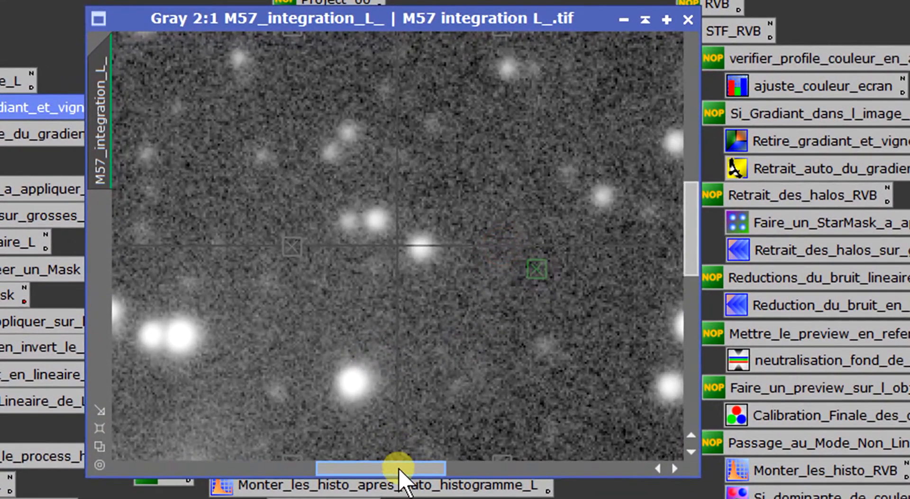
drag(371, 424, 224, 425)
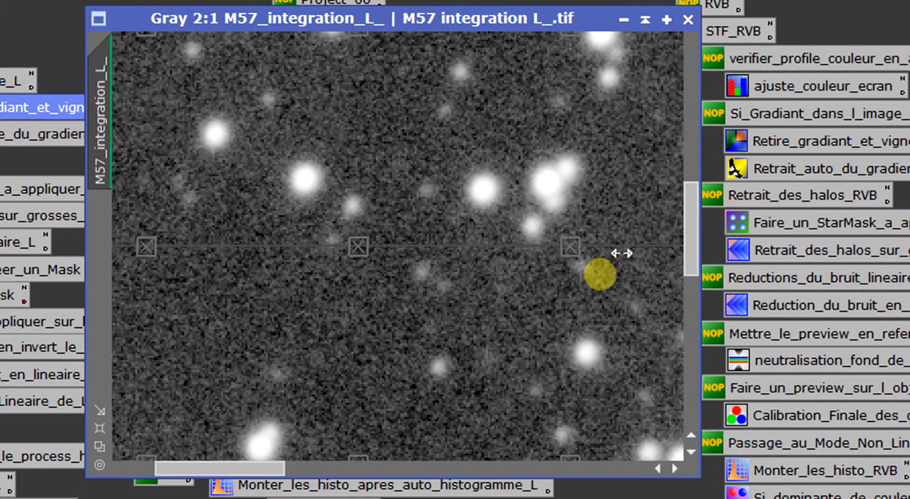
drag(577, 250, 612, 227)
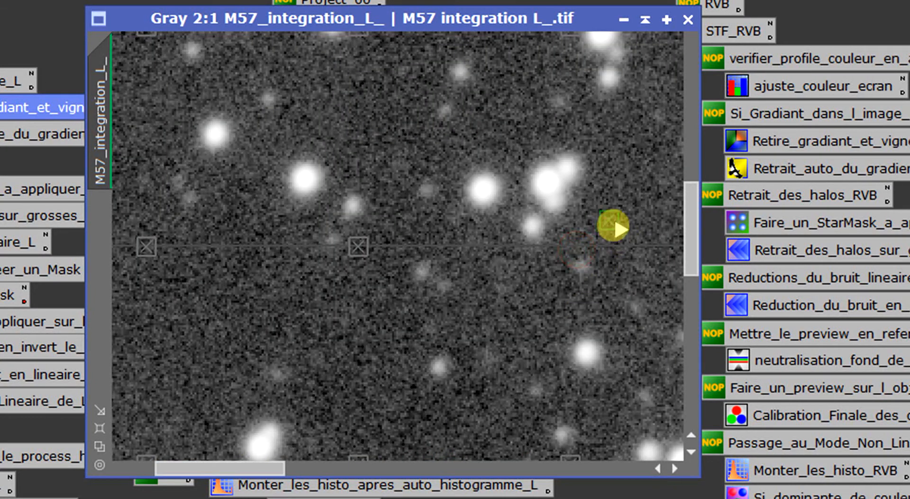
drag(364, 248, 363, 274)
drag(268, 470, 152, 474)
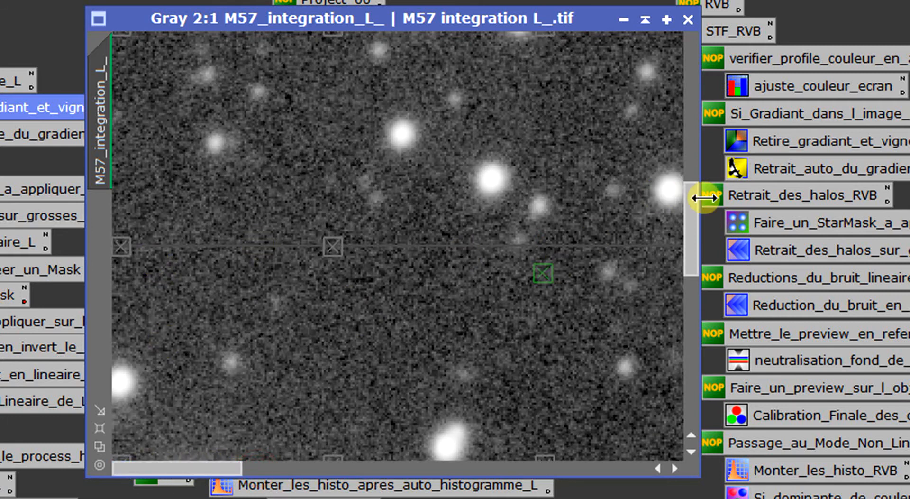
drag(699, 197, 685, 14)
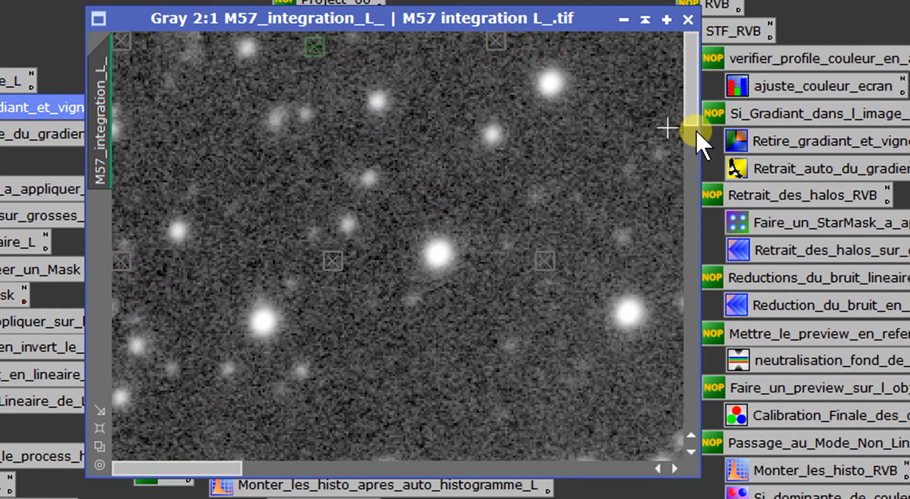
scroll(422, 294, down, 3)
scroll(571, 249, up, 1)
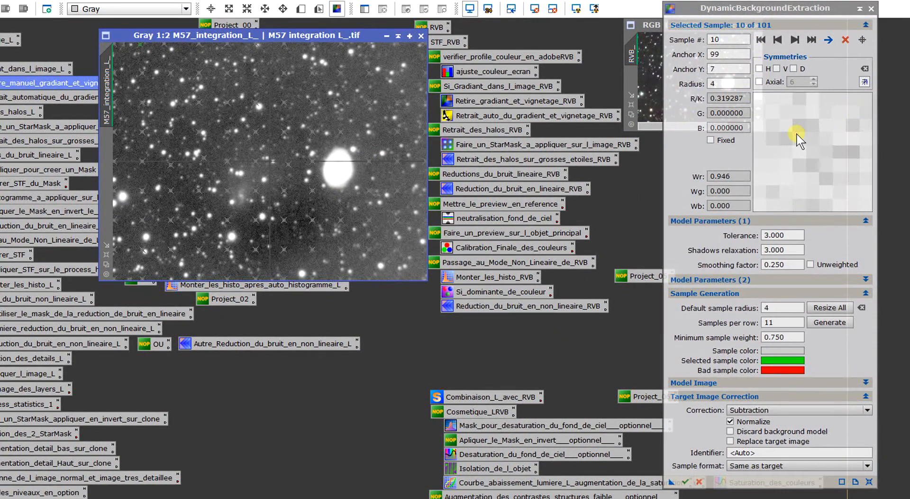
- Place central sample 57 at X 644, Y 447 and move upper-right sample 79 to X 917, Y 107, clear of the stars
scroll(291, 193, up, 2)
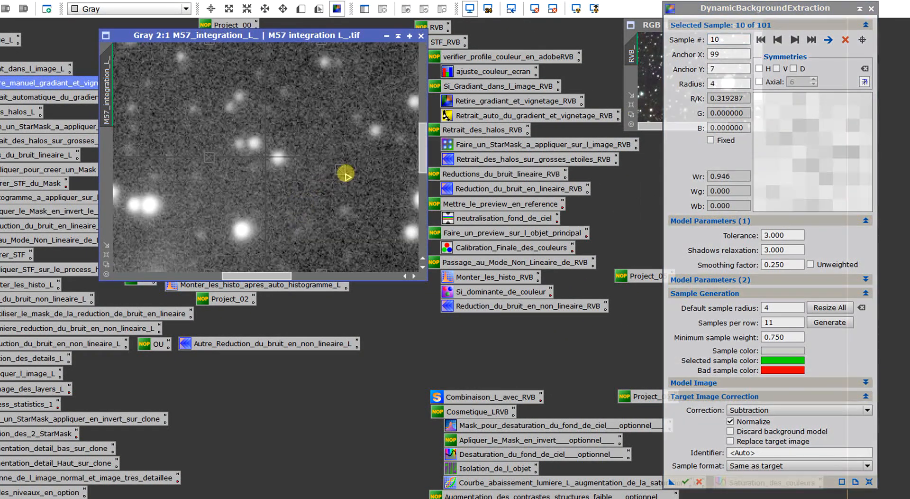
click(343, 173)
click(306, 277)
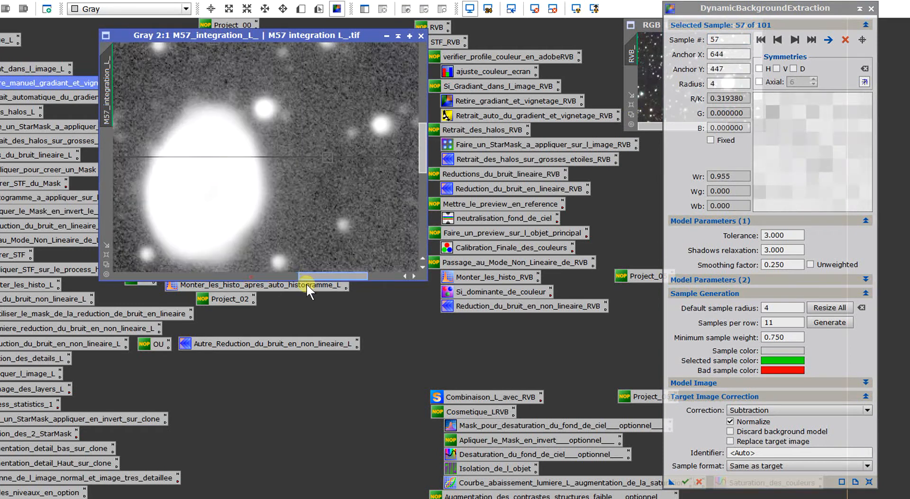
drag(306, 283, 366, 289)
drag(421, 152, 423, 60)
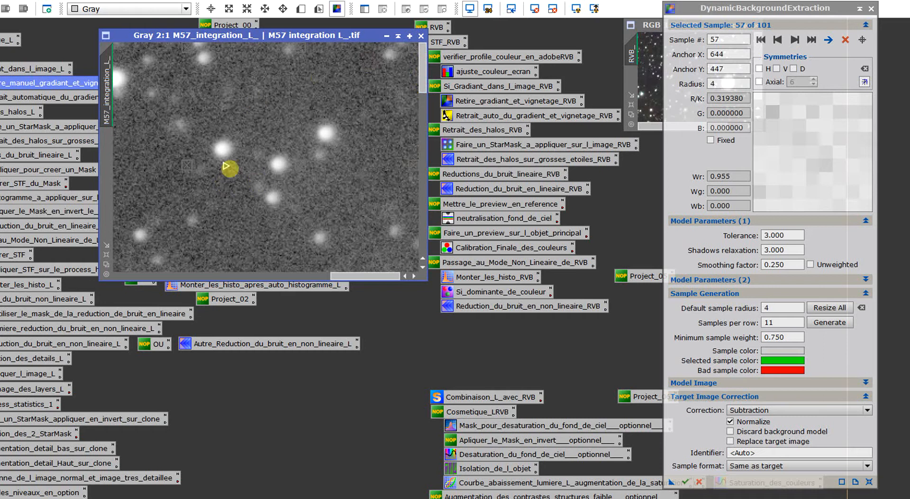
drag(187, 165, 163, 162)
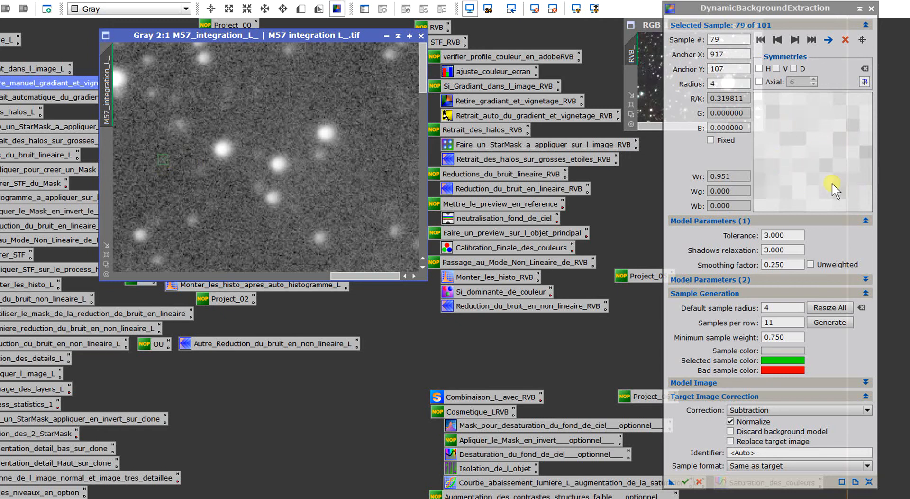
scroll(258, 181, down, 2)
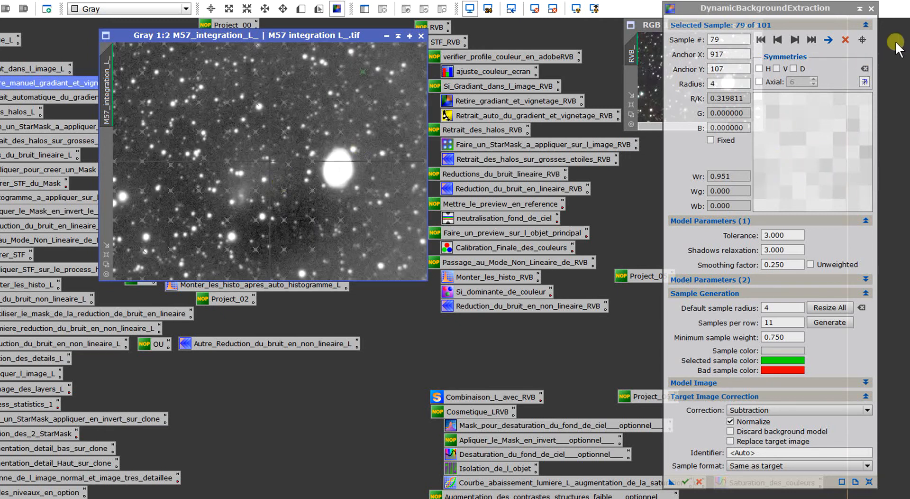
- Reposition two neighbouring background samples in the image's lower centre, placing sample 59 at X 627, Y 655
scroll(323, 194, up, 2)
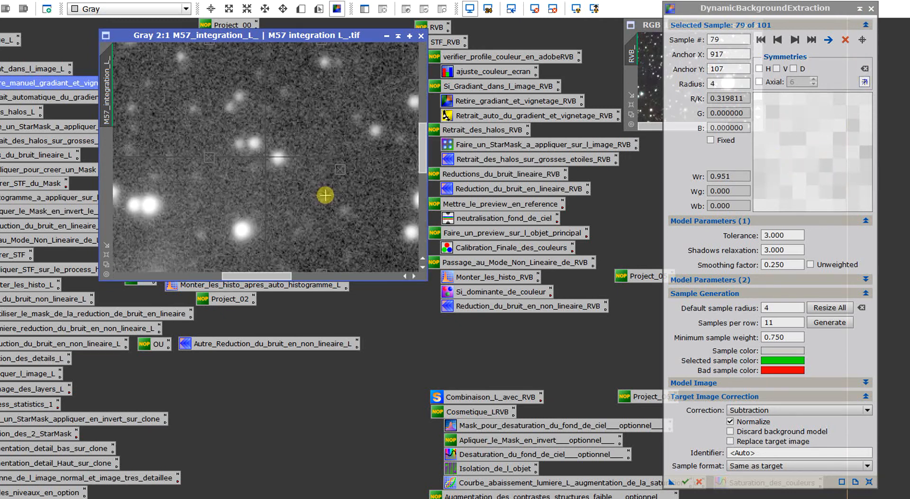
click(339, 168)
drag(422, 164, 413, 228)
drag(322, 88, 321, 92)
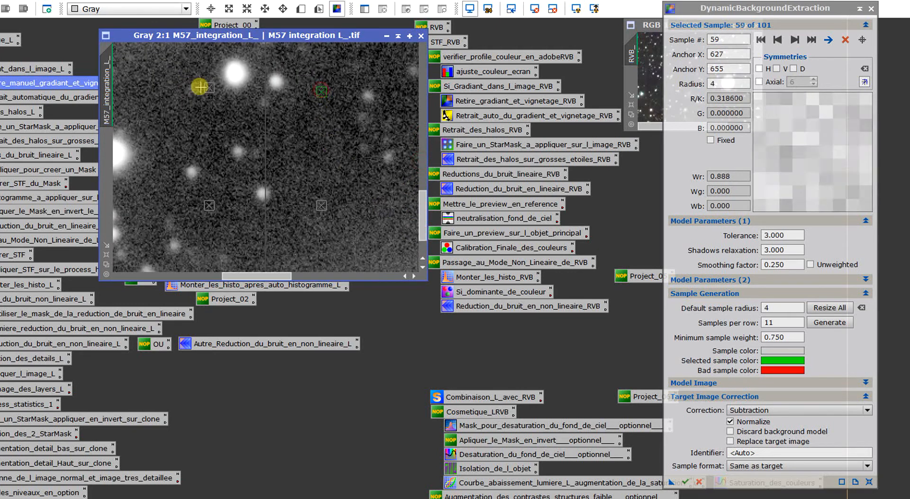
drag(210, 87, 208, 100)
- Add five background samples in the dark lower-centre area, from X 537, Y 769 to X 666, Y 788
drag(204, 210, 223, 217)
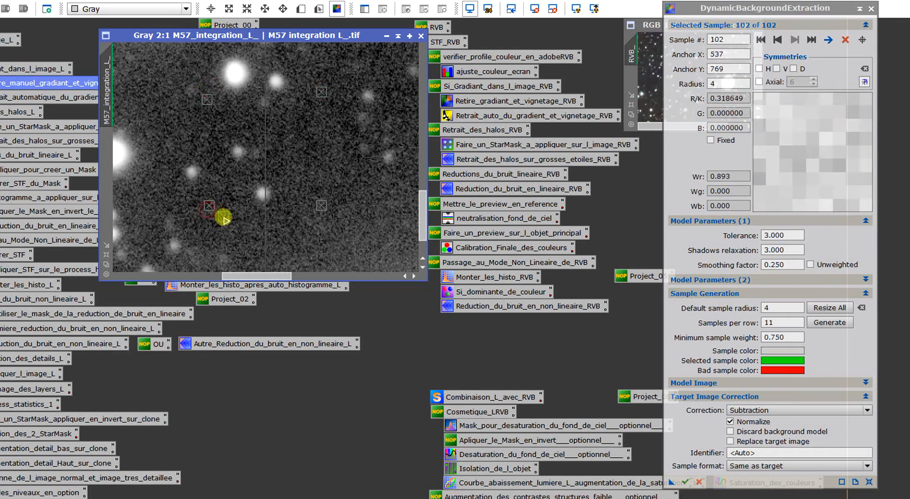
click(318, 164)
click(342, 188)
click(350, 211)
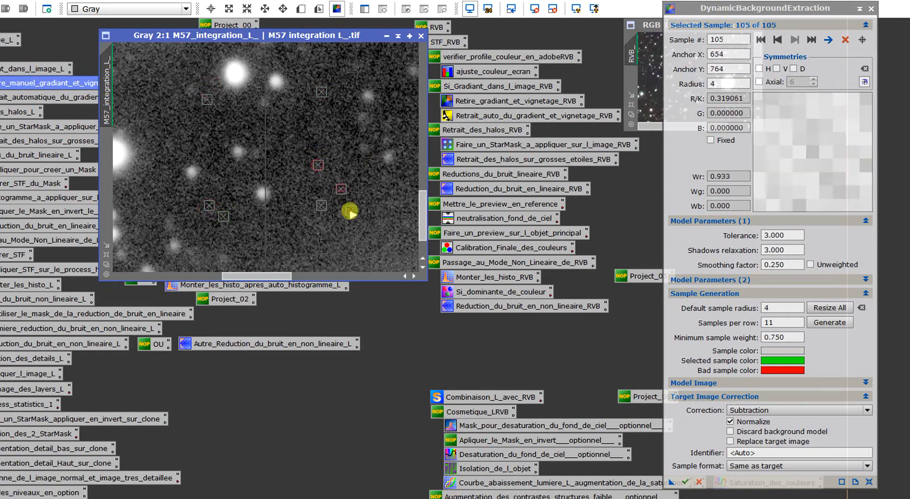
click(364, 237)
- Move sample 61 near the image's lower edge to X 638, Y 867 and sample 33 at lower left to X 314, Y 746
scroll(420, 199, down, 3)
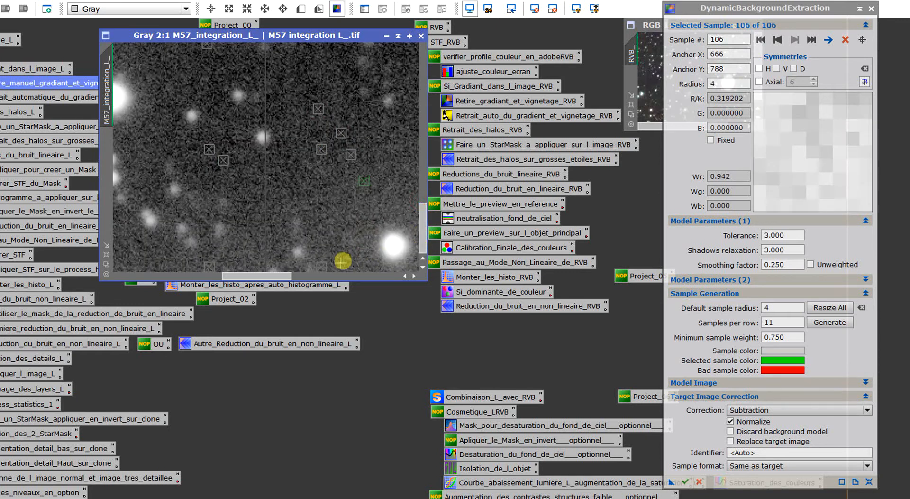
click(326, 266)
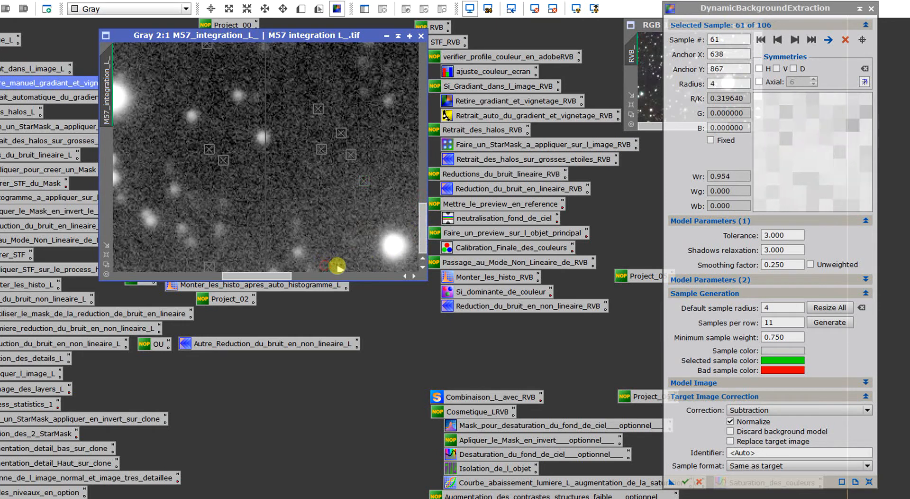
drag(262, 275, 194, 276)
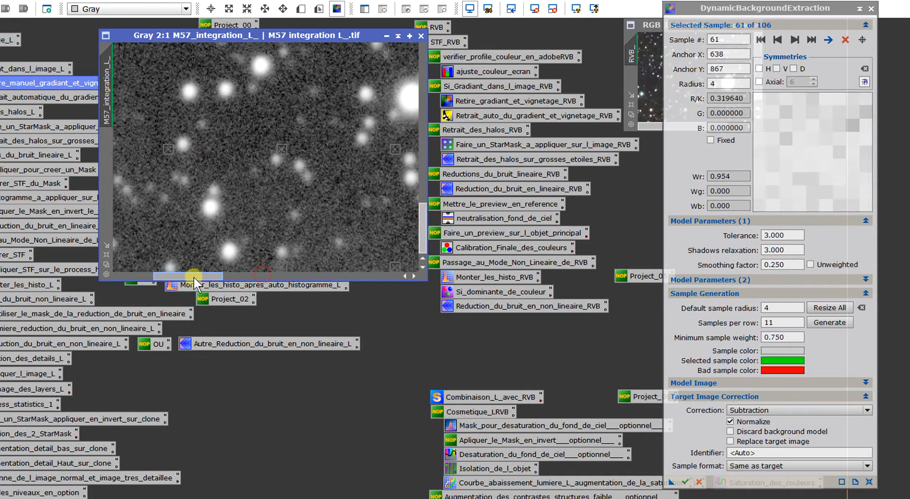
click(279, 143)
scroll(271, 152, down, 3)
scroll(280, 178, up, 1)
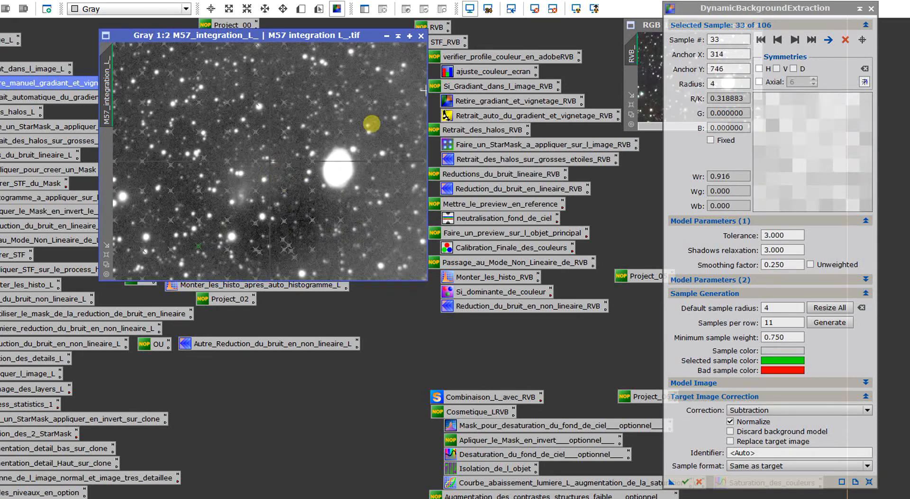
- Load the saved project Project_01.xosm, discarding the current unsaved process icons
drag(303, 39, 454, 49)
click(213, 113)
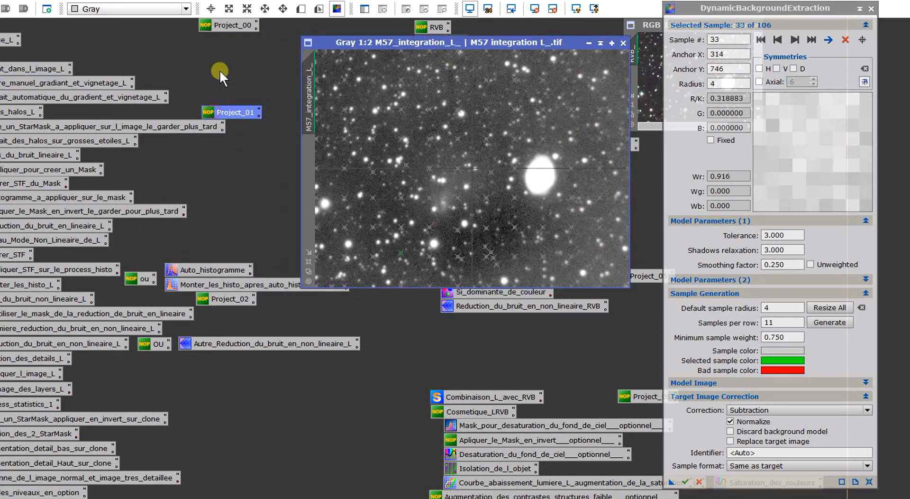
right_click(184, 48)
mouse_move(260, 103)
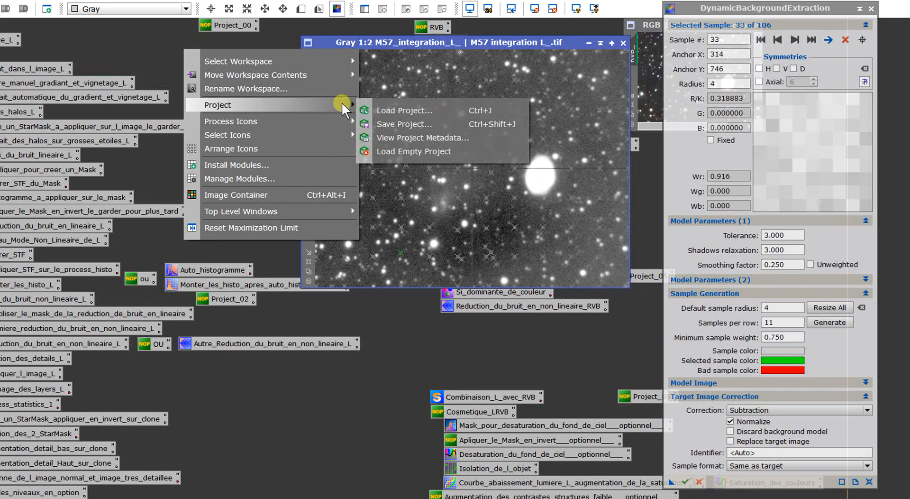
click(377, 105)
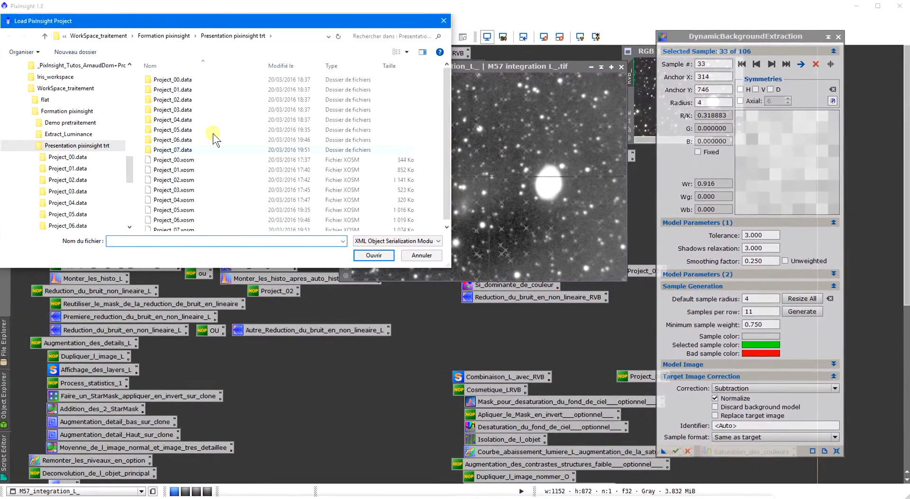
double_click(158, 161)
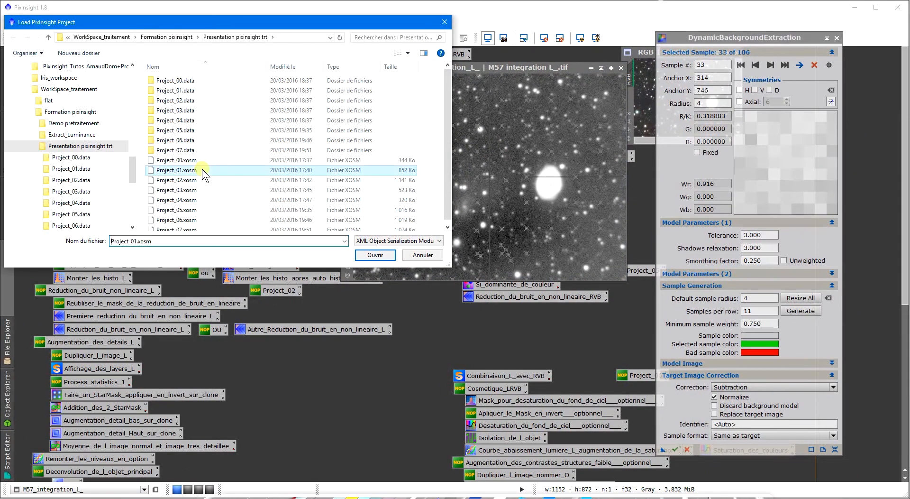
click(428, 265)
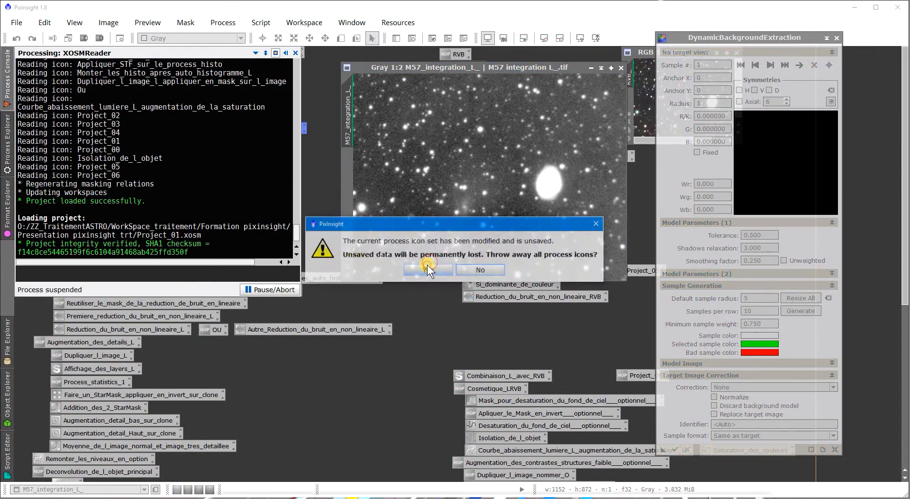
click(428, 270)
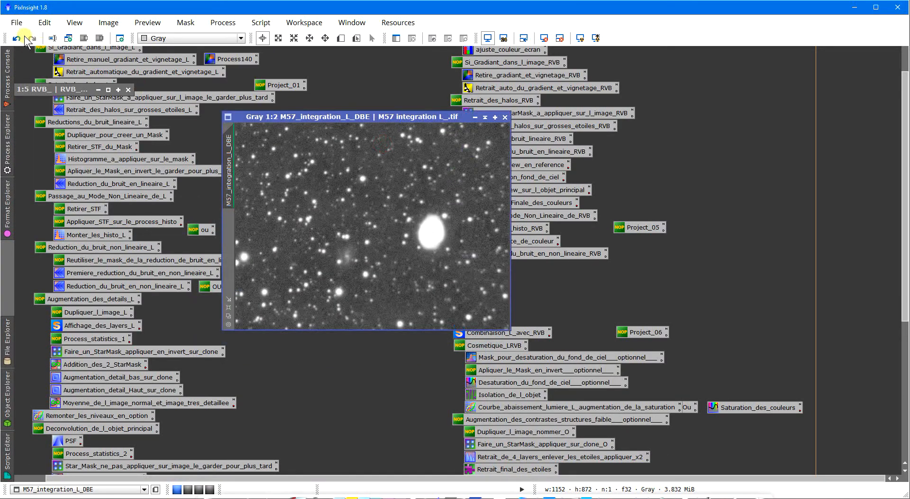
- Undo the luminance image's identifier change and background extraction, and redo only the extraction to compare the image before and after
click(18, 38)
click(18, 38)
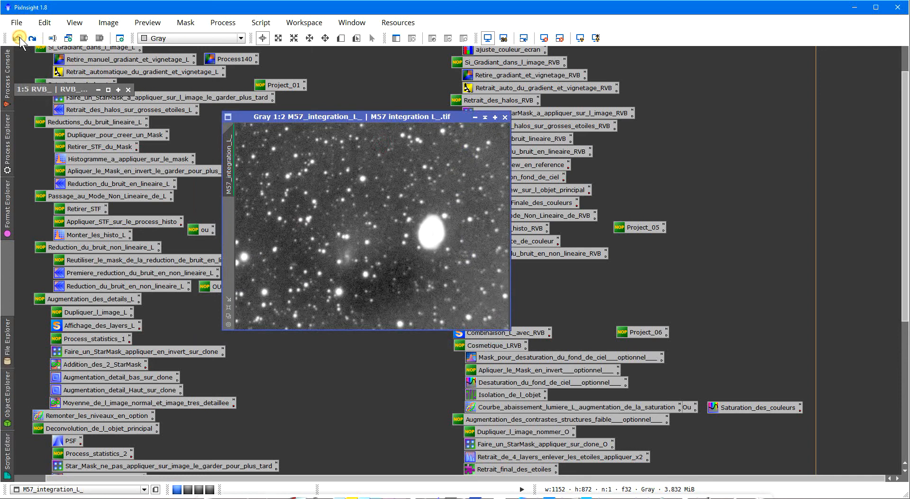
click(32, 38)
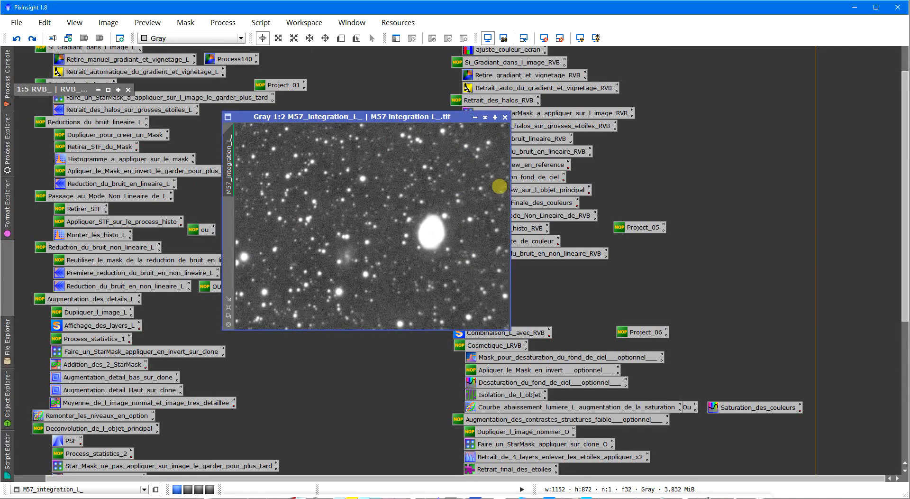
- Open the saved DynamicBackgroundExtraction instance Process140, examine its sample placement across the luminance image, and cancel the session
scroll(720, 159, up, 3)
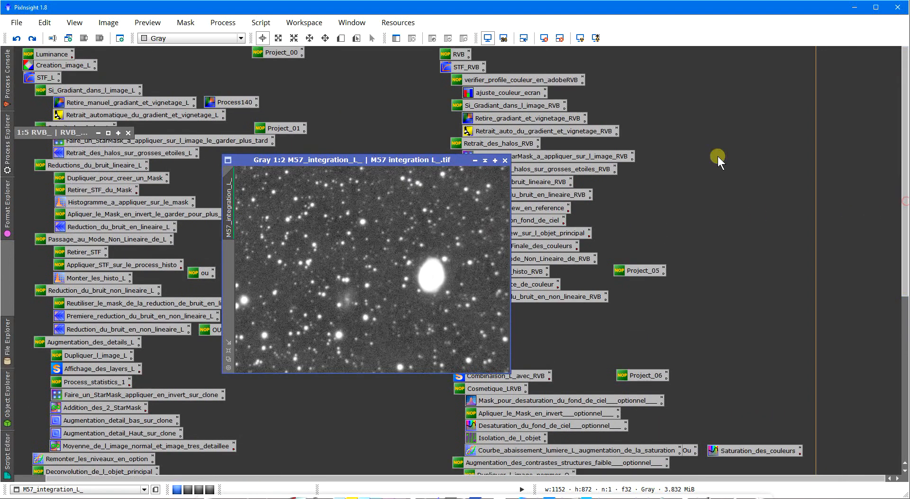
double_click(218, 101)
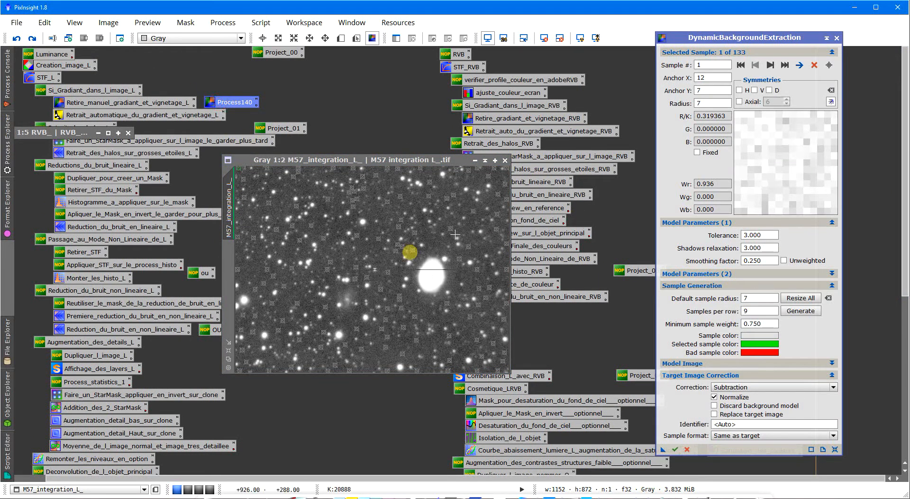
scroll(387, 266, up, 1)
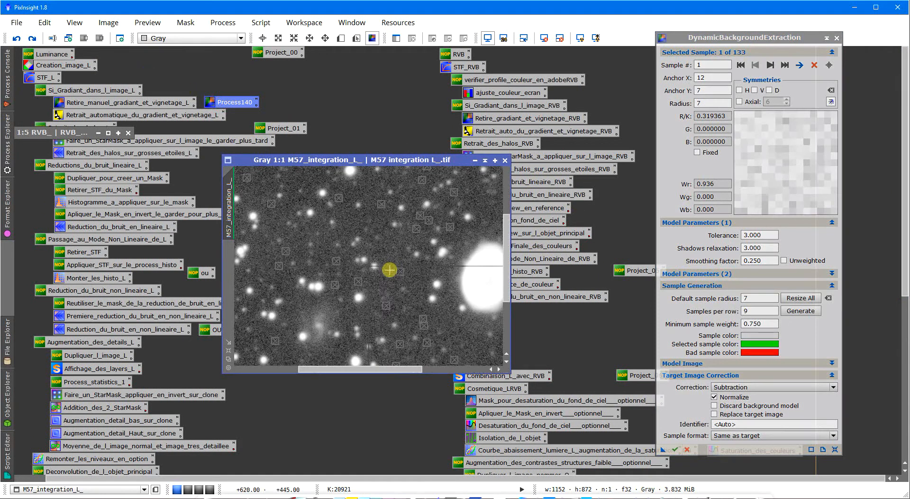
scroll(390, 270, up, 1)
drag(365, 370, 458, 372)
drag(509, 263, 509, 182)
drag(440, 369, 319, 367)
scroll(344, 302, down, 1)
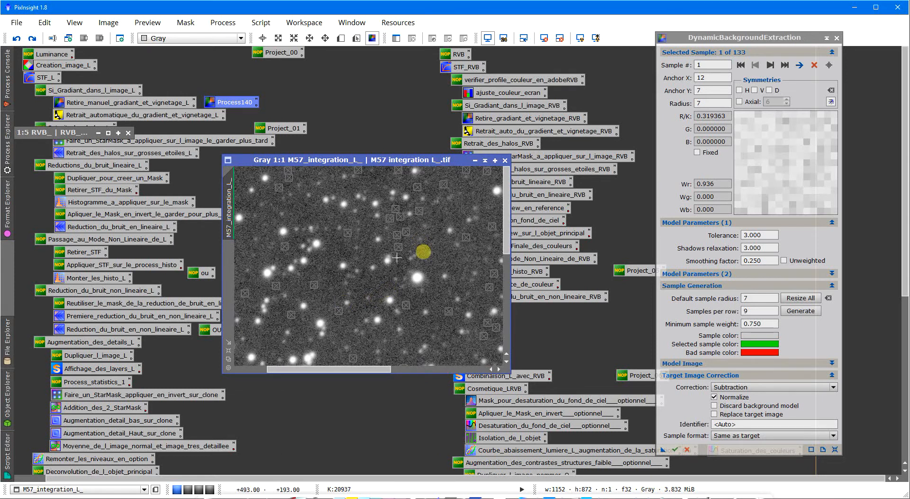
scroll(370, 302, down, 1)
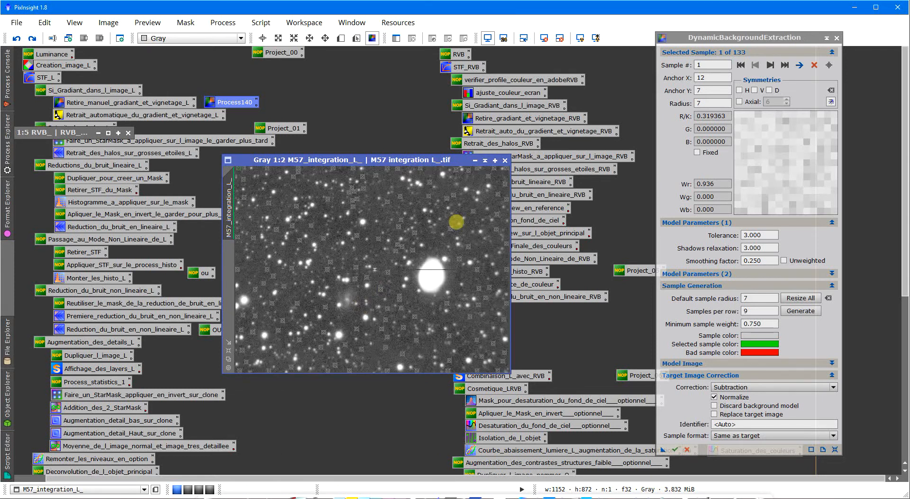
click(837, 38)
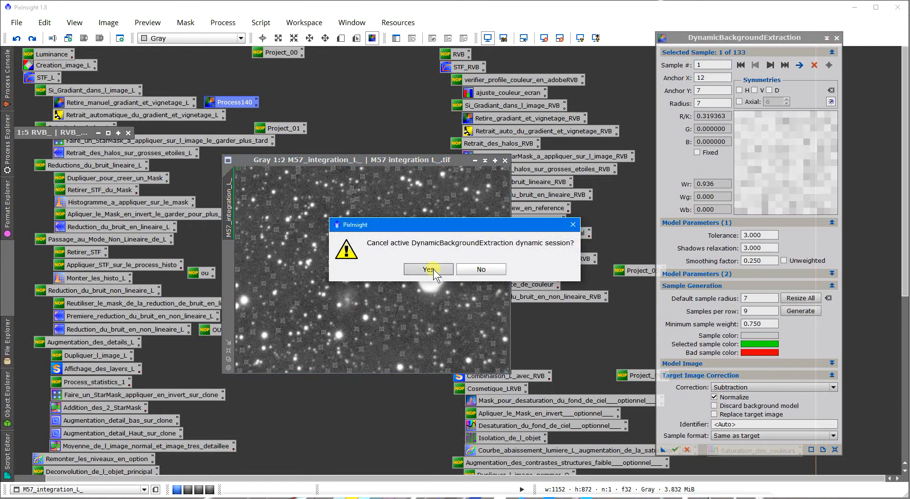
click(427, 266)
- Rearrange the RGB and luminance windows beside the process icons and open the luminance workflow's saved StarMask process for halo removal
drag(71, 137, 659, 56)
drag(308, 156, 402, 112)
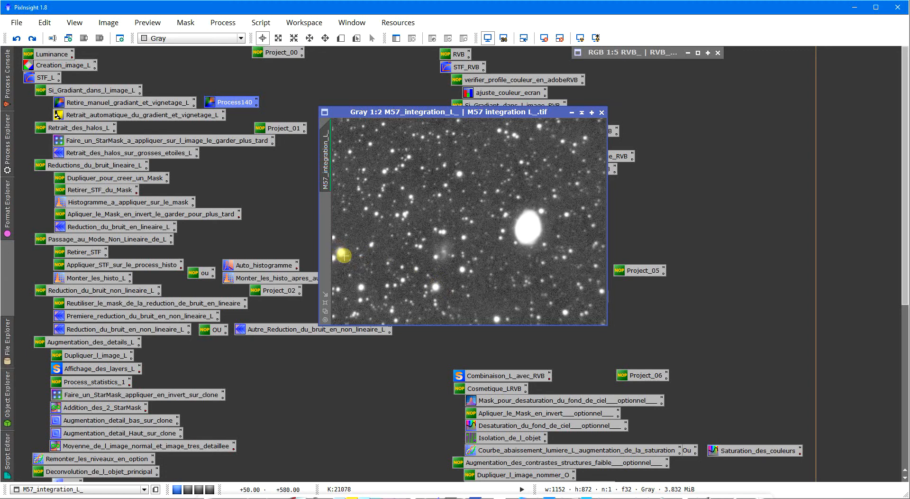
double_click(141, 140)
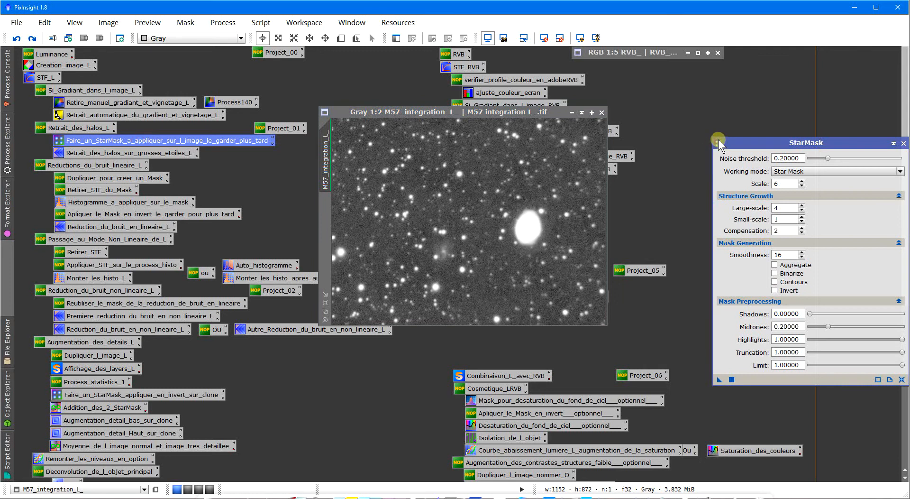
drag(719, 142, 671, 105)
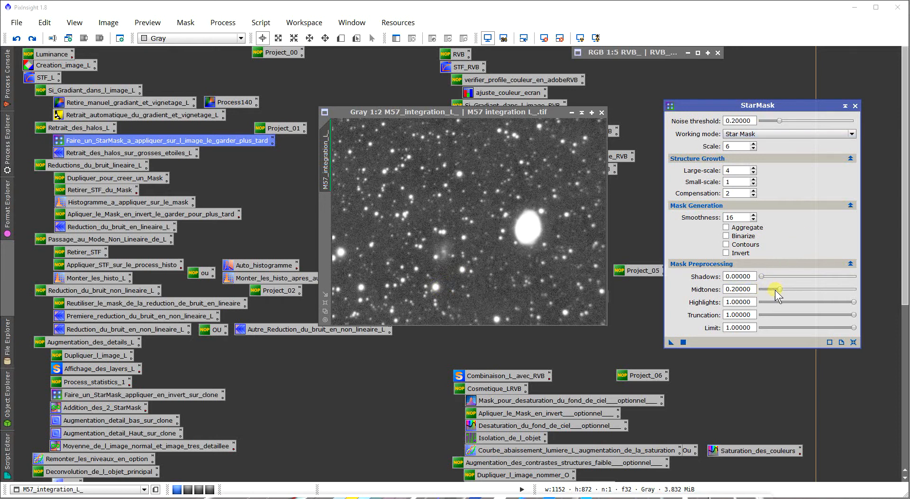
- Set StarMask's large-scale structure growth to 2 and generate a star mask from the luminance image
click(754, 172)
click(754, 173)
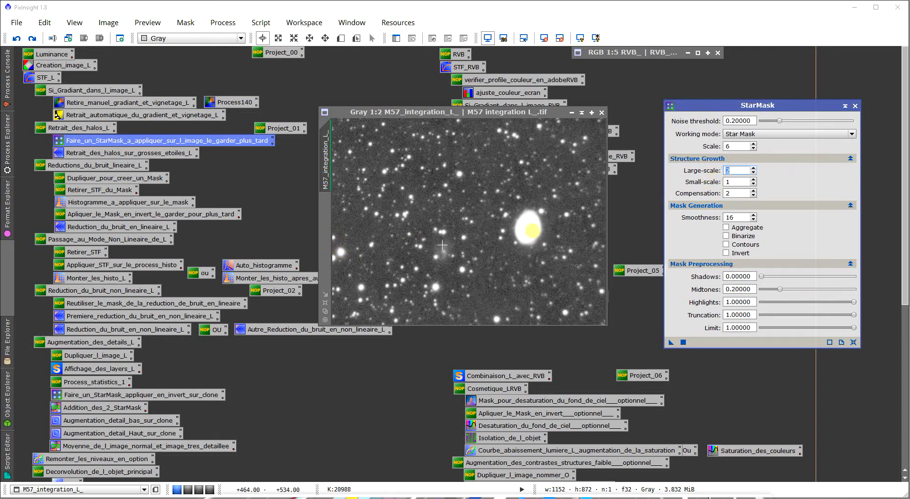
click(741, 169)
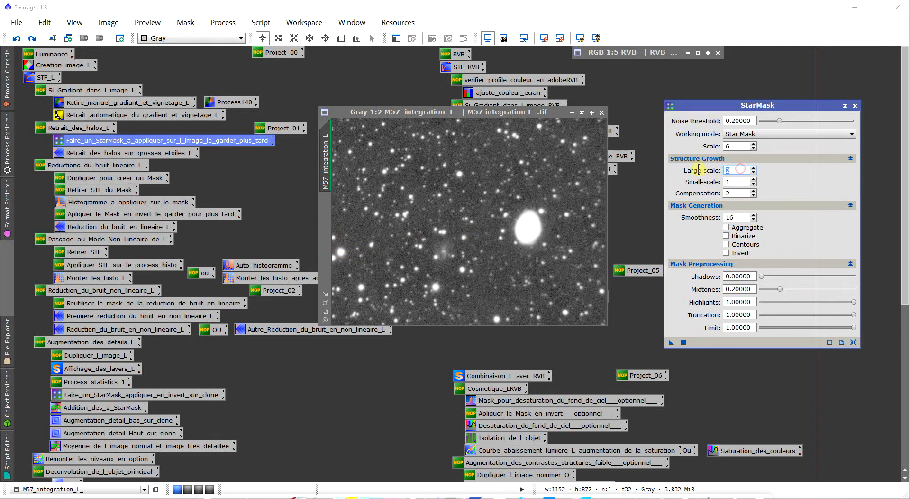
key(Tab)
key(Tab)
key(Tab)
drag(674, 345, 506, 237)
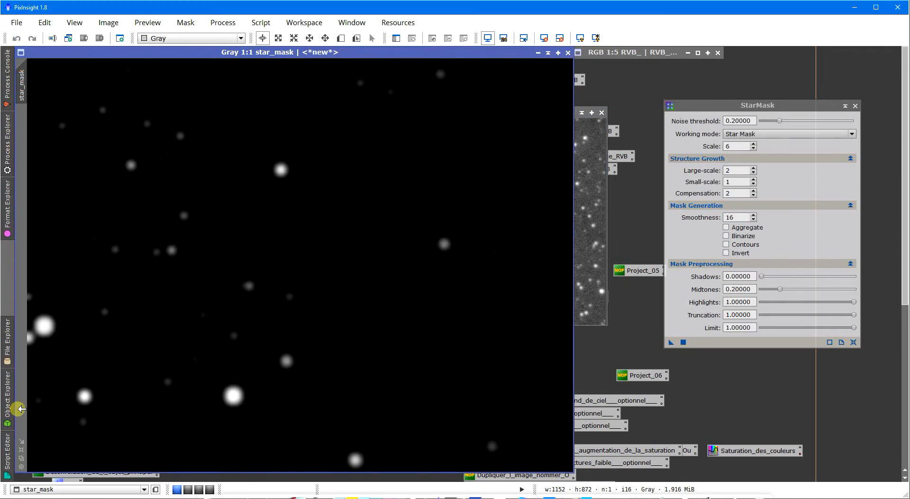
- Reduce the star_mask view to 1:2, close StarMask, and apply star_mask as the mask of M57_integration_L_
click(22, 458)
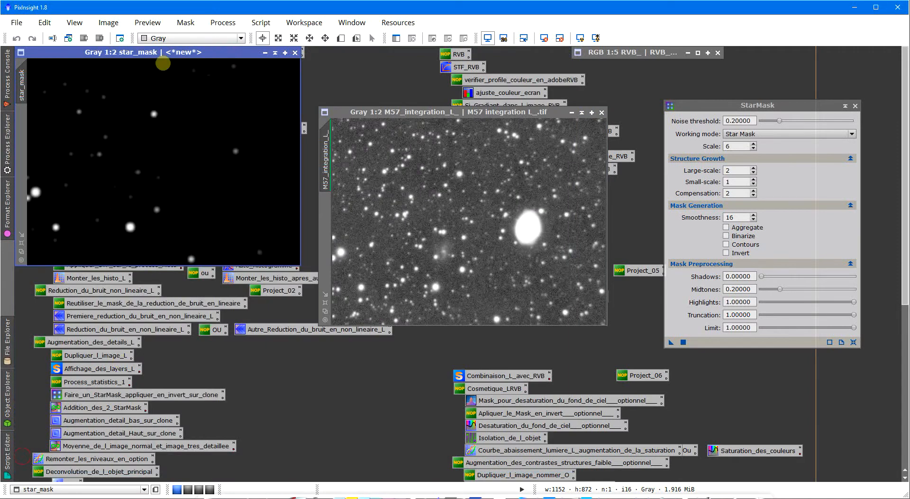
drag(168, 49, 485, 112)
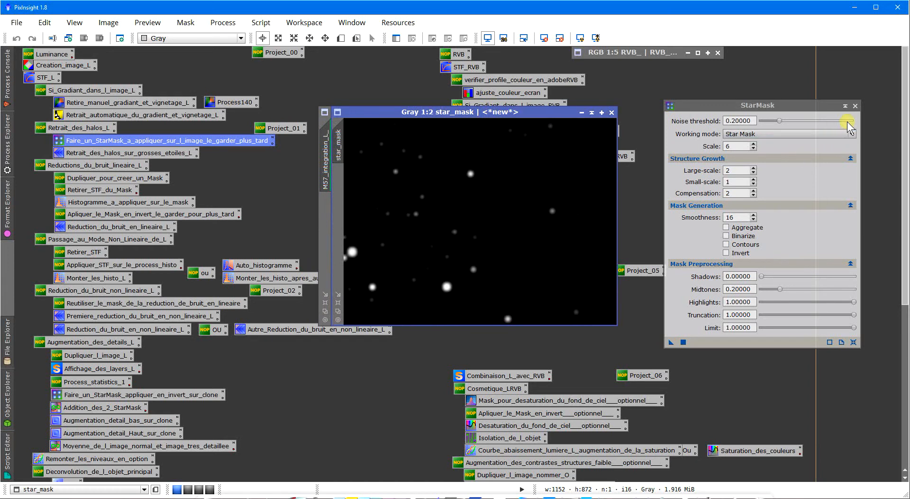
click(856, 106)
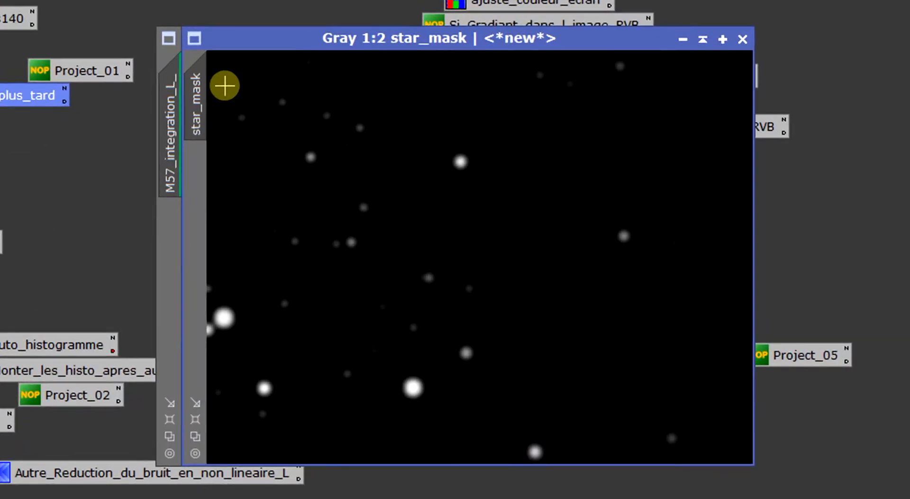
mouse_move(201, 80)
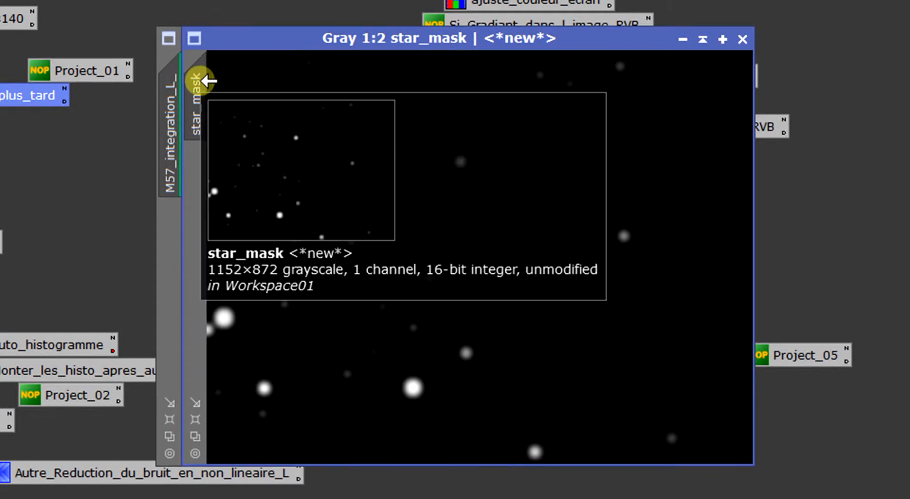
drag(201, 80, 171, 226)
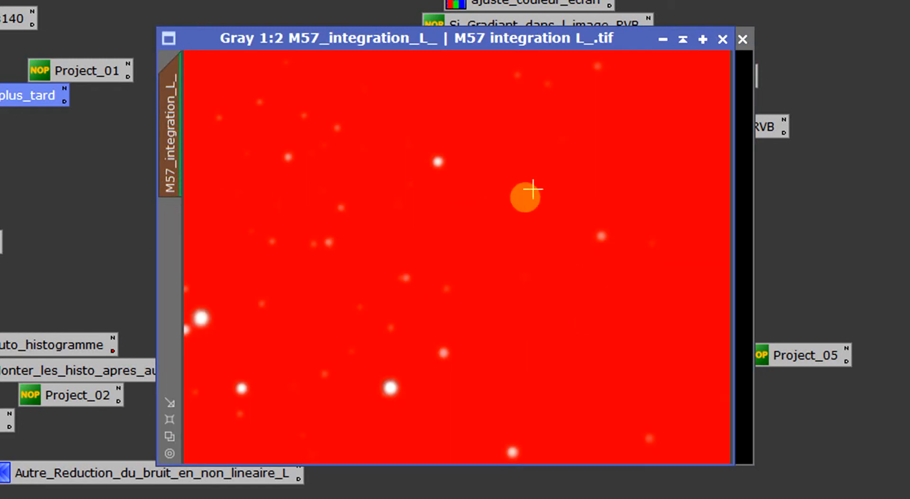
- Invert the mask on M57_integration_L_ to view the opposite protection, and invert it back
scroll(561, 261, up, 2)
scroll(483, 229, down, 2)
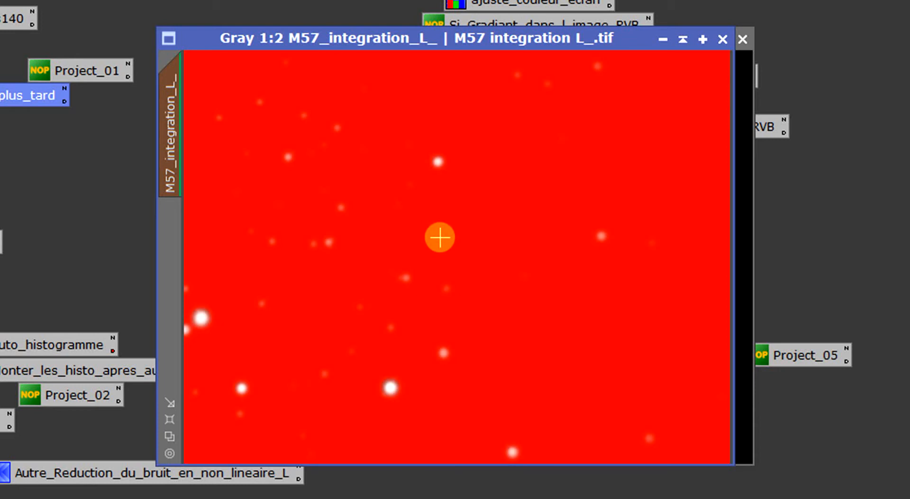
right_click(344, 154)
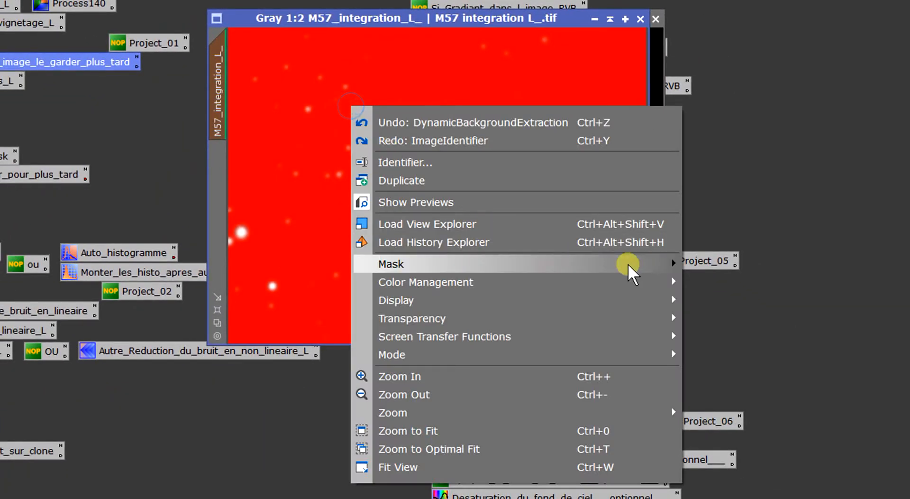
mouse_move(627, 263)
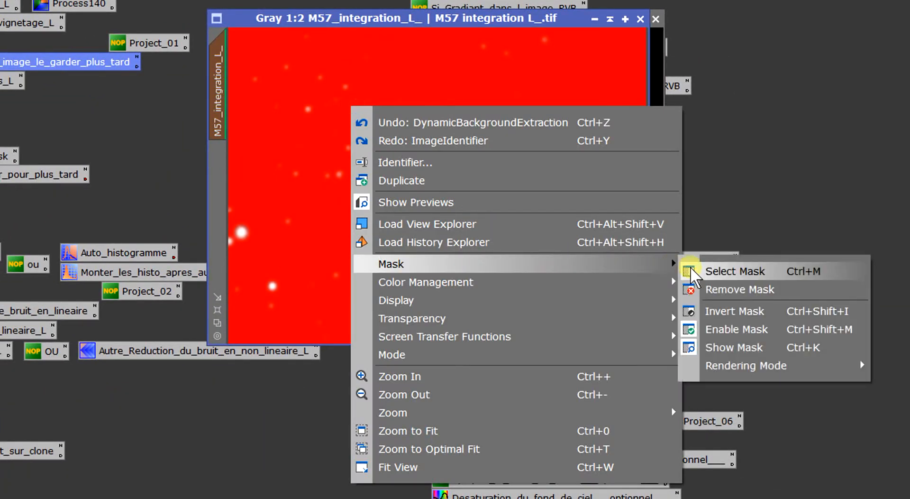
click(726, 312)
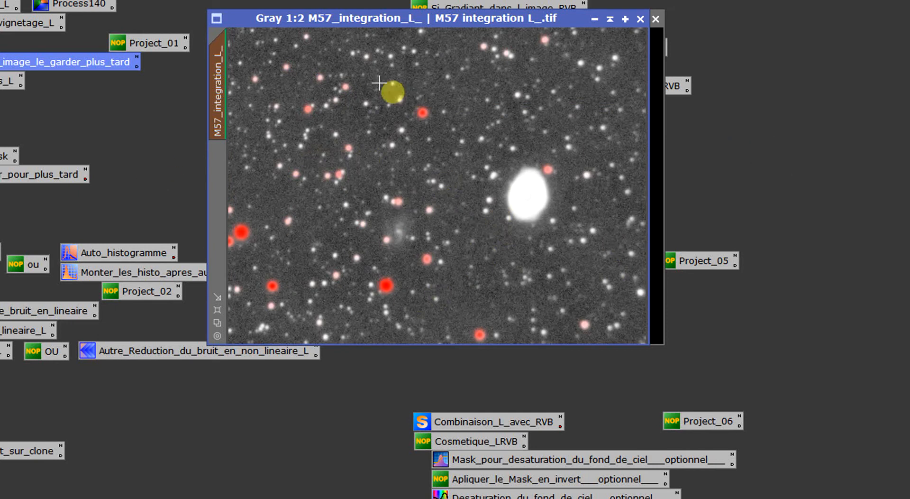
right_click(320, 107)
mouse_move(592, 258)
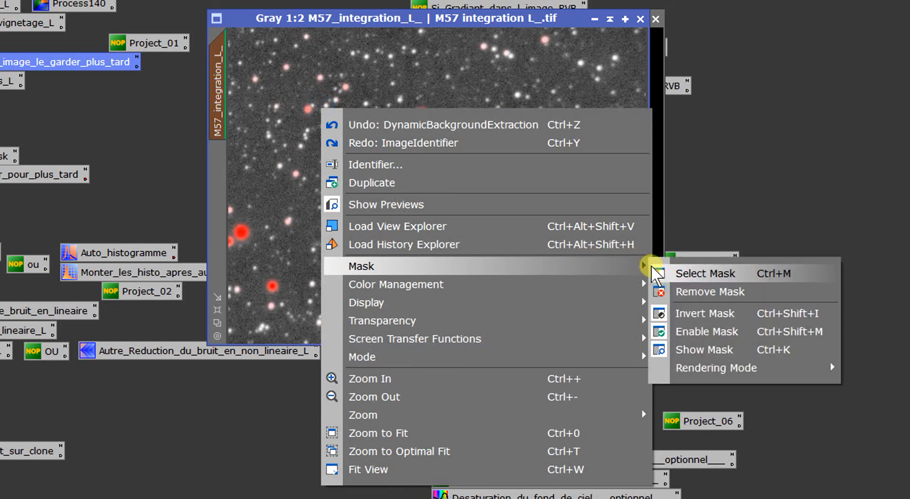
click(693, 307)
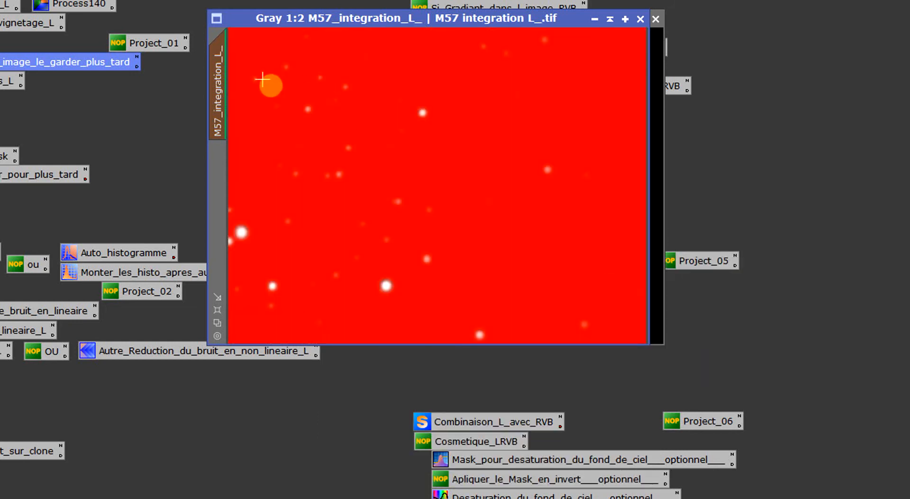
- Hide the red mask overlay on M57_integration_L_ while keeping the mask enabled
mouse_move(218, 93)
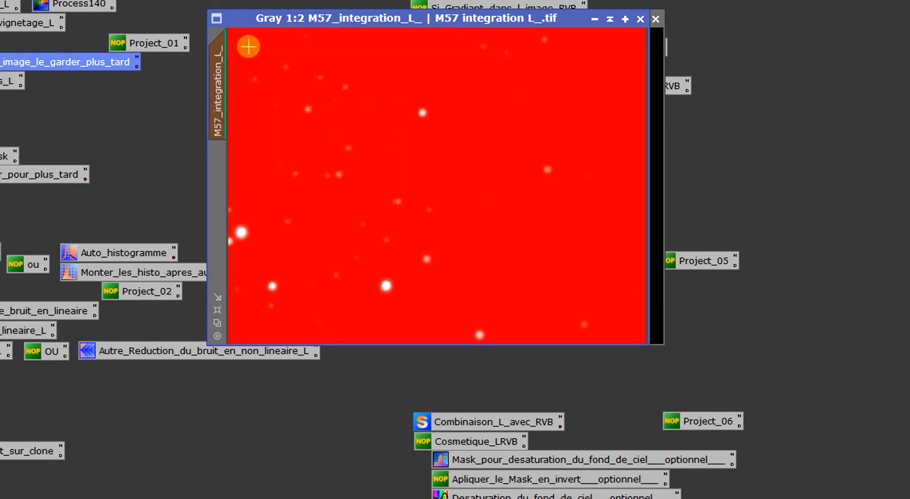
right_click(265, 55)
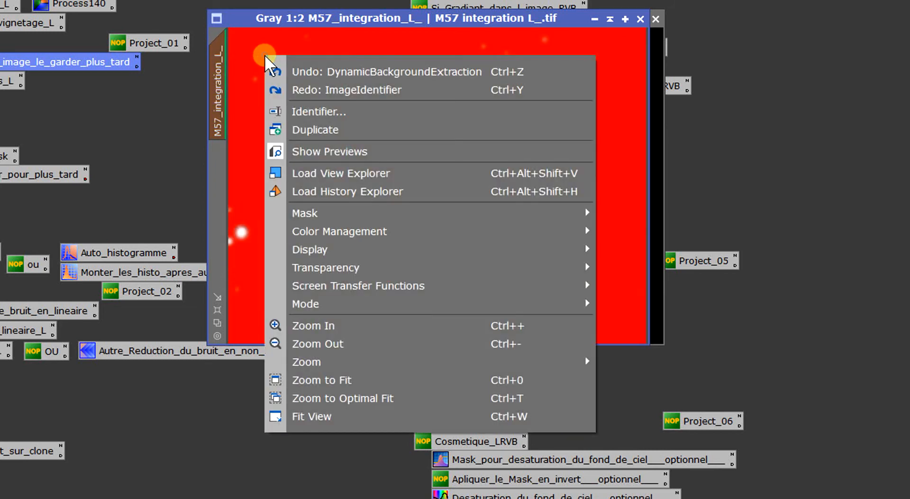
mouse_move(567, 216)
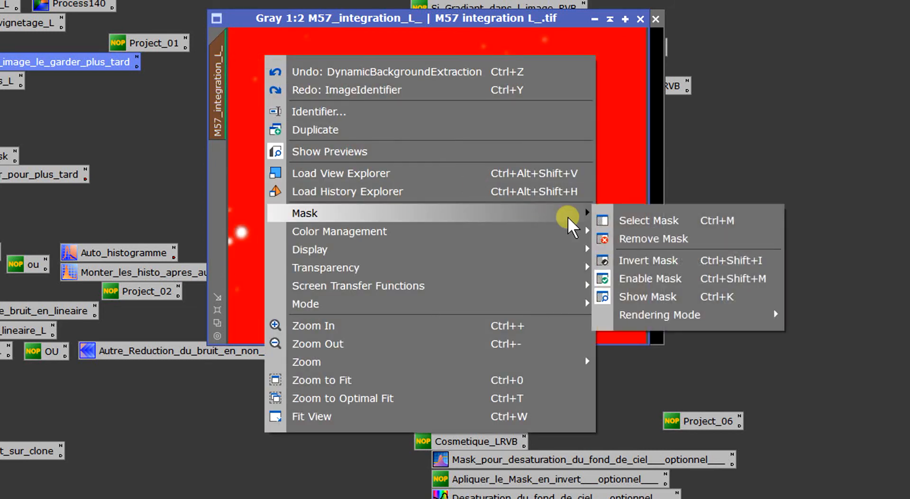
click(656, 298)
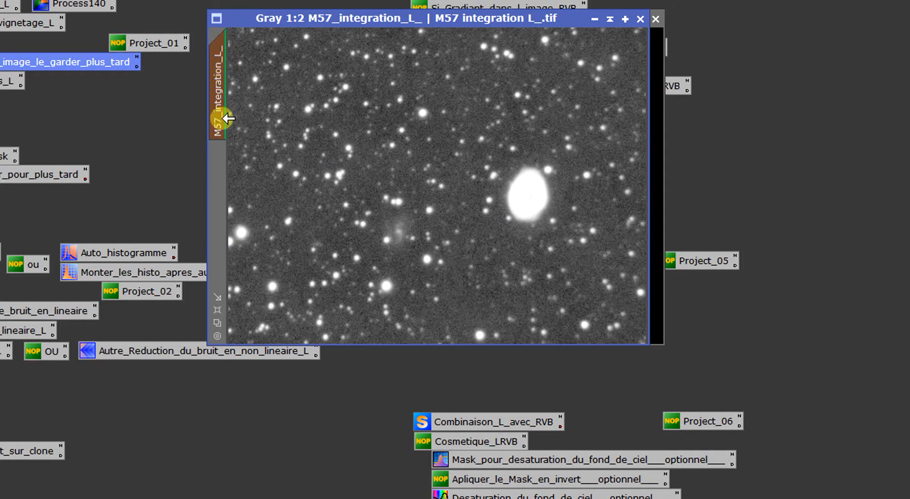
- Open the Retrait_des_halos_sur_grosses_etoiles_L process and expand its Deringing settings
drag(228, 117, 45, 85)
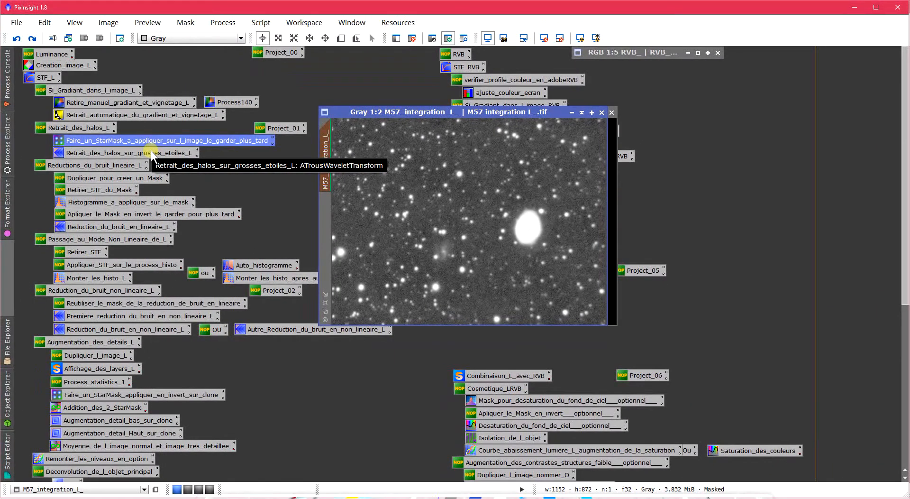
double_click(151, 151)
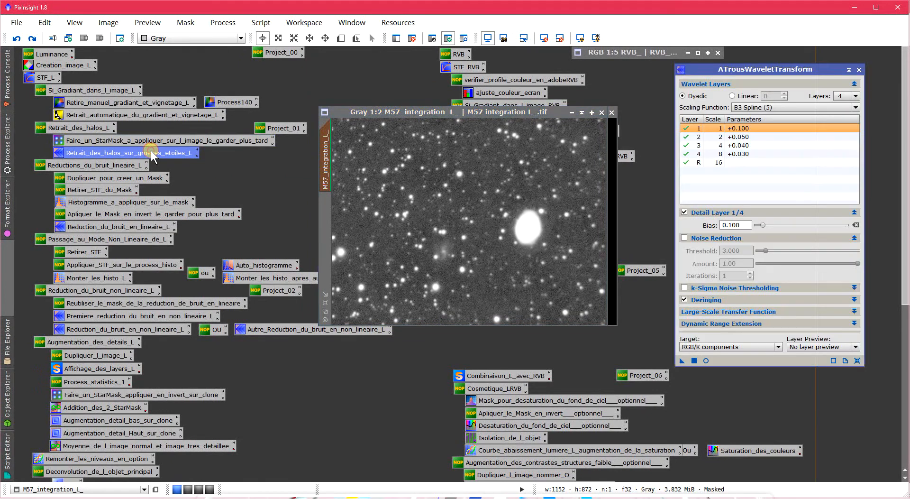
drag(724, 73, 724, 63)
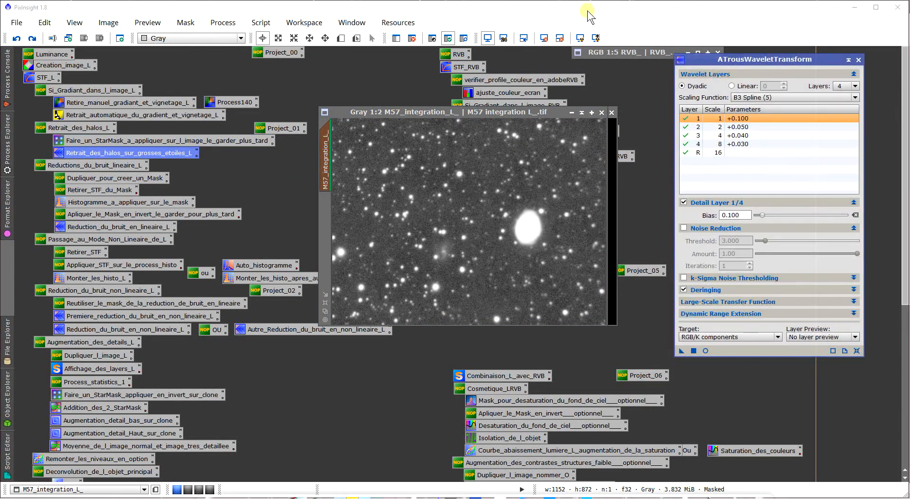
click(854, 289)
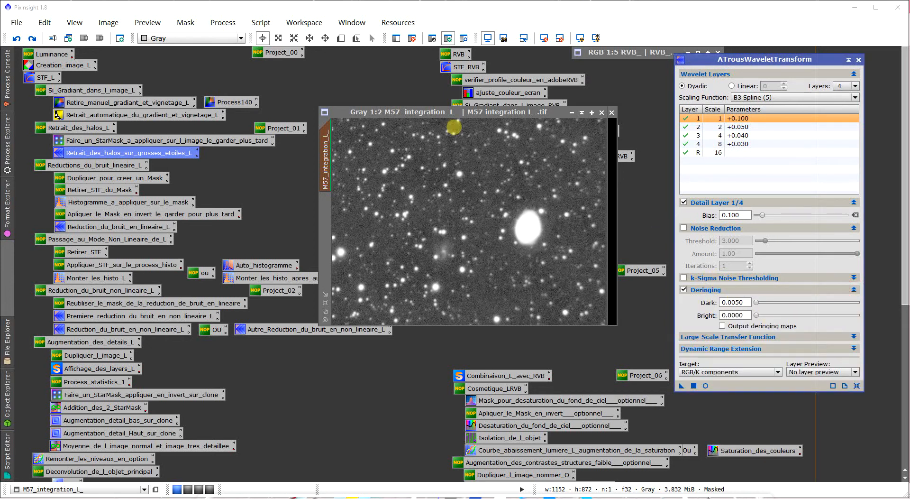
- Create a preview of about 140 × 128 pixels around the bright star below the faint galaxy and view it at 2:1
click(342, 39)
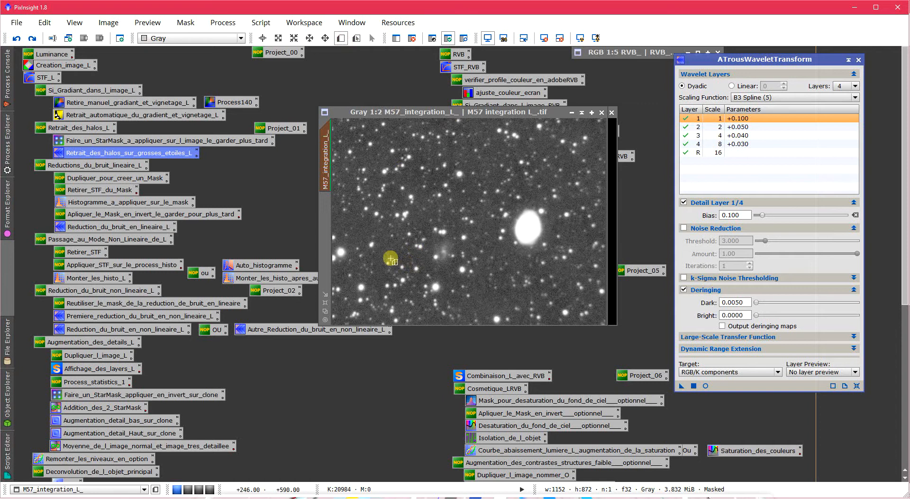
drag(419, 271, 451, 302)
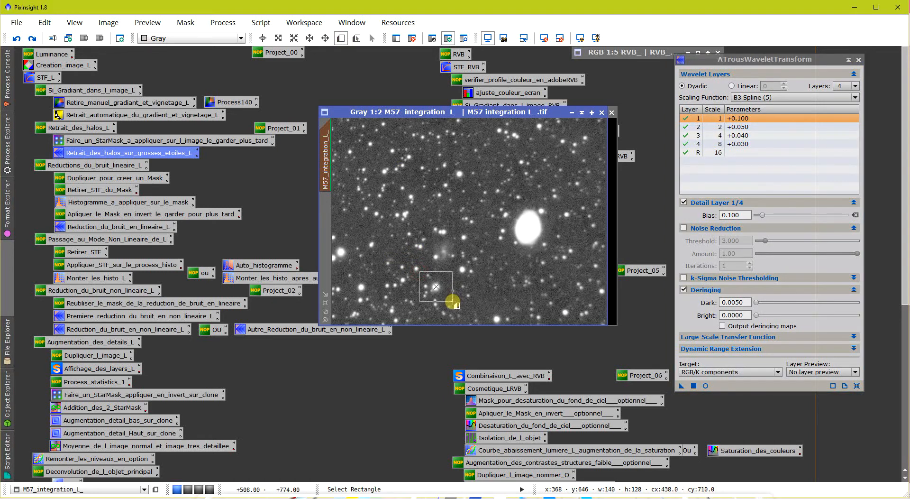
click(325, 214)
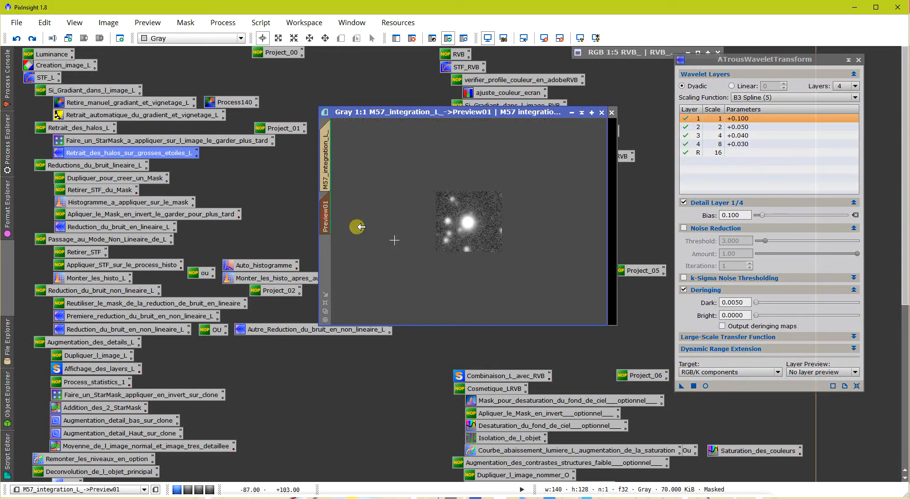
scroll(471, 211, up, 1)
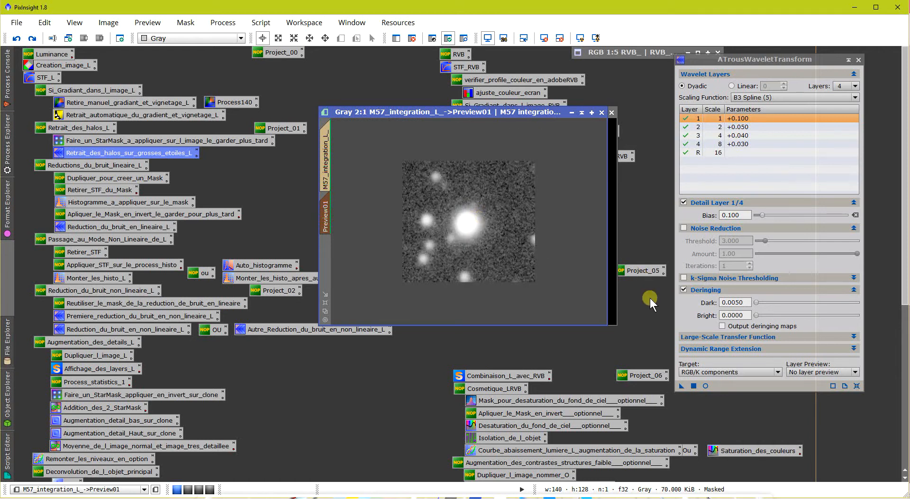
- Start a real-time preview of ATrousWaveletTransform and set the dark deringing value to 0.0110
click(706, 385)
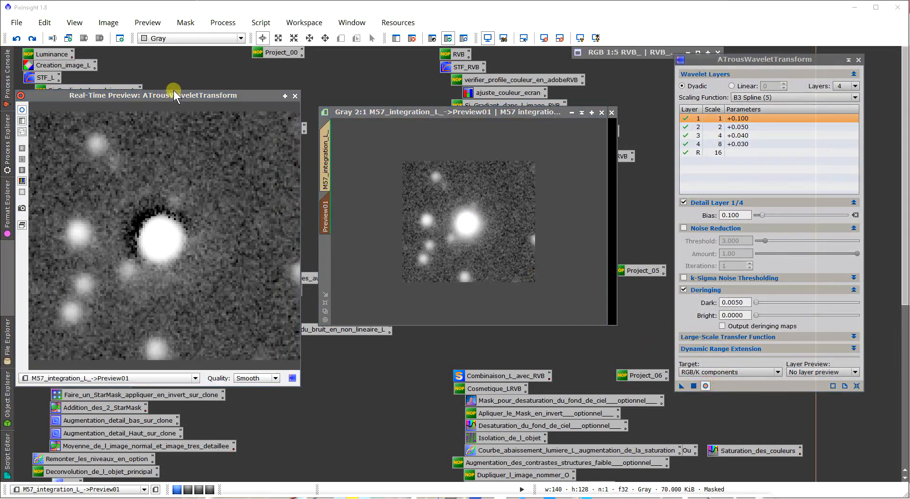
drag(173, 95, 313, 86)
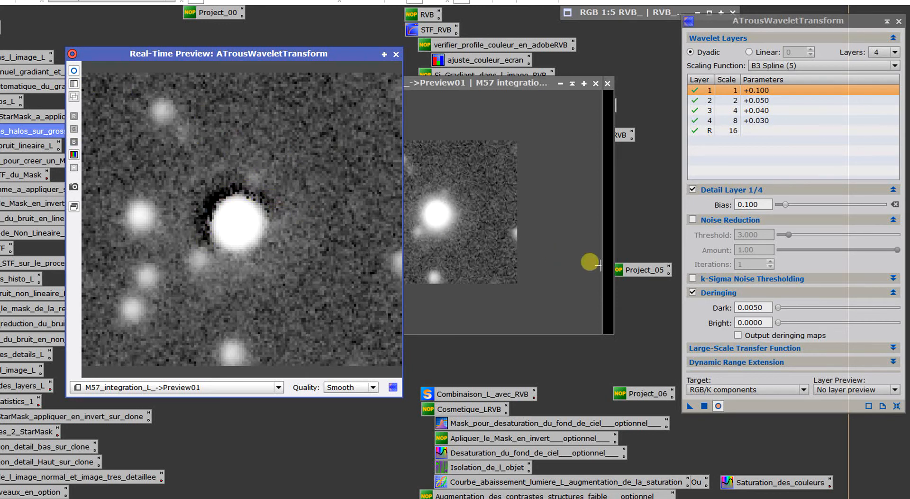
click(764, 308)
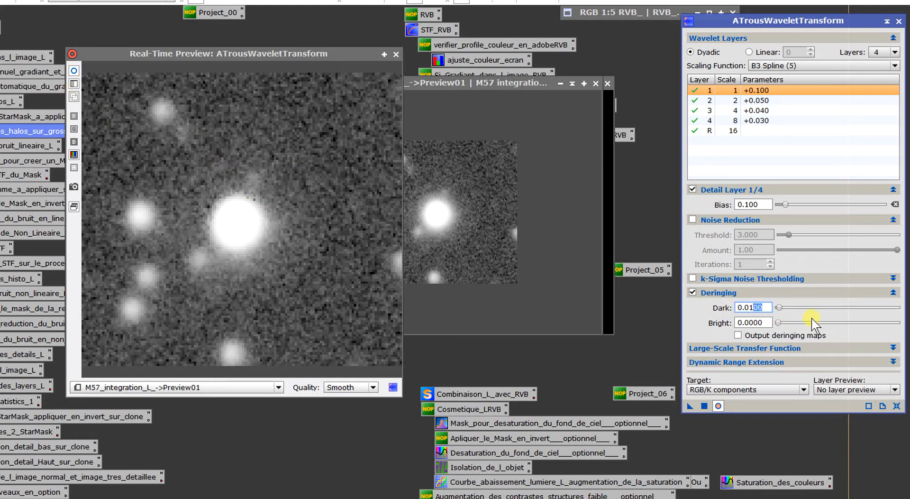
key(Return)
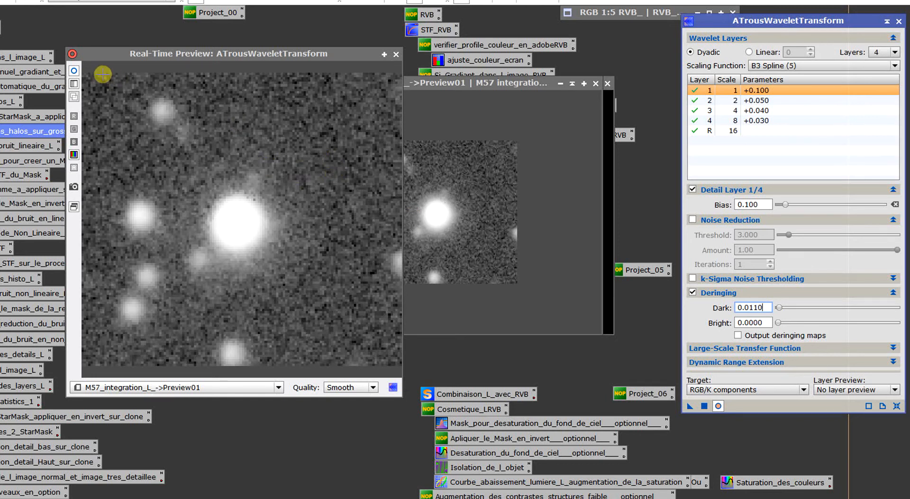
- Compare the bright star's halo with and without the wavelet processing in the real-time preview, and close that preview
click(75, 71)
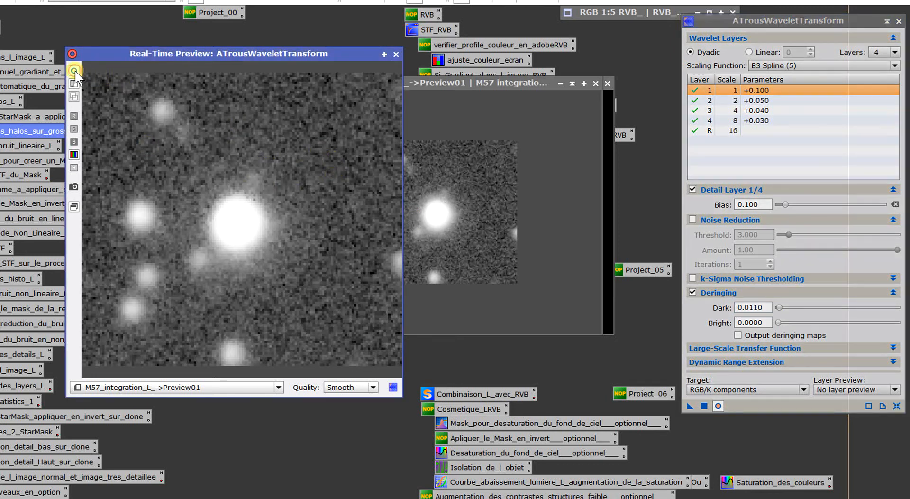
click(75, 70)
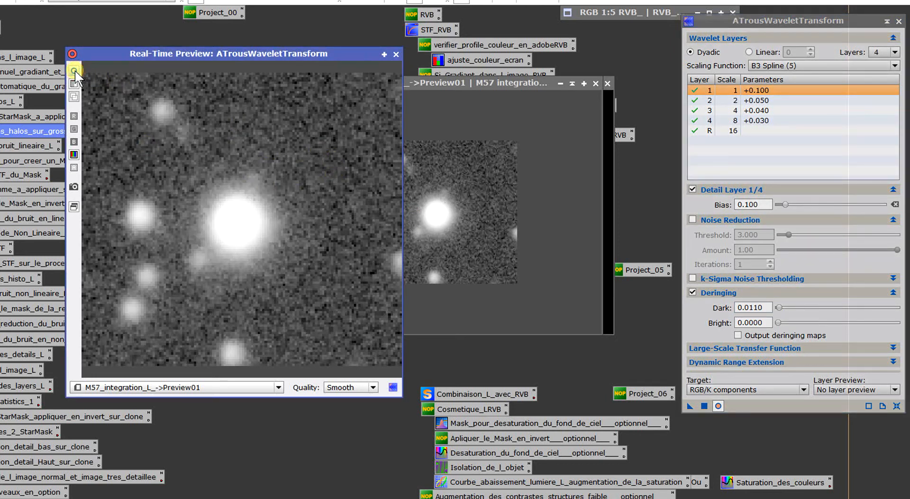
click(74, 70)
click(75, 71)
click(74, 71)
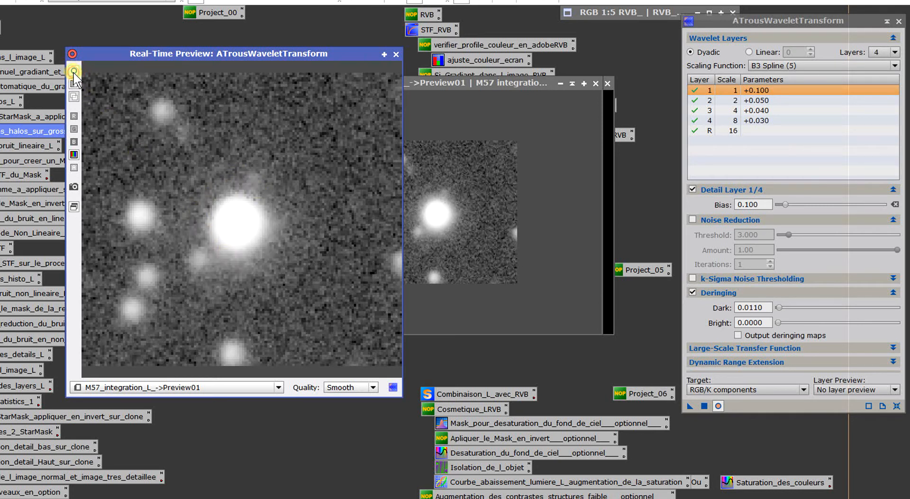
click(397, 55)
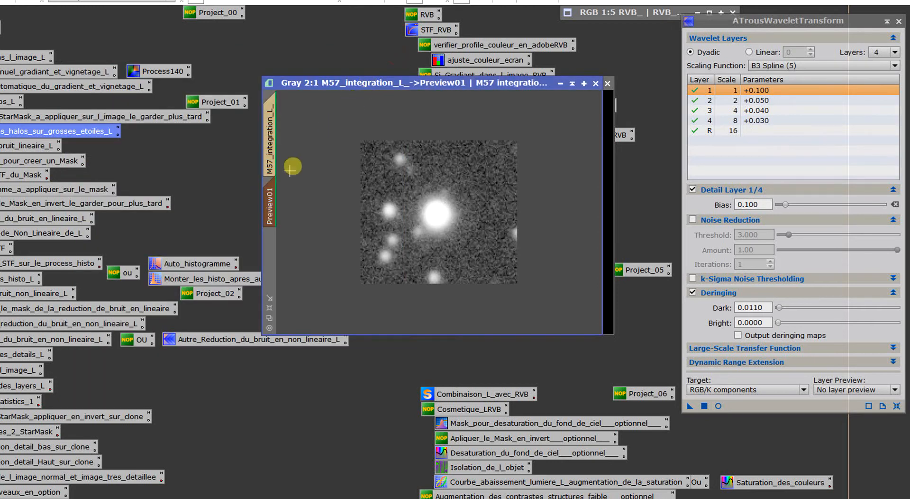
- Delete Preview01 and apply ATrousWaveletTransform to the full M57_integration_L_ image
right_click(269, 199)
click(317, 298)
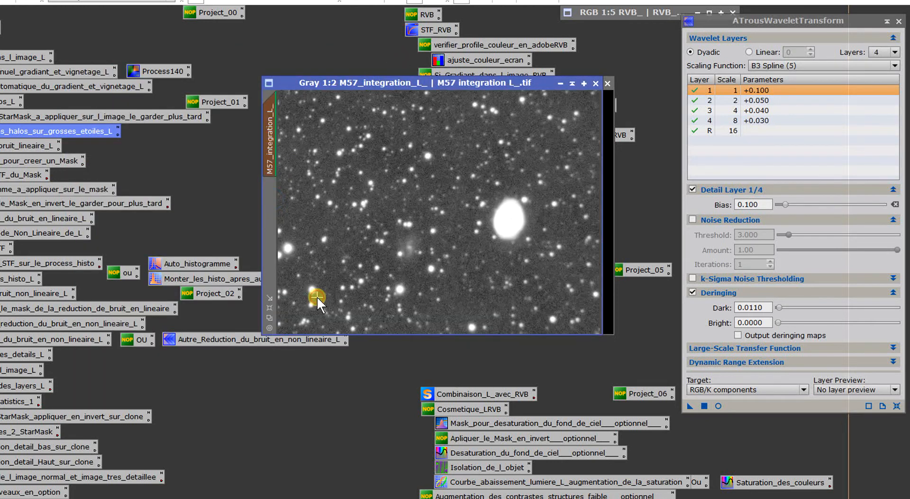
drag(690, 406, 451, 227)
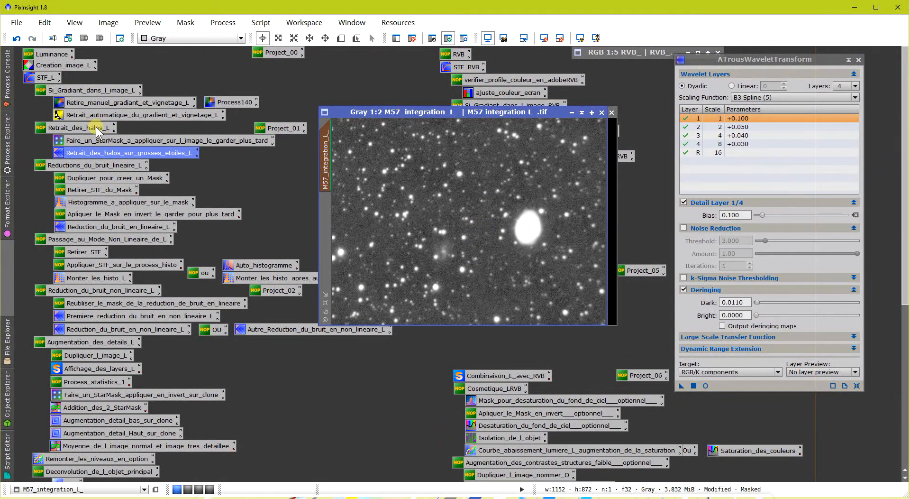
- Compare the large stars before and after halo reduction by undoing and redoing the transform, at 2:1 and at 1:2
click(8, 81)
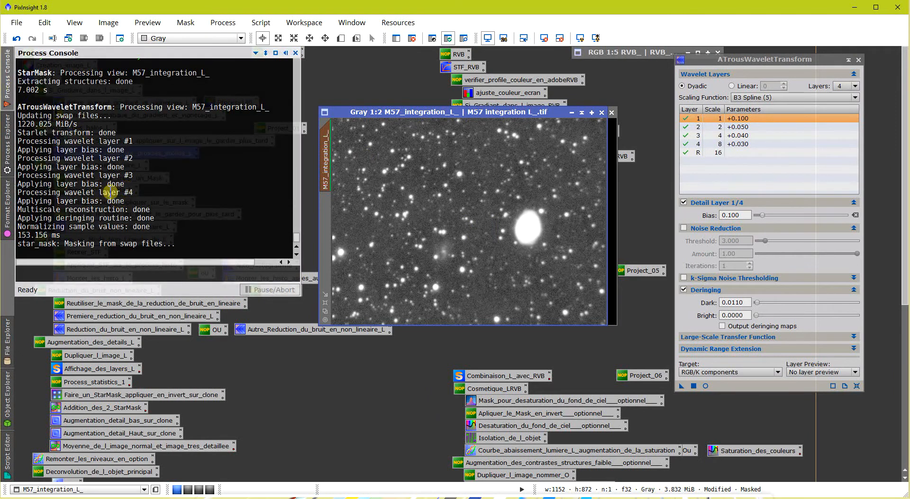
scroll(440, 274, up, 2)
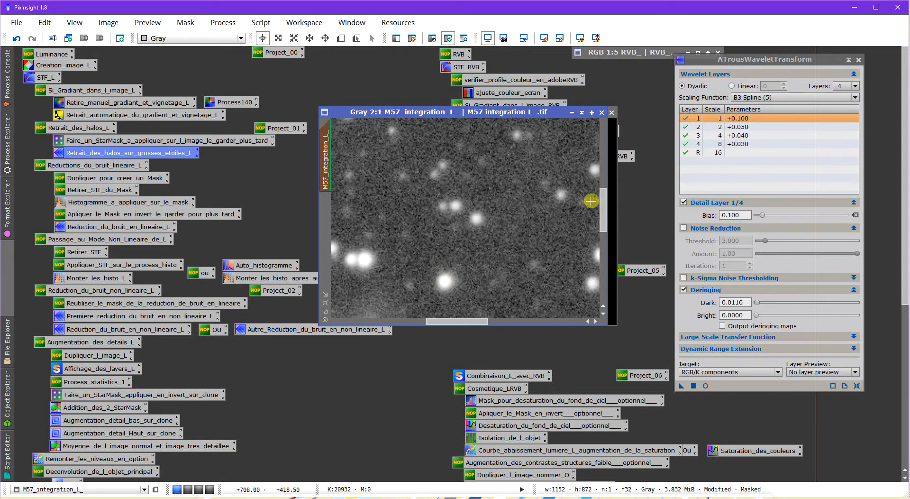
drag(602, 201, 601, 269)
drag(447, 322, 428, 326)
click(16, 38)
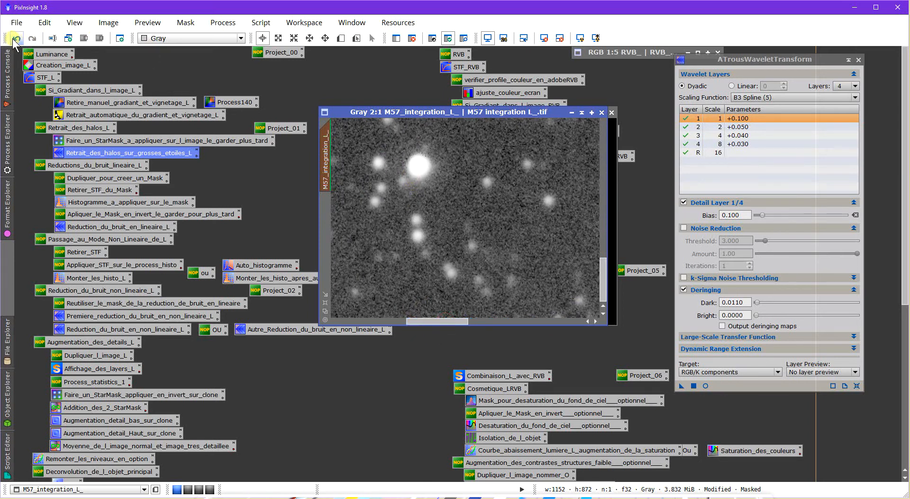
click(31, 39)
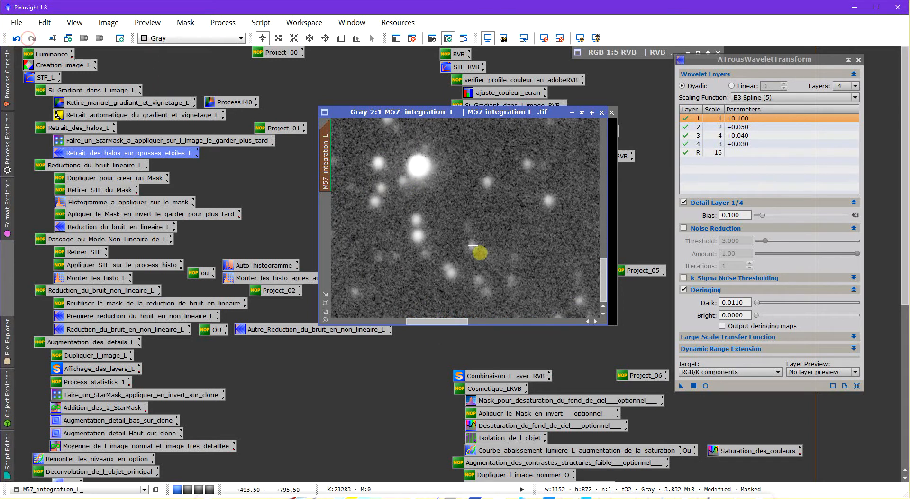
scroll(458, 287, down, 2)
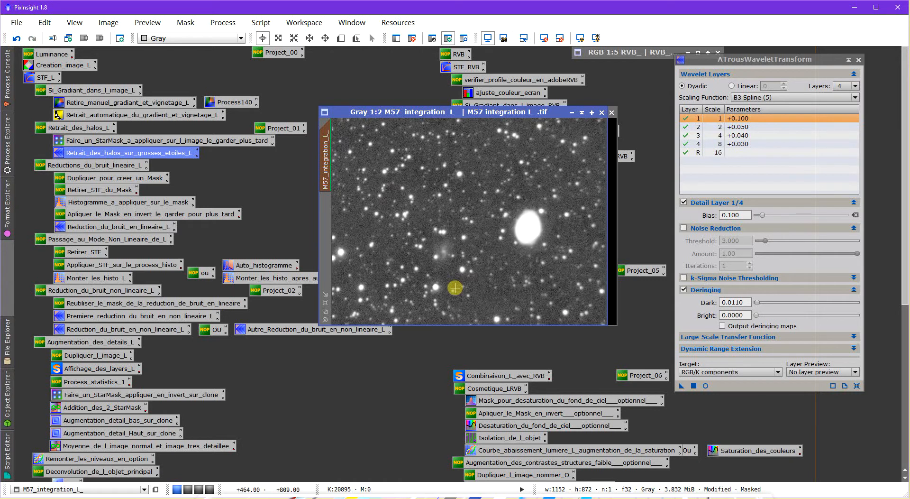
click(17, 38)
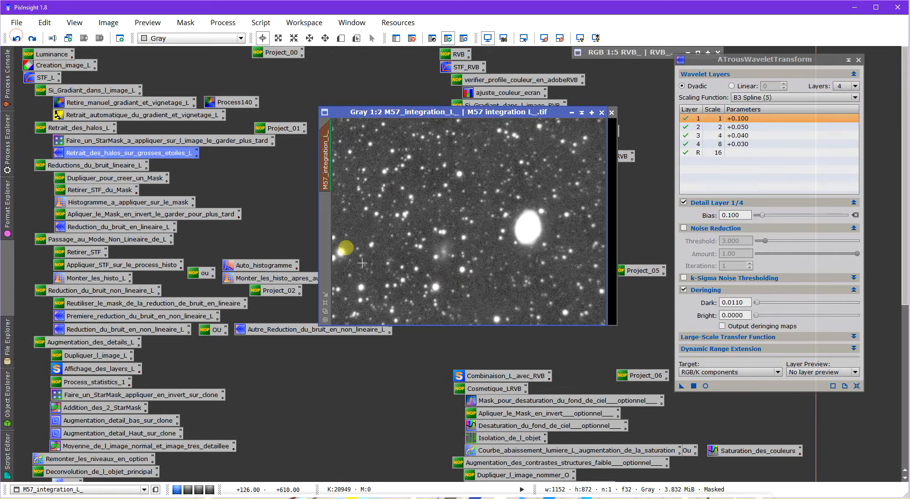
click(32, 38)
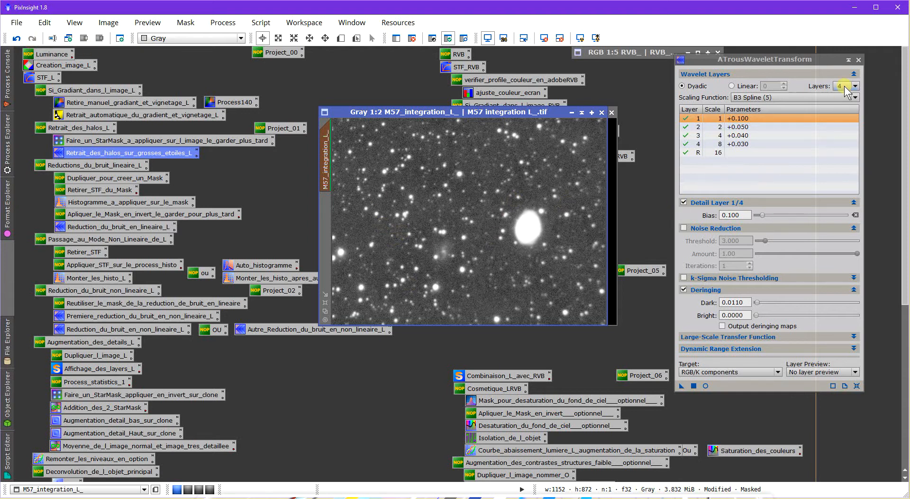
- Close ATrousWaveletTransform, collapse the star_mask window to its title bar and park it beneath the RVB_ window
click(859, 60)
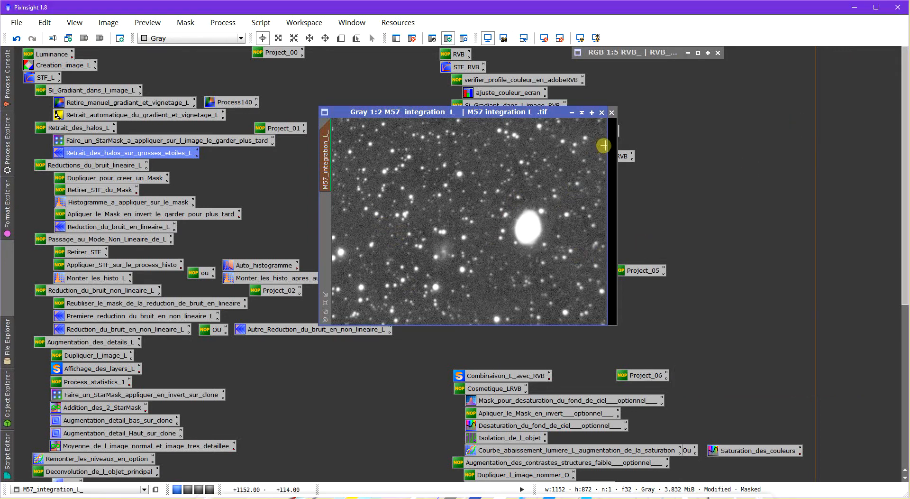
drag(513, 113, 673, 113)
click(455, 198)
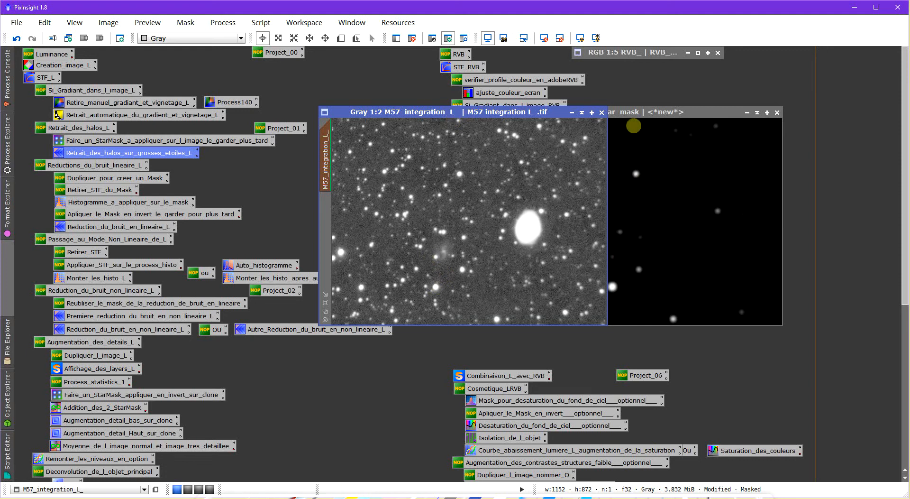
drag(651, 119, 628, 120)
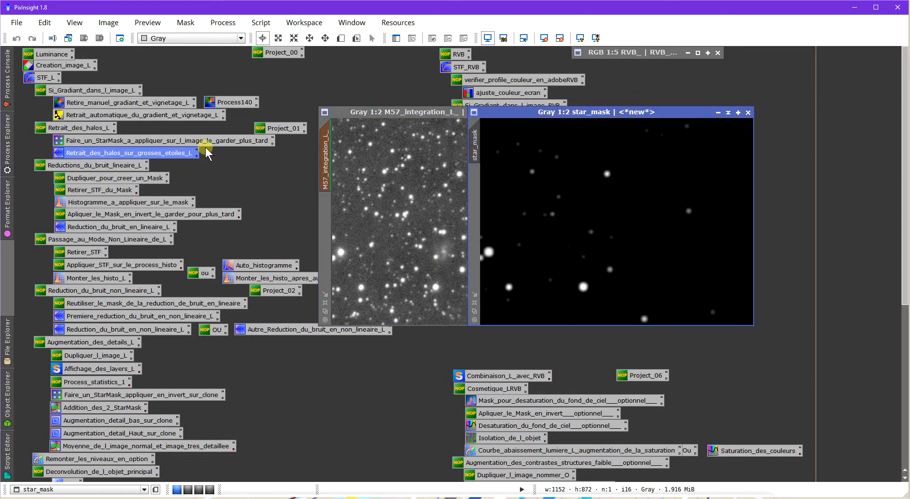
click(728, 113)
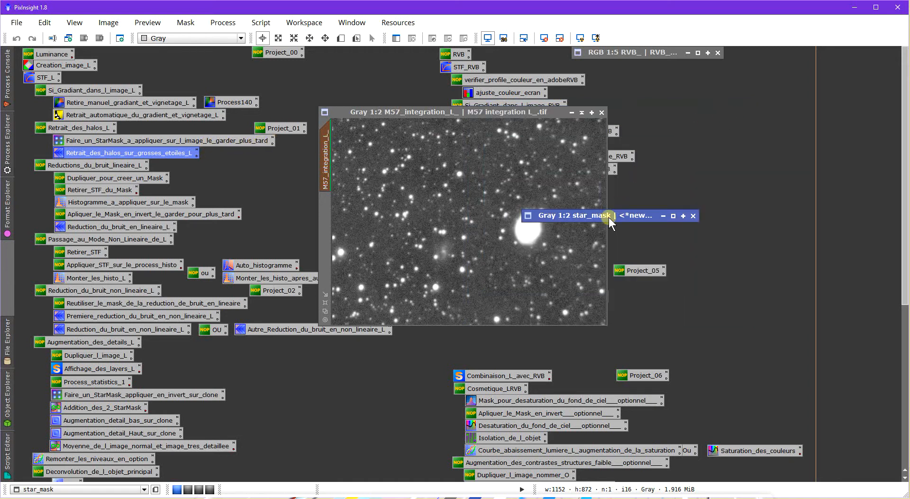
drag(609, 216, 660, 65)
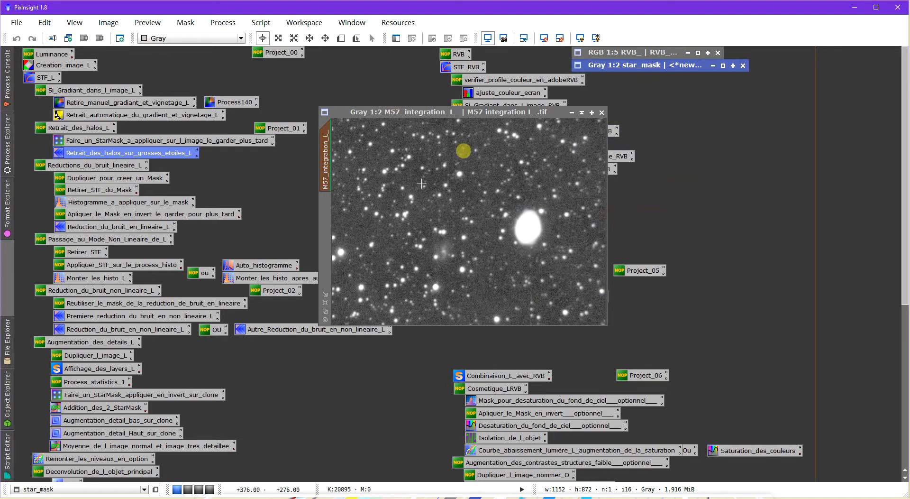
- Remove the star mask from M57_integration_L_ and view the image at 2:1
click(378, 167)
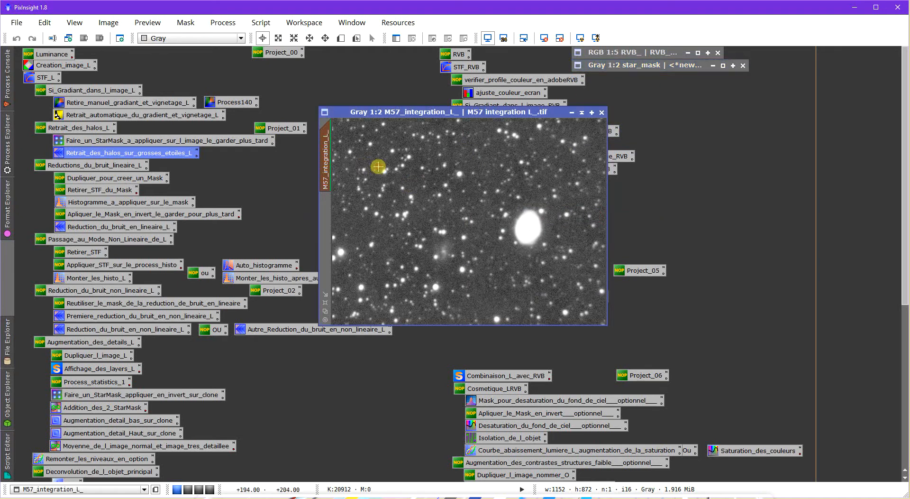
right_click(379, 168)
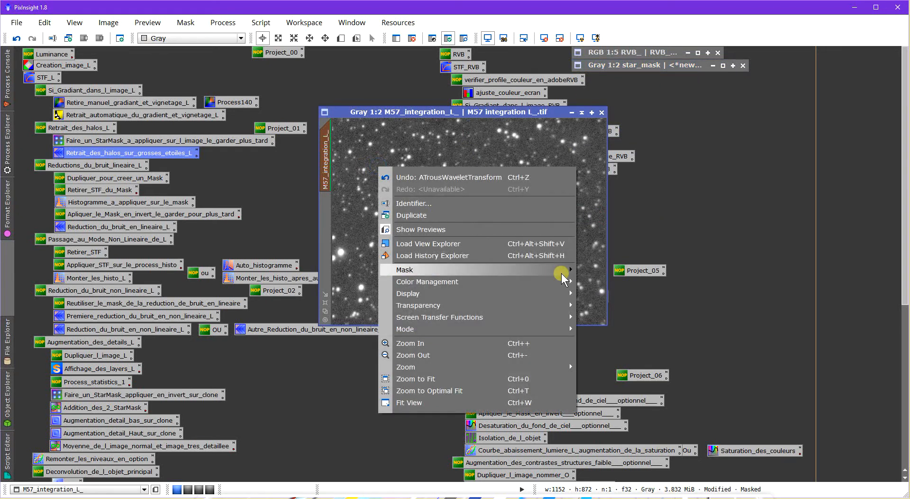
mouse_move(562, 270)
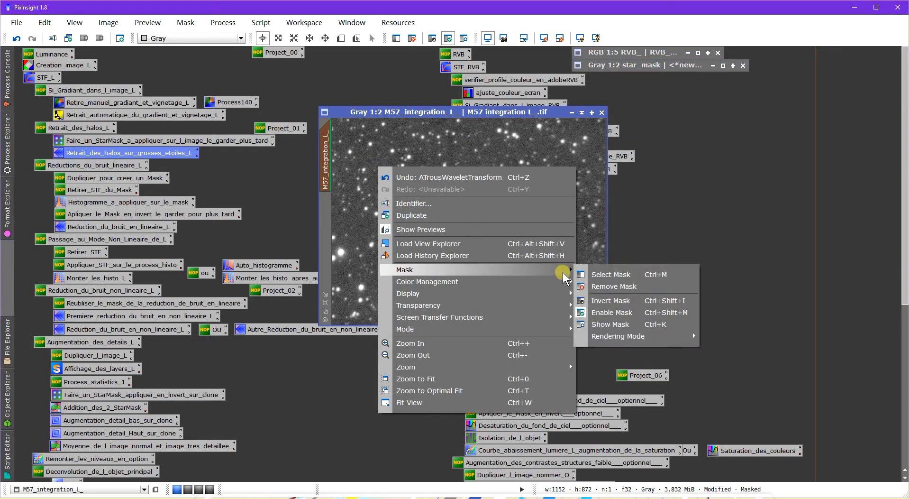
click(601, 287)
drag(408, 114, 395, 138)
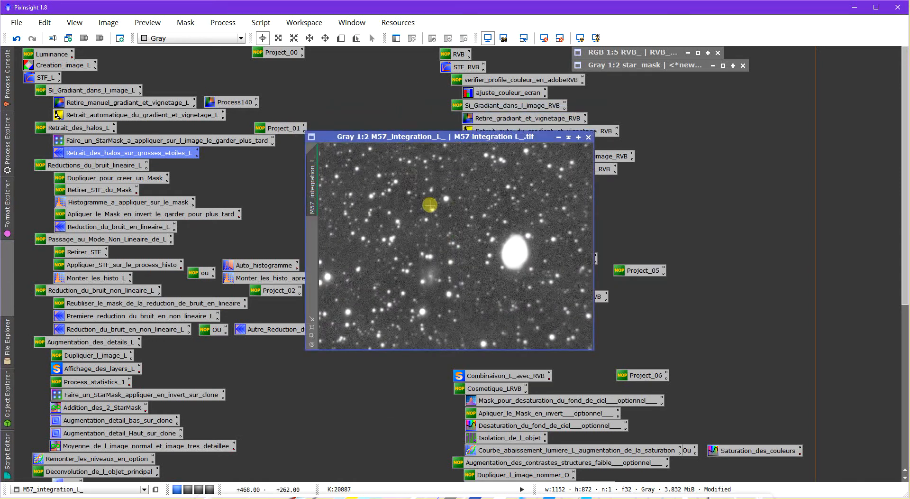
scroll(524, 247, up, 2)
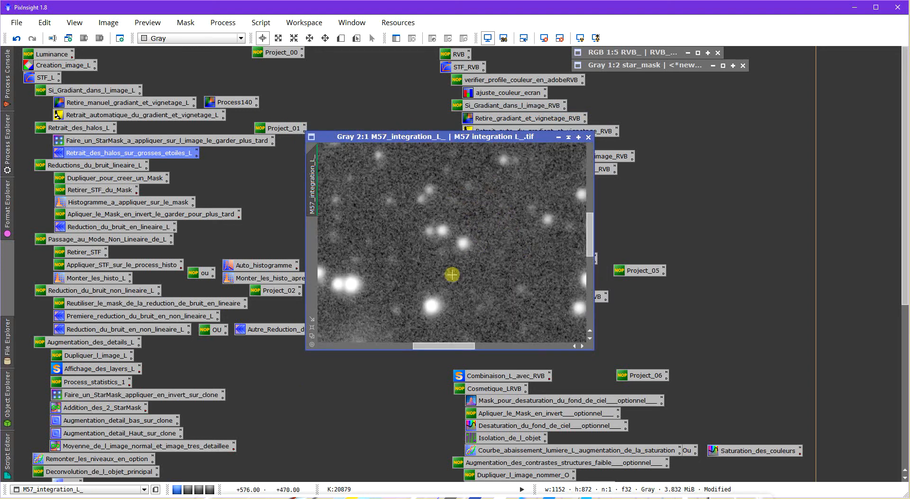
- Duplicate M57_integration_L_, place the clone beside the original, and remove the clone's screen stretch
scroll(453, 281, down, 2)
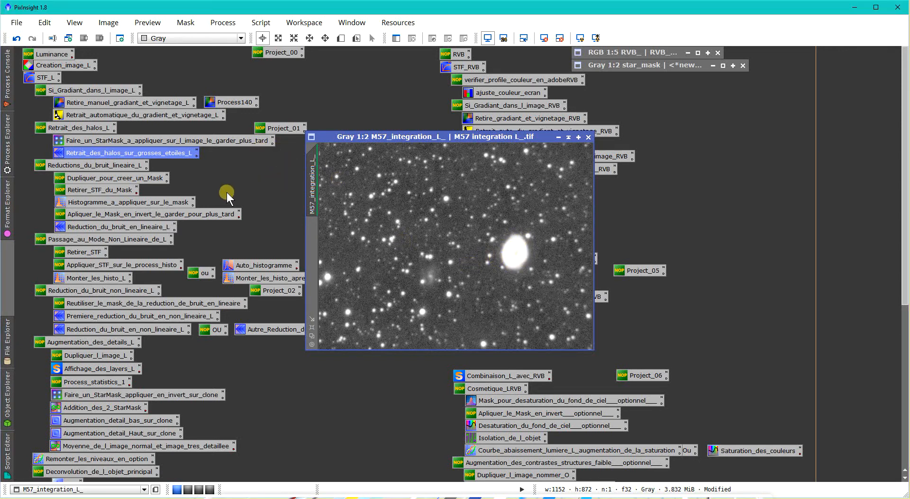
drag(316, 160, 285, 173)
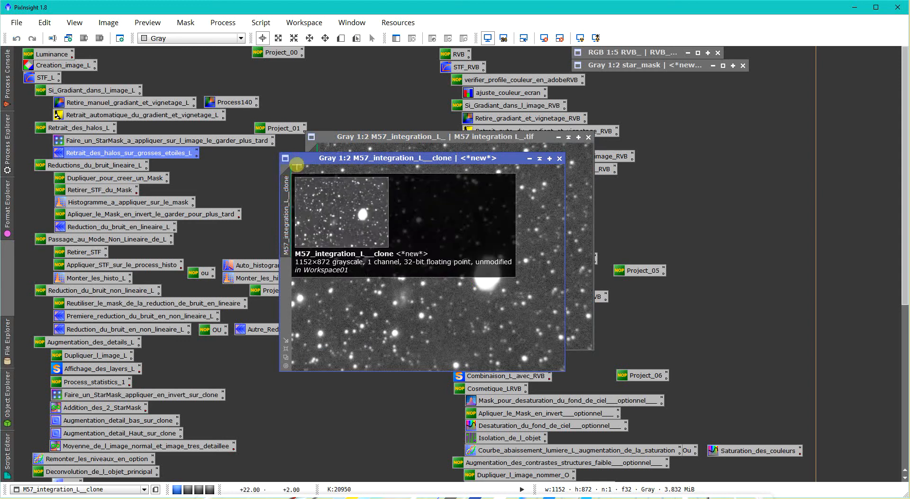
drag(329, 152, 376, 152)
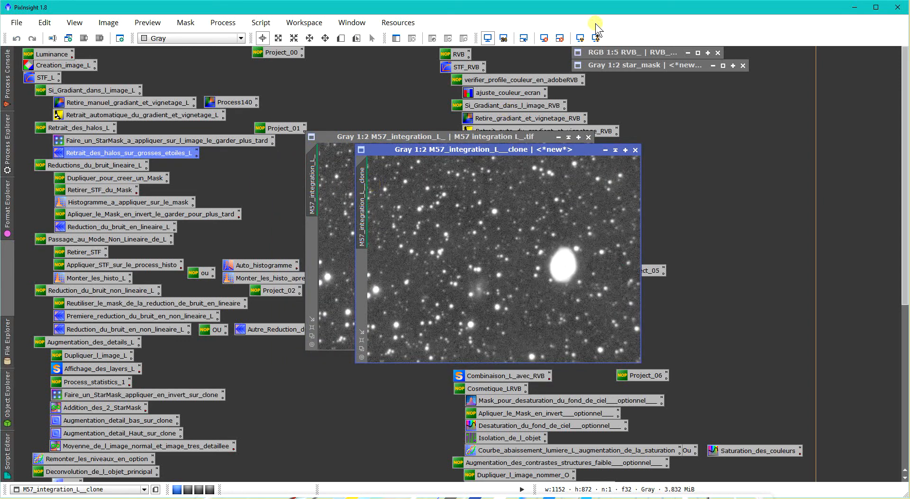
click(543, 40)
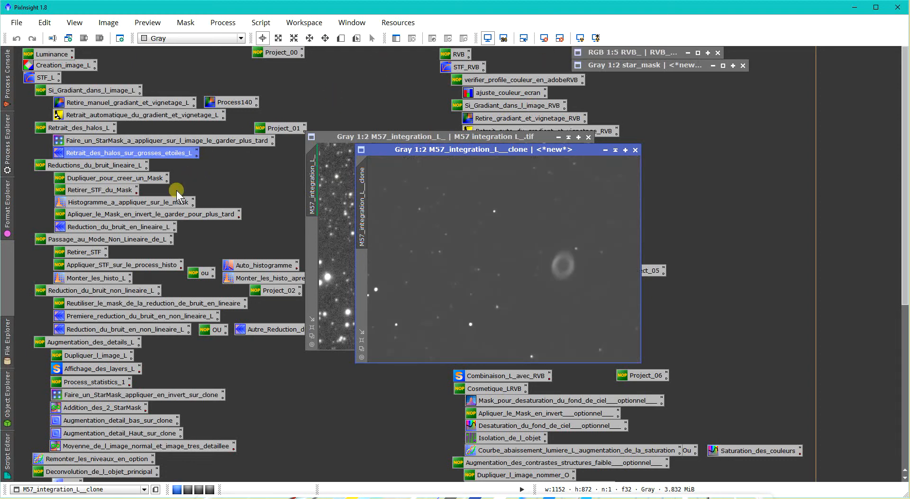
- Open the Histogramme_a_appliquer_sur_le_mask process and select M57_integration_L__clone as its histogram view
double_click(166, 203)
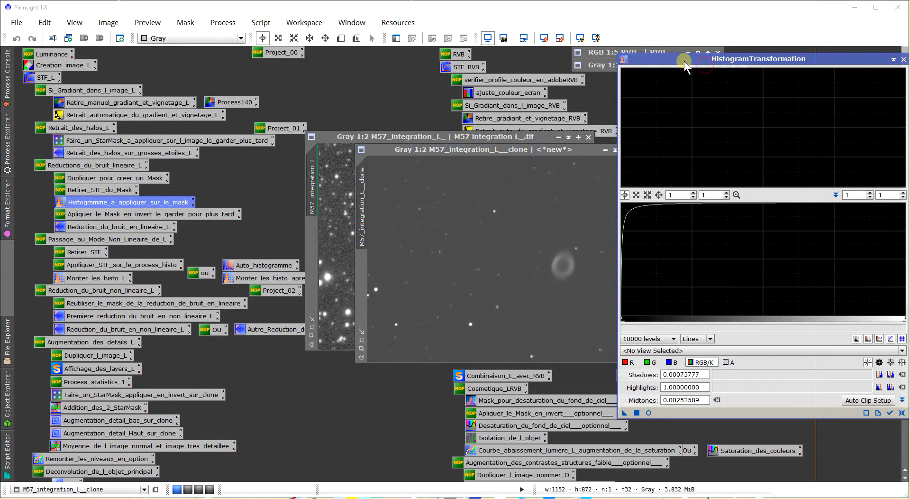
drag(684, 60, 663, 61)
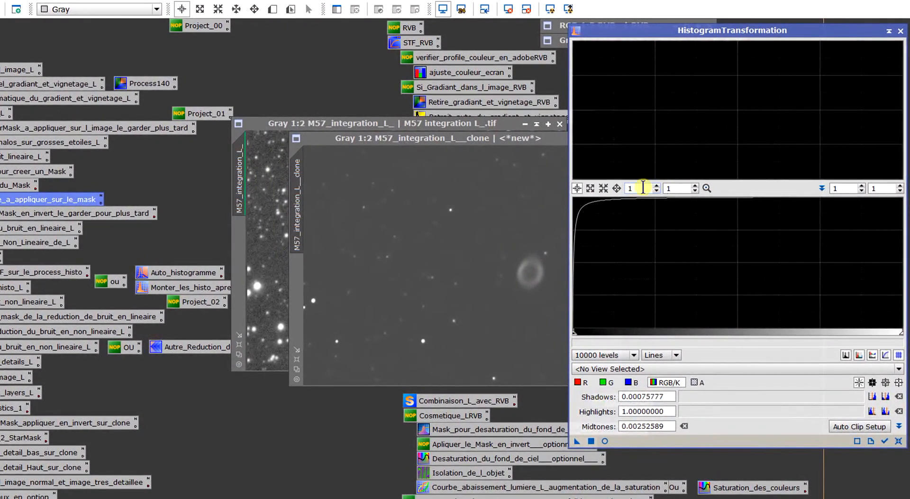
click(636, 368)
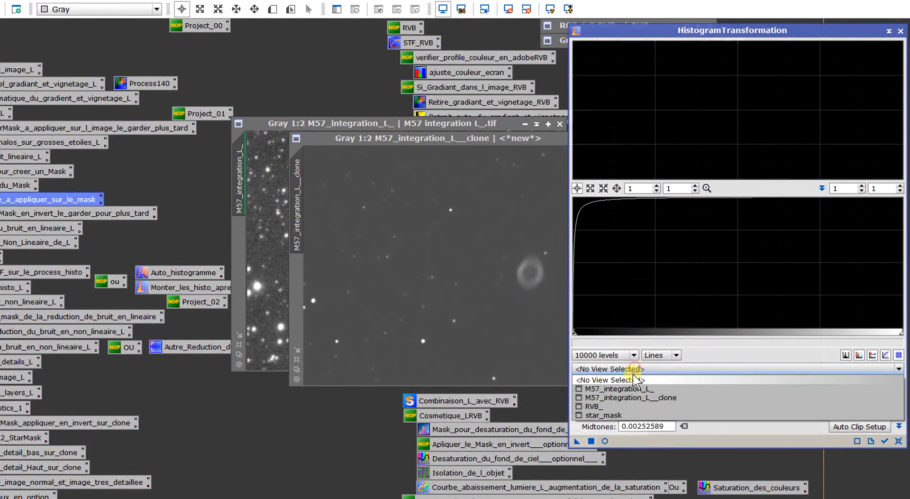
click(636, 401)
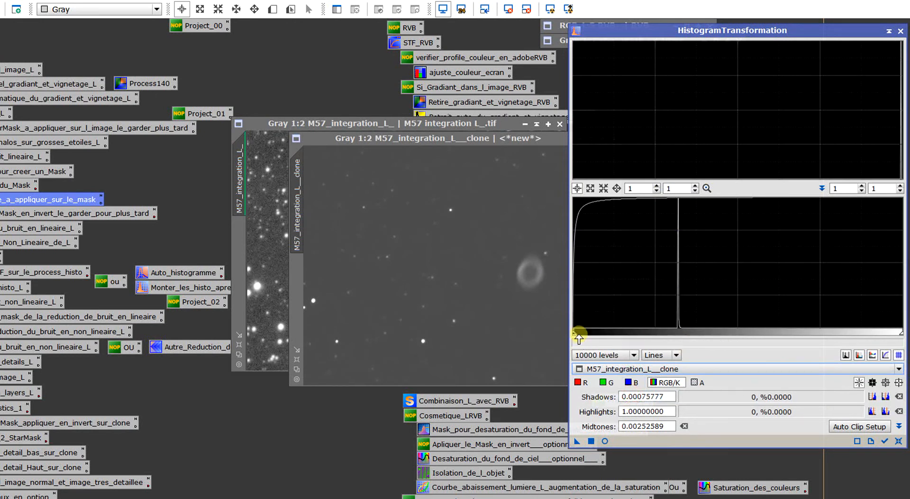
- Raise the clone's shadows clipping to 0.31500000 in HistogramTransformation and open a real-time preview beside it
drag(579, 336, 677, 338)
click(605, 441)
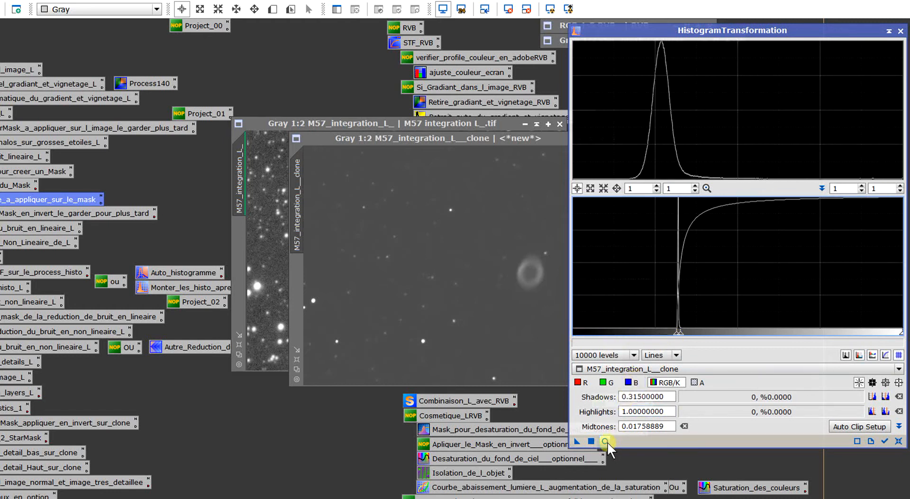
drag(256, 70, 198, 70)
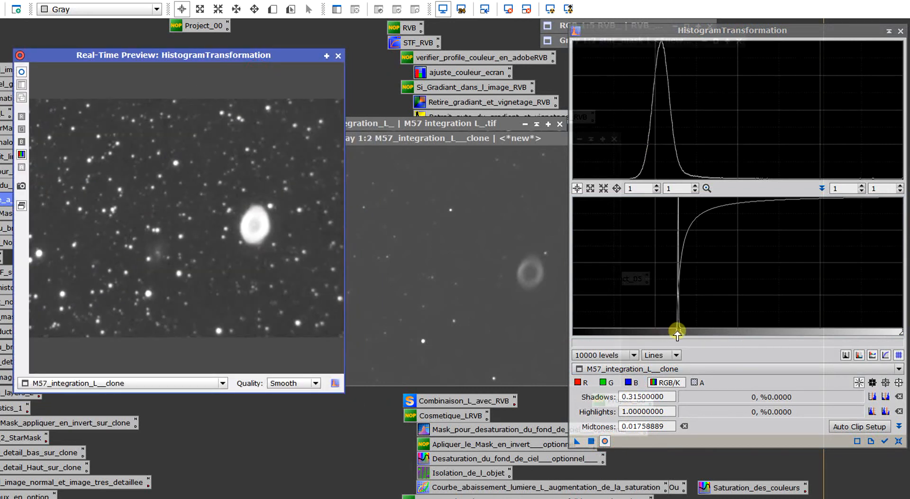
- Refine the clone's histogram around its peak, setting shadows to 0.32035280 and midtones to 0.00661117
click(643, 188)
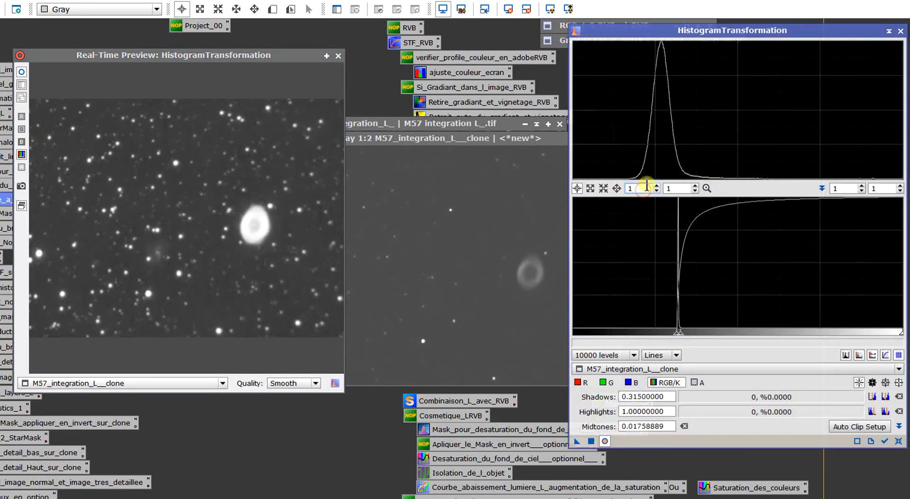
text(0)
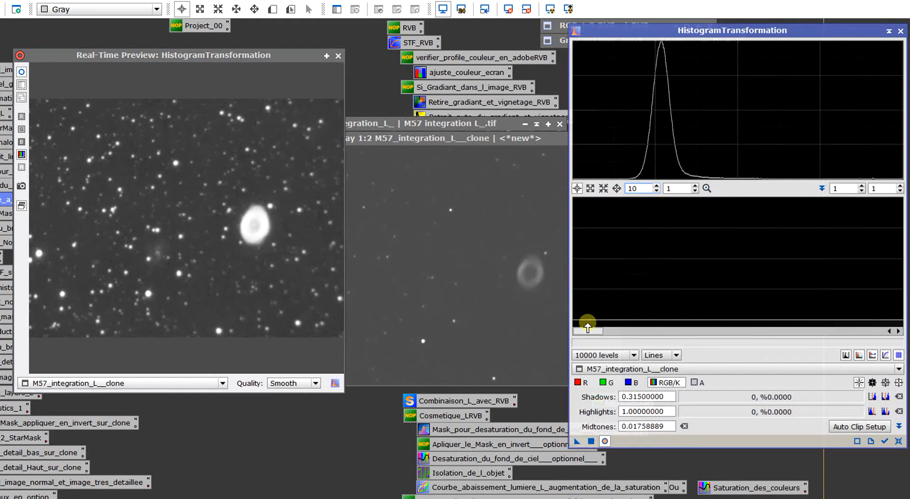
drag(599, 334, 679, 326)
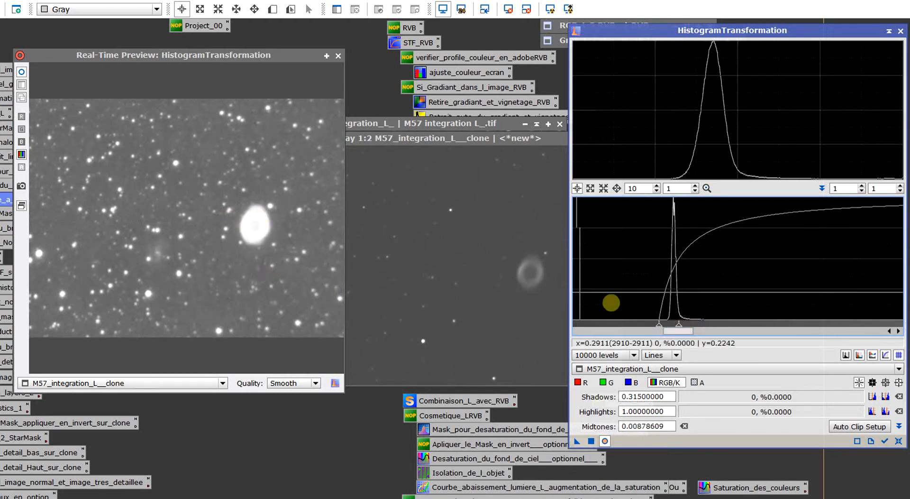
drag(659, 325, 675, 326)
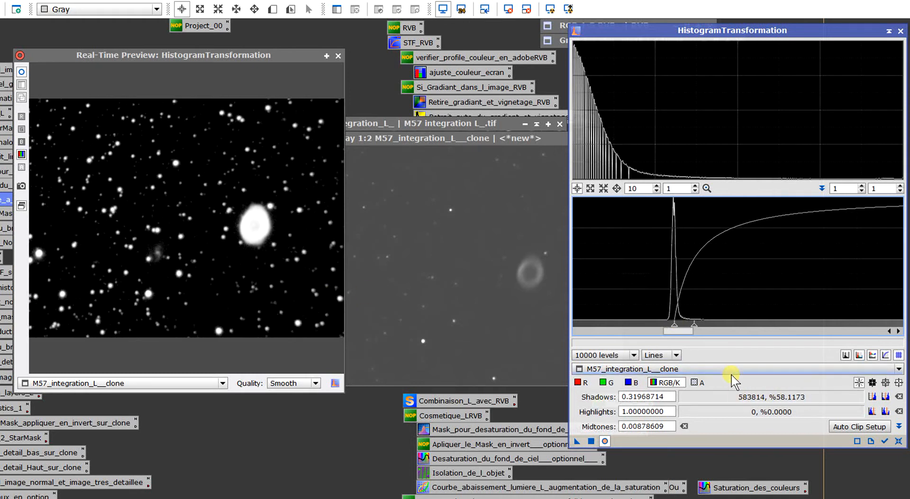
drag(676, 327, 677, 326)
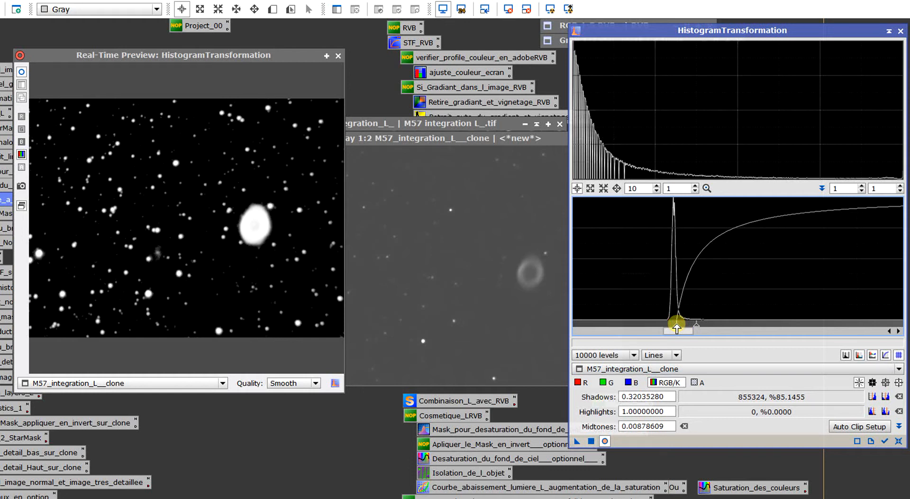
drag(697, 327, 692, 326)
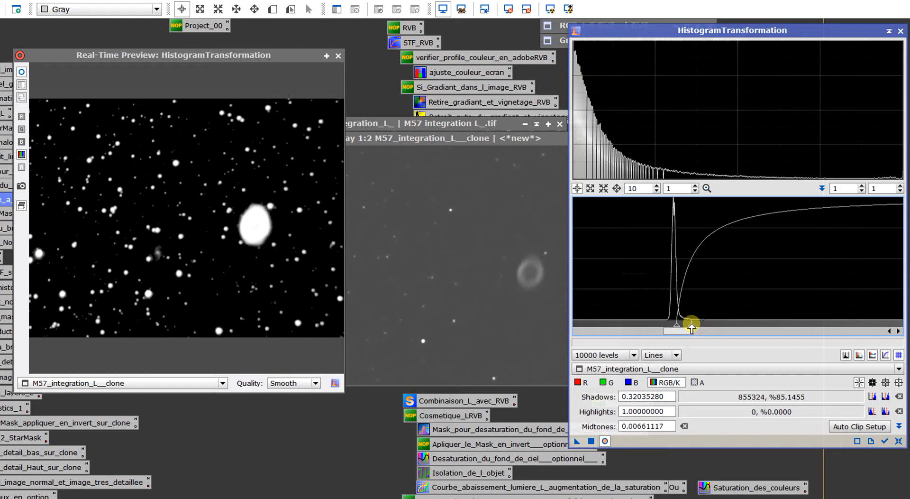
- Close the real-time preview, apply HistogramTransformation to M57_integration_L__clone, and close the process
click(336, 57)
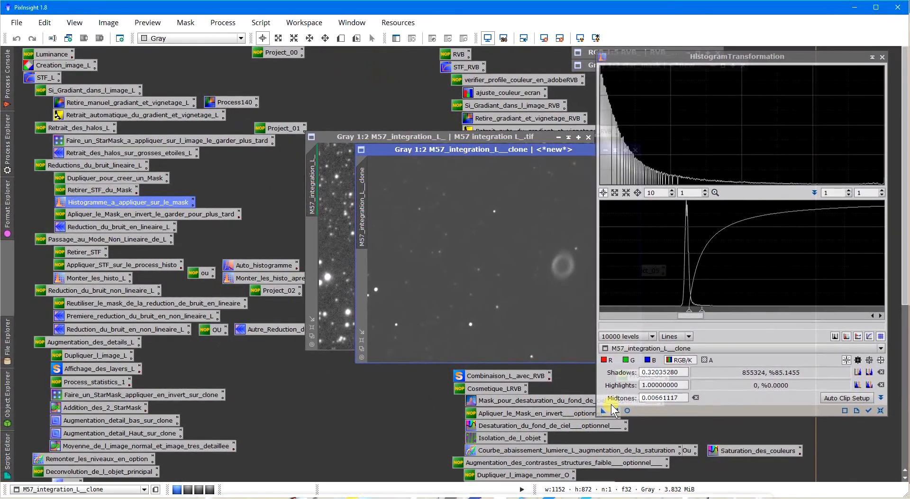
drag(609, 406, 536, 251)
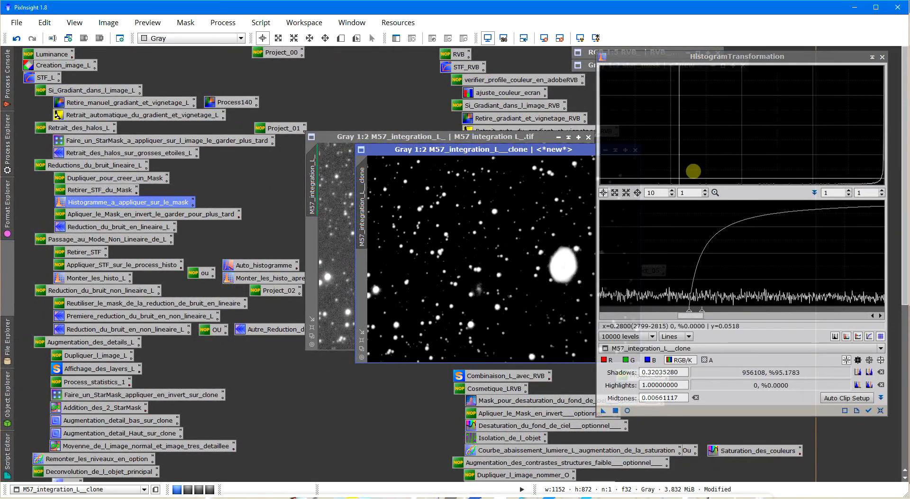
click(882, 57)
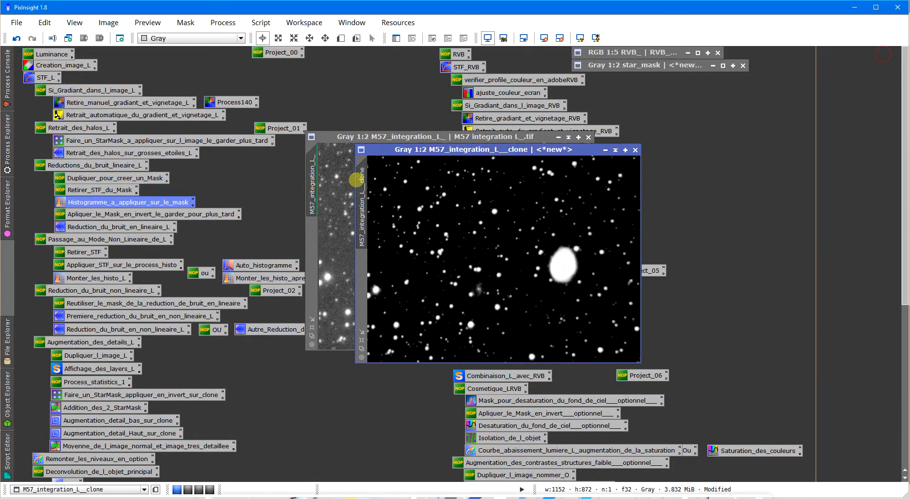
- Assign M57_integration_L__clone as the mask of M57_integration_L_ and show the mask overlay
drag(361, 183, 311, 230)
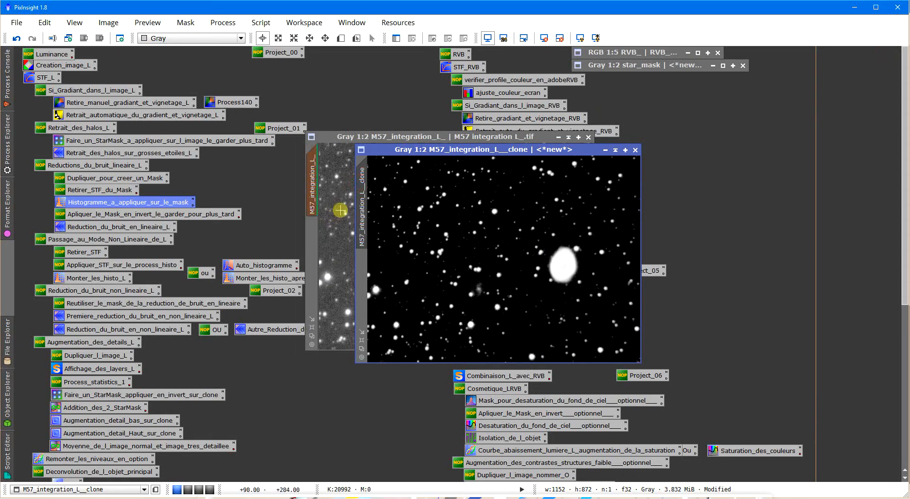
click(341, 210)
right_click(355, 182)
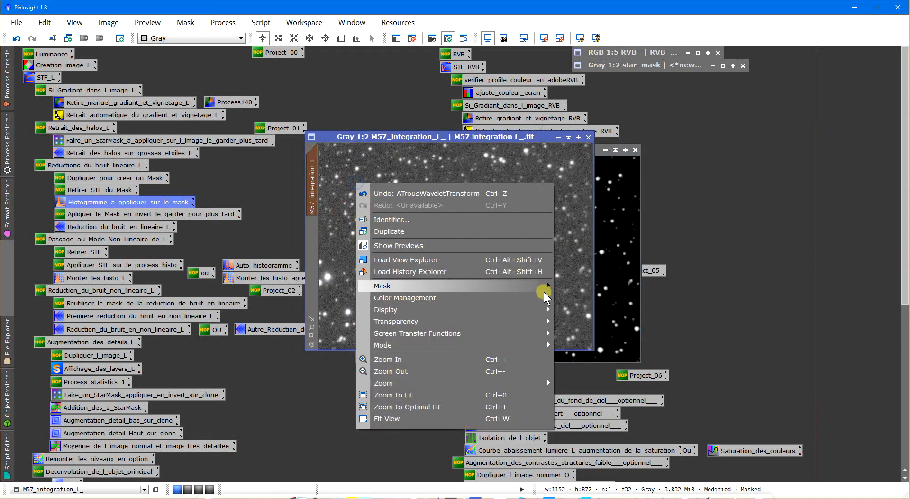
mouse_move(544, 285)
click(588, 340)
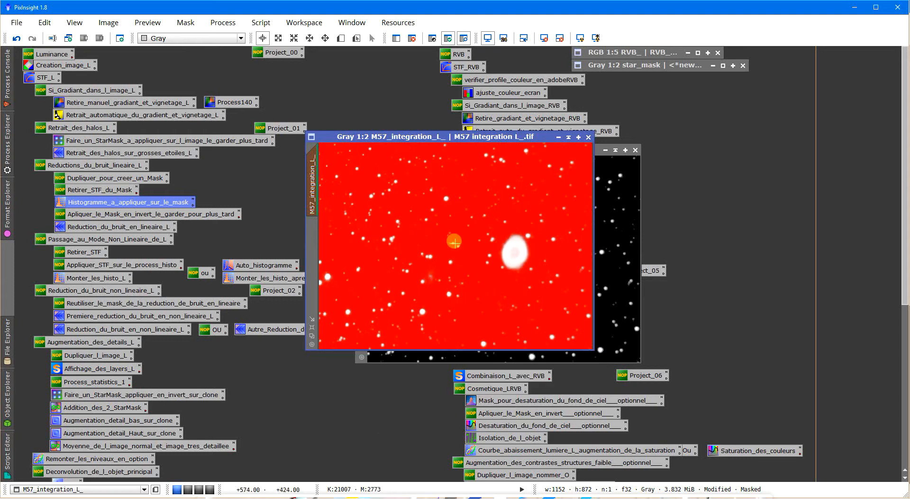
- Invert the mask on M57_integration_L_ so the stars and nebula are protected, and hide its overlay
scroll(510, 260, up, 2)
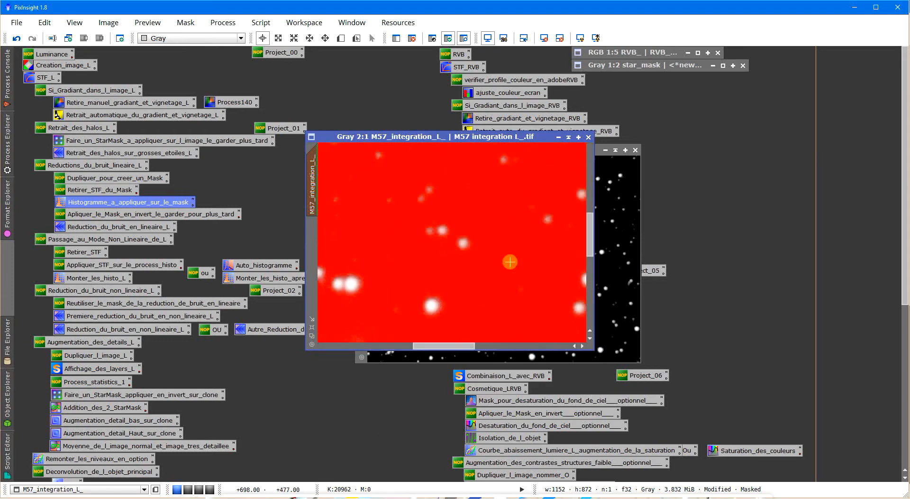
scroll(511, 262, down, 2)
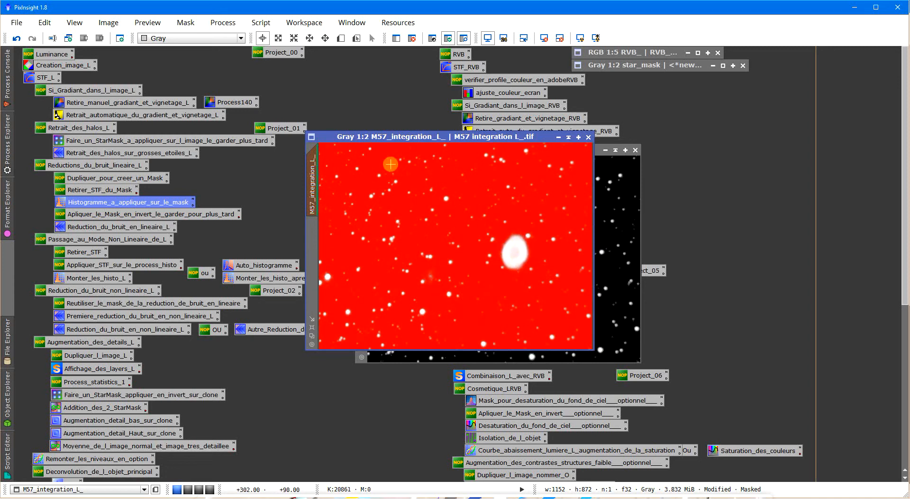
right_click(423, 231)
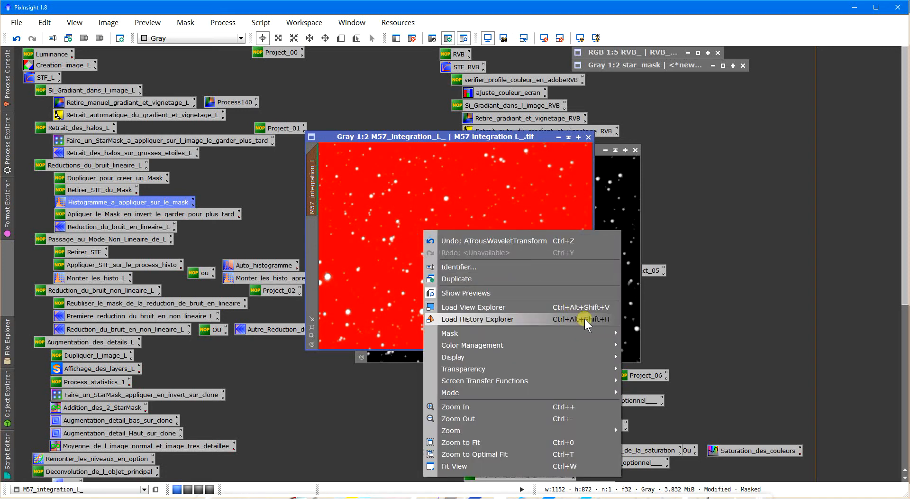
mouse_move(601, 336)
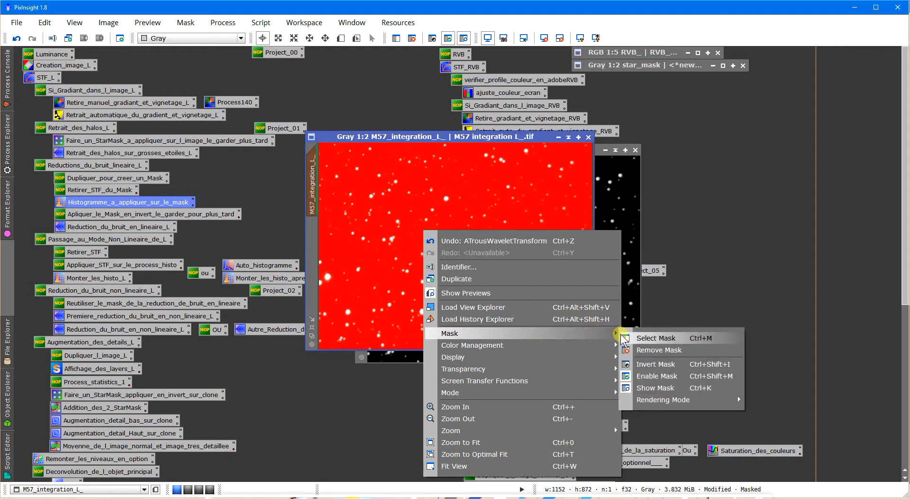
click(647, 365)
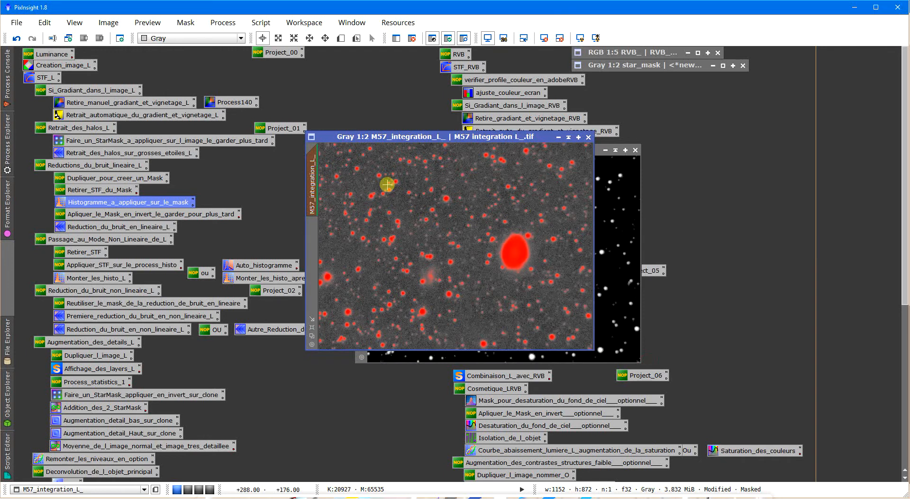
key(ctrl+k)
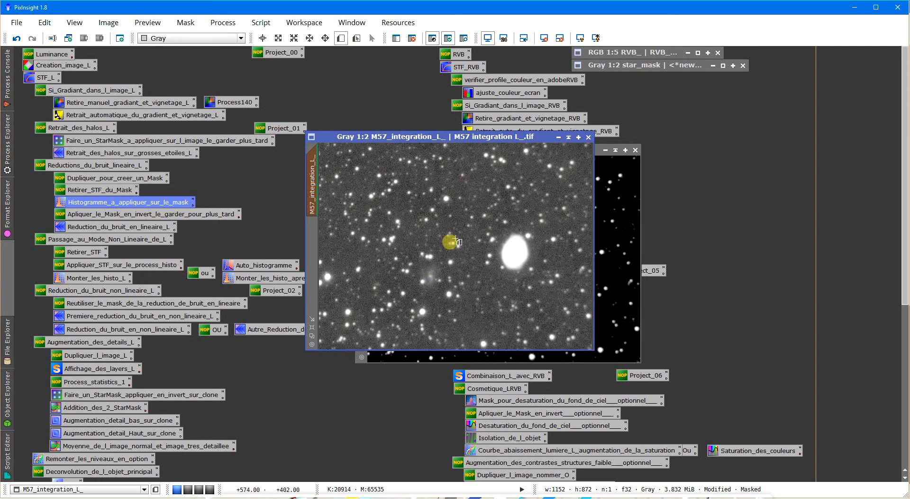
- Define a preview of about 200 × 186 pixels around the faint galaxy beside the nebula and display it
drag(407, 254, 454, 297)
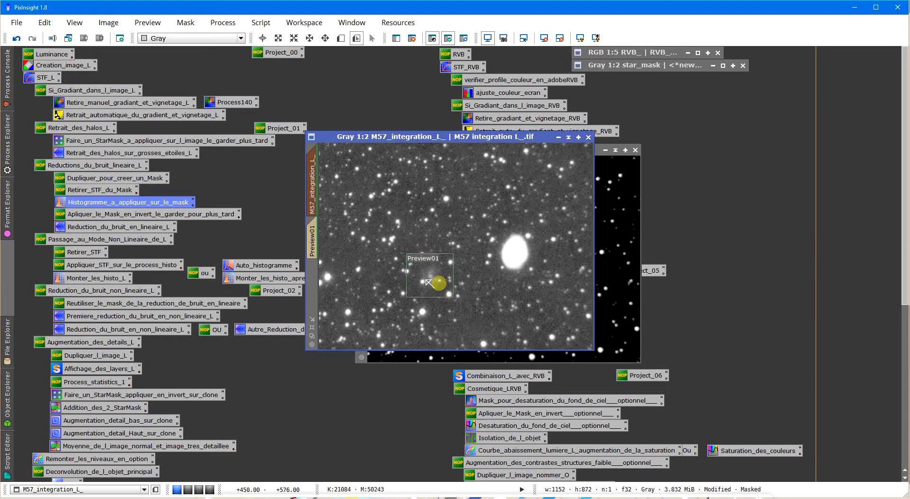
click(313, 239)
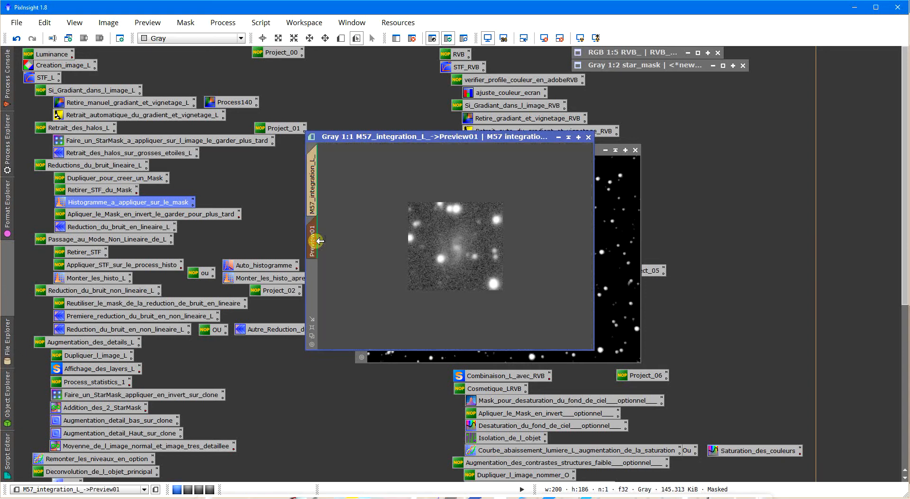
- Open Reduction_du_bruit_en_lineaire_L with a real-time preview of Preview01 and set the k-Sigma Noise Thresholding amount to 1.00
double_click(81, 228)
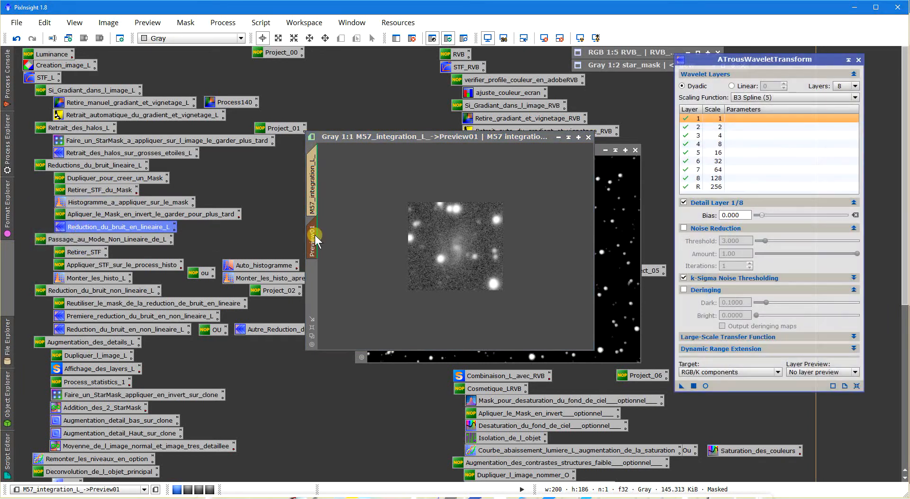
click(752, 278)
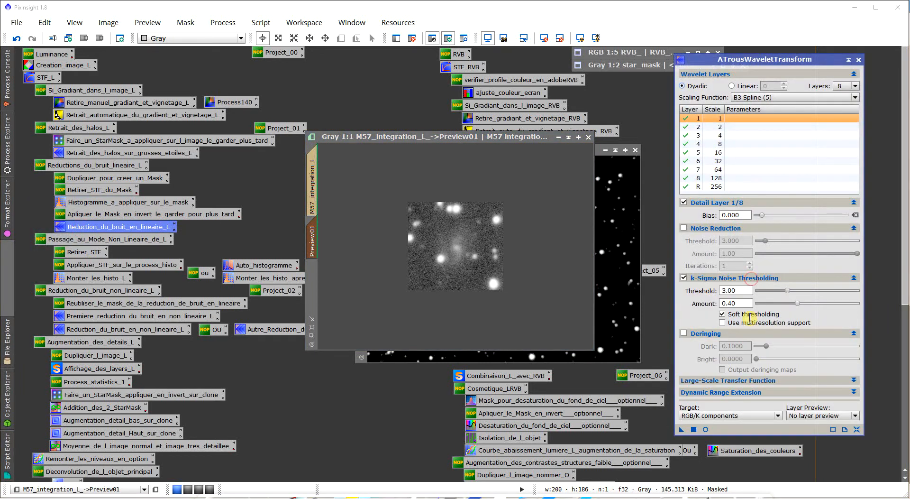
click(705, 430)
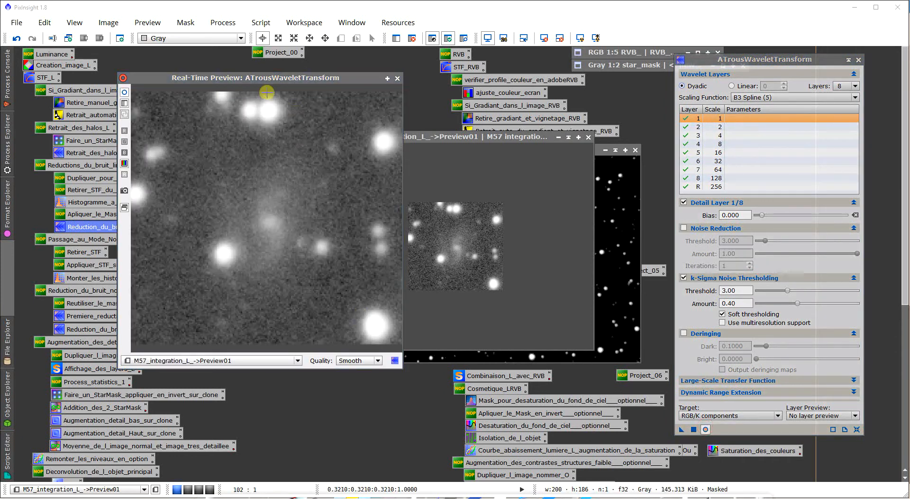
drag(244, 81, 236, 74)
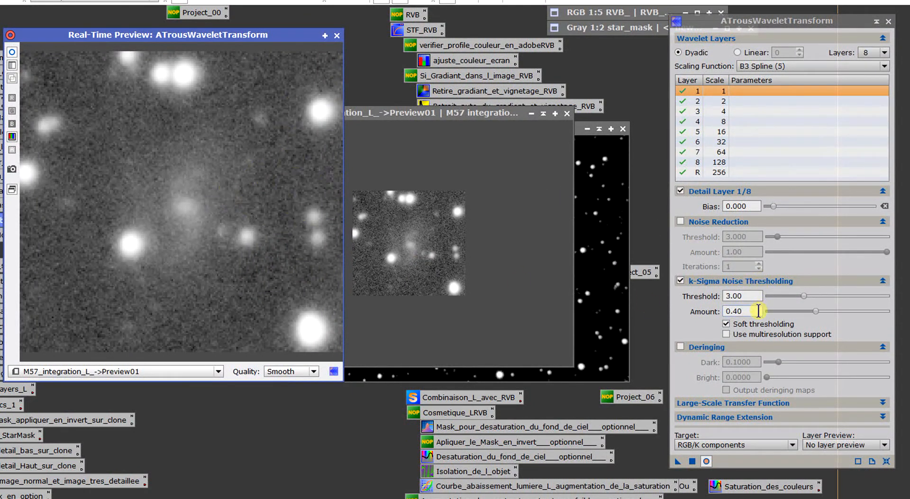
drag(816, 311, 901, 316)
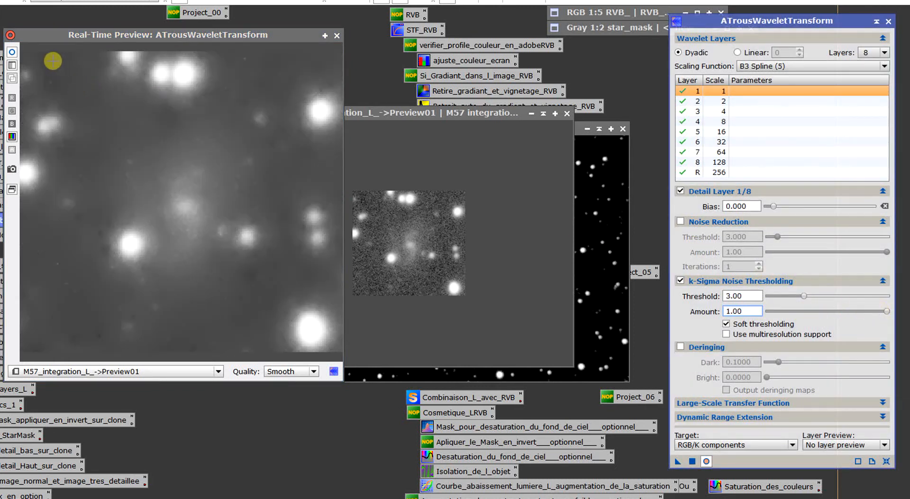
- Set the k-Sigma Noise Thresholding amount to 0.40 and close the real-time preview
double_click(752, 309)
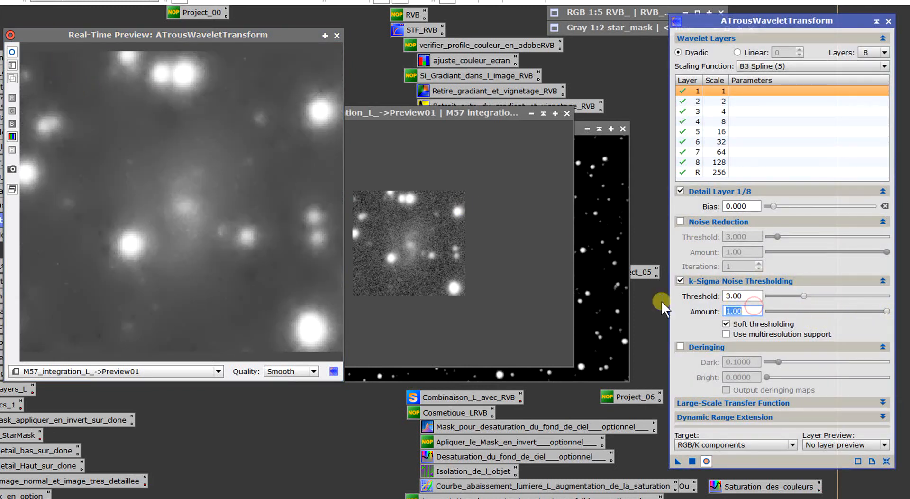
text(0.50)
key(Return)
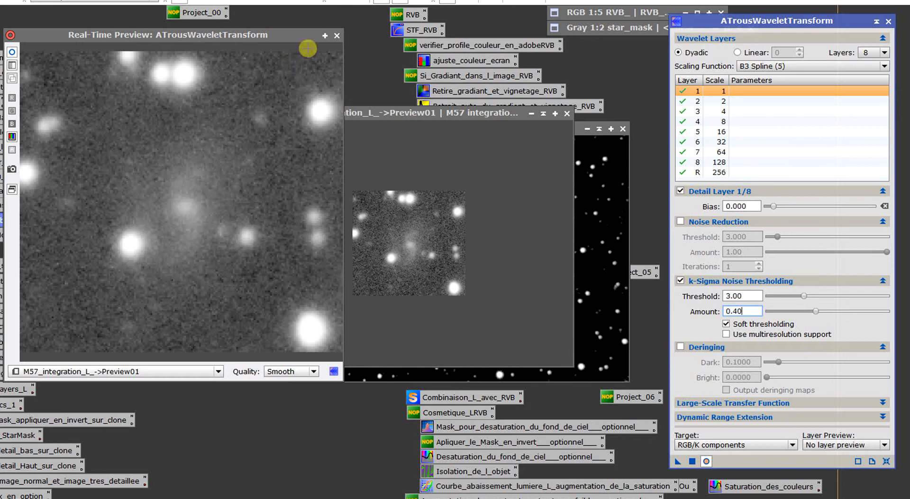
click(337, 35)
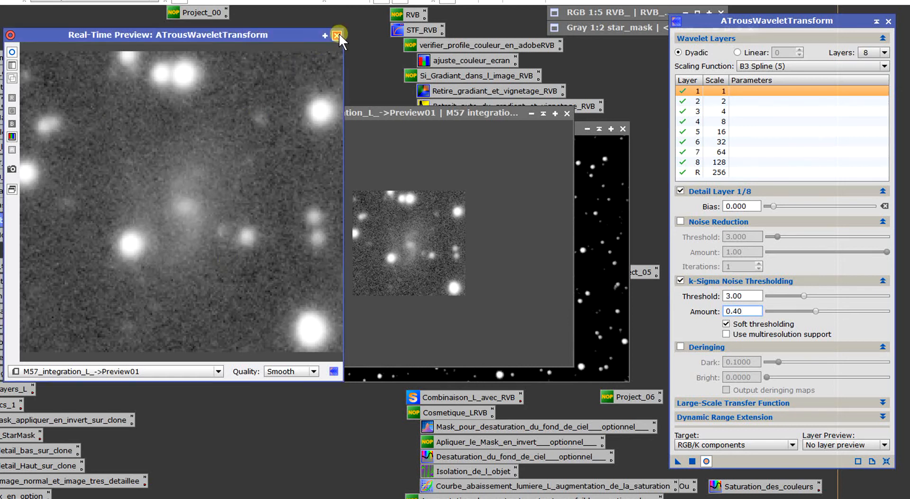
click(408, 270)
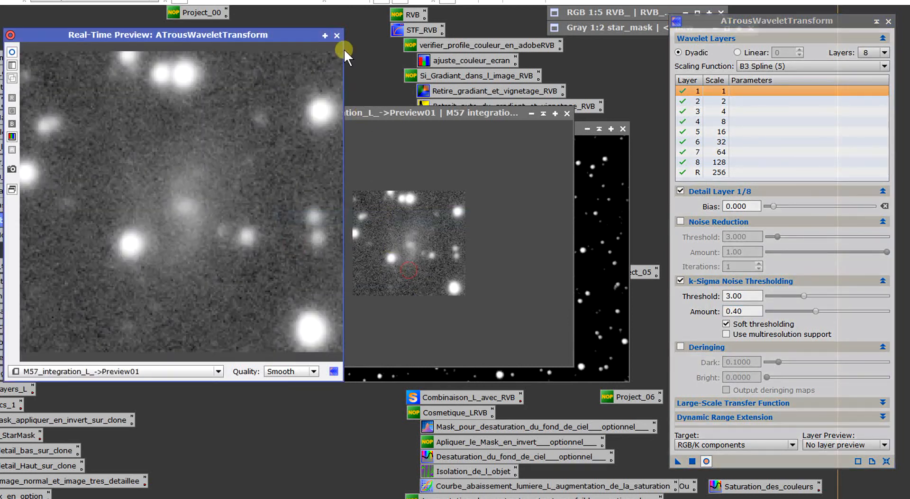
click(338, 35)
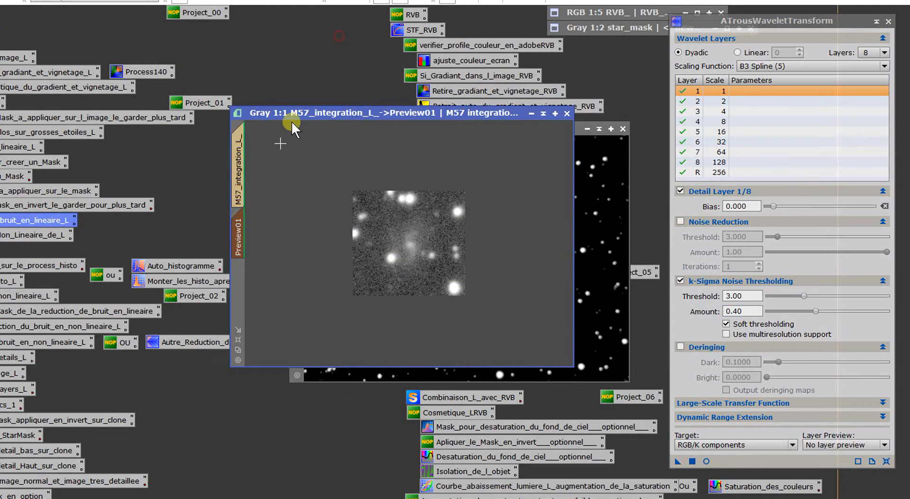
- Delete Preview01, apply the wavelet noise reduction to the whole M57_integration_L_ image, and close the process
right_click(244, 225)
click(291, 331)
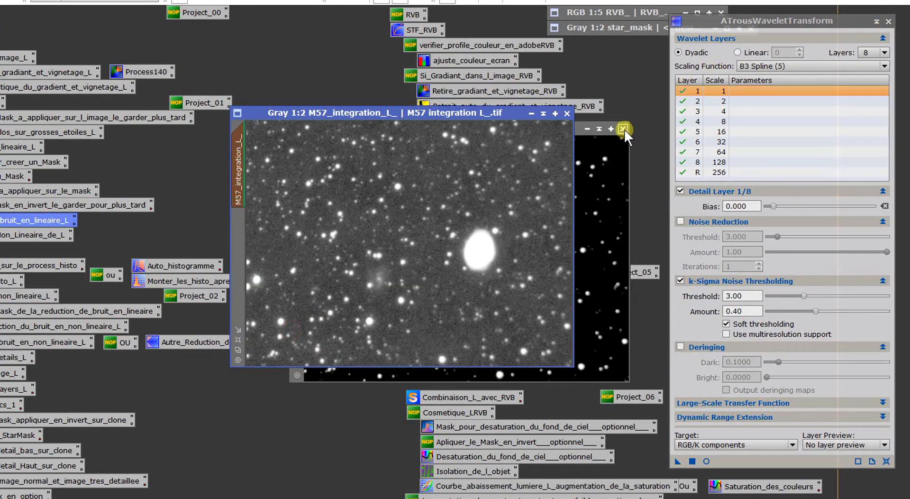
click(677, 462)
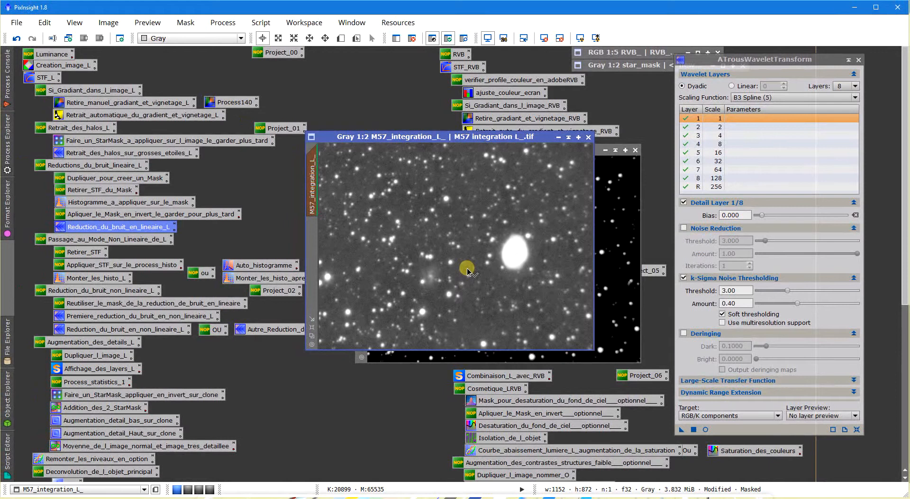
scroll(467, 269, up, 2)
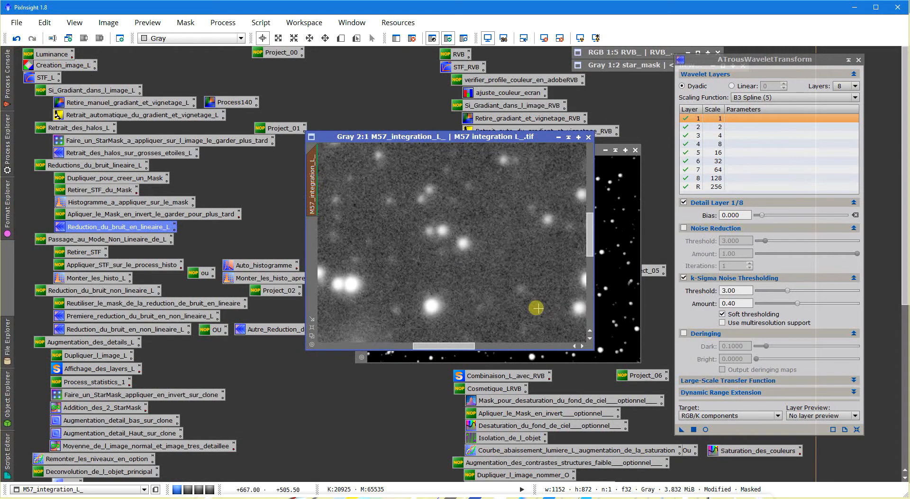
scroll(528, 306, down, 1)
scroll(527, 307, down, 1)
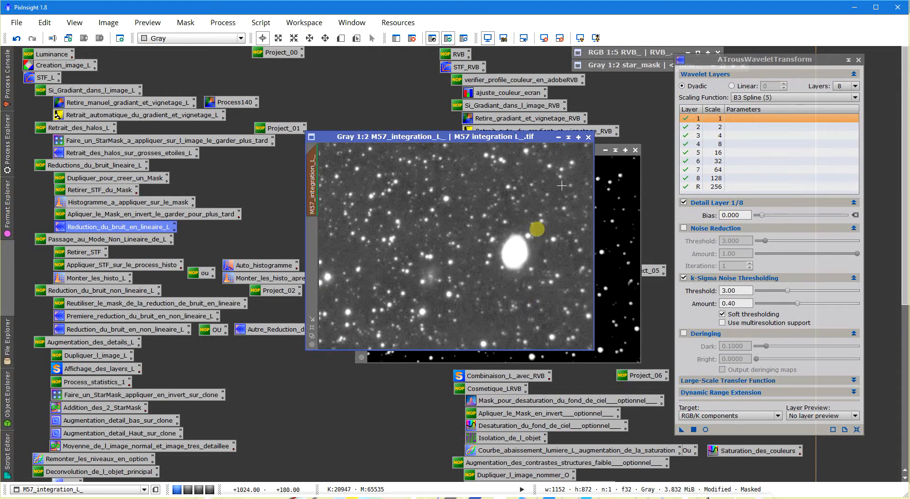
click(858, 59)
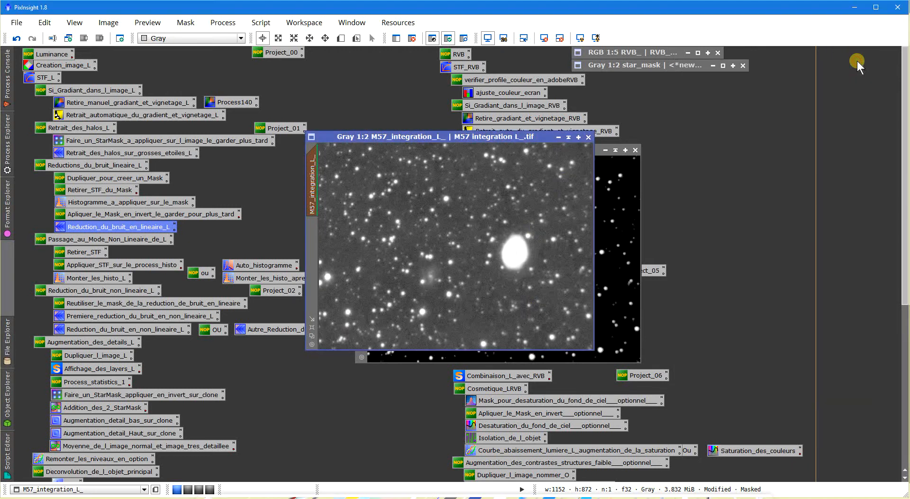
- Collapse the M57_integration_L__clone window and remove the mask from M57_integration_L_
click(606, 199)
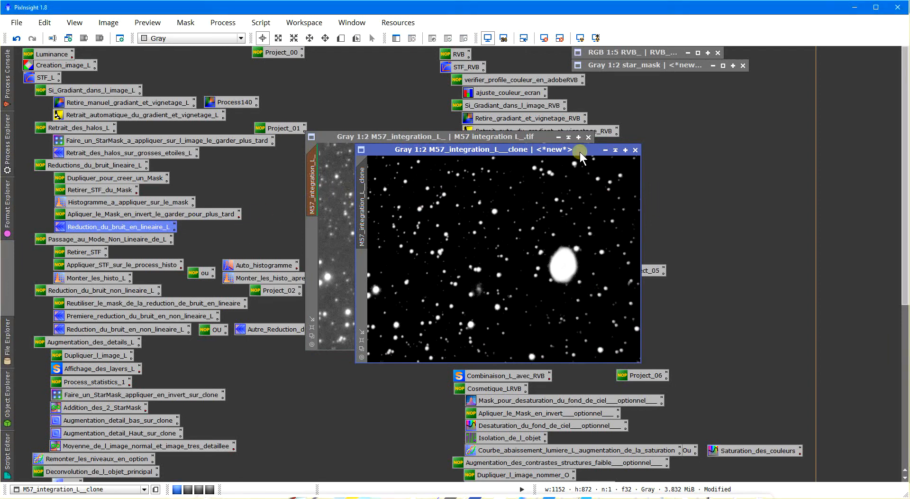
click(616, 149)
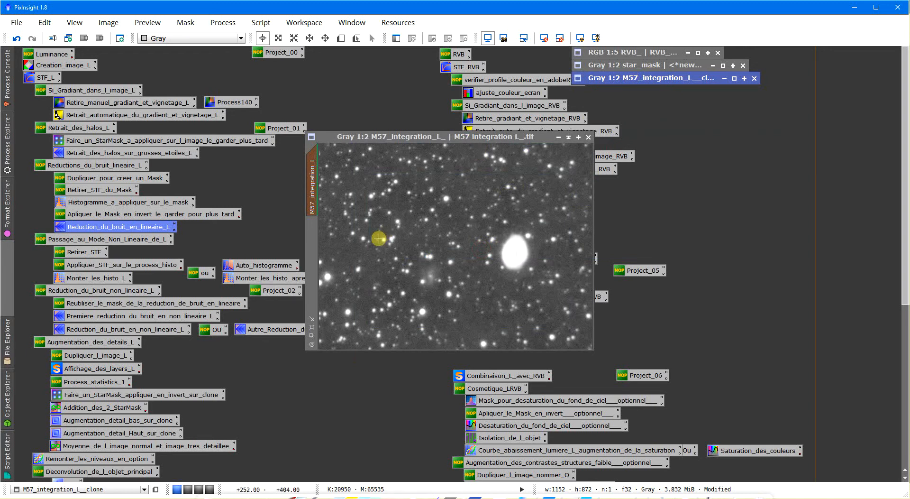
right_click(409, 181)
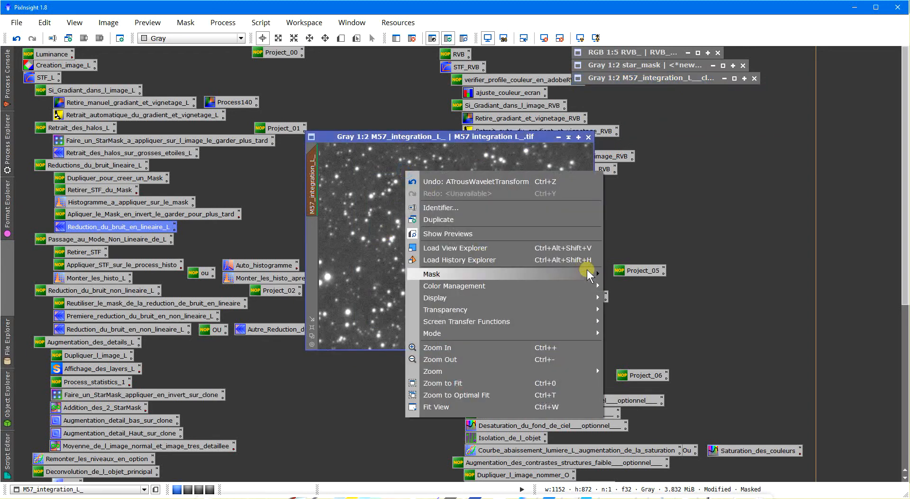
mouse_move(590, 274)
click(617, 291)
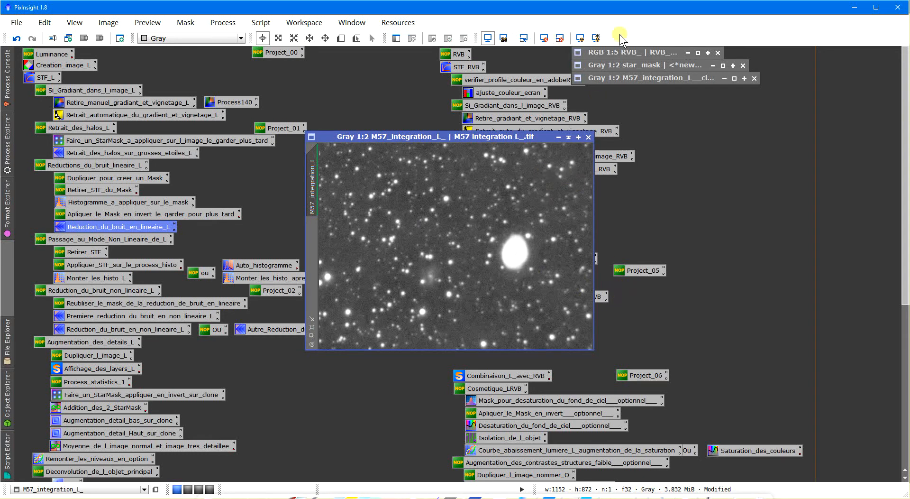
- Remove the screen stretch from M57_integration_L_ after comparing the image with and without it
click(582, 39)
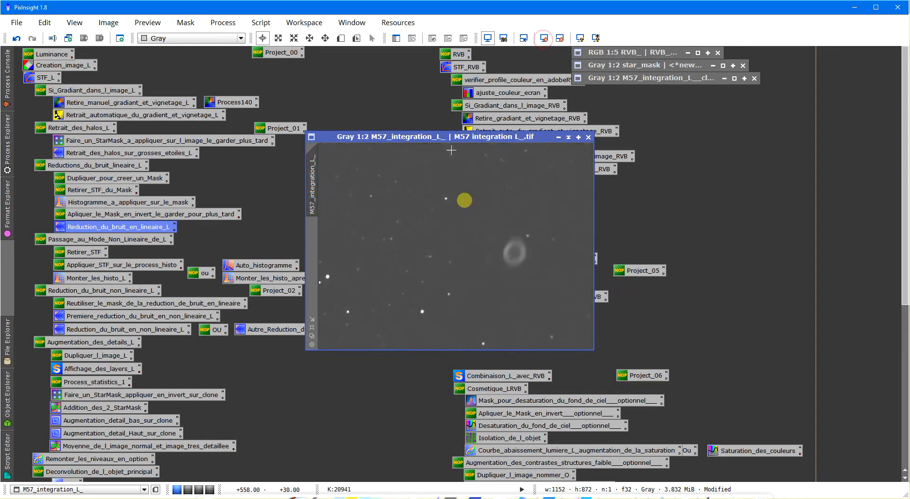
scroll(487, 270, down, 2)
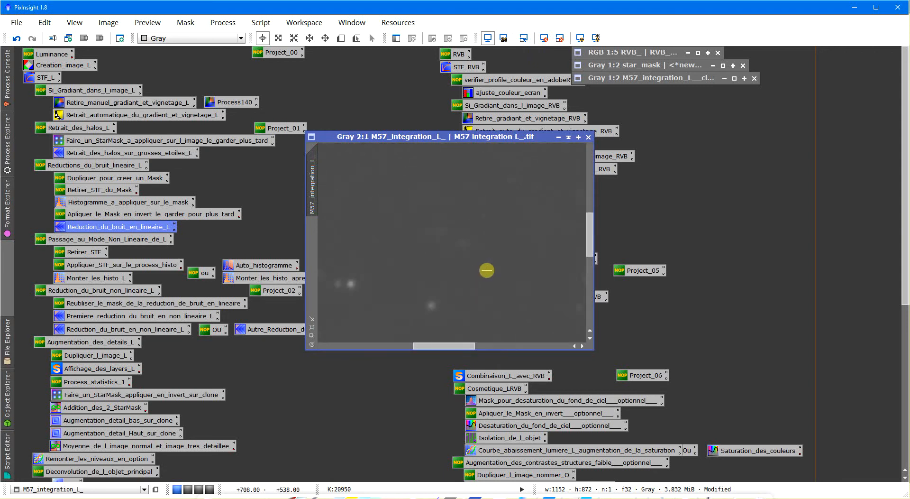
scroll(487, 270, up, 2)
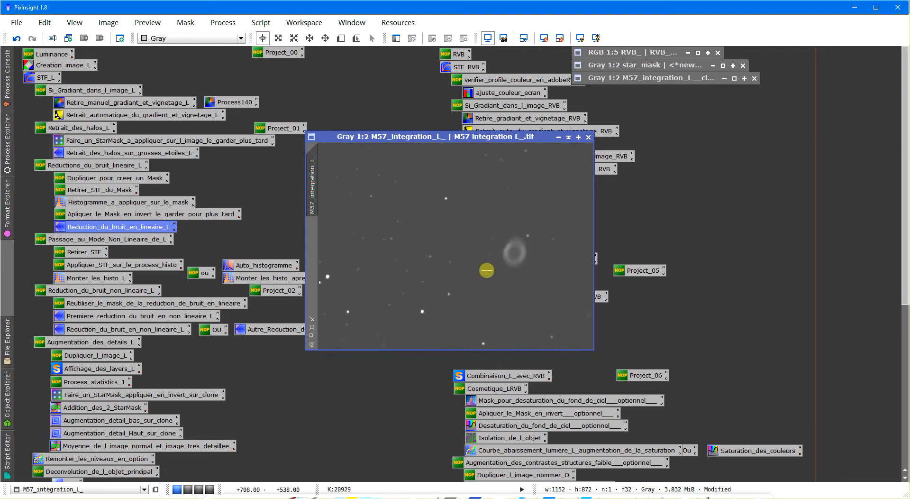
click(576, 38)
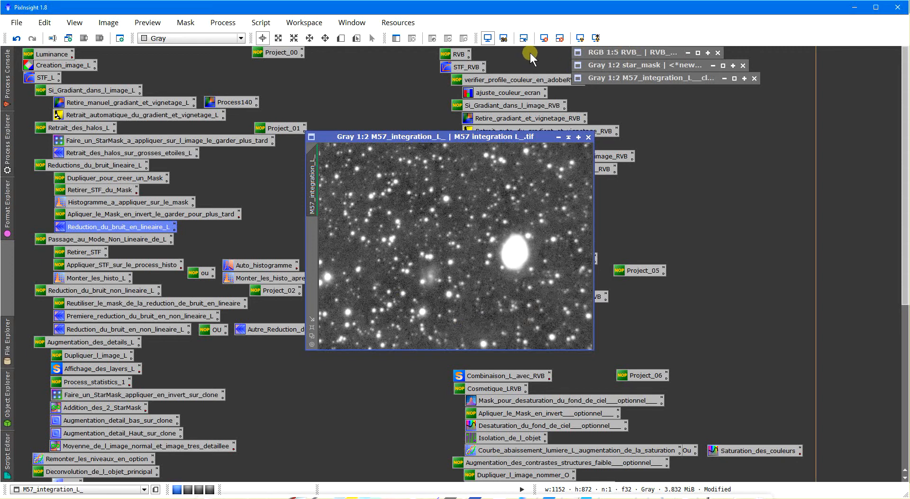
click(549, 39)
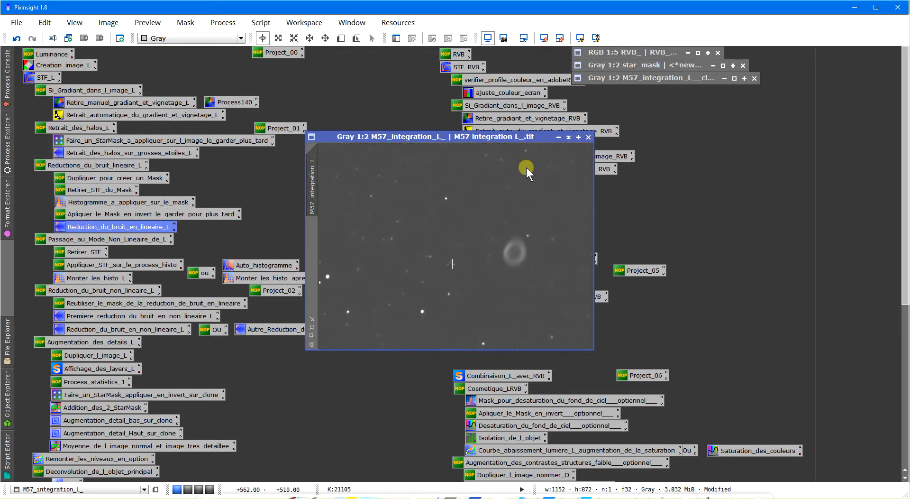
drag(232, 264, 510, 246)
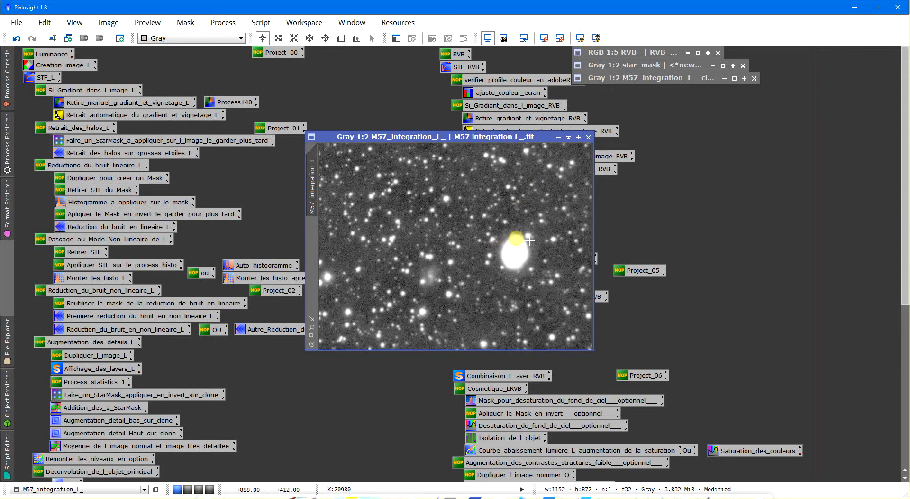
click(545, 38)
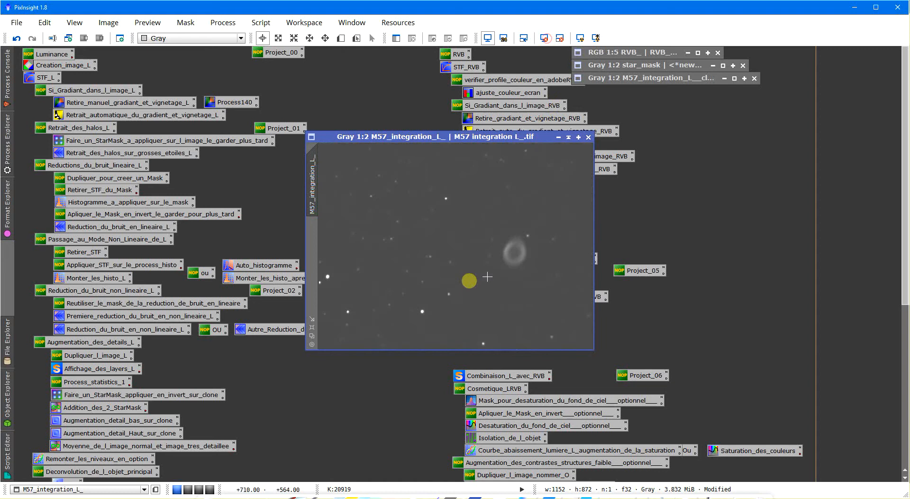
- Apply Auto_histogramme with the Logarithmic Transformation method to M57_integration_L_, then compare the image before and after
double_click(272, 268)
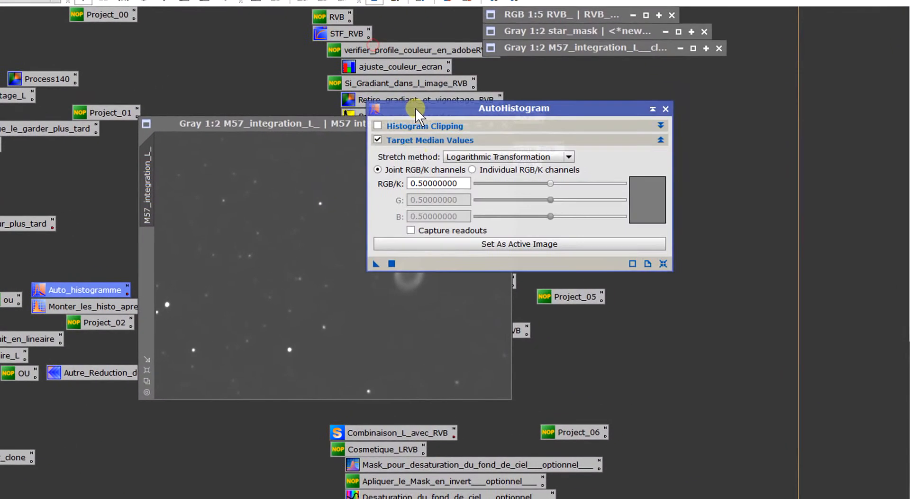
drag(486, 111, 494, 149)
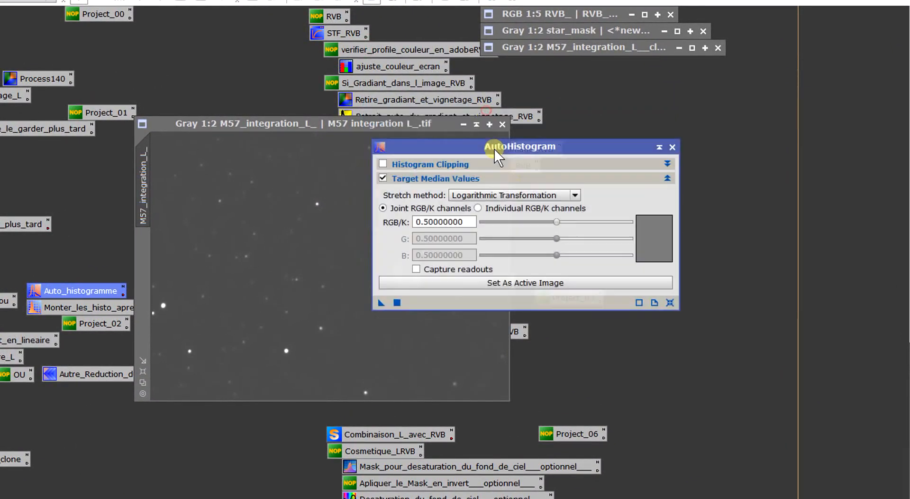
click(516, 196)
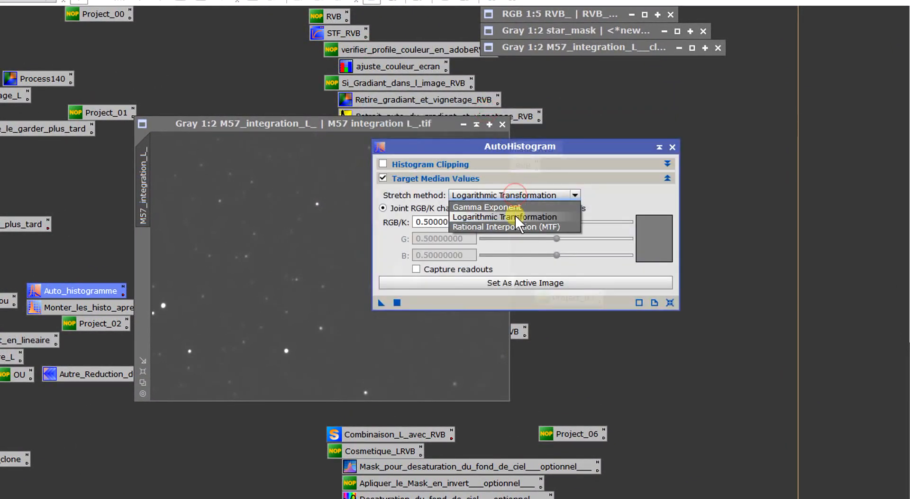
click(517, 194)
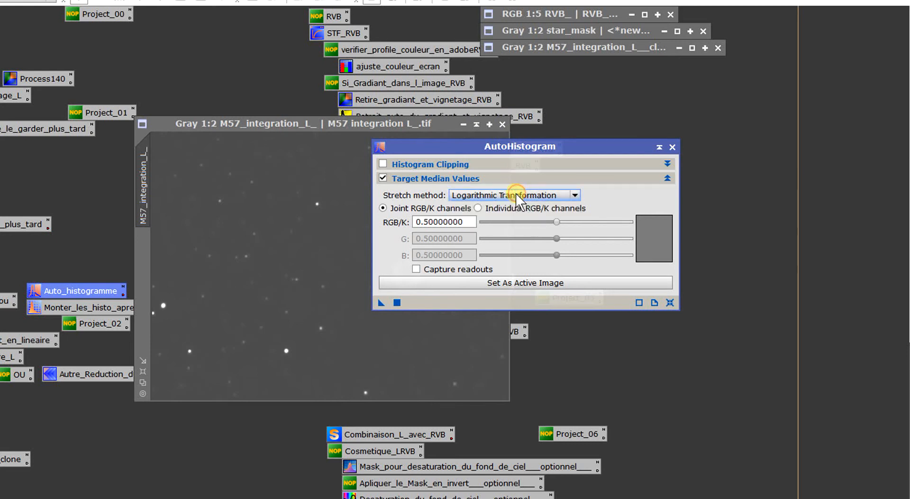
drag(383, 302, 336, 302)
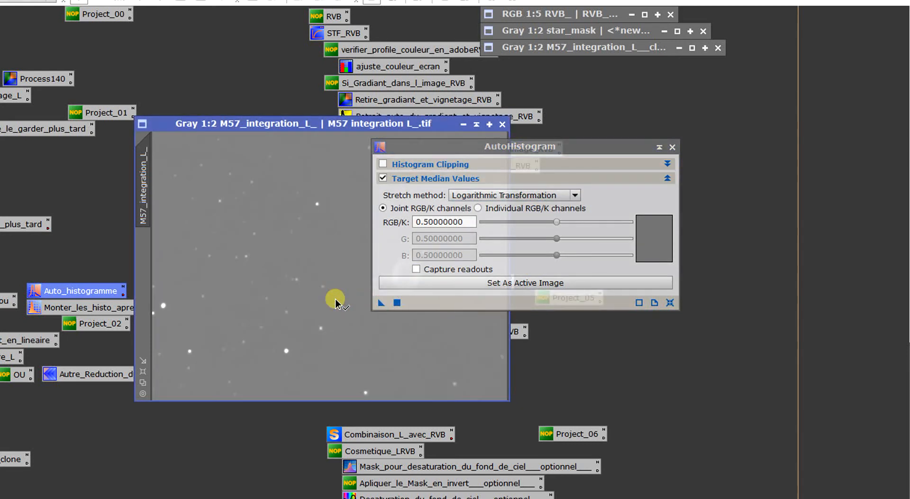
click(673, 147)
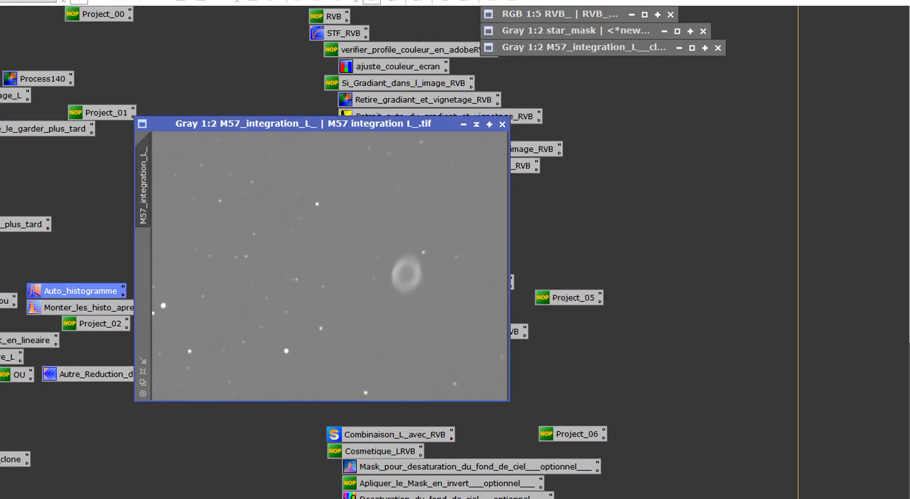
key(ctrl+z)
key(ctrl+y)
- Open the HistogramTransformation preset below Auto_histogramme, select M57_integration_L_ as its view, and enlarge the input histogram 10 times horizontally around its peak
double_click(107, 307)
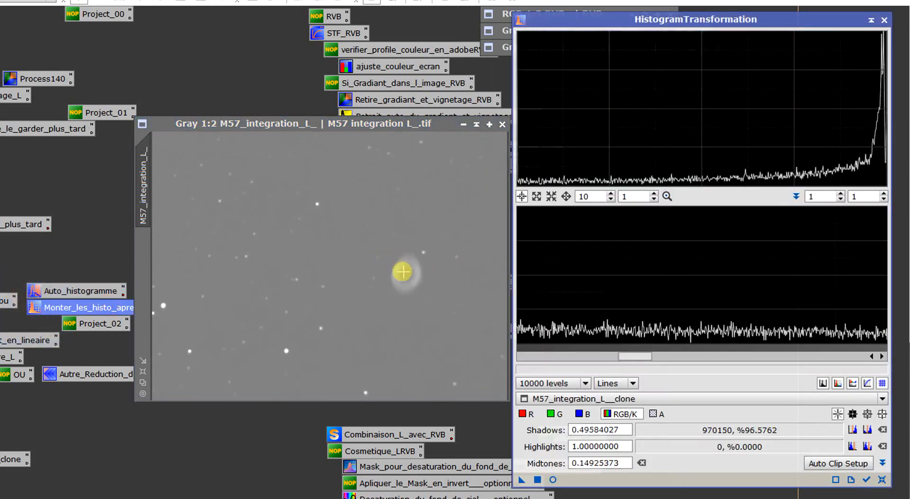
double_click(599, 196)
text(1)
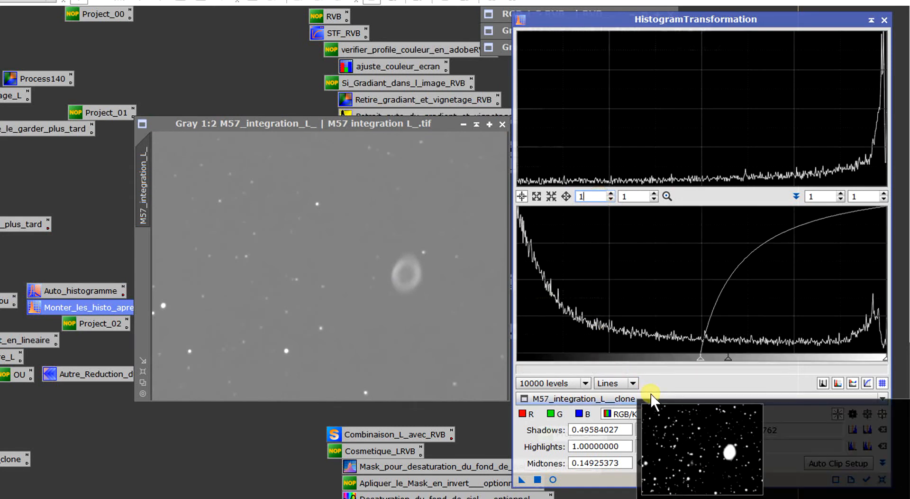
click(651, 397)
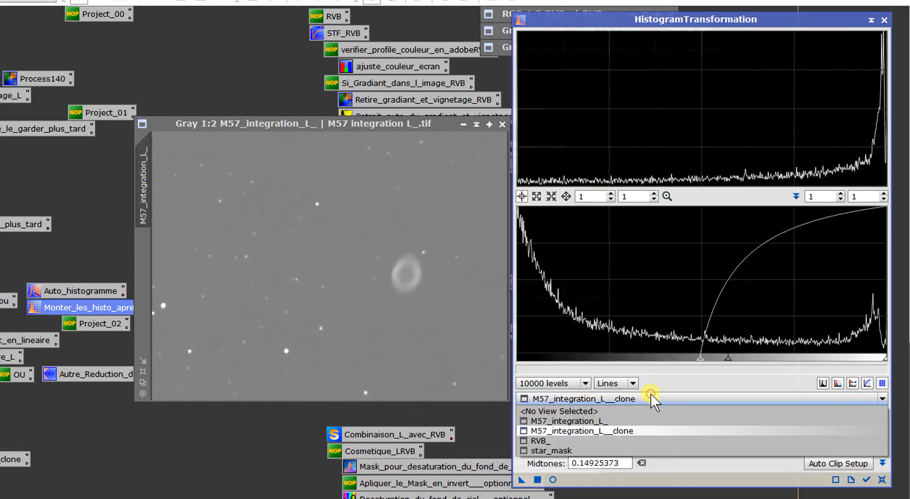
click(605, 418)
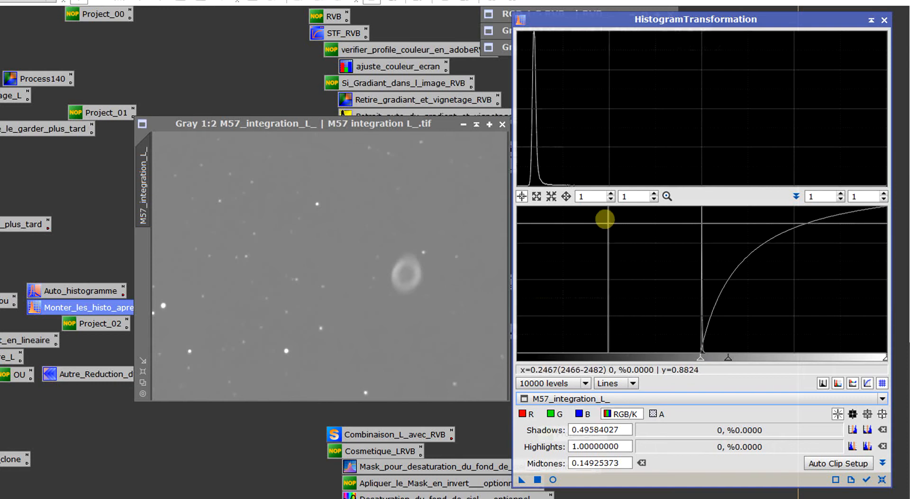
double_click(594, 196)
text(10)
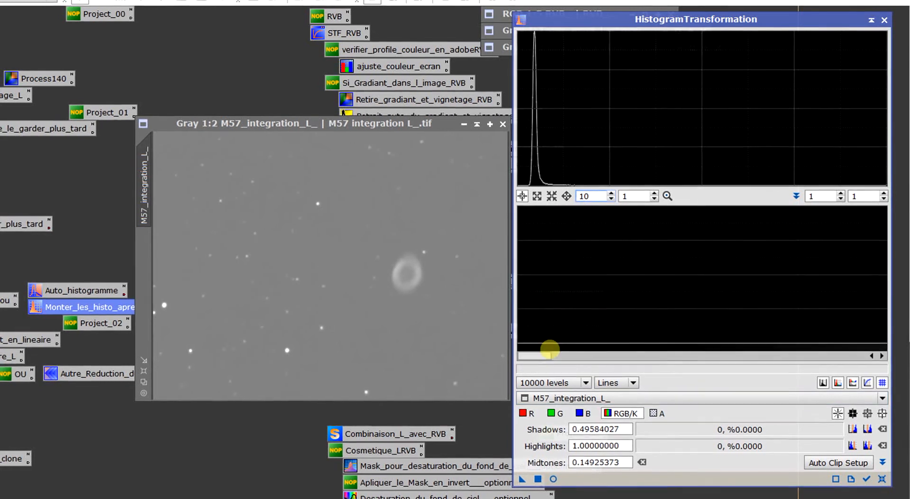
drag(588, 363, 715, 365)
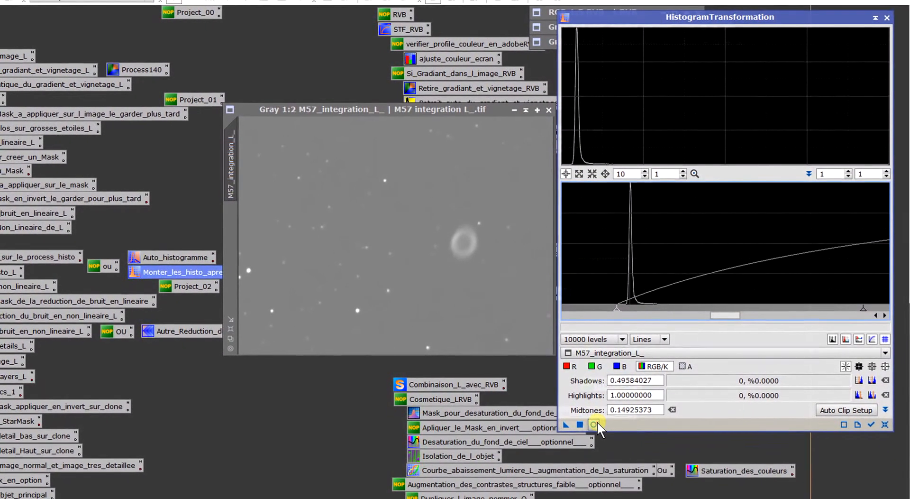
- Open a real-time preview of HistogramTransformation on M57_integration_L_, then enlarge and reposition the preview window
click(583, 439)
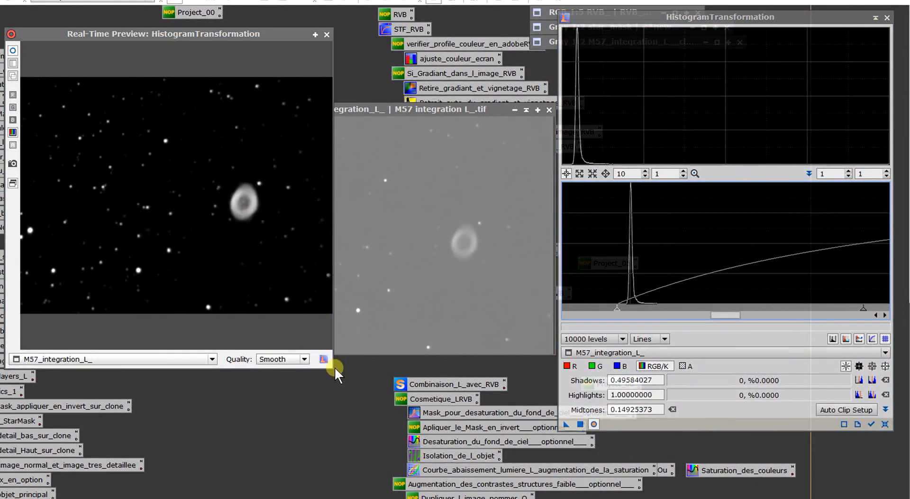
drag(331, 365, 411, 354)
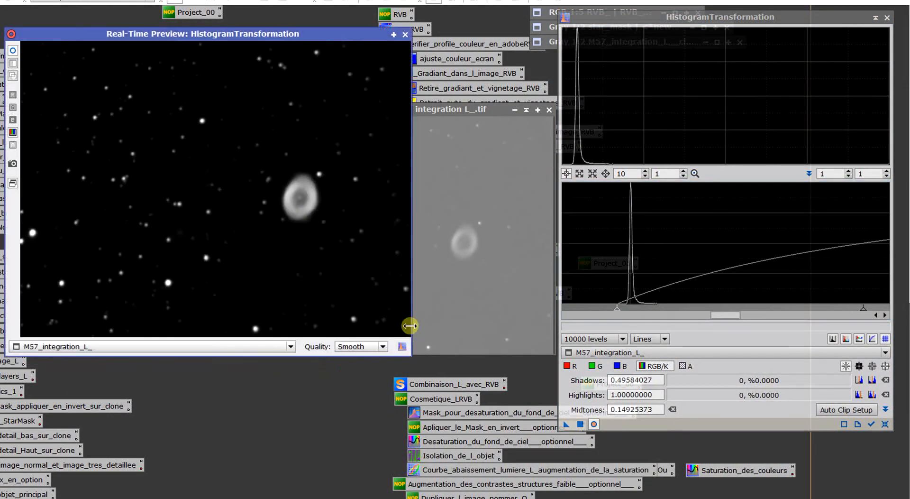
drag(330, 36, 367, 44)
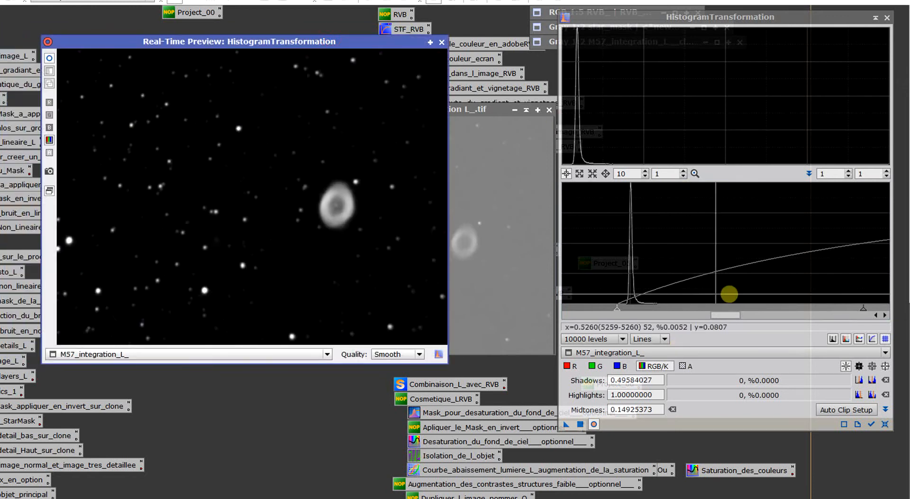
click(299, 256)
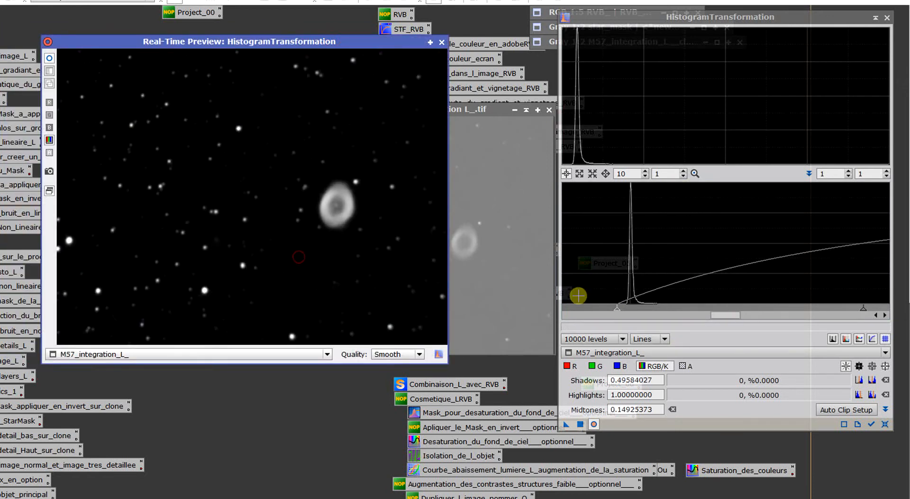
- Alternately fine-tune the HistogramTransformation sliders in small adjustments, ending with shadows at about 0.4896 and midtones at about 0.0447
drag(616, 310, 584, 311)
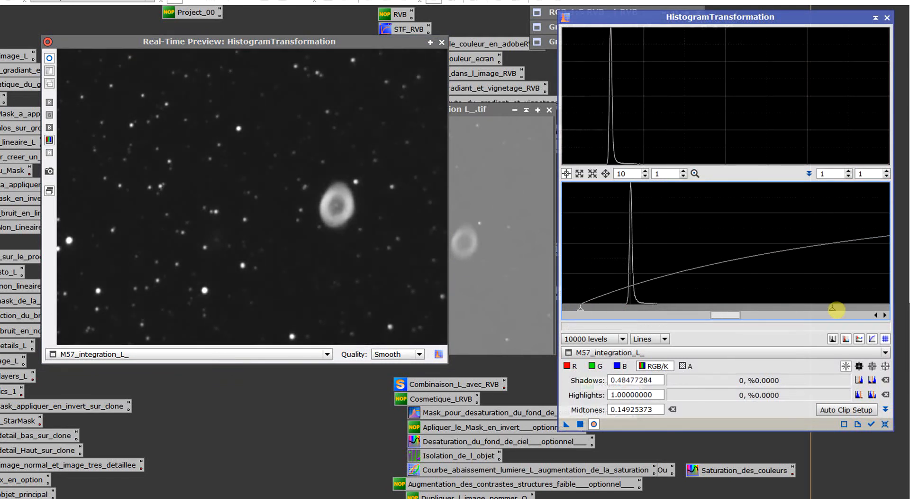
drag(833, 308, 705, 311)
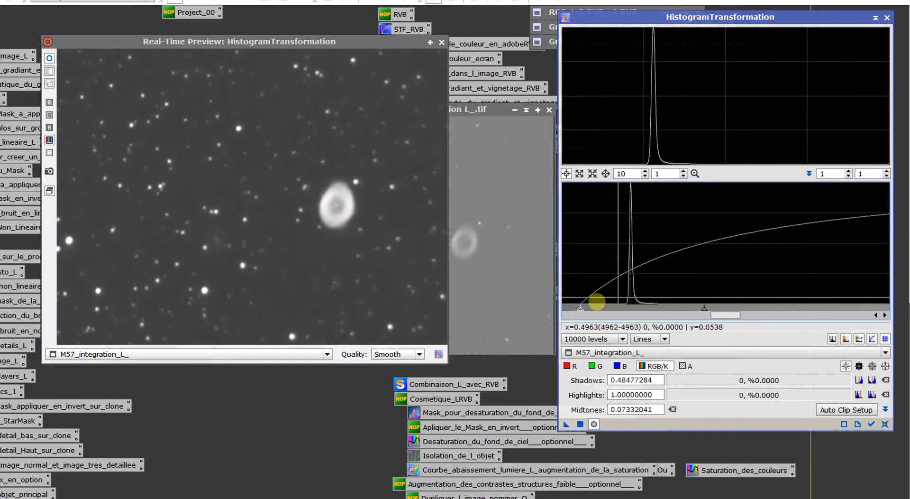
drag(580, 308, 587, 309)
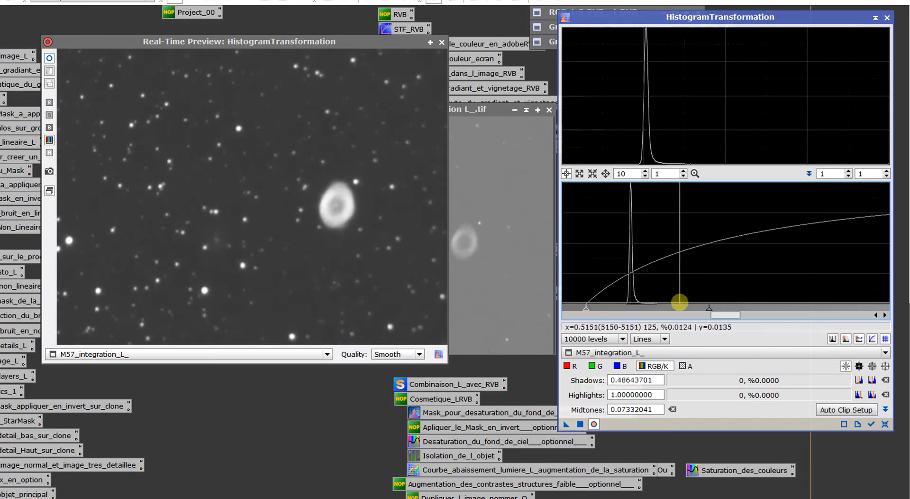
drag(705, 308, 698, 308)
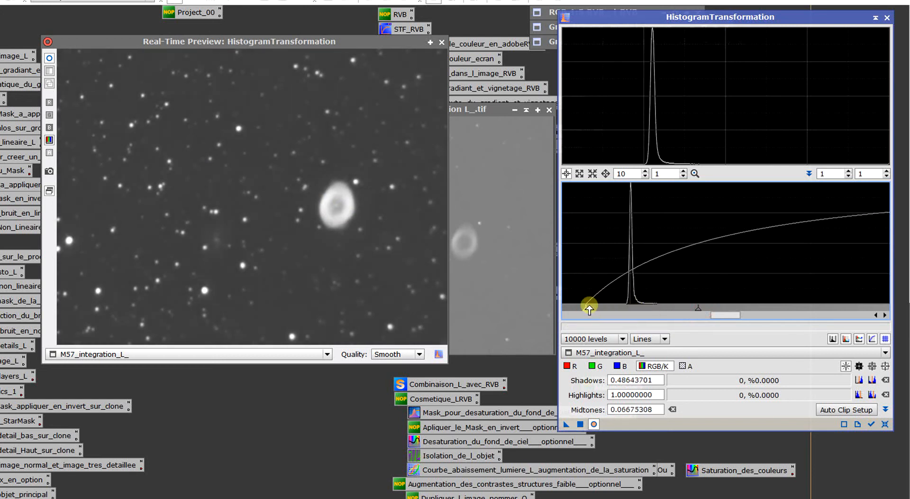
drag(587, 308, 590, 309)
drag(702, 308, 682, 312)
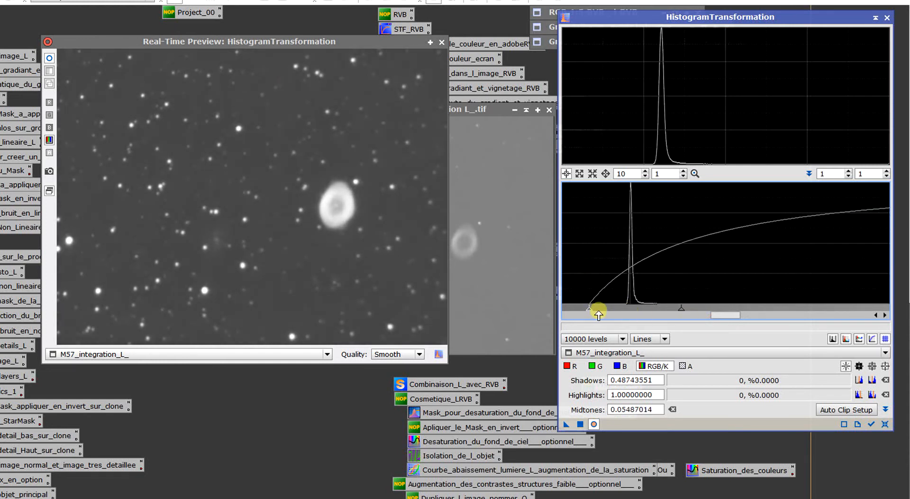
drag(591, 309, 594, 309)
drag(686, 308, 677, 309)
drag(597, 310, 598, 311)
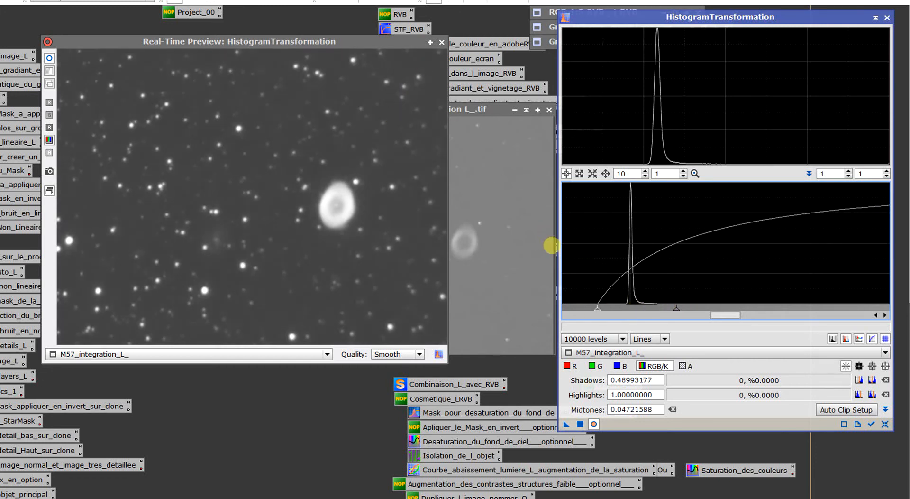
drag(597, 312, 597, 311)
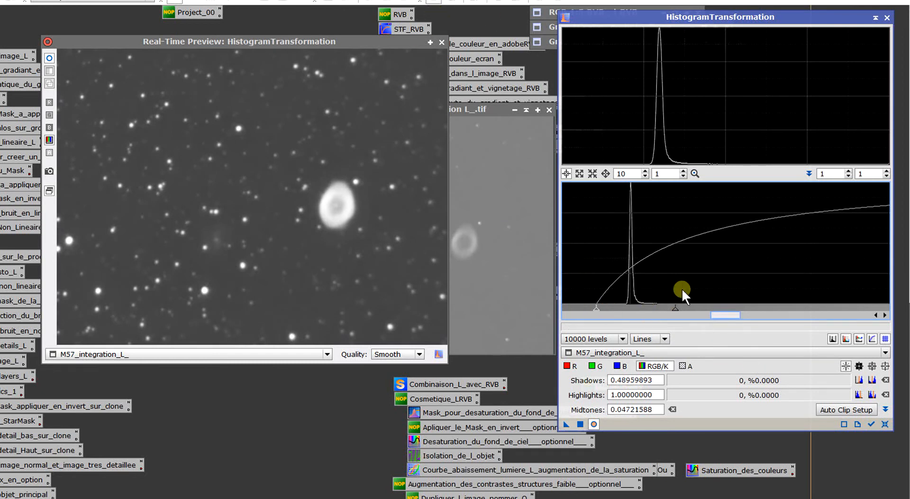
drag(675, 307, 672, 308)
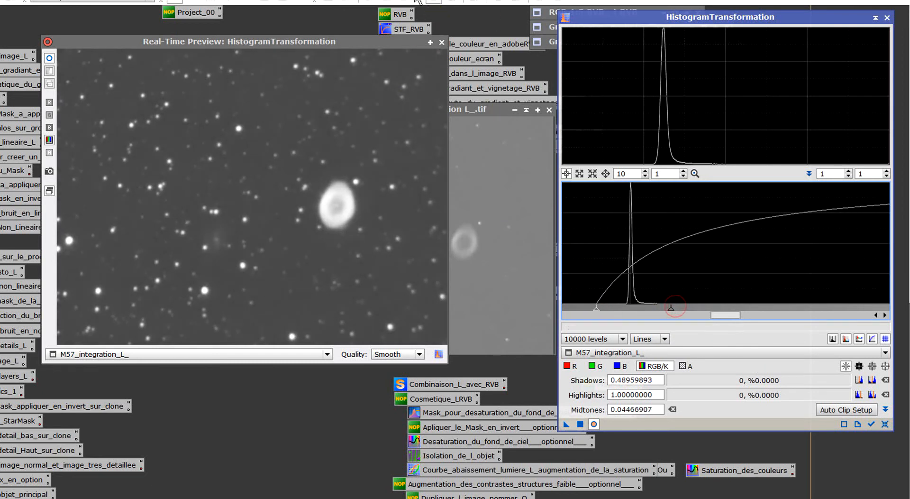
- Close the real-time preview, apply the histogram transformation to M57_integration_L_, and close HistogramTransformation
click(442, 41)
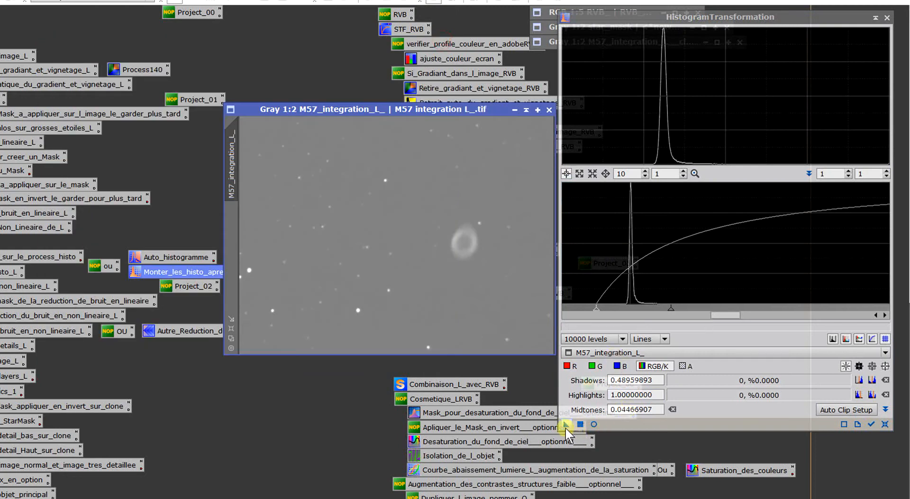
drag(566, 425, 406, 230)
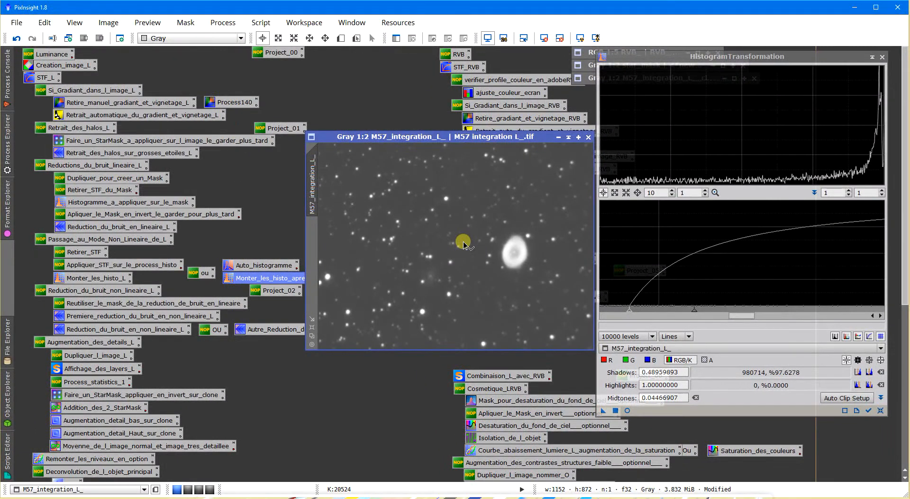
click(878, 58)
- Inspect the background noise of M57_integration_L_ at 3:1, and compare the image with and without an automatic screen stretch
scroll(433, 291, up, 3)
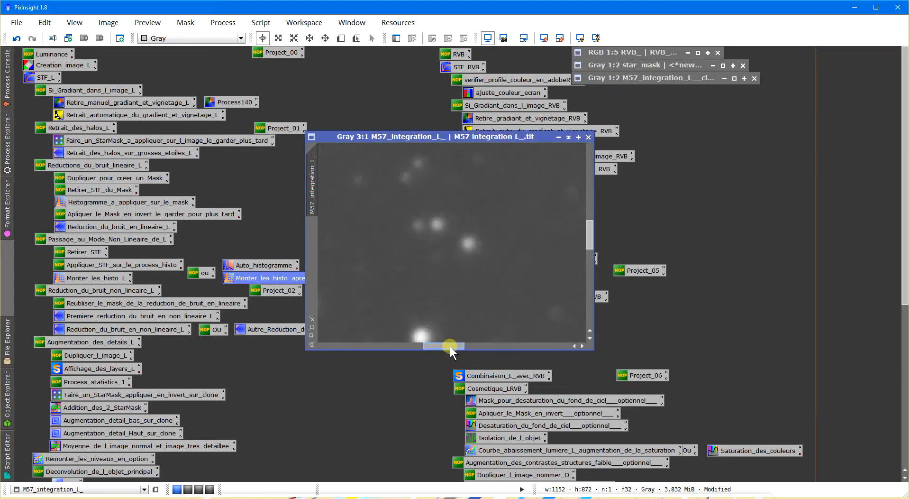
drag(450, 347, 501, 347)
scroll(497, 298, down, 3)
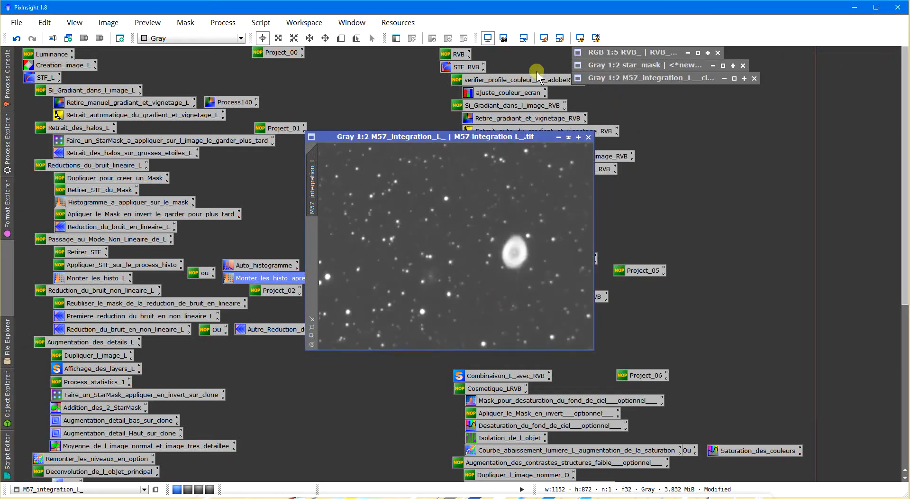
click(585, 40)
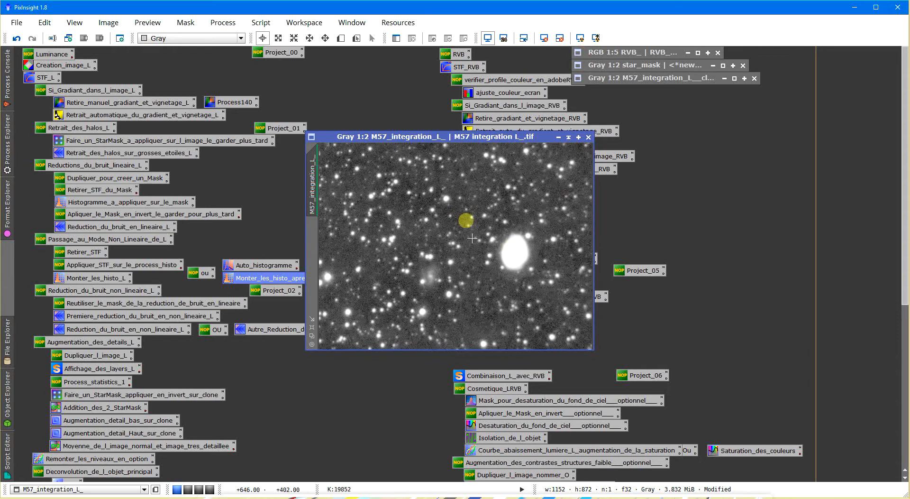
click(542, 41)
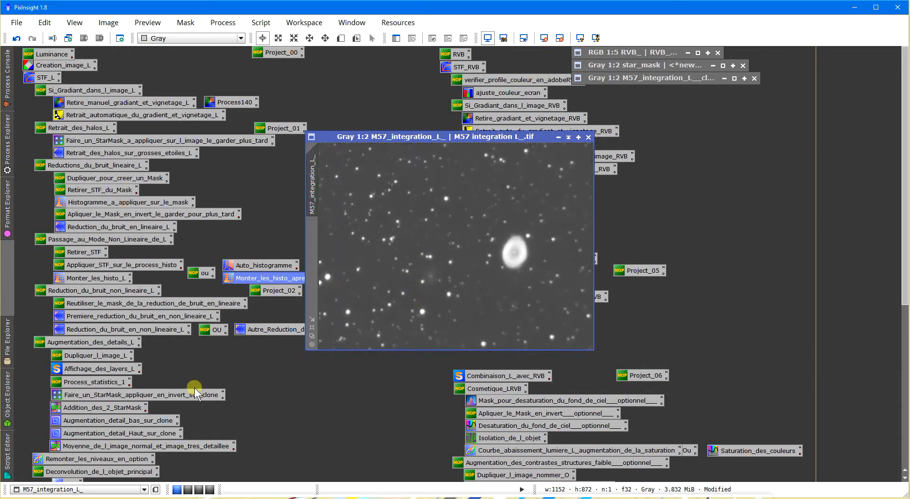
scroll(493, 238, up, 3)
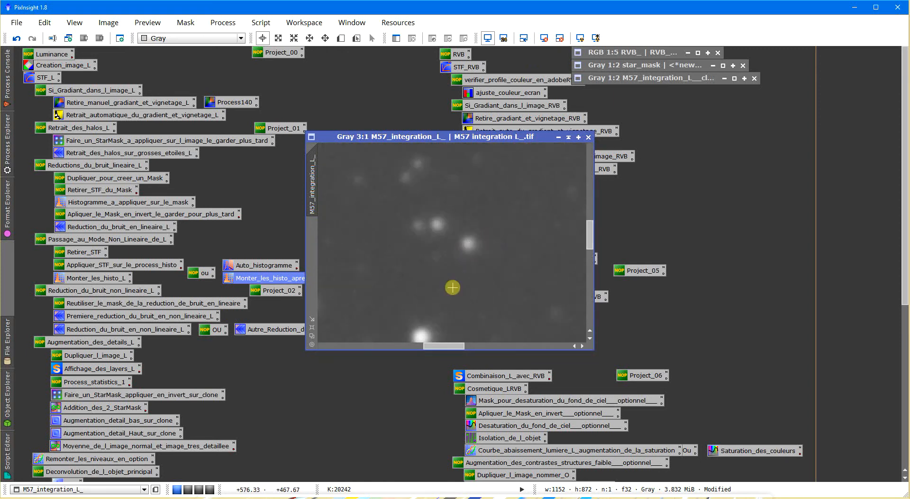
scroll(445, 238, down, 3)
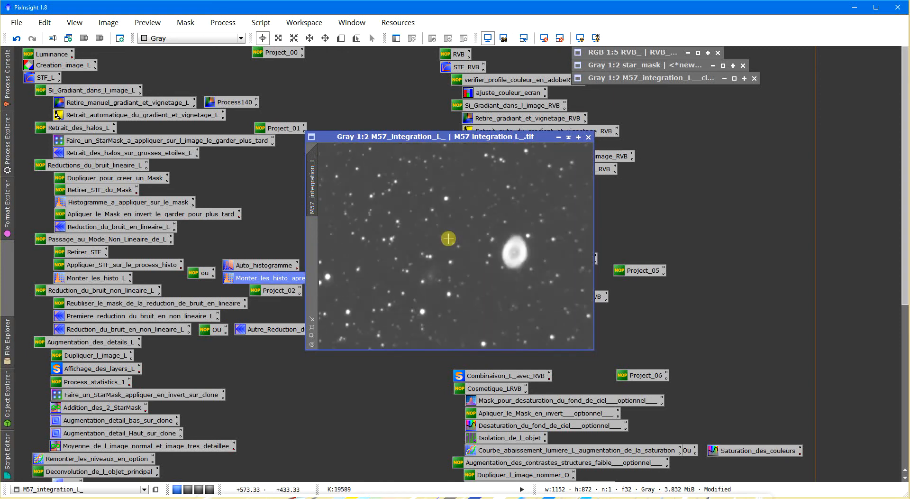
- Restore the M57_integration_L__clone window and apply it to M57_integration_L_ as an inverted mask, with the mask overlay hidden
click(735, 79)
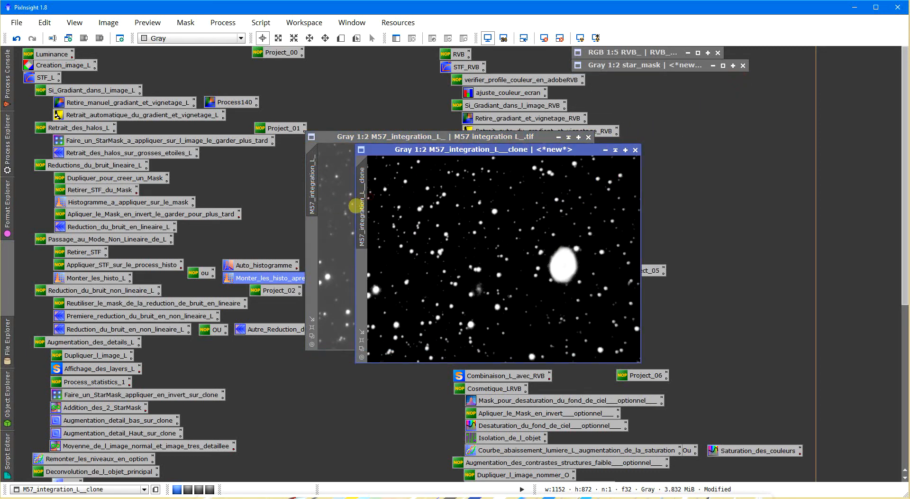
mouse_move(362, 204)
mouse_down()
mouse_move(334, 232)
mouse_move(312, 234)
mouse_up()
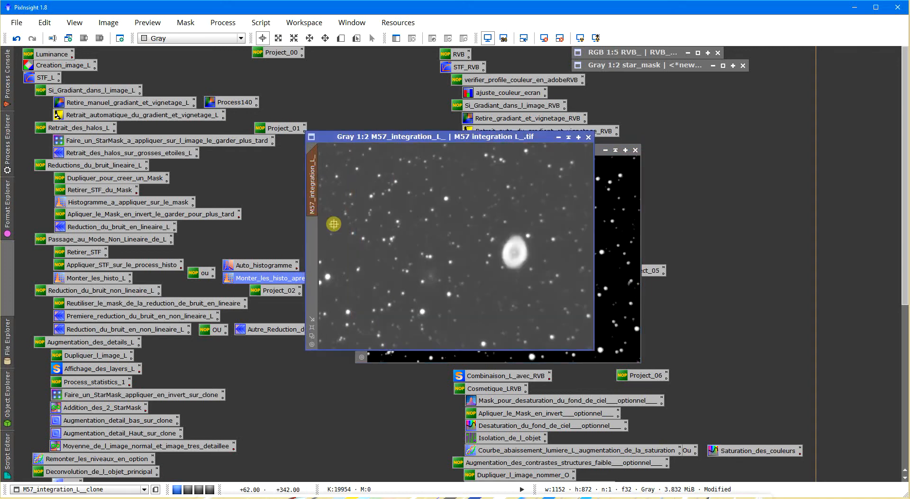
key(ctrl+k)
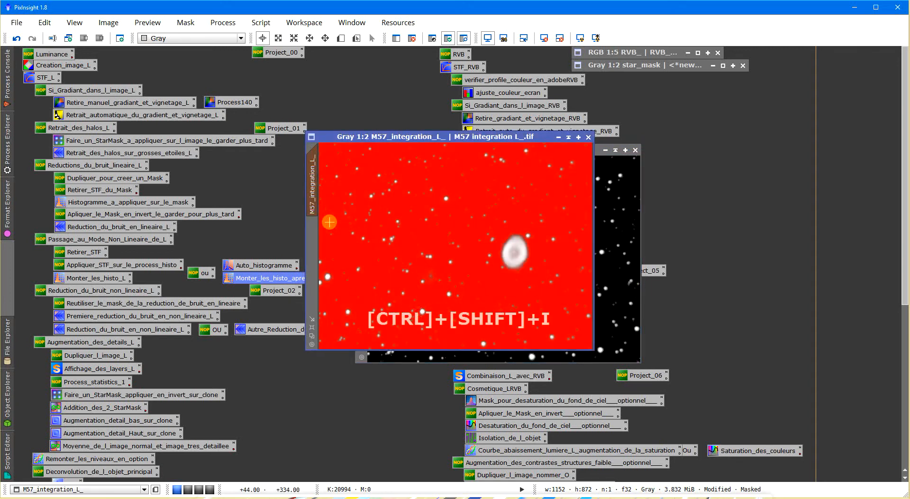
key(ctrl+shift+i)
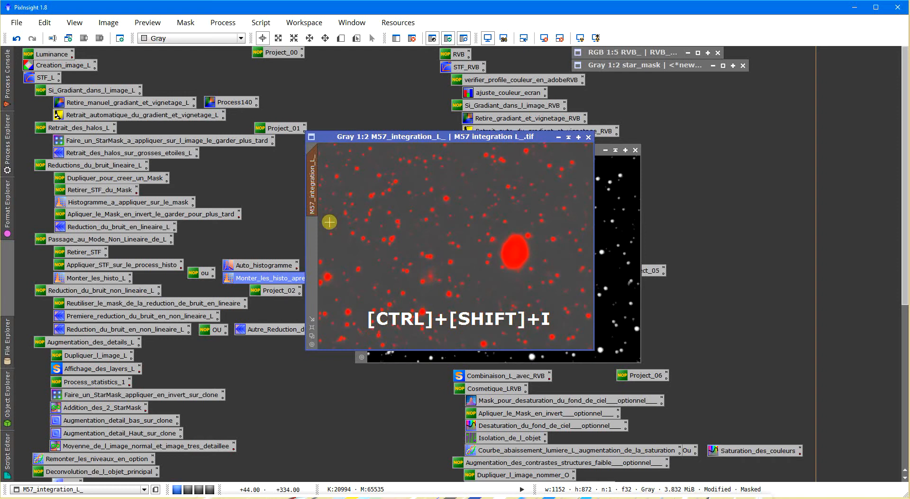
key(ctrl+k)
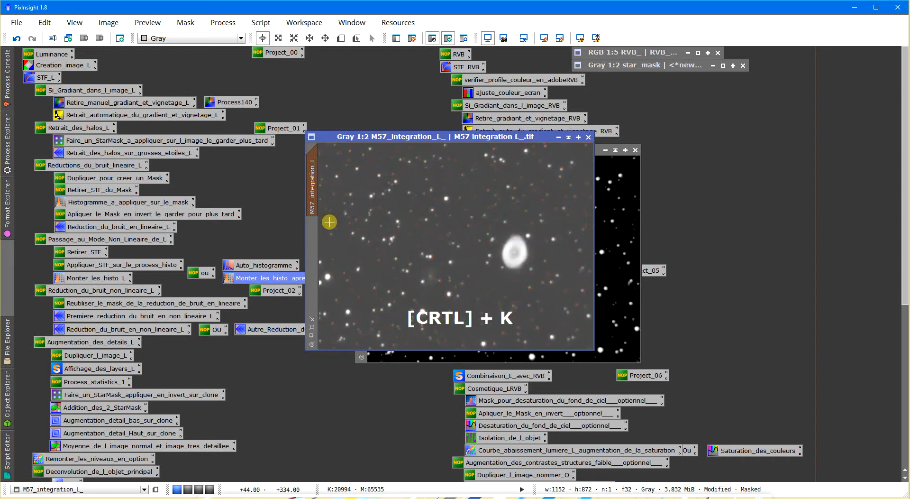
- Create a preview of about 206 × 180 px around the faint patch beside the nebula in M57_integration_L_, and switch to it
click(338, 40)
drag(410, 257, 464, 299)
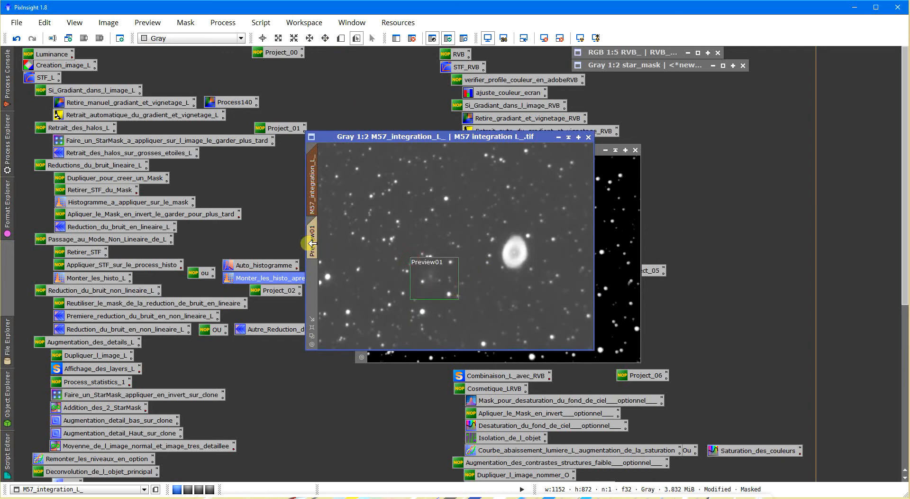
click(315, 240)
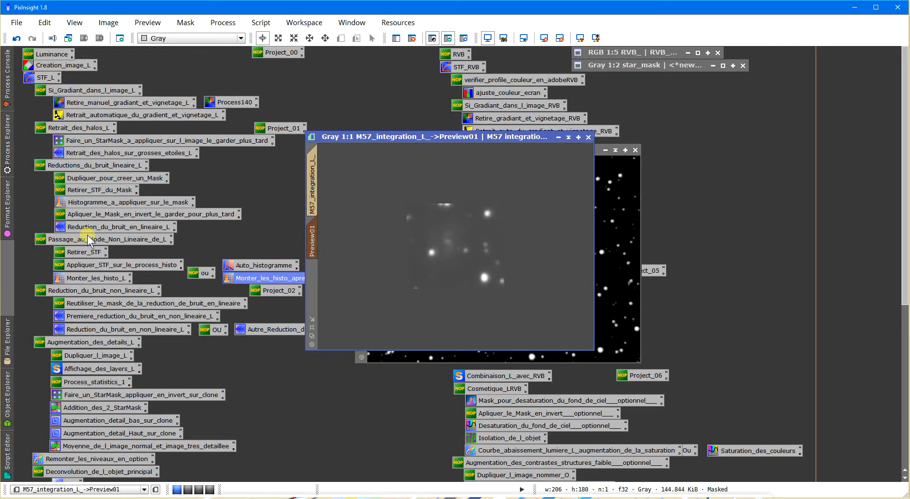
- Open the Premiere_reduction_du_bruit_en_non_lineaire_L preset and compare Preview01 with and without its effect in a real-time preview
double_click(123, 316)
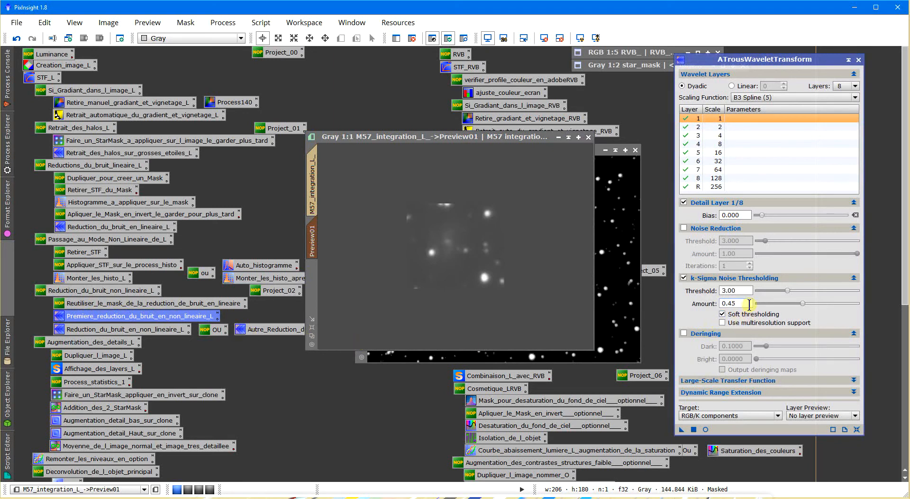
click(705, 430)
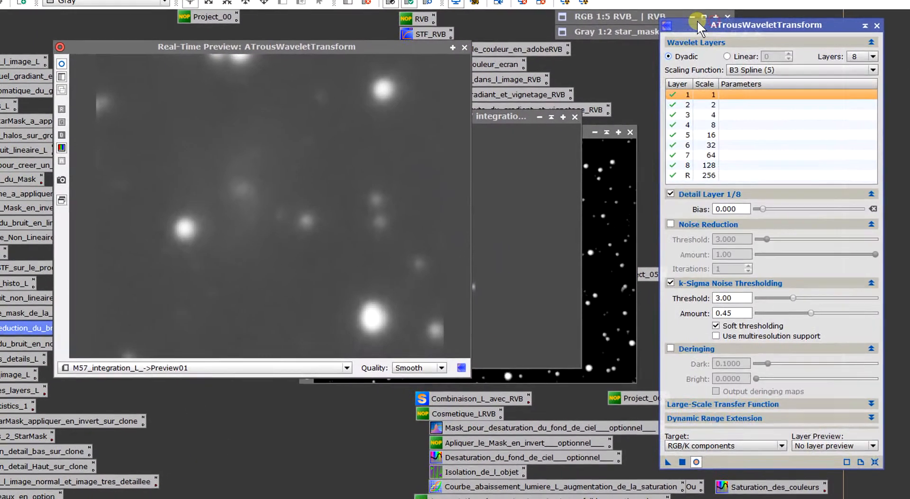
click(61, 63)
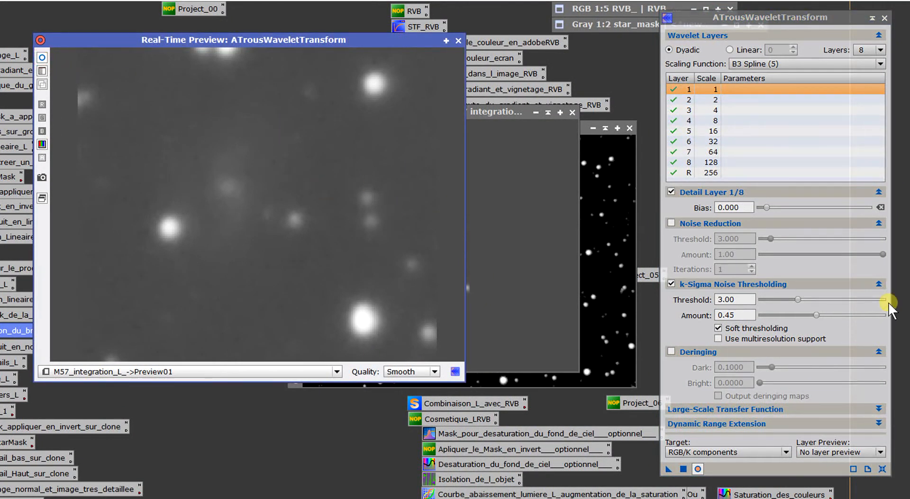
- Set the k-Sigma Noise Thresholding amount to 0.92, check its effect in the real-time preview, and open the amount for editing
drag(817, 315, 874, 315)
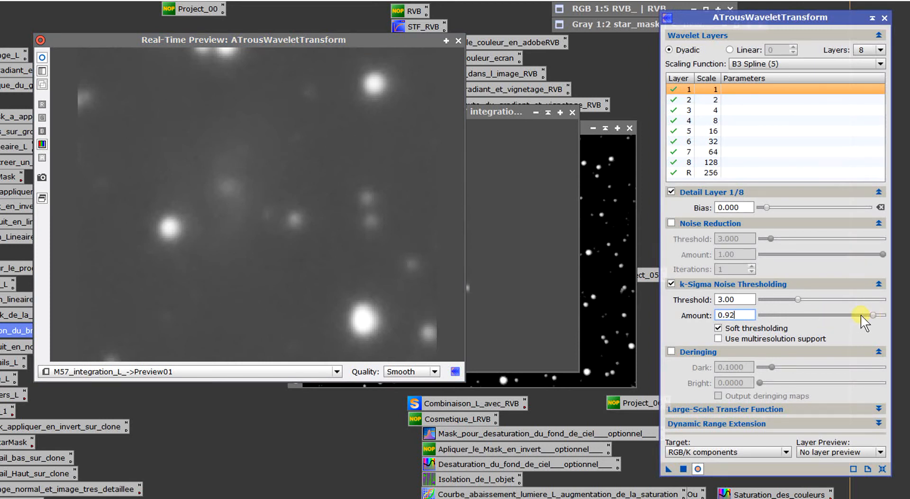
click(42, 57)
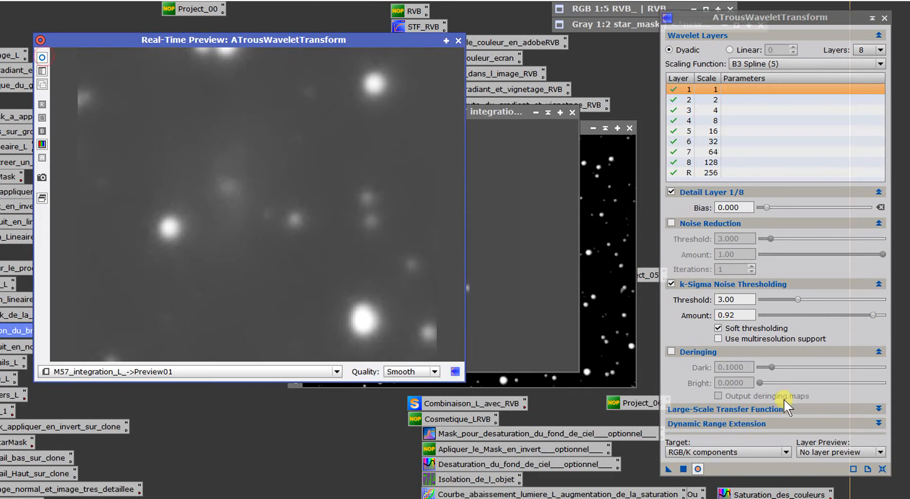
drag(741, 314, 685, 319)
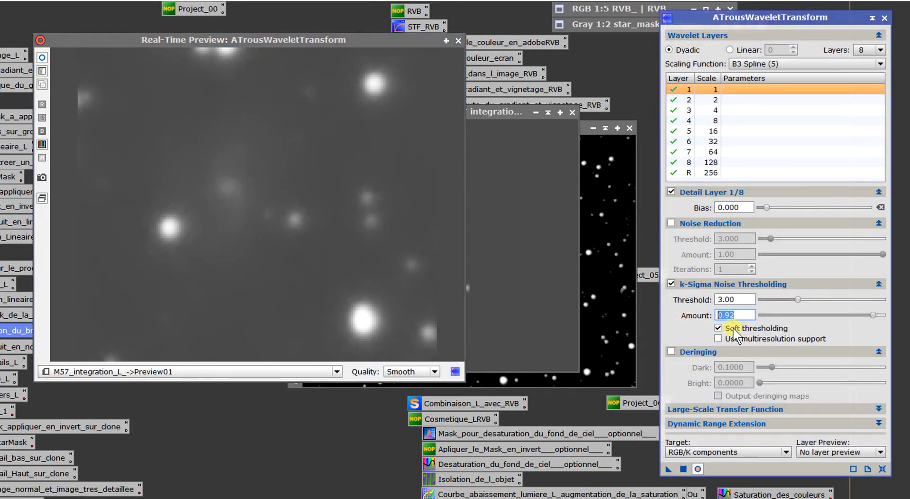
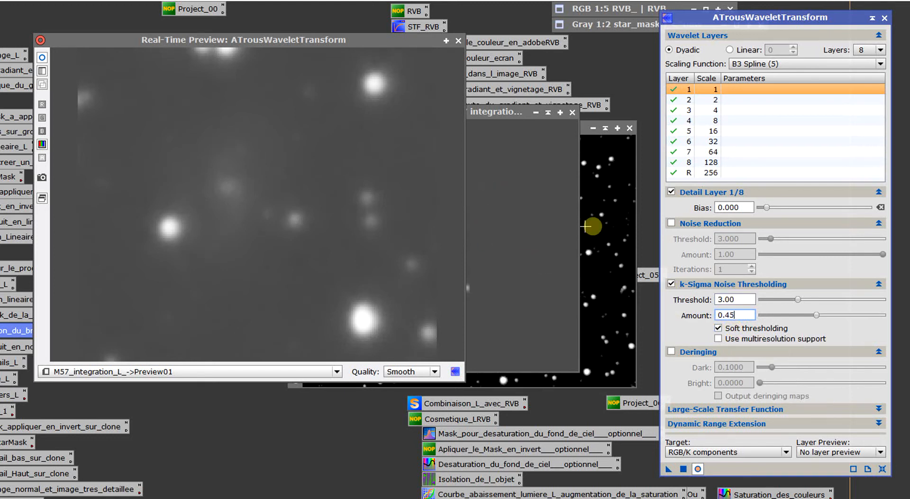
- Check the k-Sigma amount of 0.45 in the real-time preview, close it, and delete Preview01 from M57_integration_L_
click(44, 59)
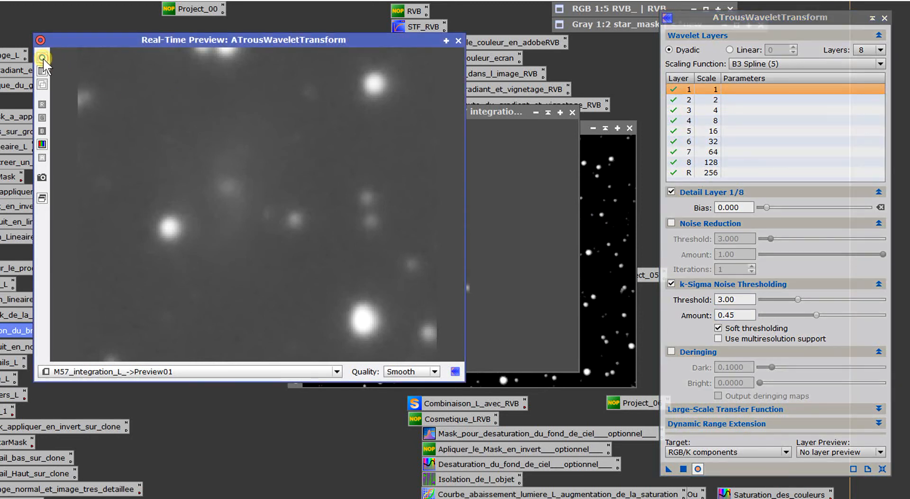
click(457, 41)
right_click(233, 229)
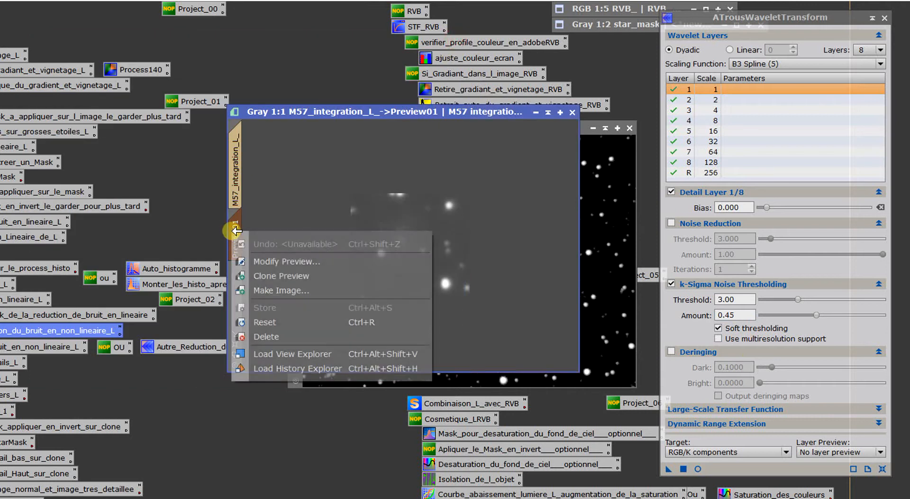
click(281, 331)
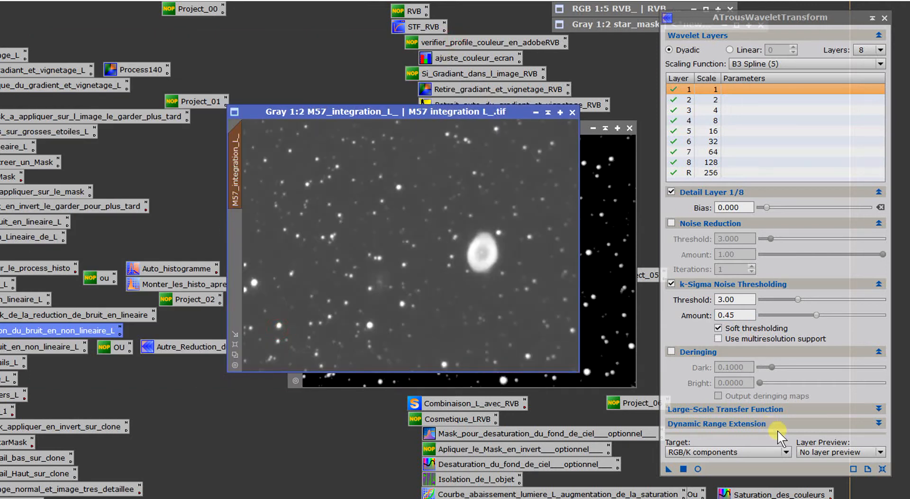
- Apply ATrousWaveletTransform with threshold 3.00 and amount 0.45 to M57_integration_L_, inspect the result up close, and close the process
drag(669, 471, 414, 256)
scroll(413, 220, up, 3)
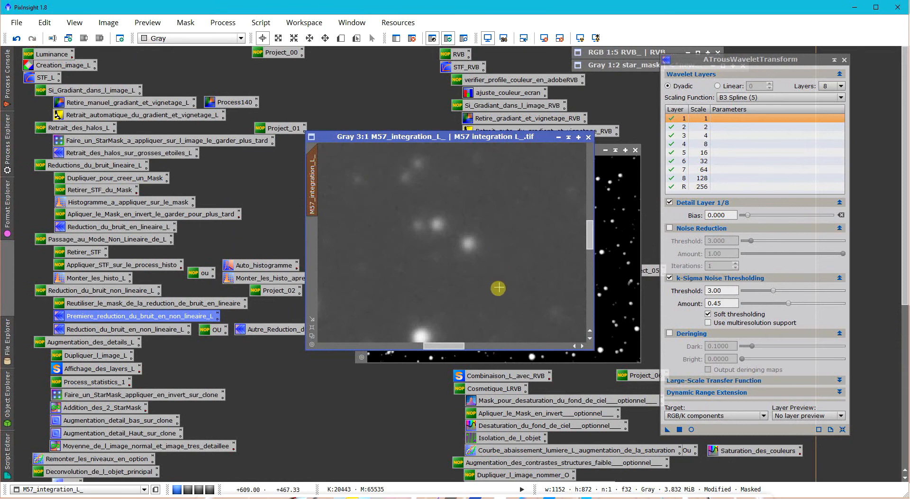
scroll(491, 288, down, 4)
scroll(485, 293, up, 1)
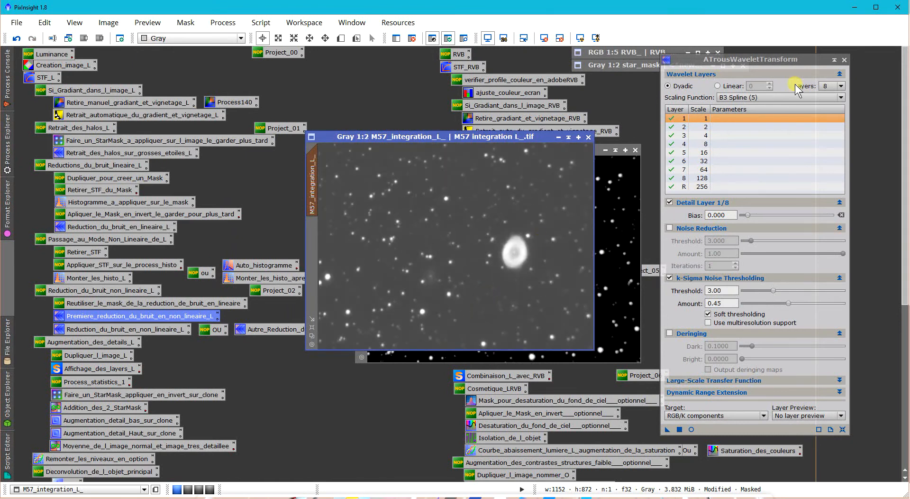
click(845, 60)
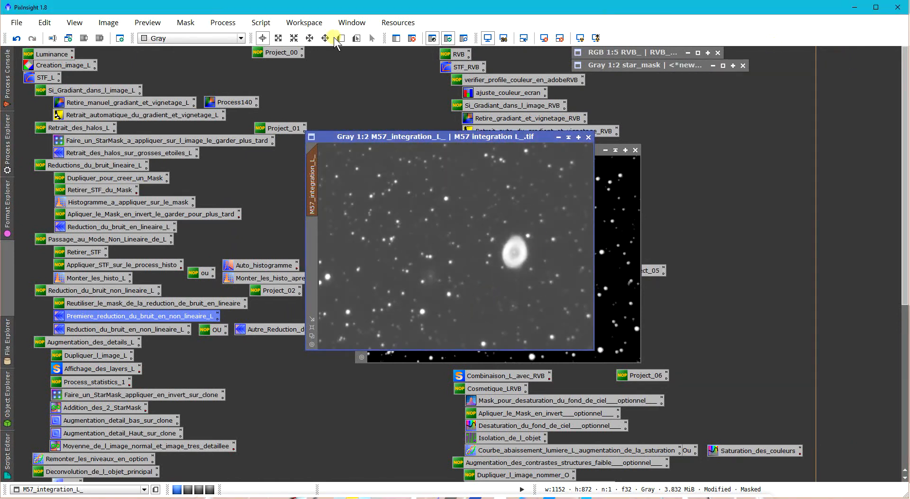
- Create a 214 × 200 px preview around the faint patch beside the nebula and show it with the Reduction_du_bruit_en_non_lineaire_L preset in a real-time preview
drag(408, 250, 458, 297)
click(317, 239)
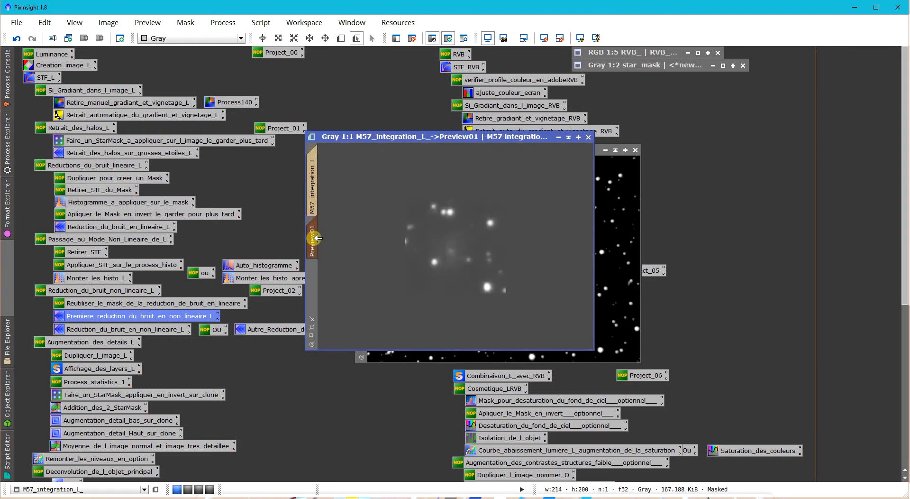
double_click(167, 329)
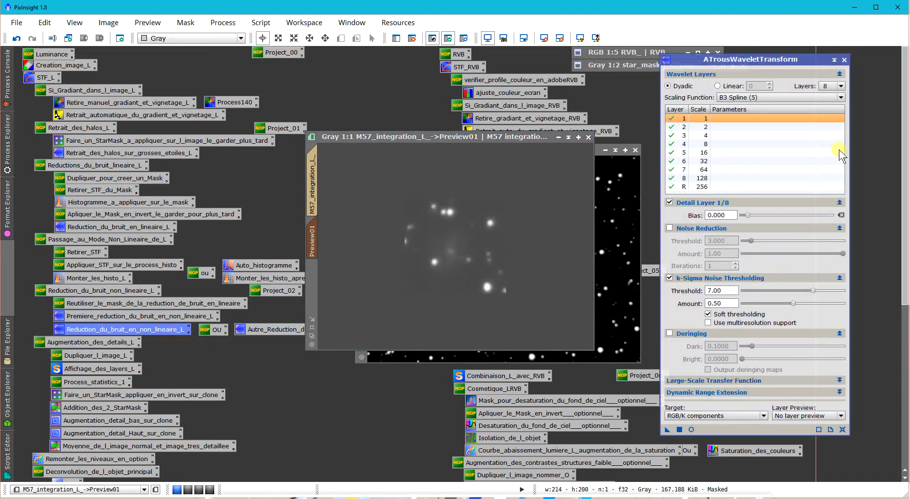
click(691, 430)
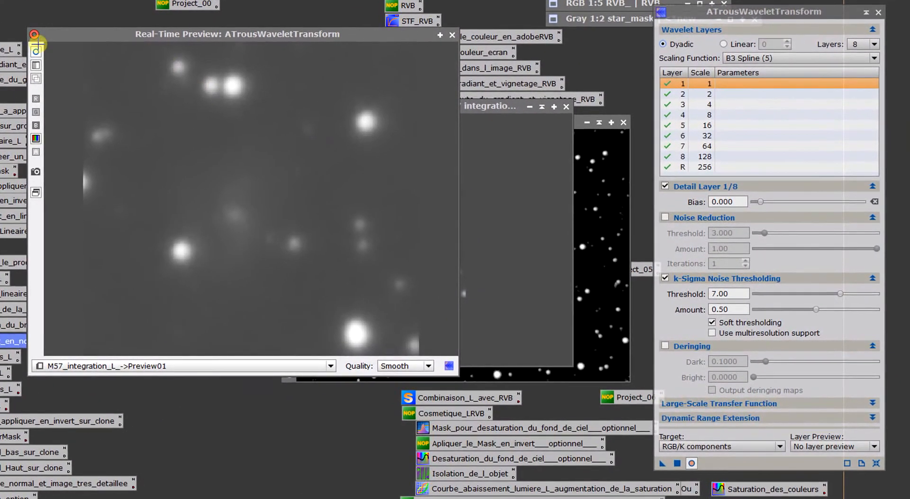
click(104, 74)
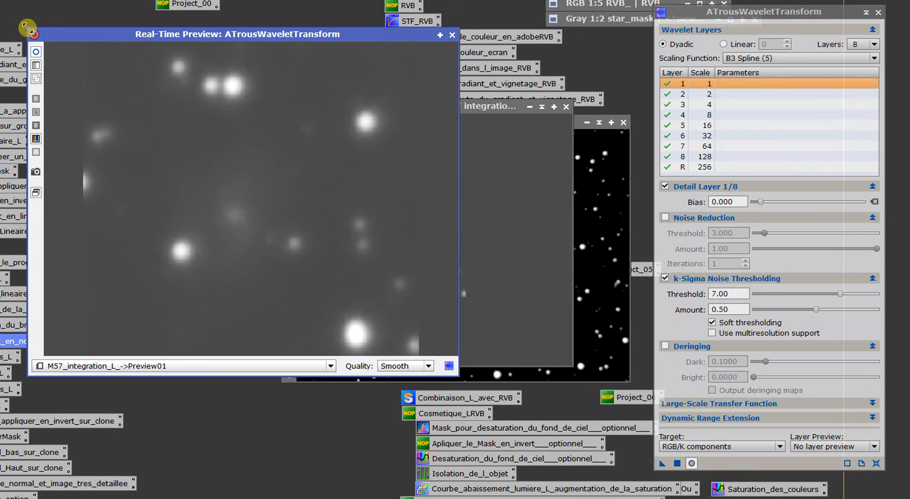
drag(30, 31, 111, 35)
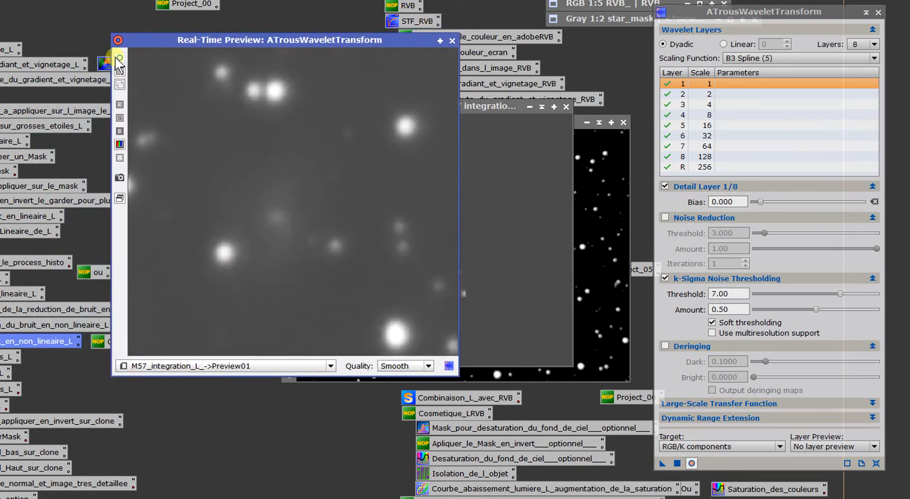
- Set the k-Sigma Noise Thresholding amount to 0.30 and compare Preview01 with and without the effect
click(743, 308)
drag(730, 308, 678, 302)
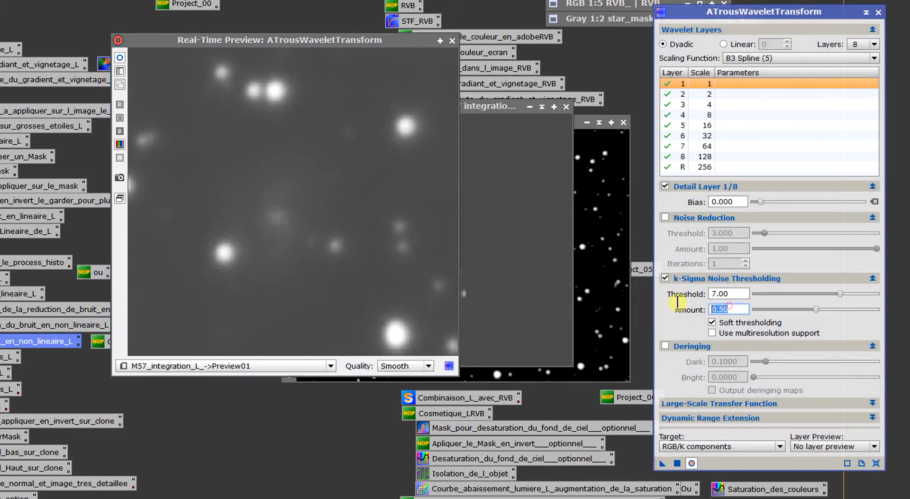
text(0.3)
key(Return)
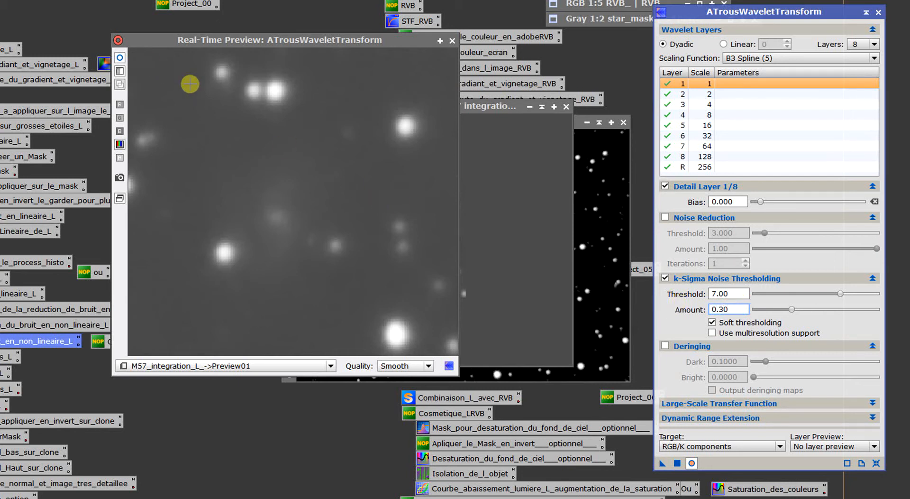
click(117, 58)
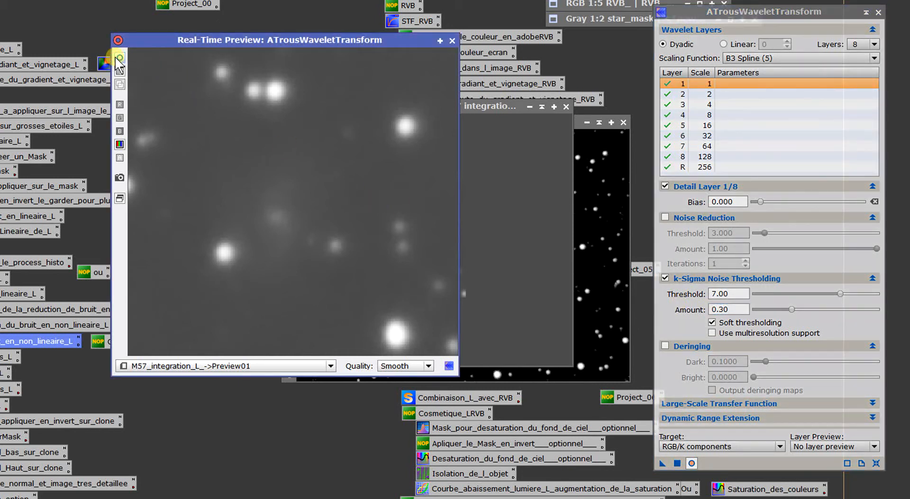
- Try a k-Sigma Noise Thresholding amount of 0.20 and compare its effect in the real-time preview
double_click(739, 309)
text(0)
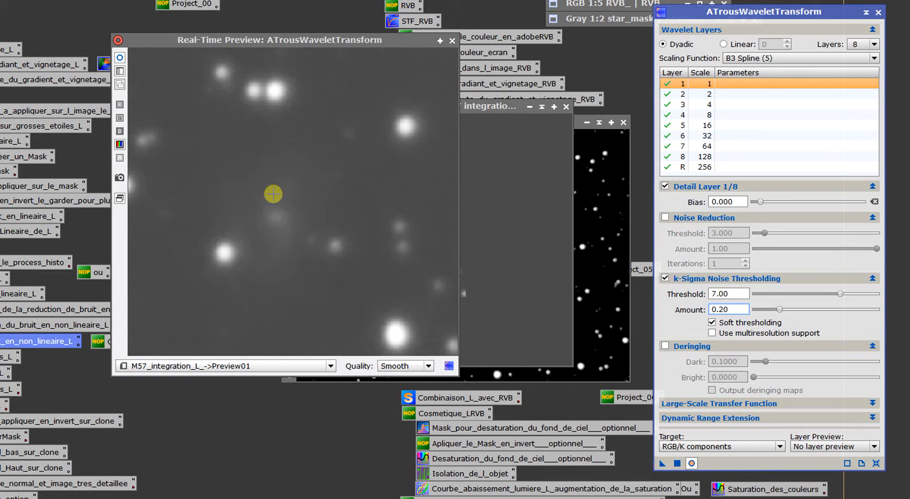
click(121, 58)
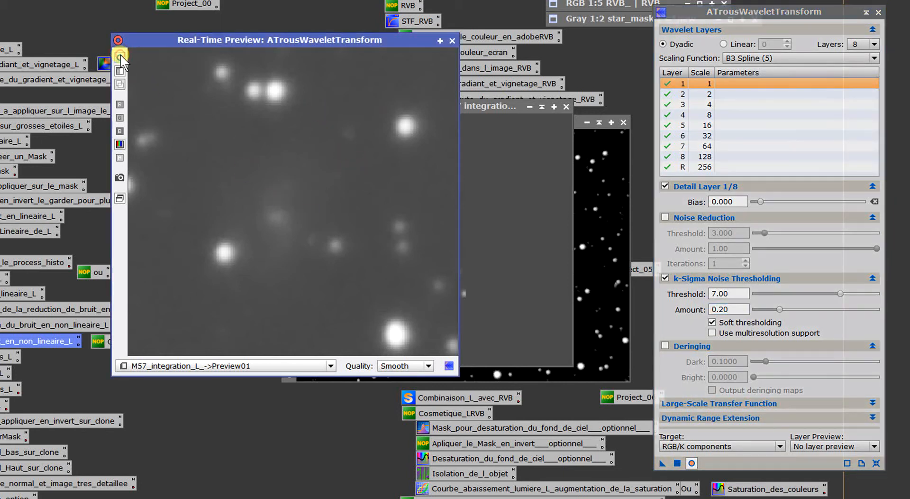
- Set the k-Sigma Noise Thresholding amount to 0.25 and check its effect in the real-time preview
drag(736, 307, 618, 308)
text(0)
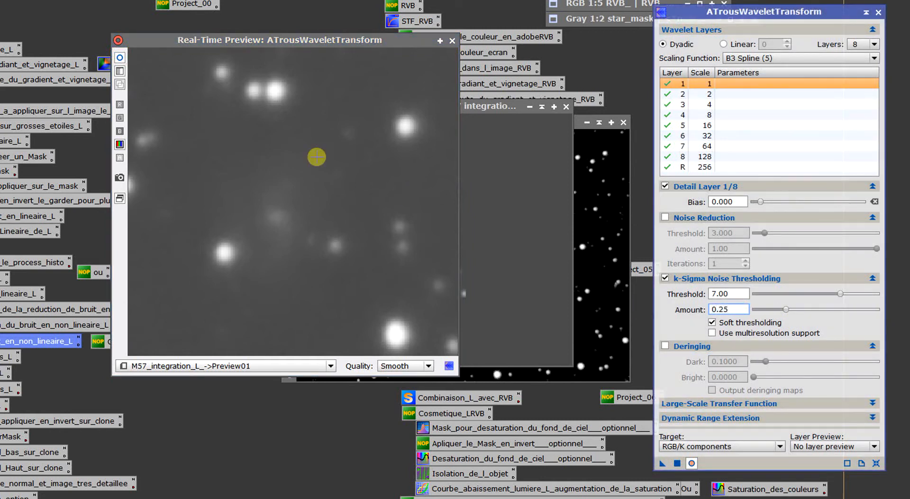
click(216, 99)
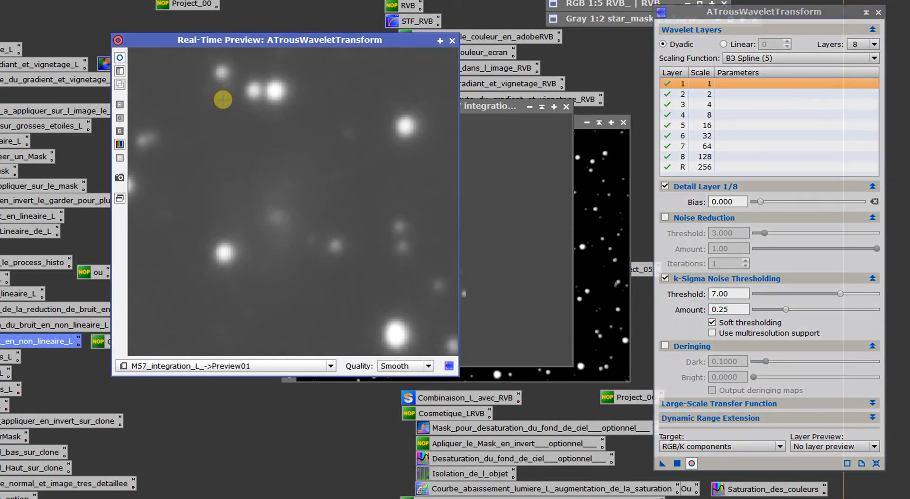
- Close the real-time preview and delete Preview01 from M57_integration_L_
click(453, 42)
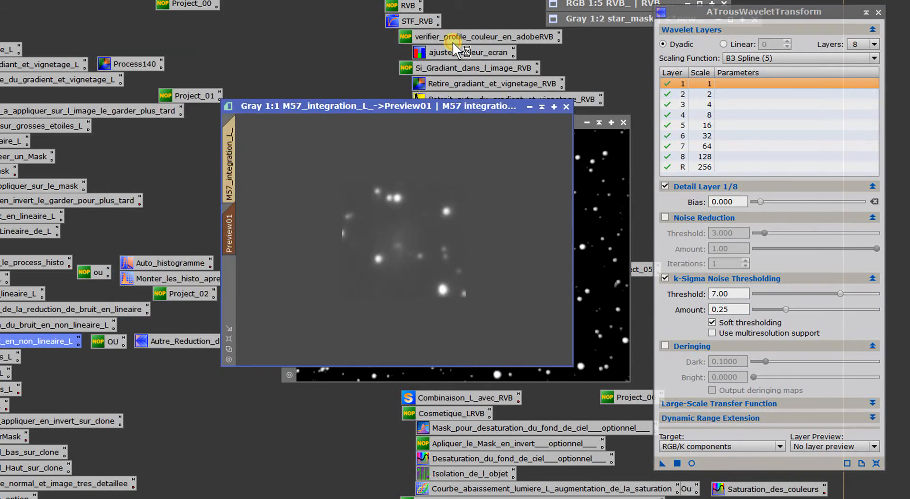
right_click(232, 230)
click(262, 331)
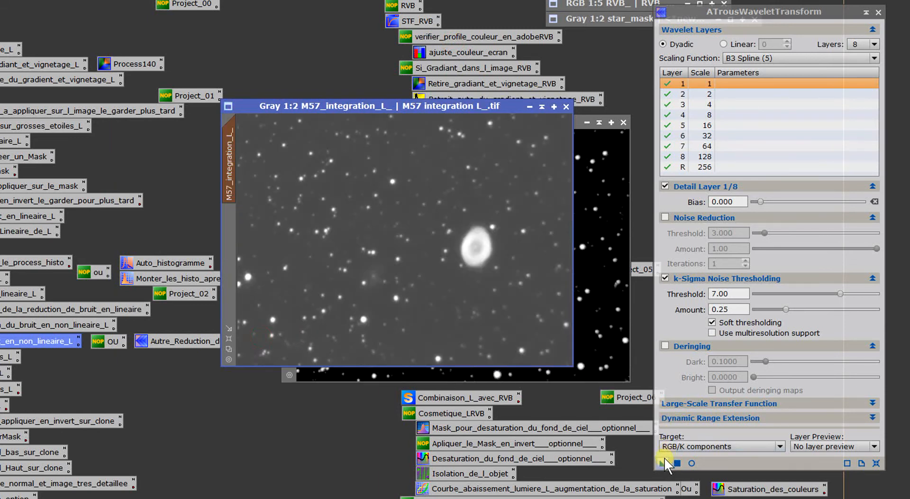
- Apply ATrousWaveletTransform with threshold 7.00 and amount 0.25 to M57_integration_L_, close the process, and inspect the background noise up close
drag(663, 463, 353, 175)
scroll(447, 196, up, 3)
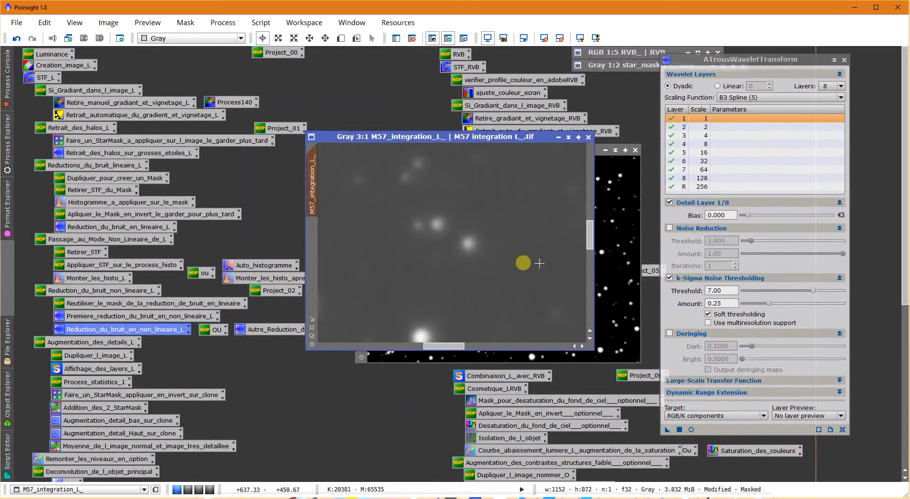
scroll(488, 290, down, 1)
scroll(486, 290, down, 2)
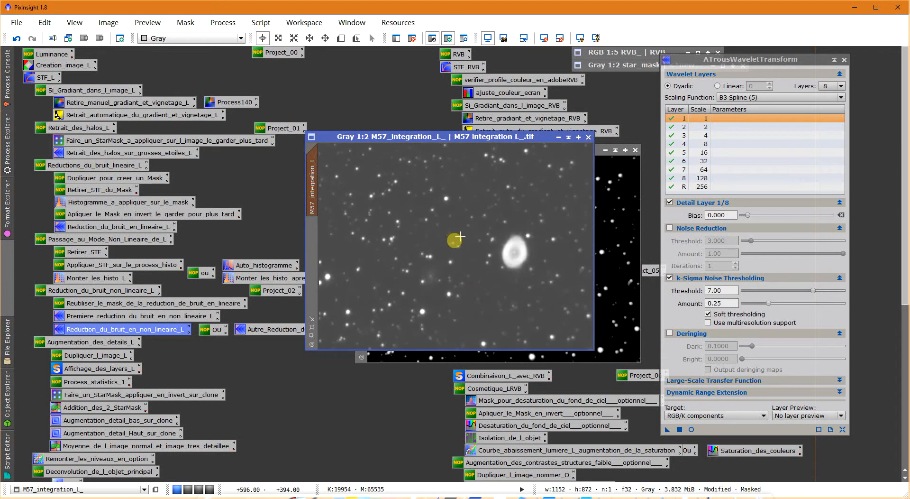
click(846, 61)
scroll(475, 227, up, 3)
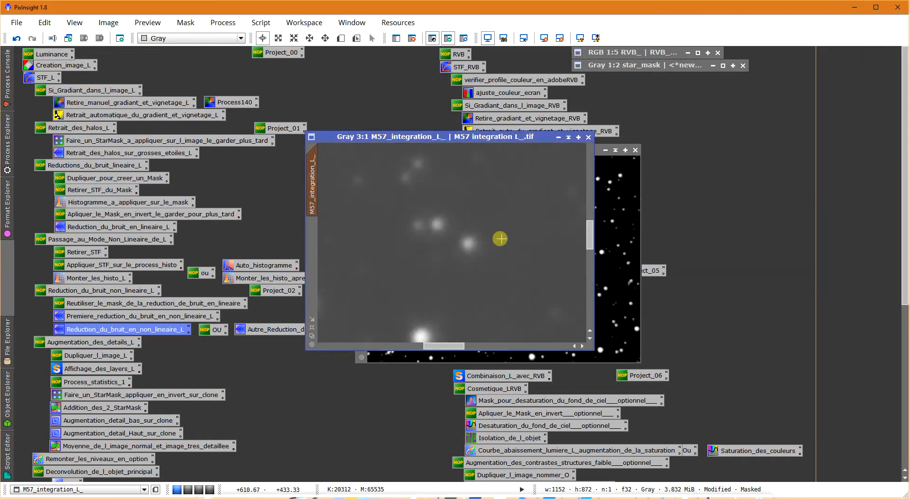
scroll(502, 224, down, 3)
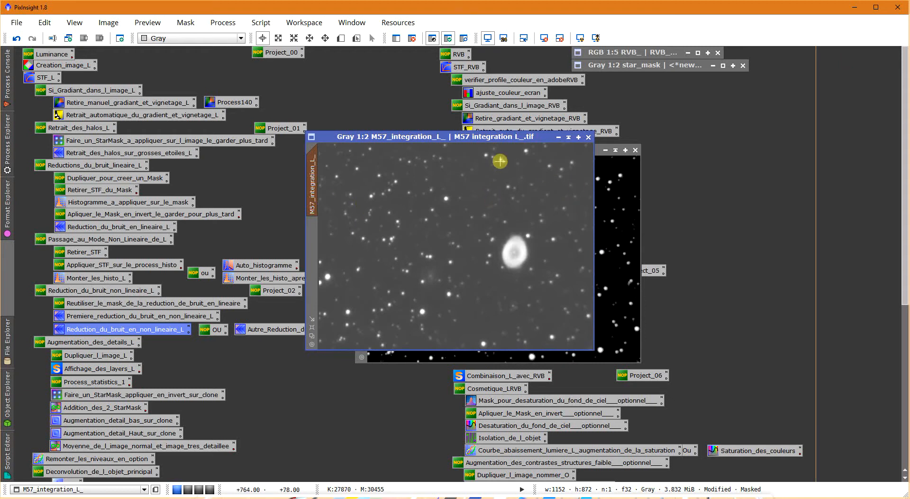
- Close the M57_integration_L__clone mask image without saving it, accepting that its mask references are broken
click(609, 173)
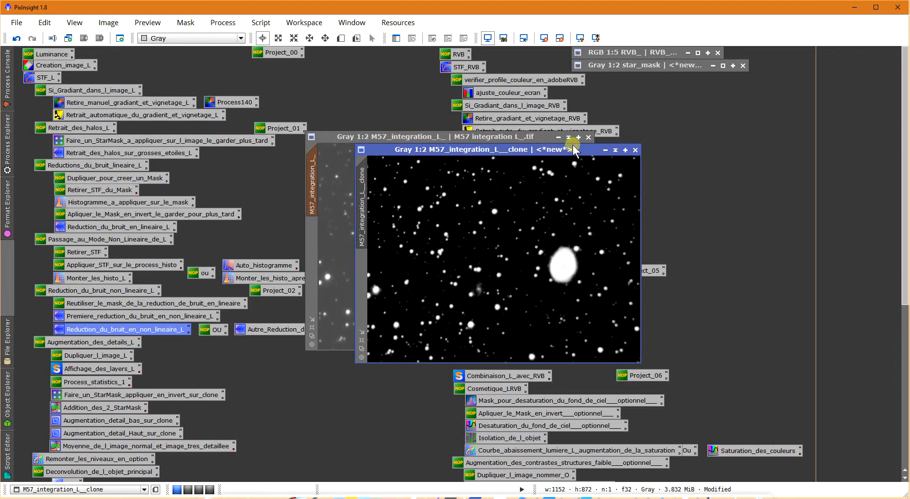
click(636, 151)
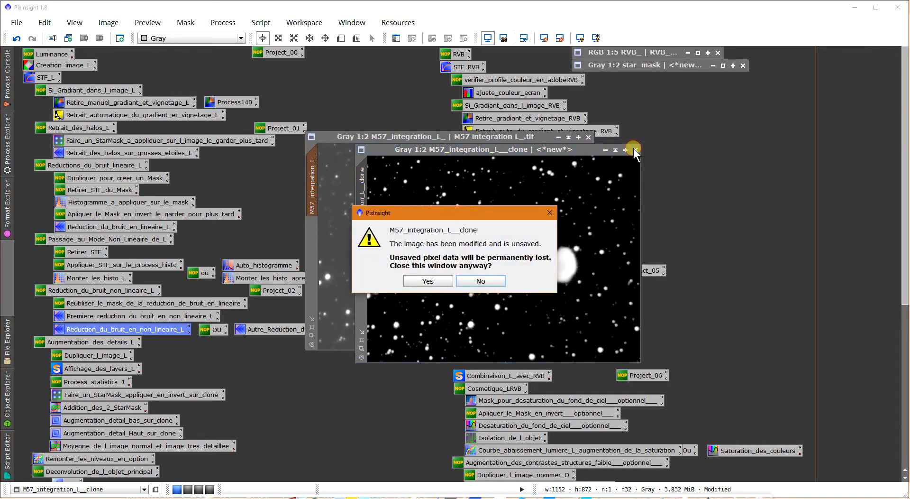
click(435, 280)
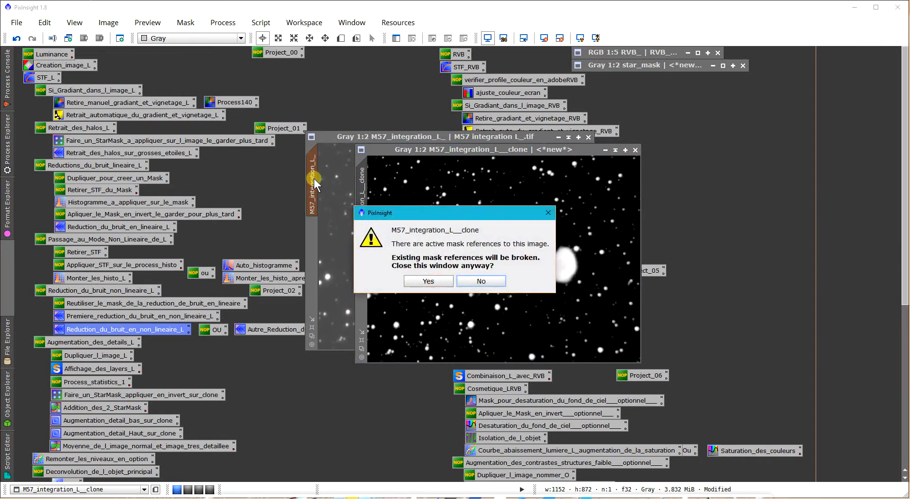
click(436, 284)
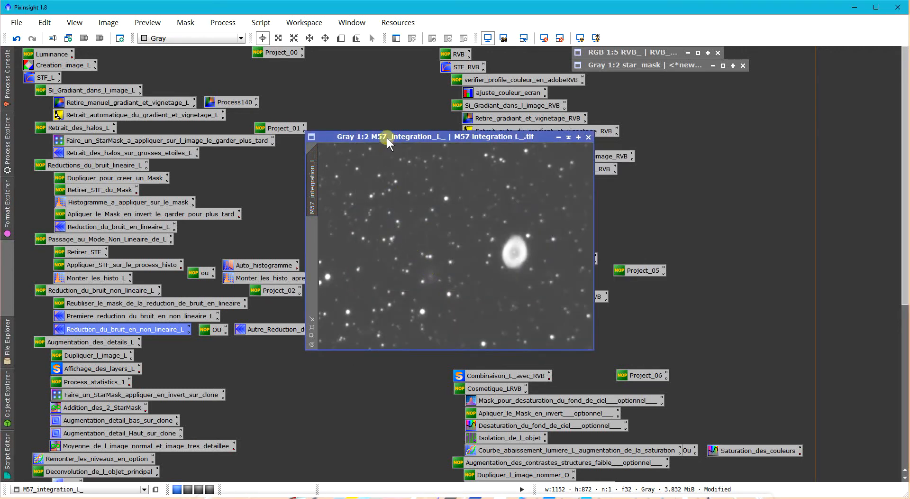
- Examine M57_integration_L_ and look over the remaining workflow icons from Augmentation_des_details_L onward, moving the image window clear of them
scroll(500, 268, down, 3)
scroll(500, 272, up, 3)
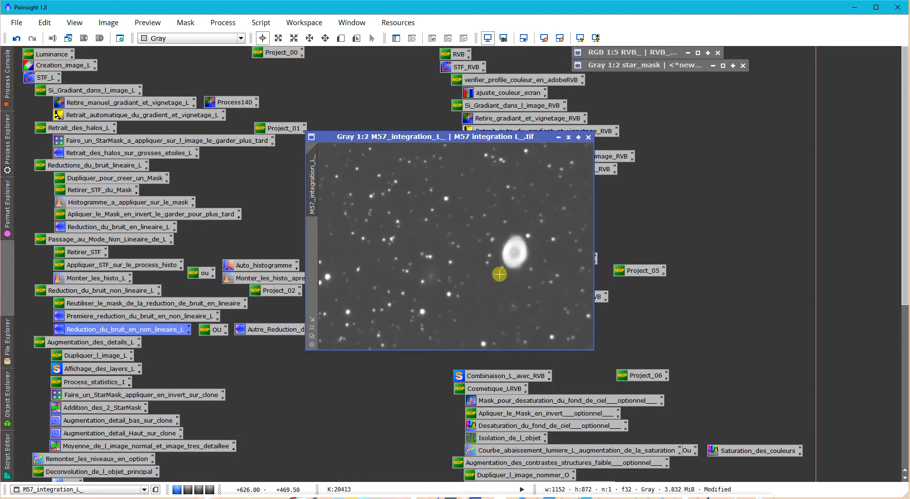
drag(392, 137, 417, 194)
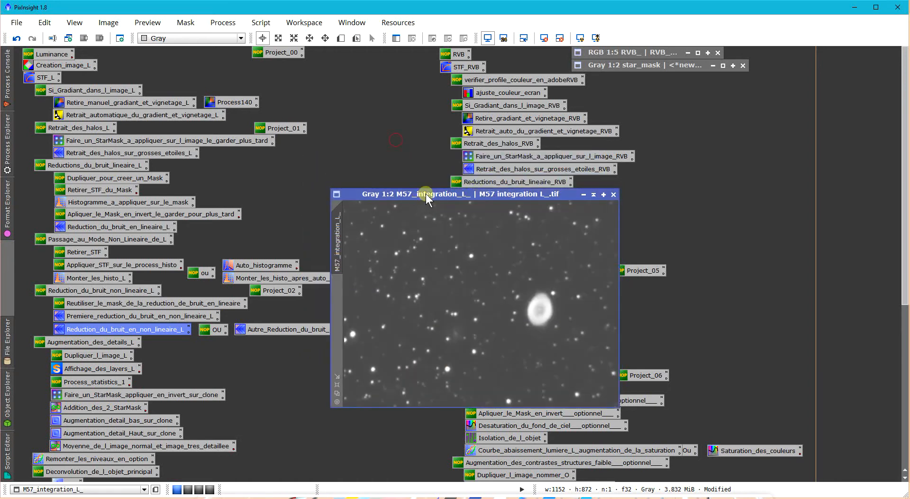
scroll(905, 168, down, 10)
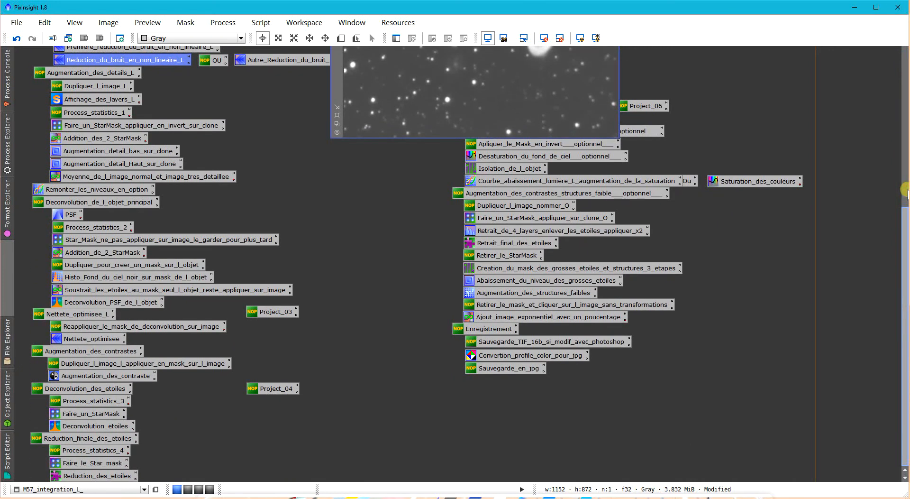
drag(25, 72, 166, 395)
click(864, 322)
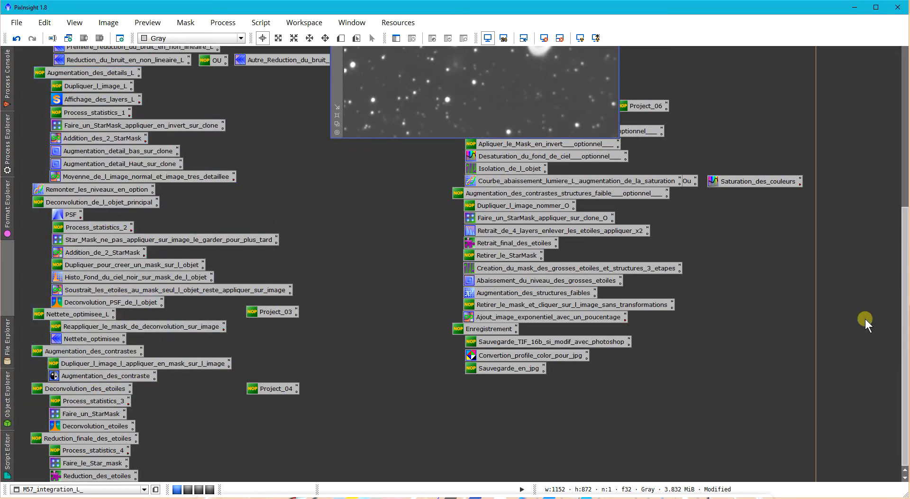
drag(904, 308, 906, 218)
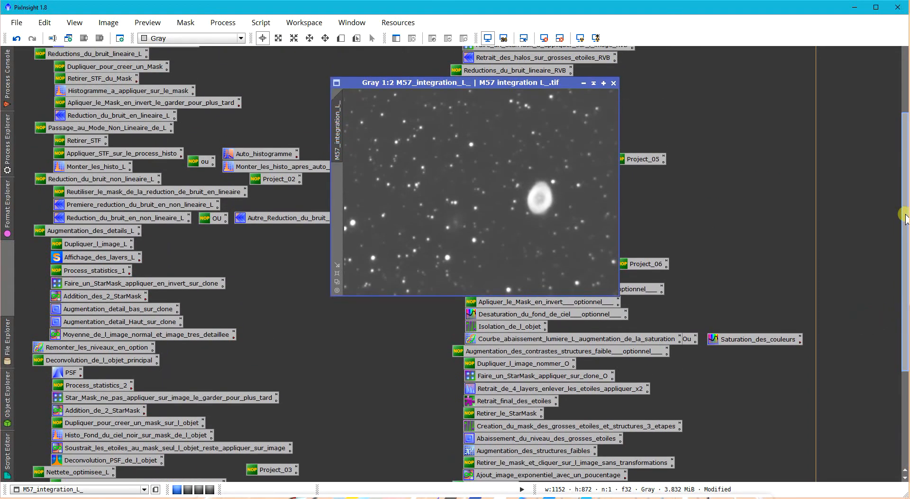
drag(408, 87, 414, 133)
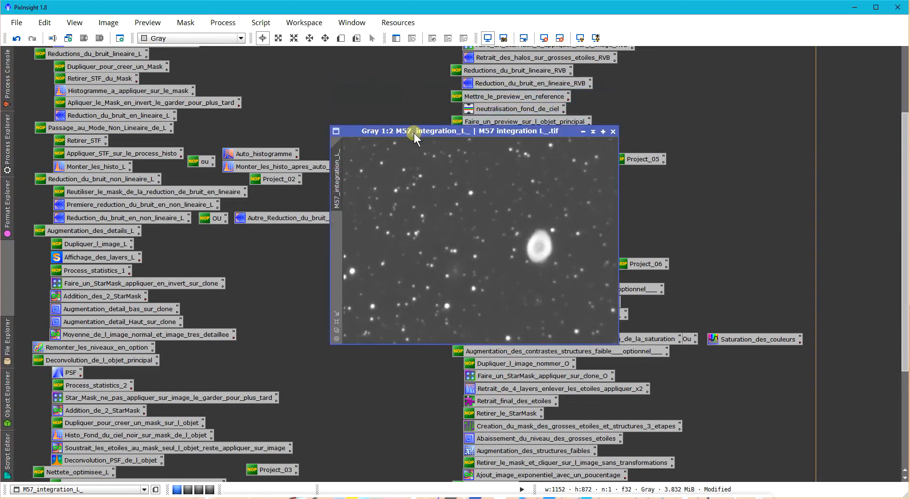
- Extract 10 wavelet layers plus the residual layer from M57_integration_L_ with ExtractWaveletLayers and 5x5 B3 Spline scaling, and close the script process
double_click(115, 255)
drag(562, 226, 537, 209)
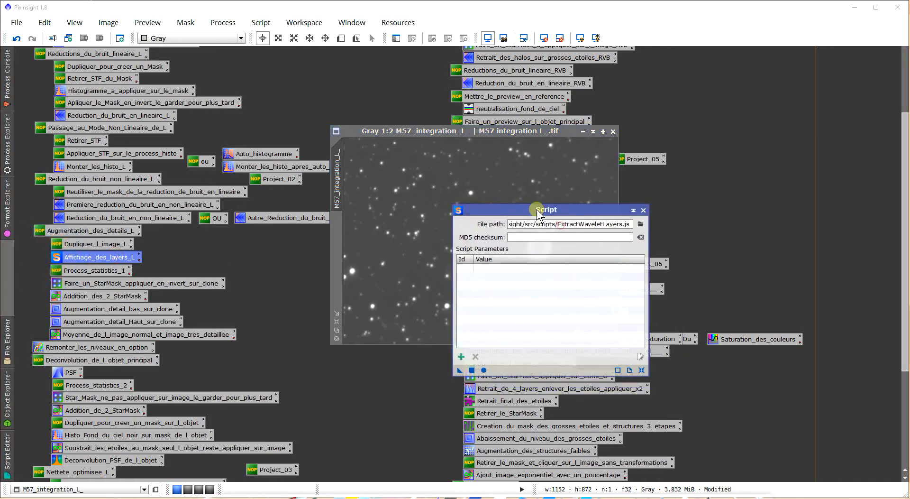
drag(625, 227, 565, 238)
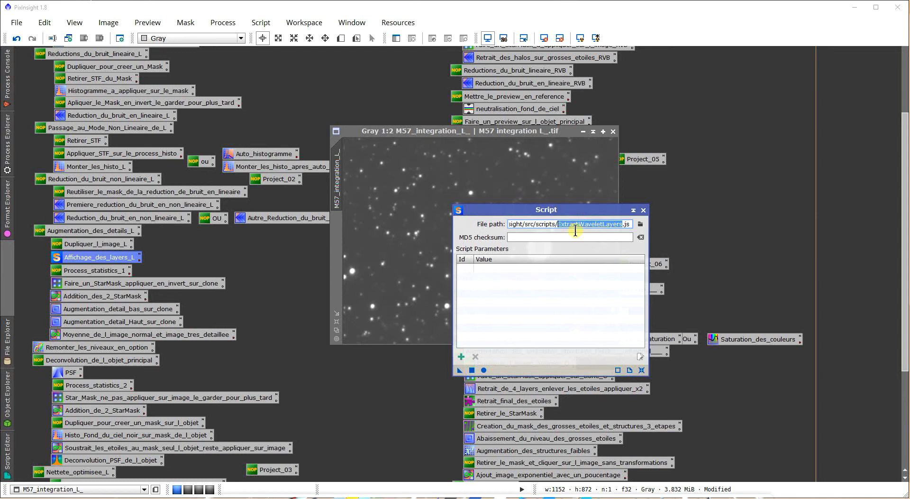
click(487, 369)
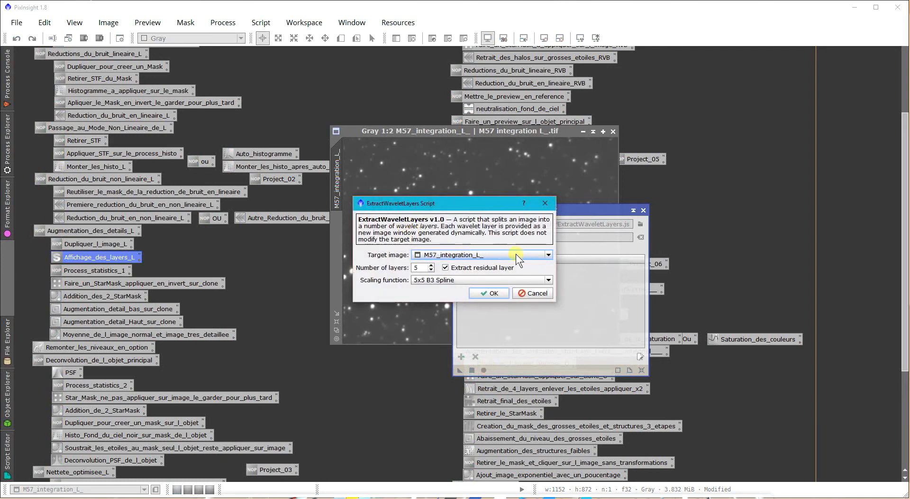
click(442, 254)
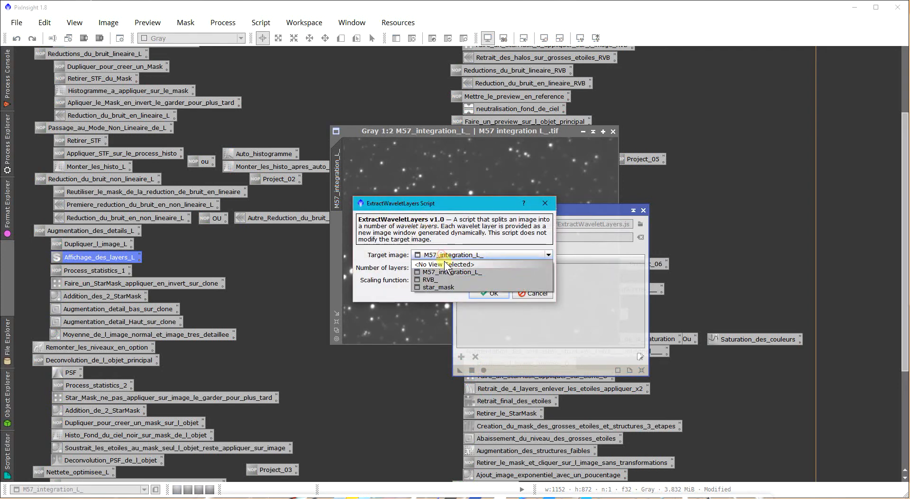
click(446, 270)
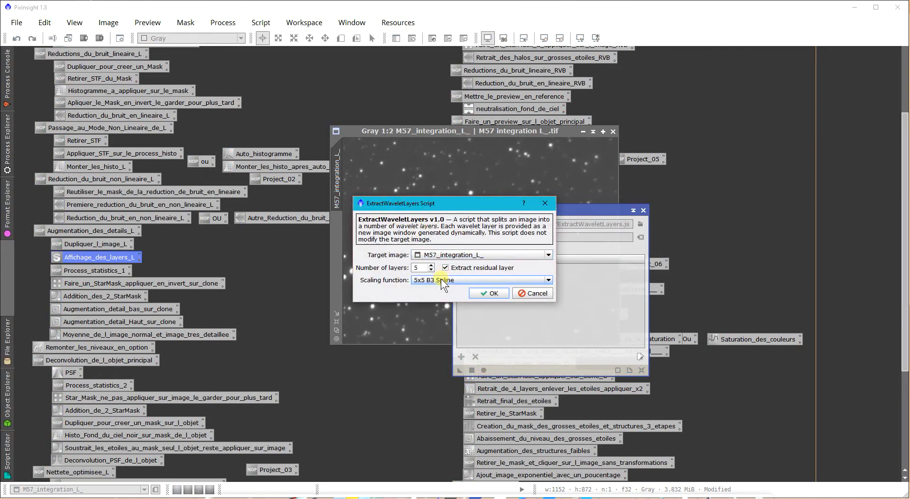
click(441, 279)
click(441, 279)
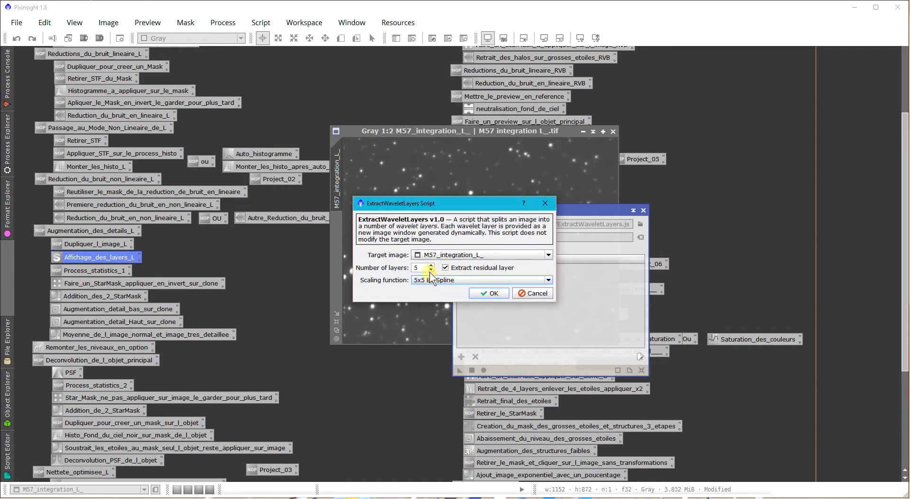
click(434, 266)
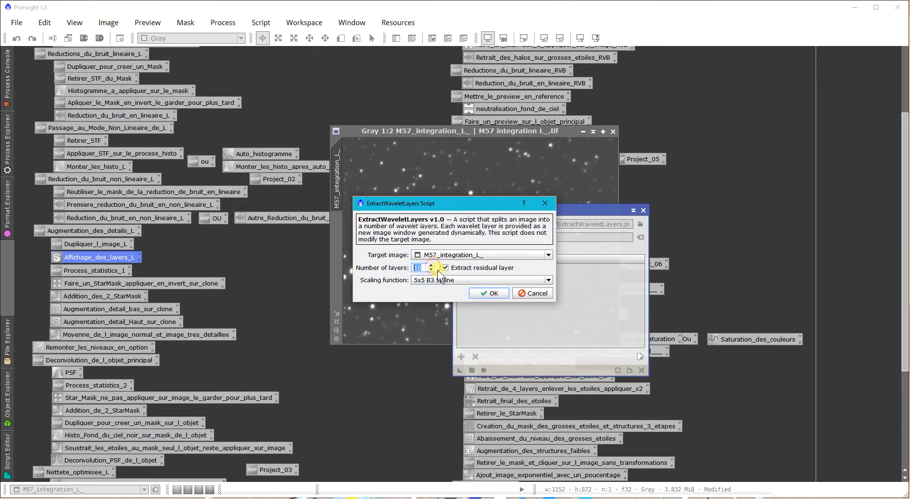
click(488, 291)
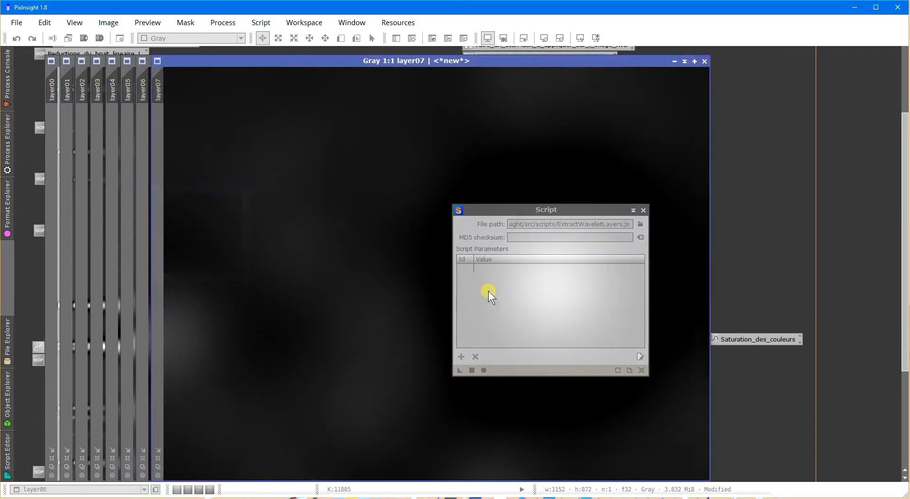
click(643, 211)
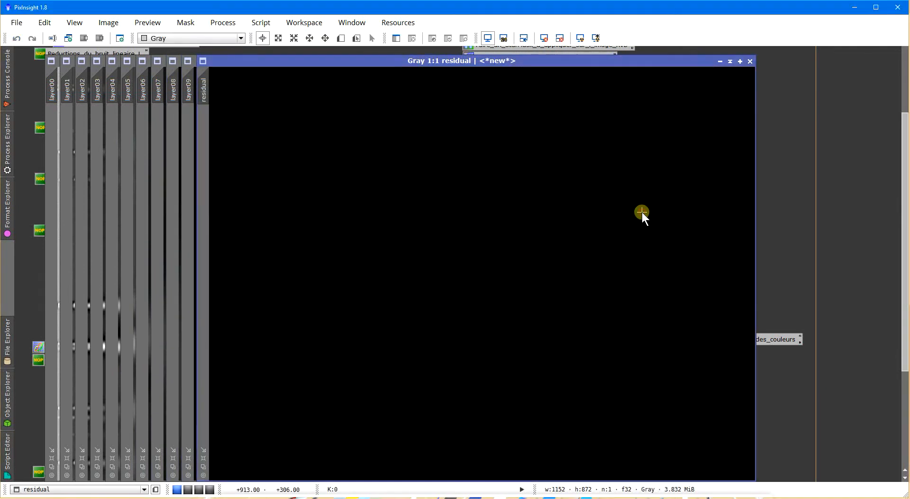
- Inspect the extracted wavelet images one by one, closing the residual and each layer from layer09 down to layer00
click(750, 61)
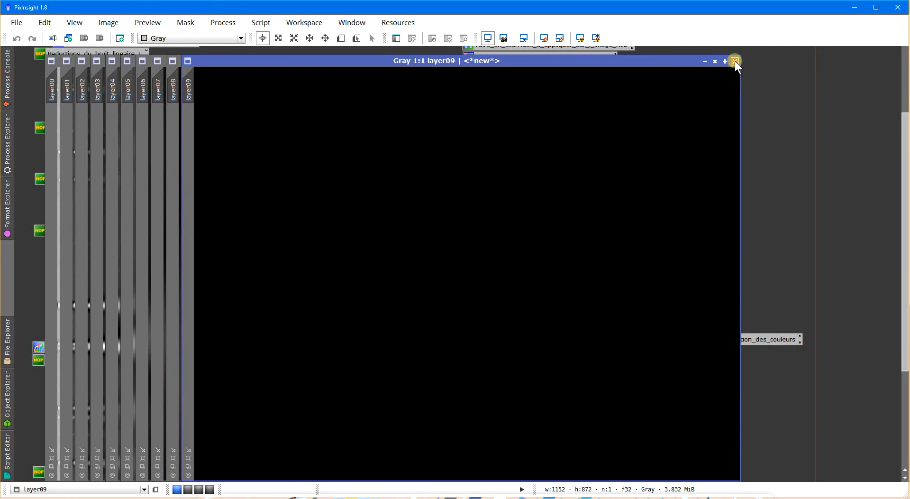
click(735, 61)
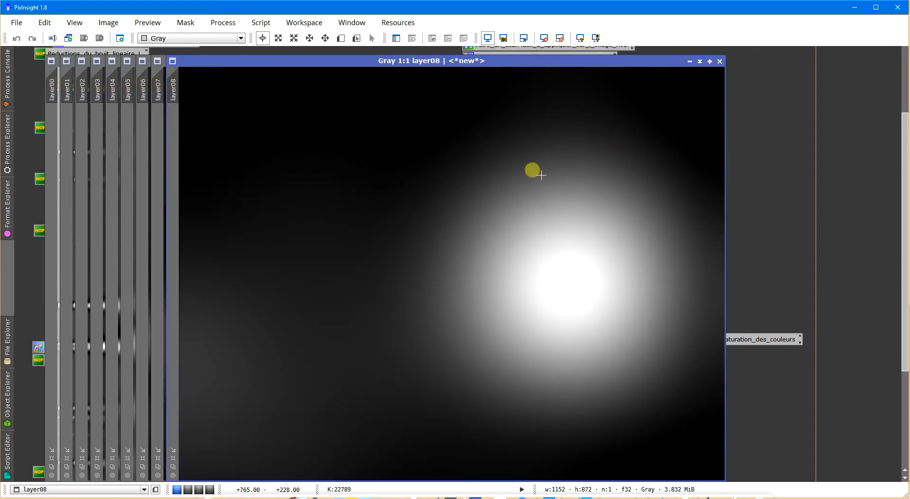
click(720, 61)
click(704, 61)
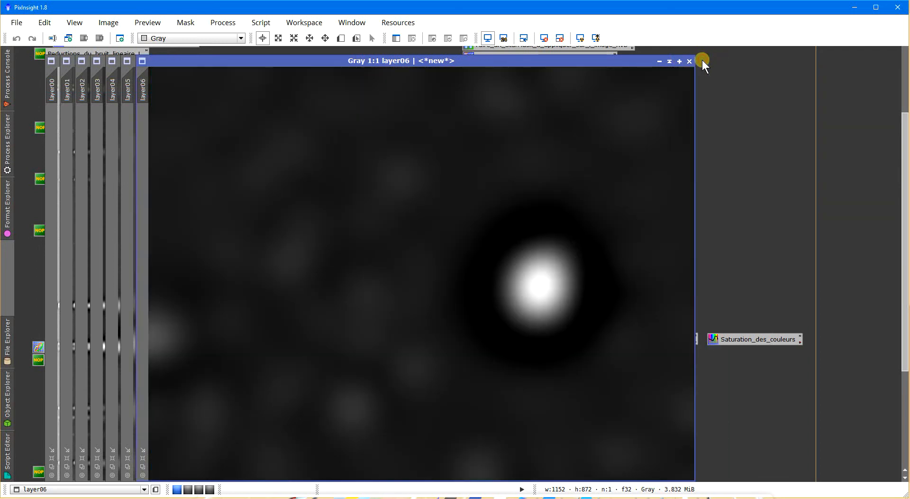
click(690, 60)
click(676, 61)
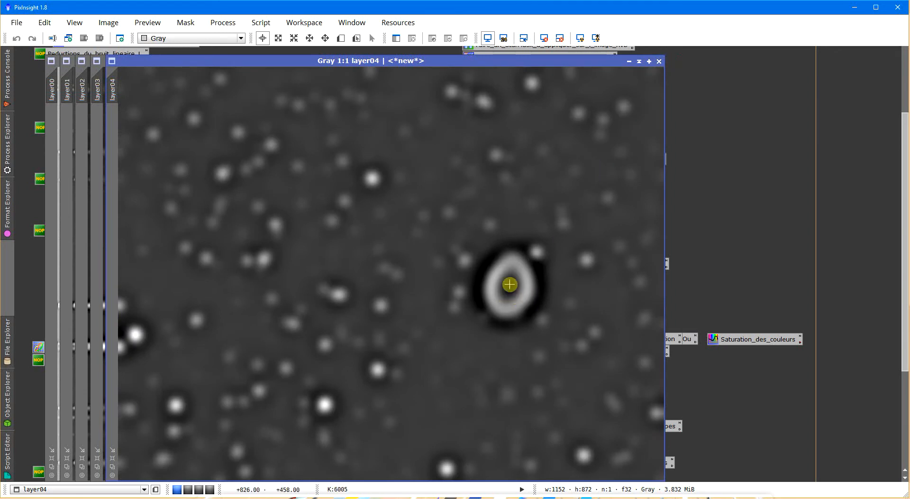
click(659, 62)
click(646, 63)
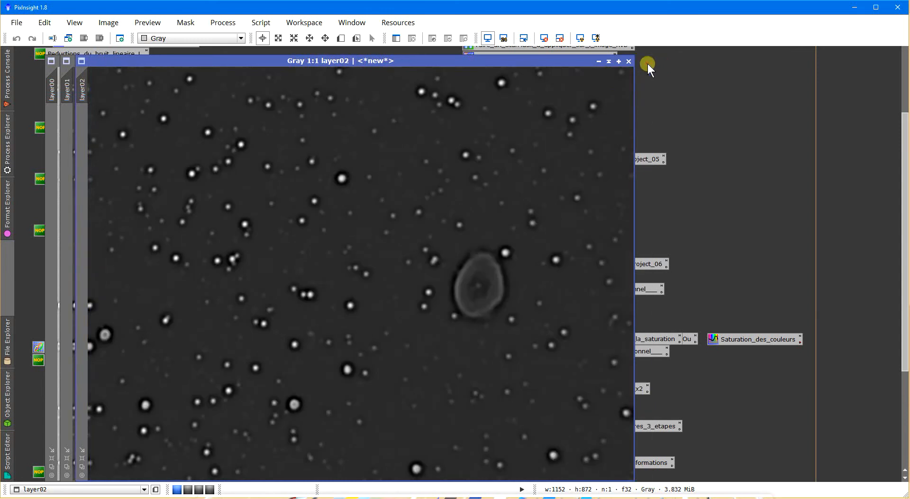
click(629, 61)
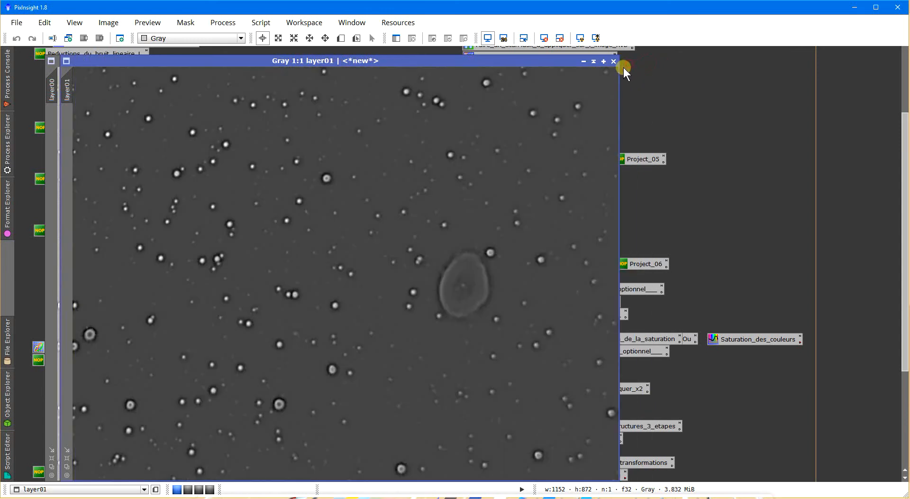
click(614, 62)
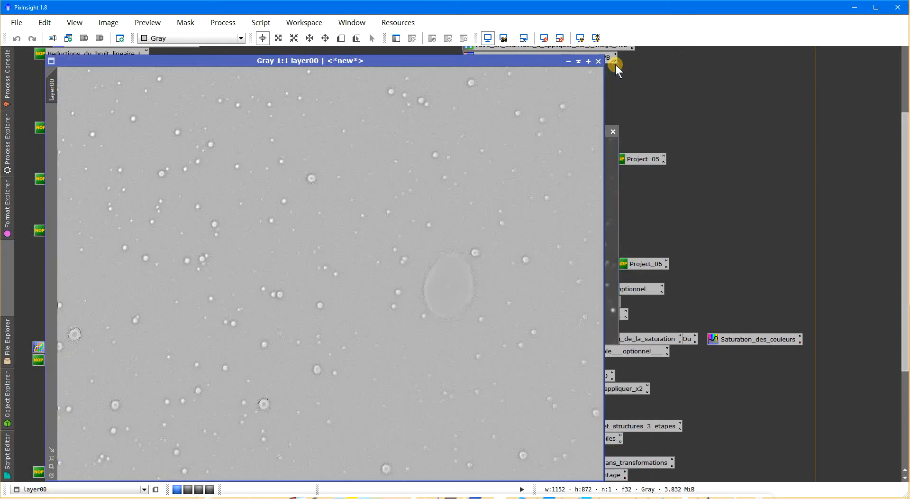
click(599, 61)
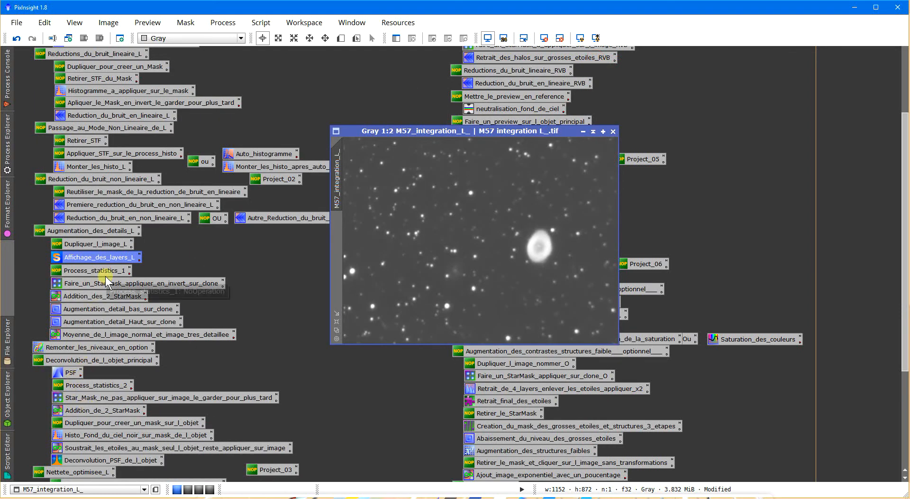
- Duplicate M57_integration_L_ as a clone image and place the clone window partly clear of the original
drag(361, 135, 369, 134)
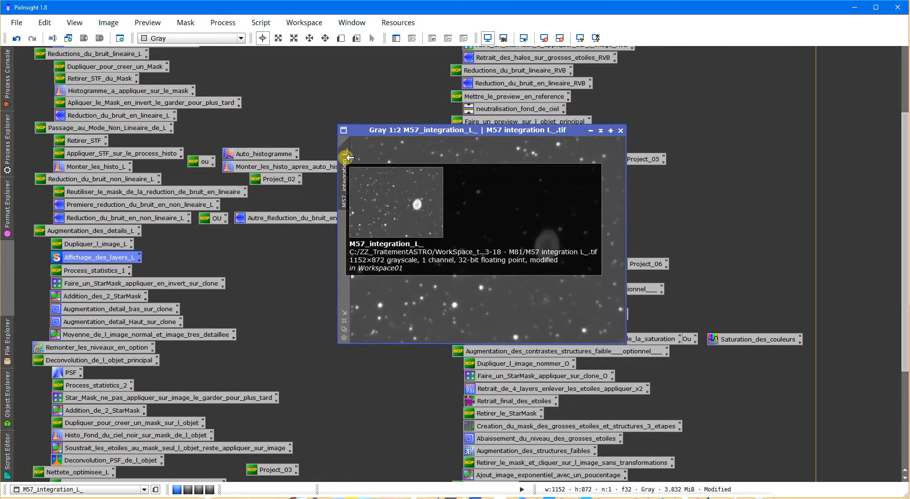
mouse_move(336, 186)
mouse_down()
mouse_move(345, 171)
mouse_move(321, 180)
mouse_up()
click(104, 244)
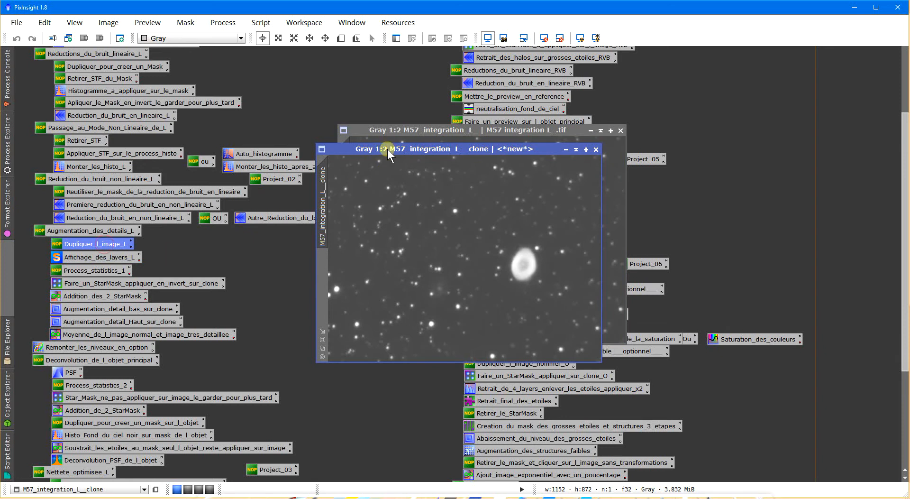
mouse_move(388, 149)
mouse_down()
mouse_move(306, 131)
mouse_move(338, 140)
mouse_up()
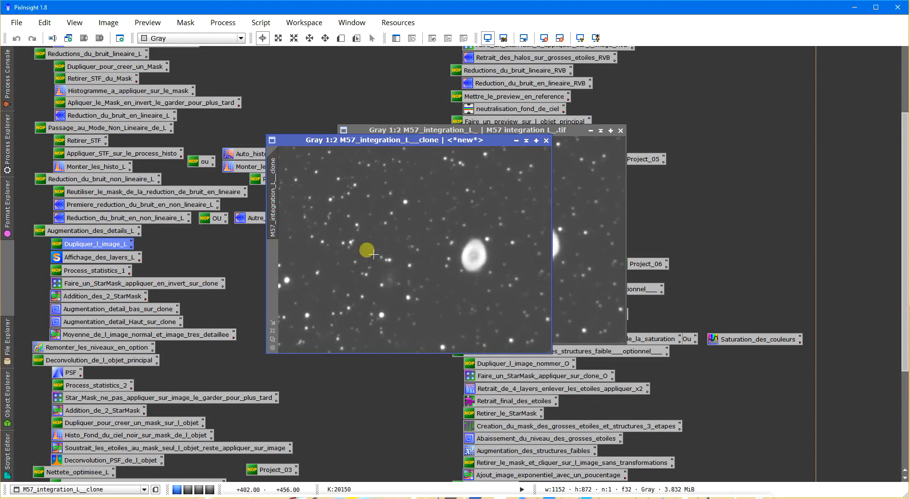
- Show the Statistics of M57_integration_L__clone, with the window placed over the lower part of the image
click(116, 312)
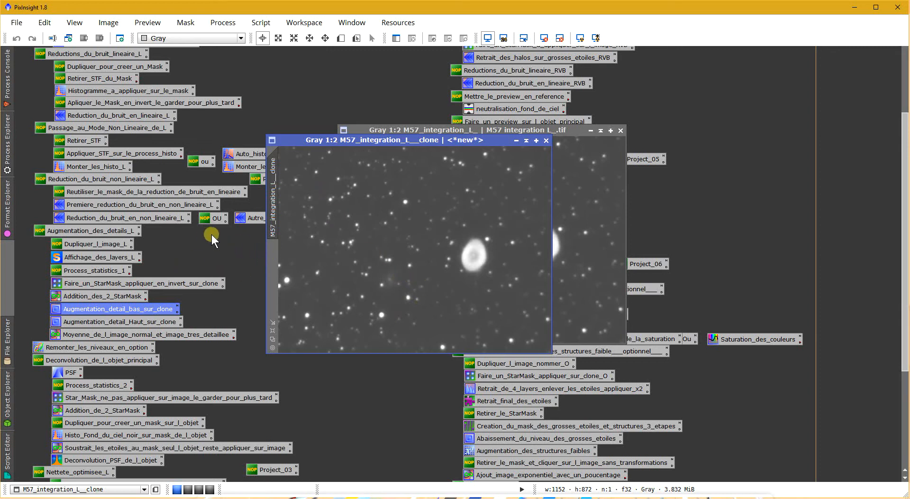
click(11, 146)
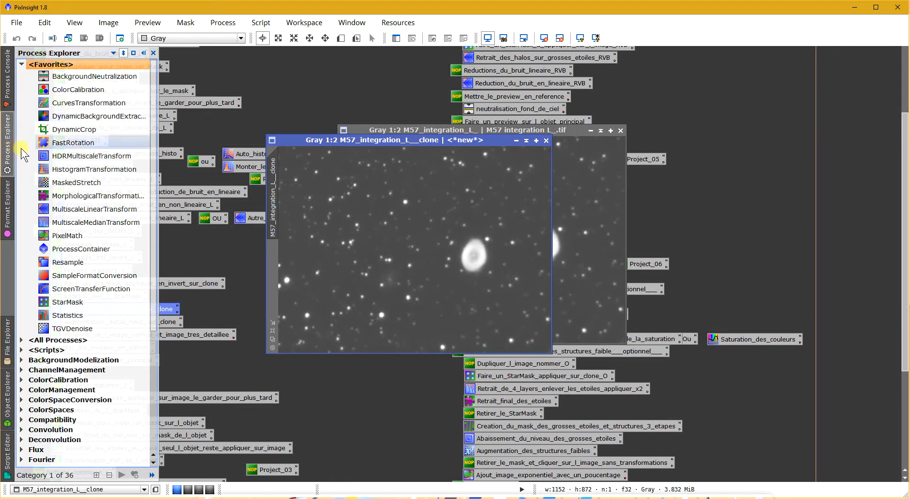
double_click(59, 315)
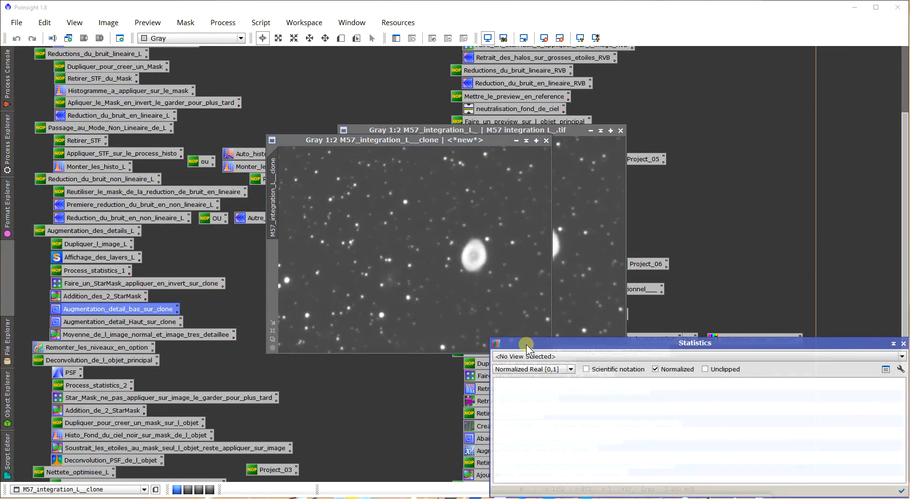
drag(526, 344, 300, 270)
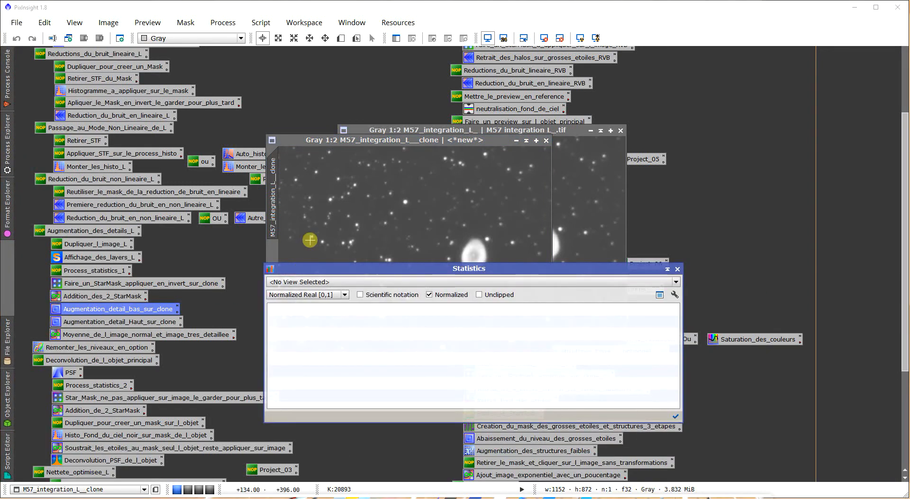
click(295, 283)
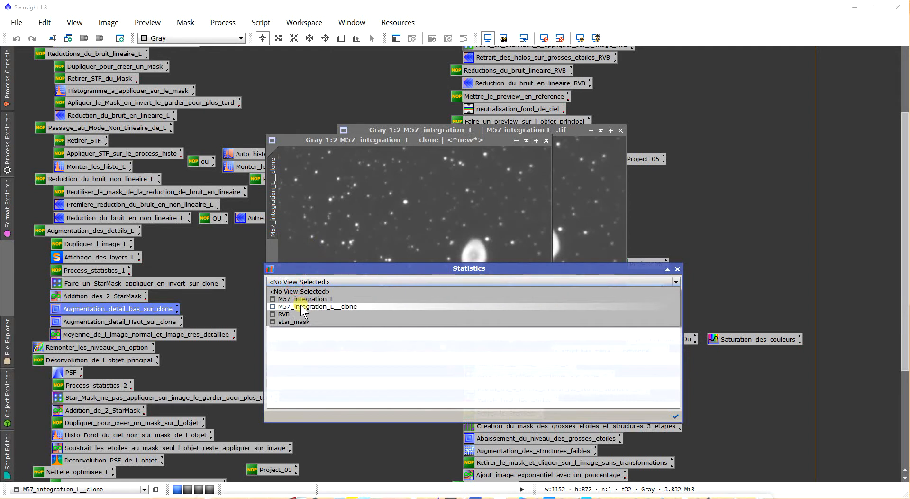
click(299, 306)
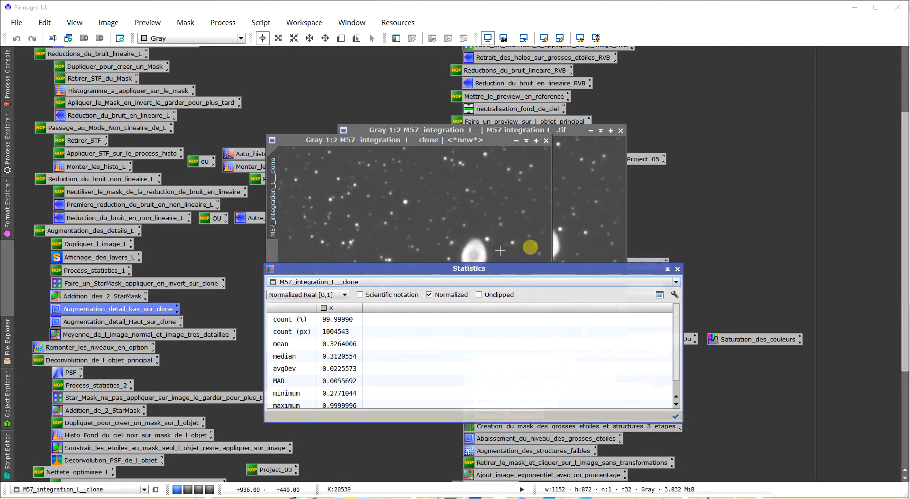
- Try the scientific notation and unclipped options in Statistics, returning to plain Normalized Real [0,1] values
click(323, 295)
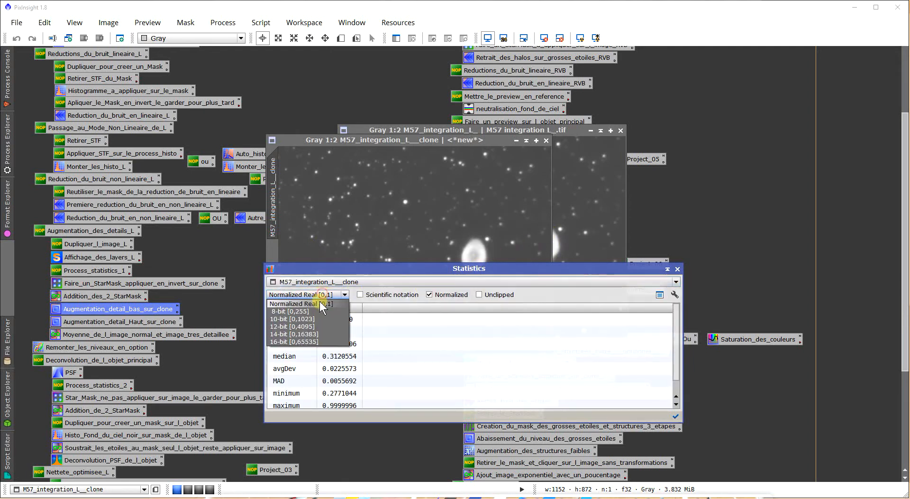
click(319, 304)
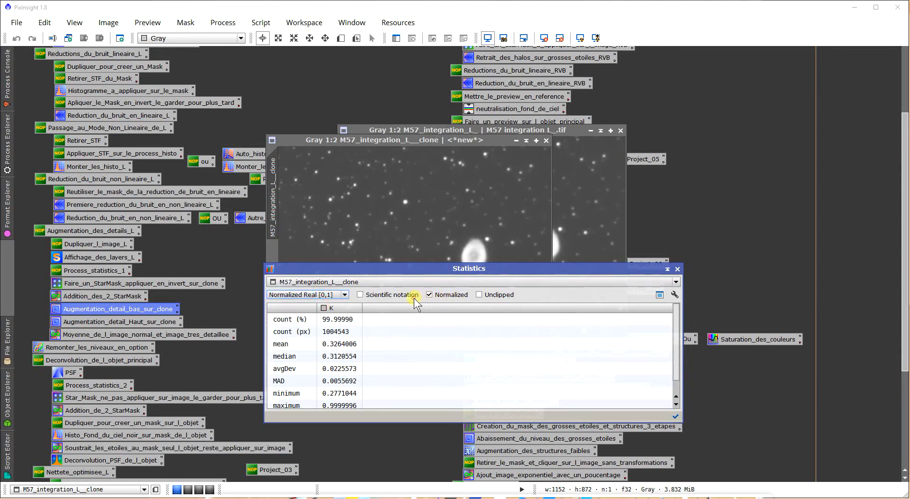
click(375, 298)
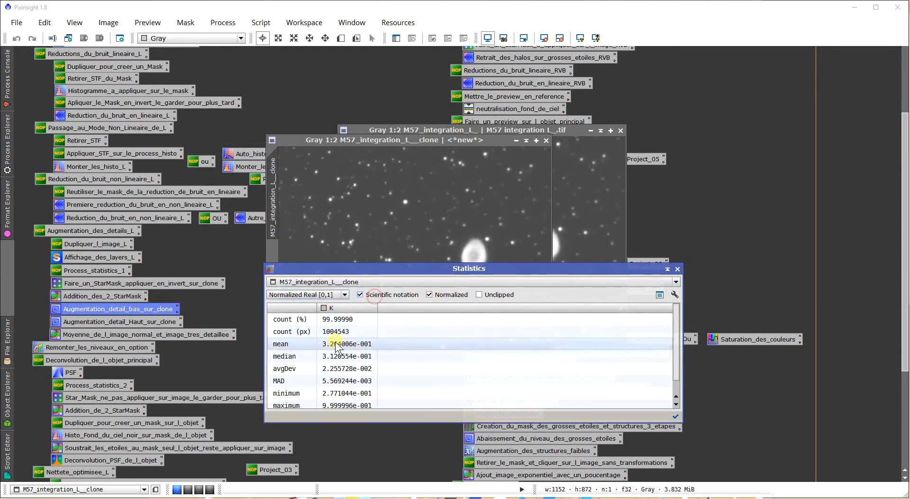
click(381, 297)
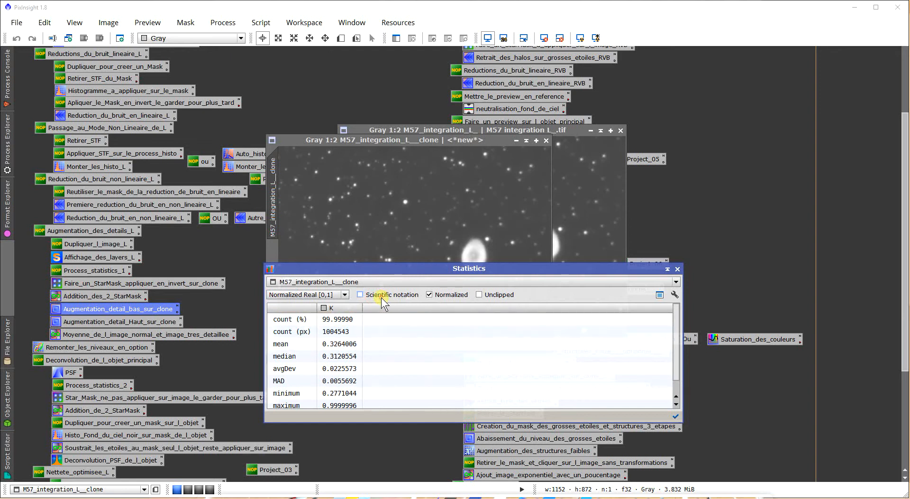
click(480, 295)
click(480, 294)
click(490, 298)
click(488, 293)
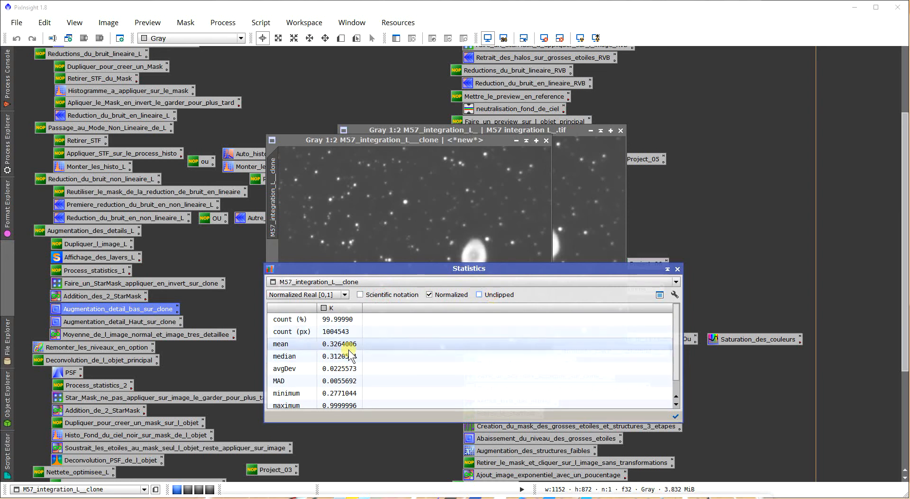
- Mark the clone's mean in Statistics and set the midtones to 0.32 in the Faire_un_StarMask_appliquer_en_invert_sur_clone process
click(337, 350)
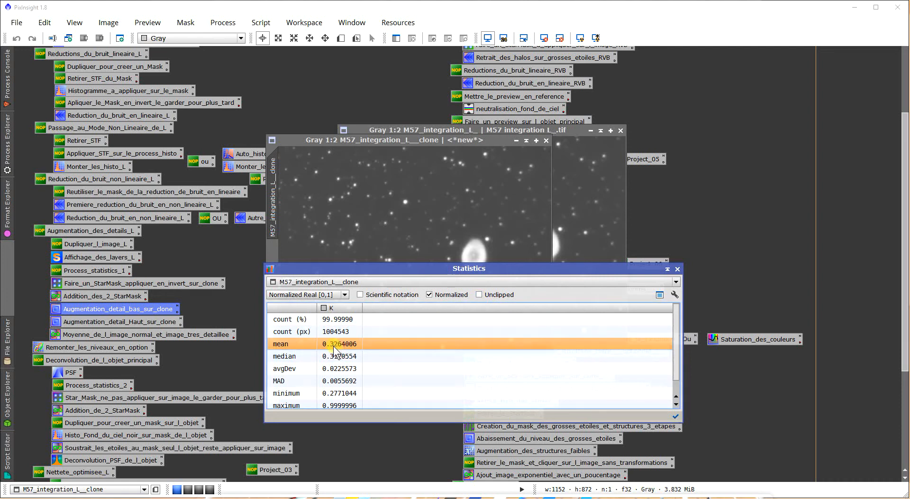
double_click(159, 284)
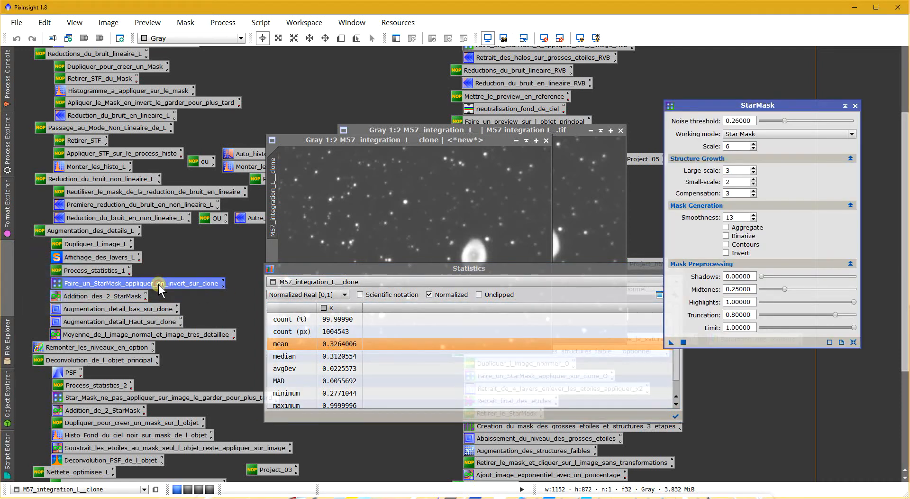
drag(695, 111, 694, 101)
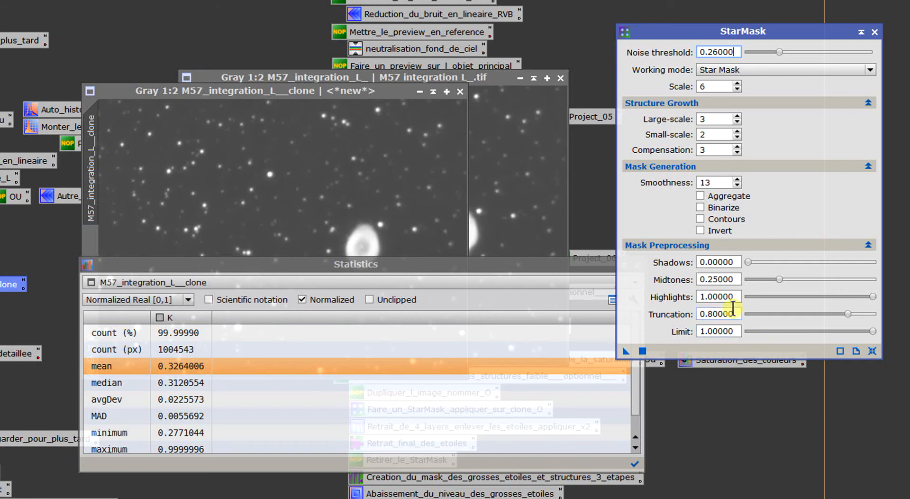
drag(733, 280, 711, 298)
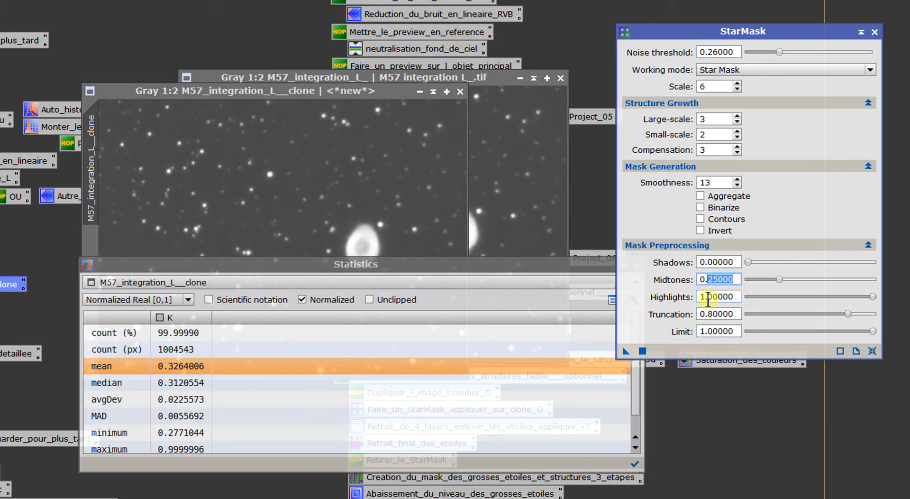
text(32)
key(Return)
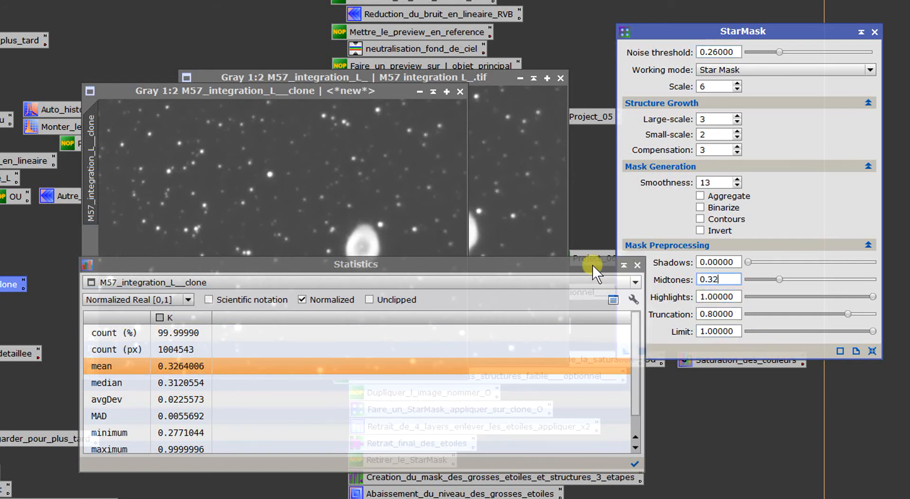
- Dismiss the Statistics window and set the StarMask noise threshold to 0.33
drag(593, 264, 519, 263)
click(564, 264)
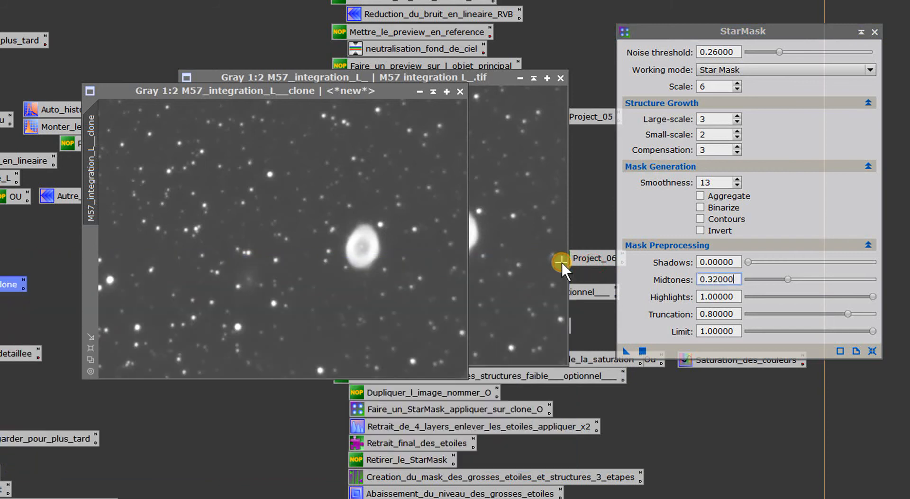
click(716, 52)
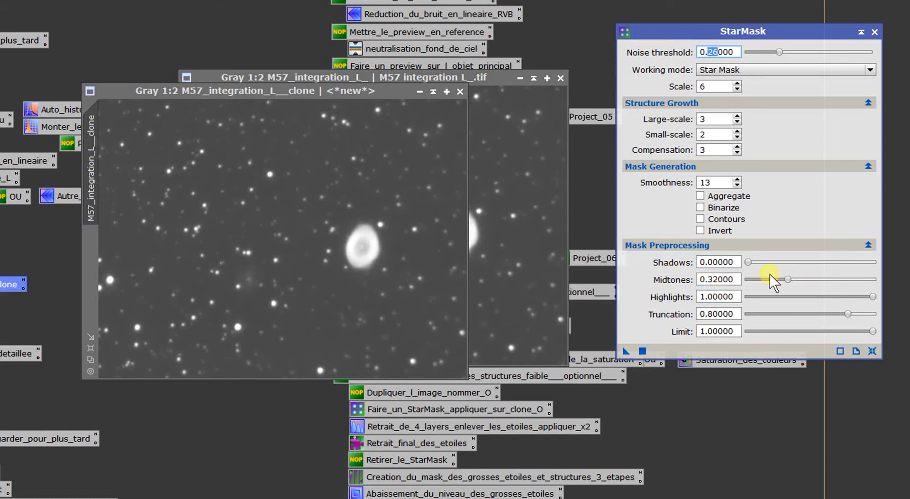
text(33)
double_click(714, 119)
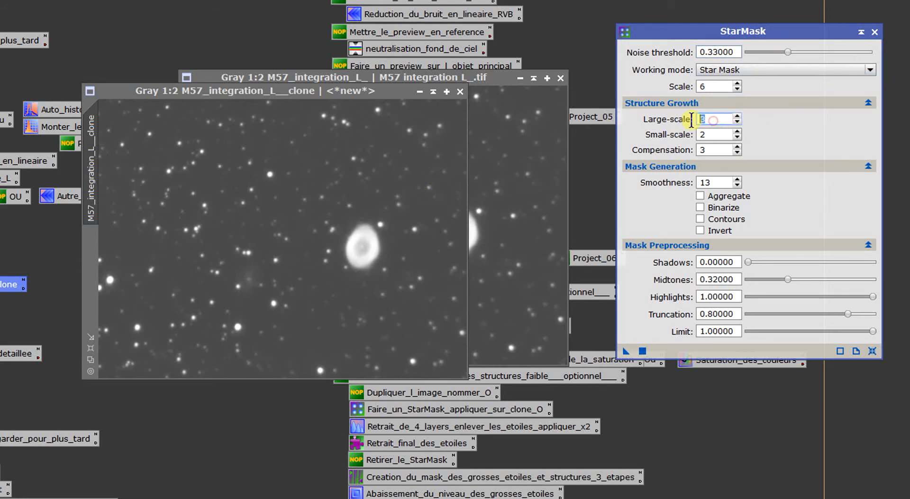
double_click(713, 150)
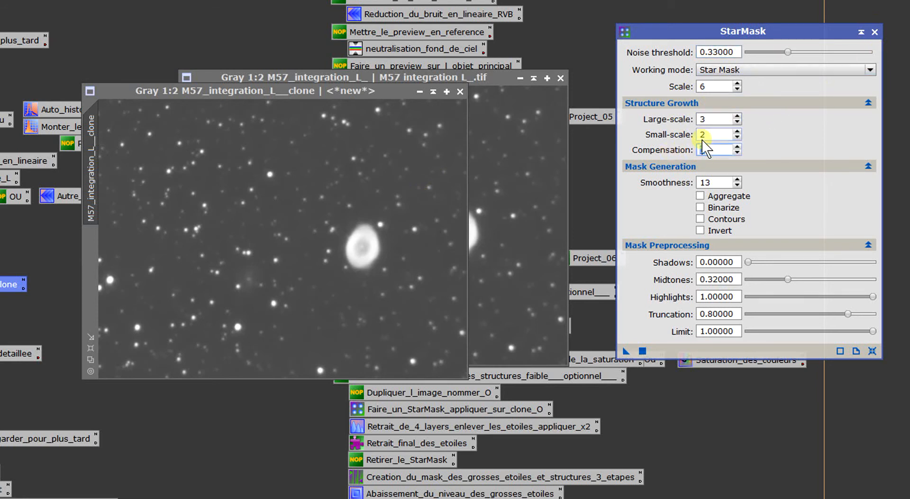
double_click(705, 119)
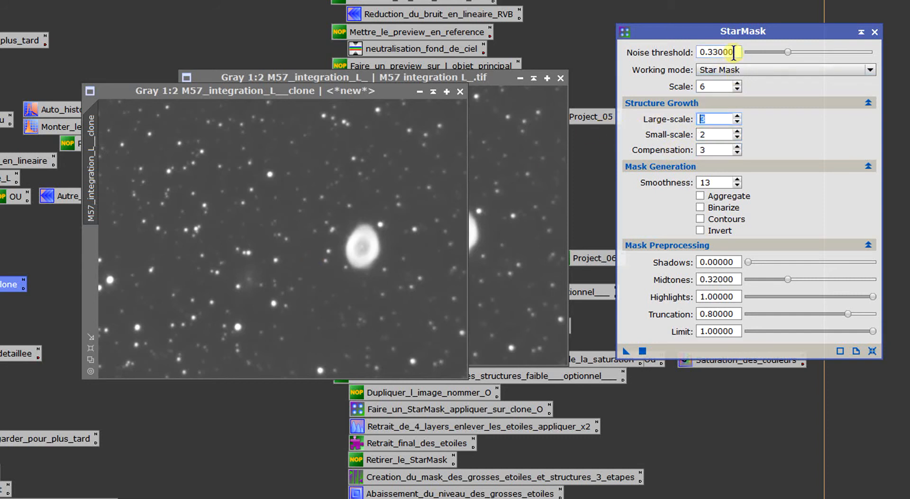
drag(734, 54, 709, 59)
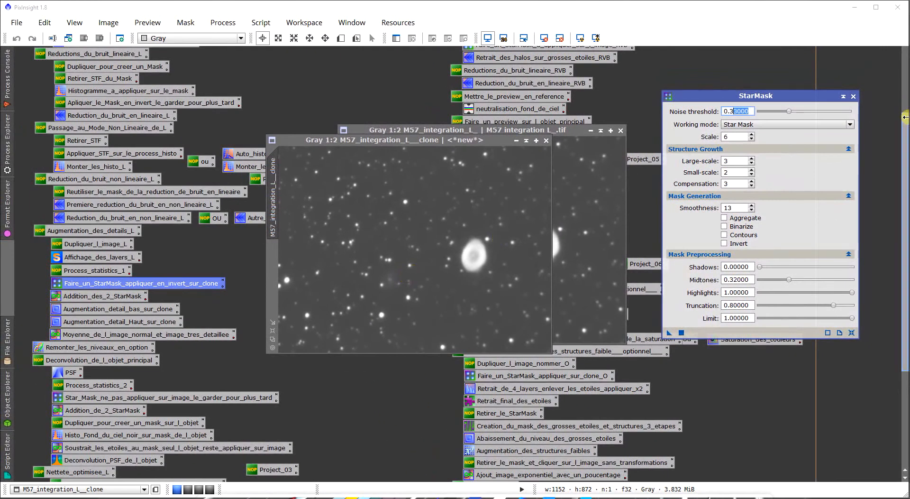
- Expand the collapsed star_mask image to examine its stars, and collapse it again
drag(905, 124, 905, 47)
click(724, 66)
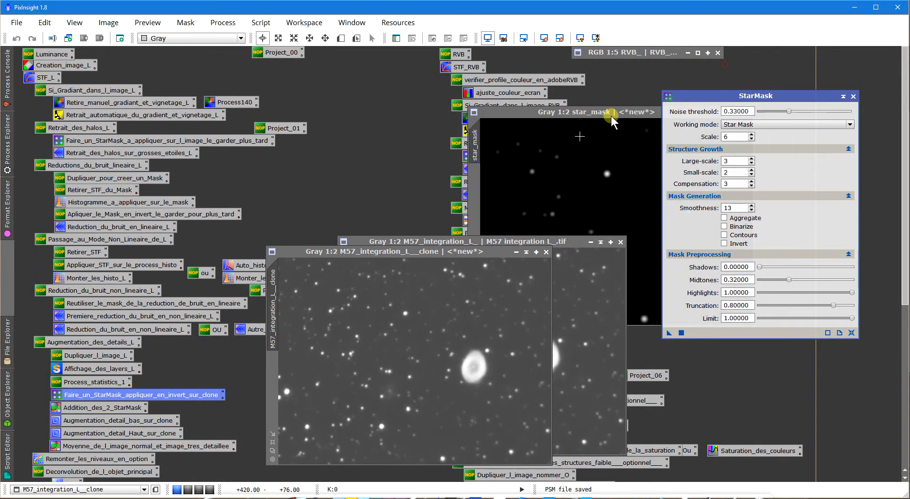
click(547, 146)
drag(545, 117, 441, 108)
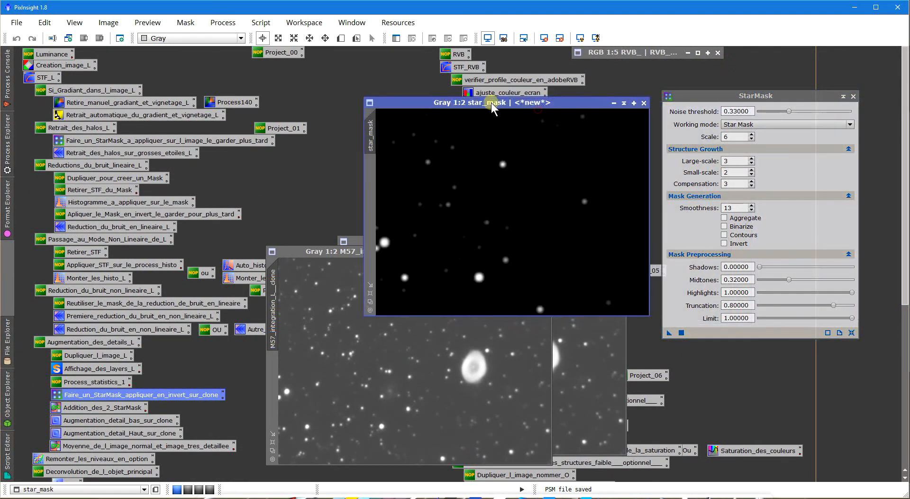
click(623, 102)
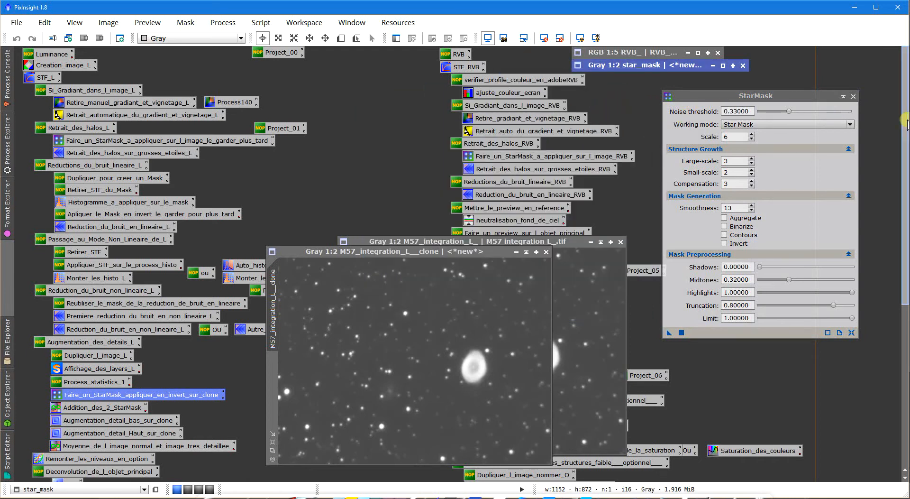
- Set the StarMask smoothness to 16, generate the mask from M57_integration_L__clone at 1:2 zoom, and close StarMask
drag(905, 122, 901, 204)
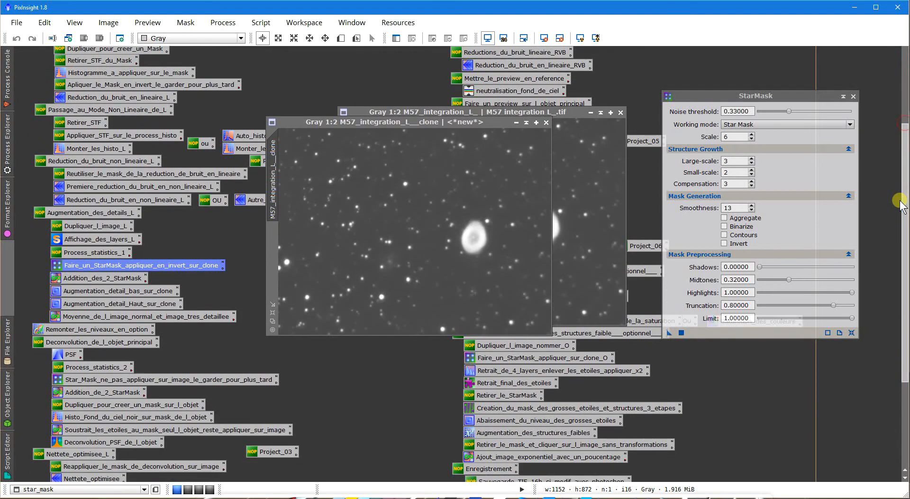
click(752, 205)
click(752, 205)
click(752, 205)
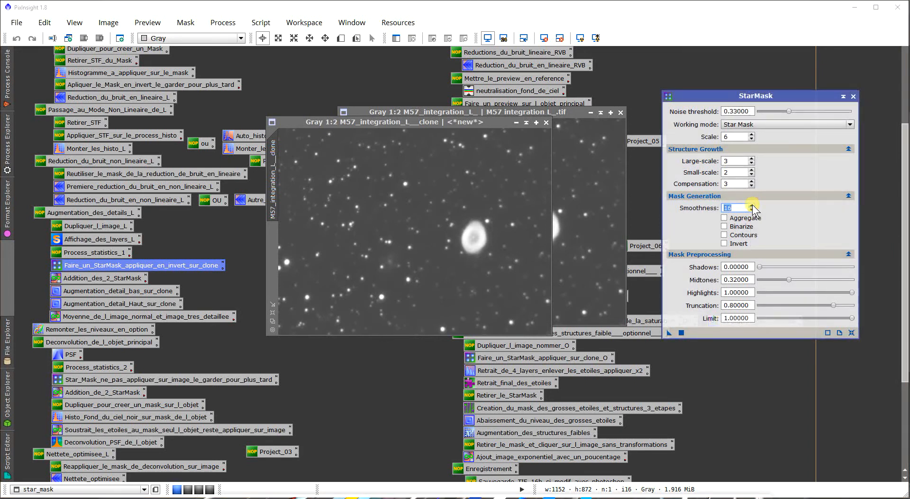
drag(669, 332, 453, 237)
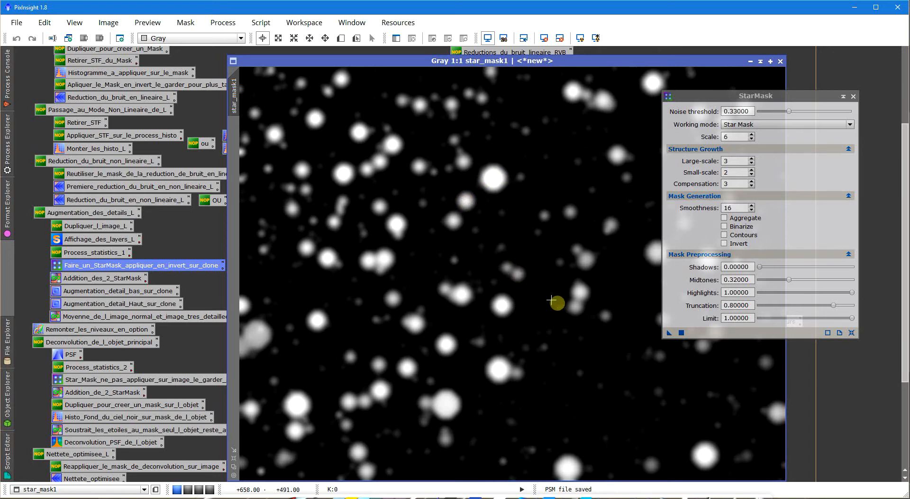
click(232, 469)
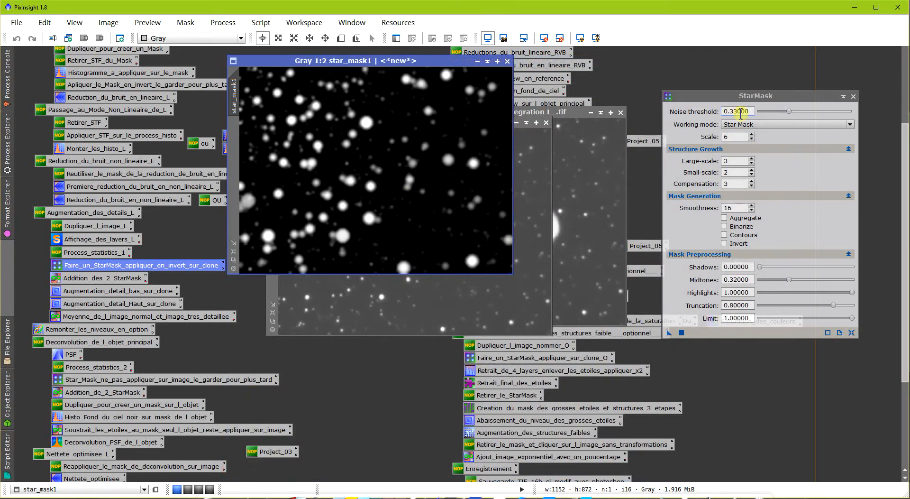
click(854, 95)
drag(474, 63, 597, 88)
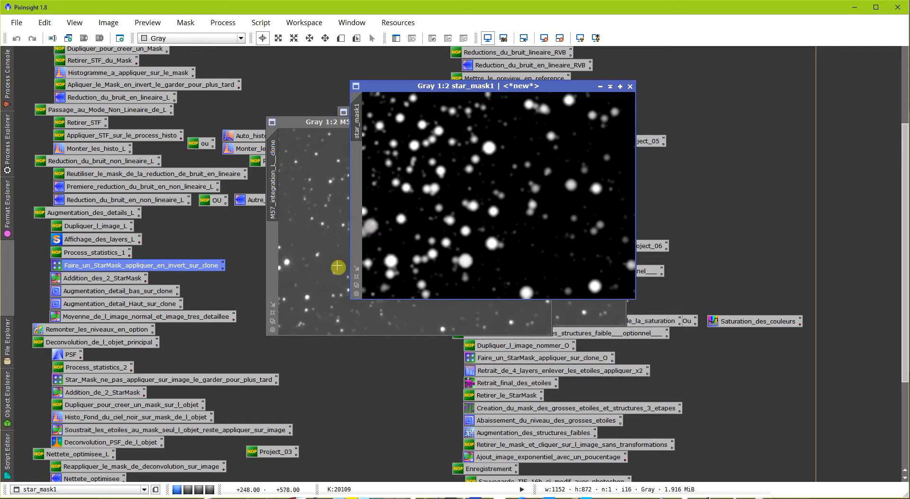
- Compare star_mask with star_mask1 by laying one window exactly over the other, and collapse star_mask again
click(84, 304)
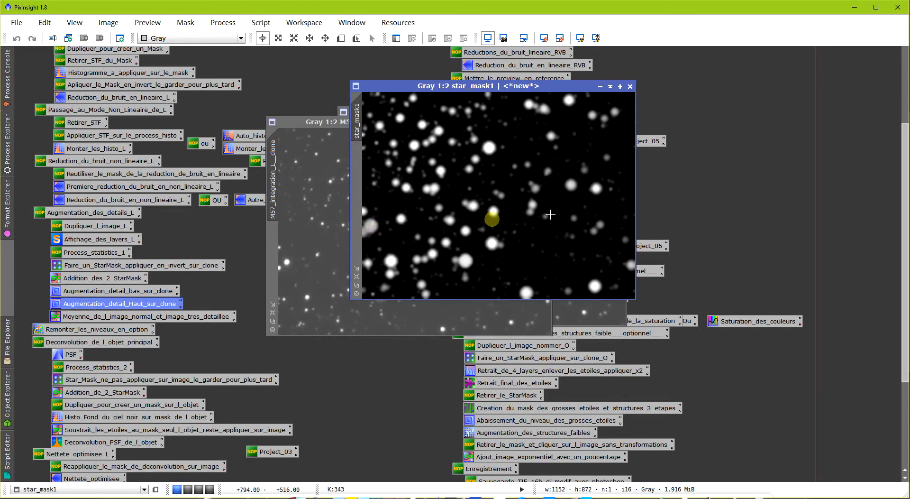
scroll(905, 190, up, 1)
scroll(904, 189, up, 3)
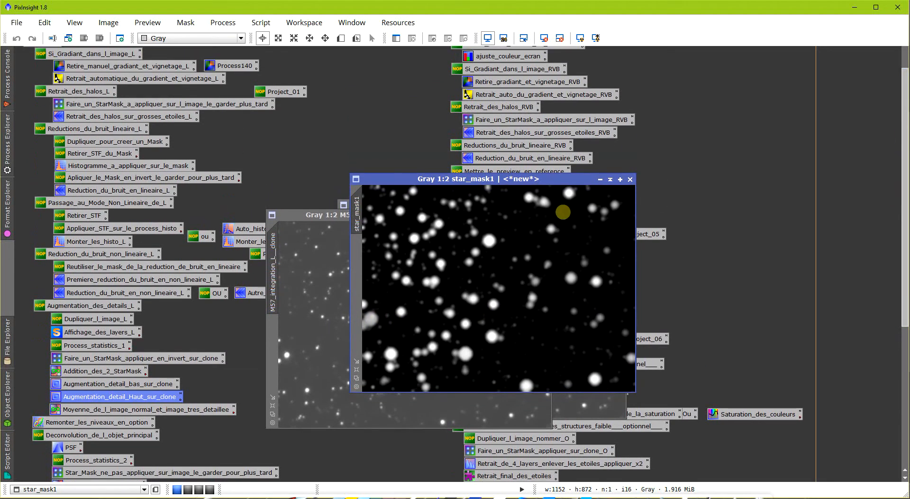
scroll(906, 159, up, 1)
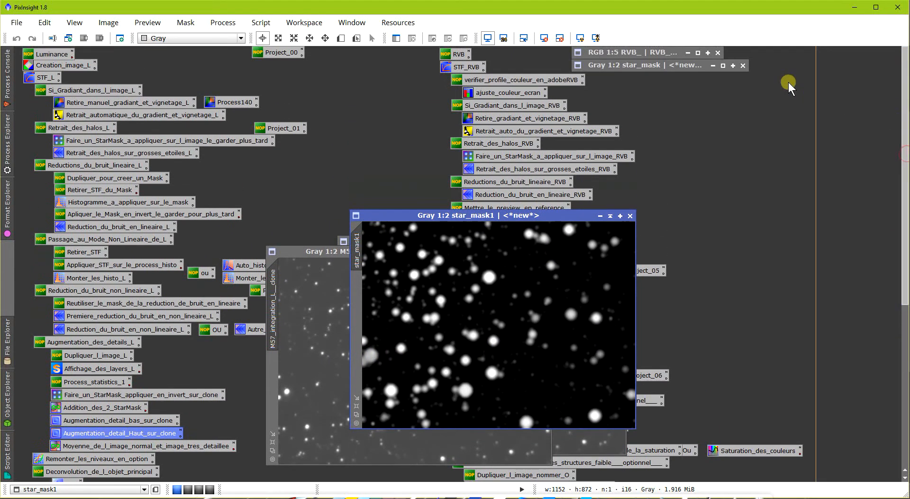
click(724, 66)
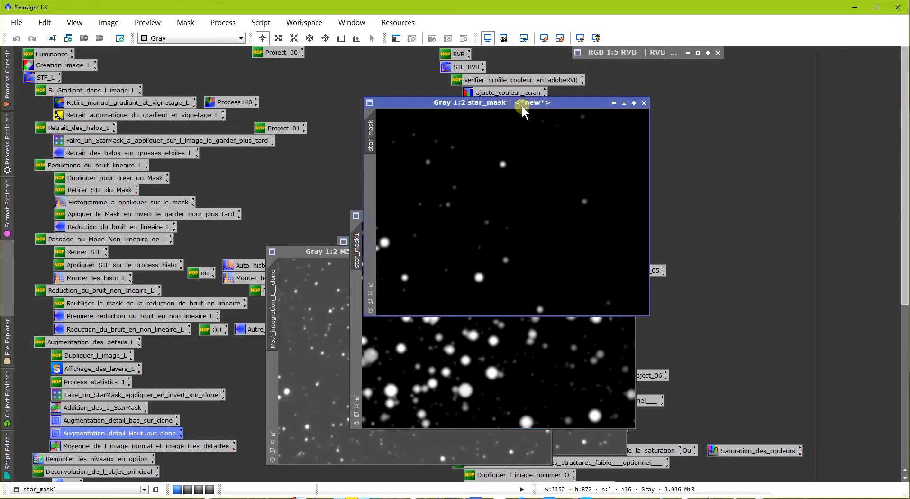
drag(523, 102, 511, 218)
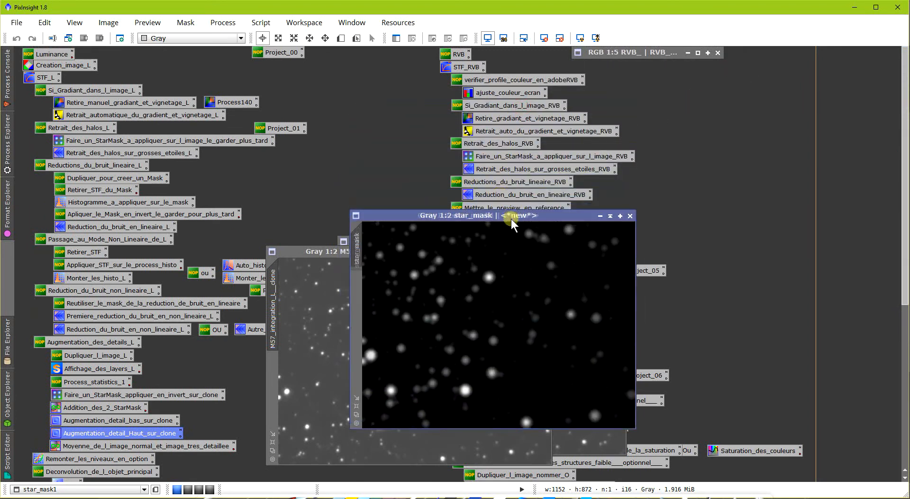
click(610, 215)
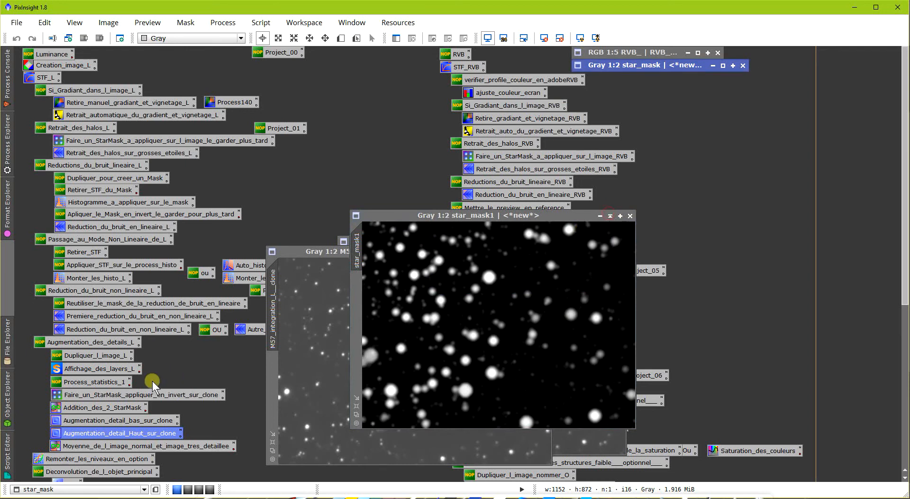
- Open the Addition_des_2_StarMask PixelMath process and review its expression summing star_mask and star_mask1
click(95, 408)
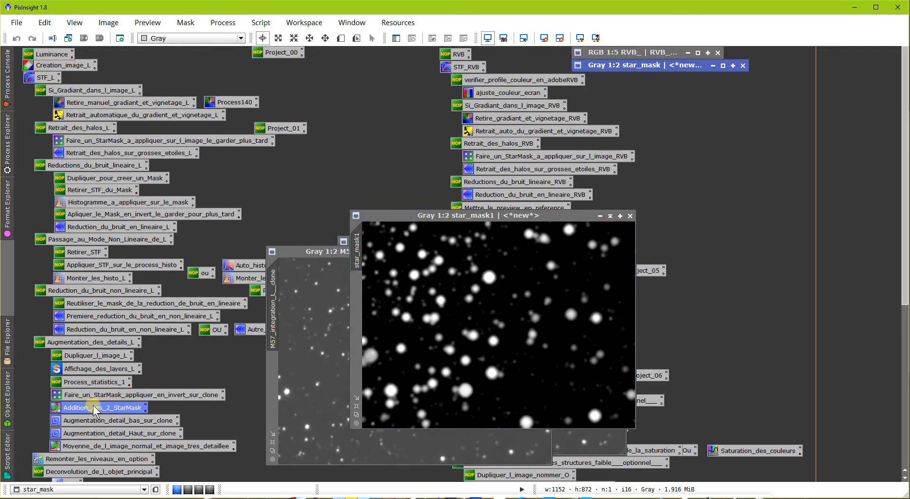
double_click(94, 407)
drag(443, 355, 500, 292)
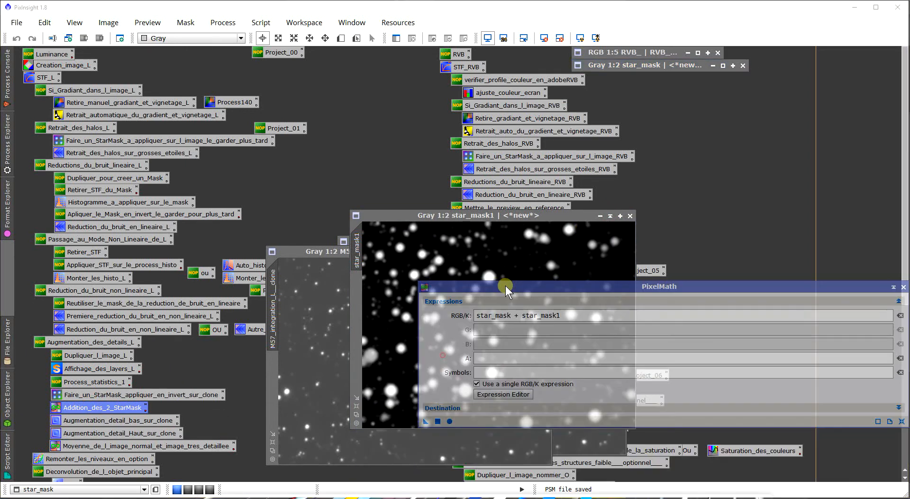
double_click(510, 316)
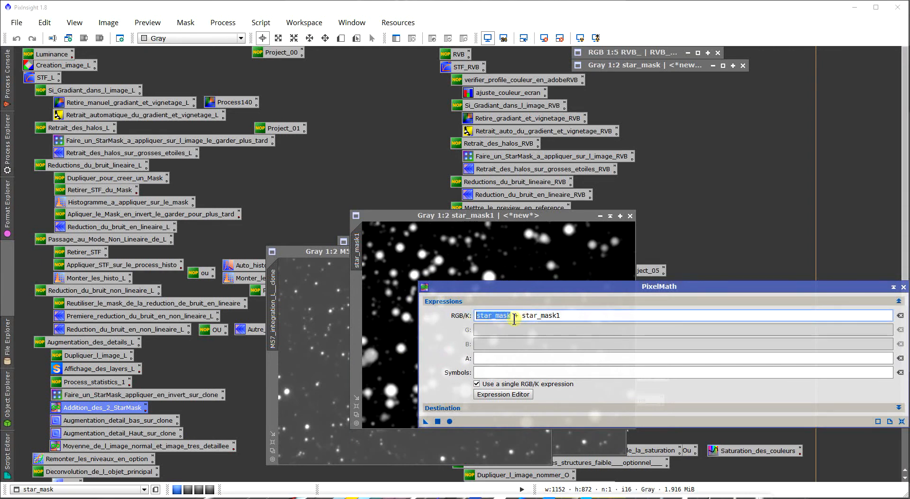
drag(524, 318, 548, 319)
drag(584, 286, 582, 190)
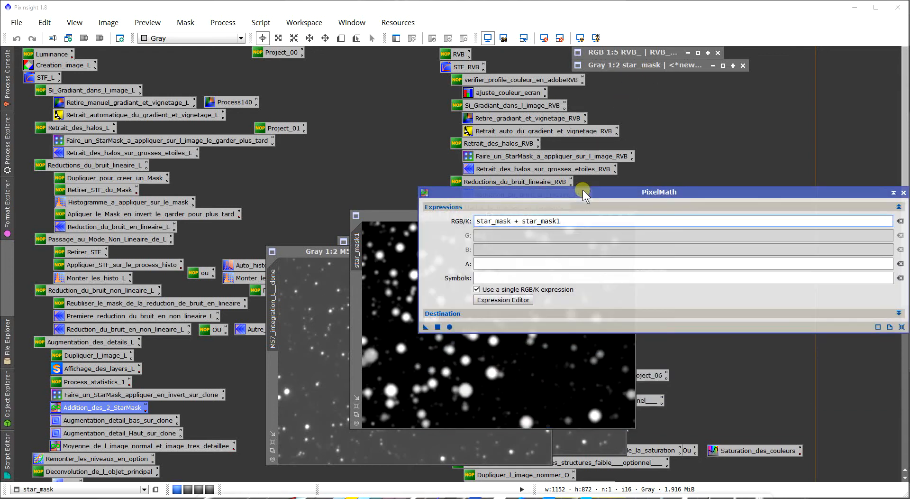
- Check the new image Id full_Star_Mask in the PixelMath destination, execute the mask addition, and close PixelMath
click(517, 315)
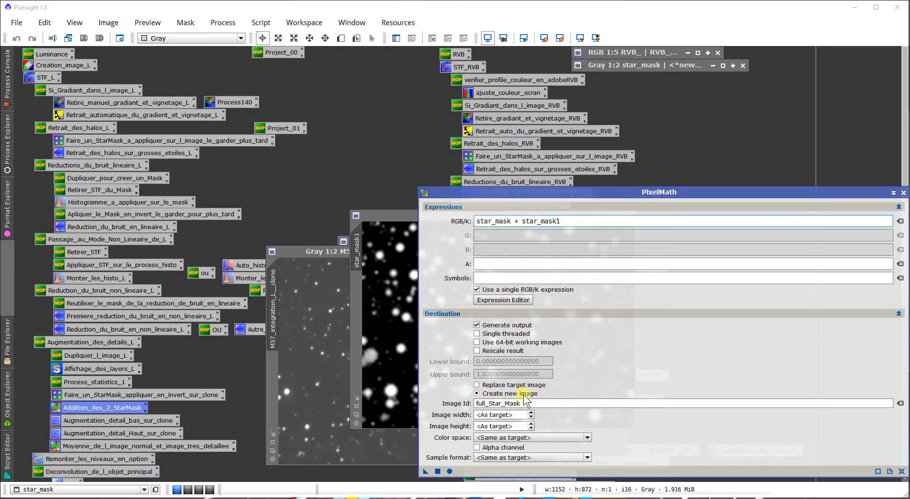
drag(519, 402, 466, 404)
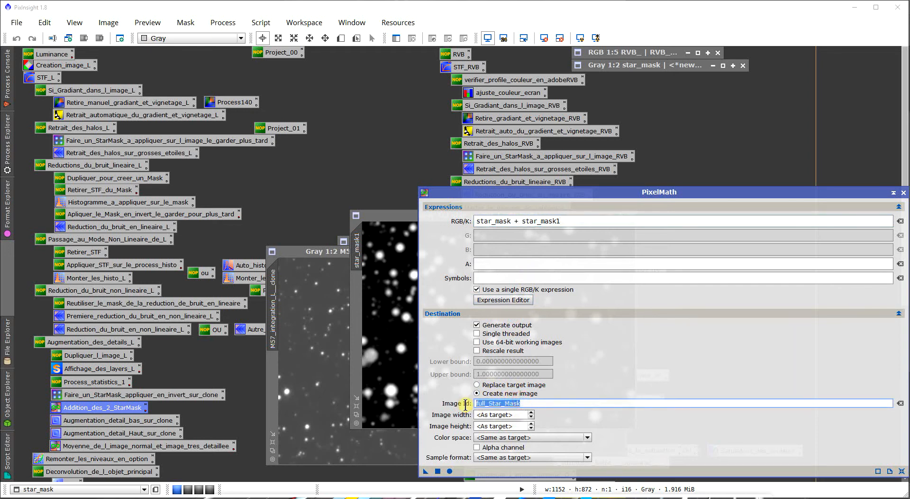
click(522, 403)
click(531, 315)
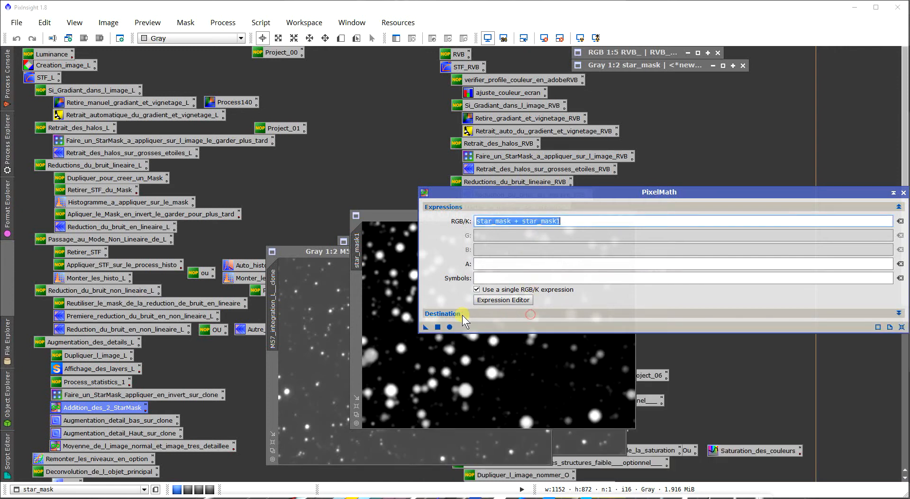
click(437, 326)
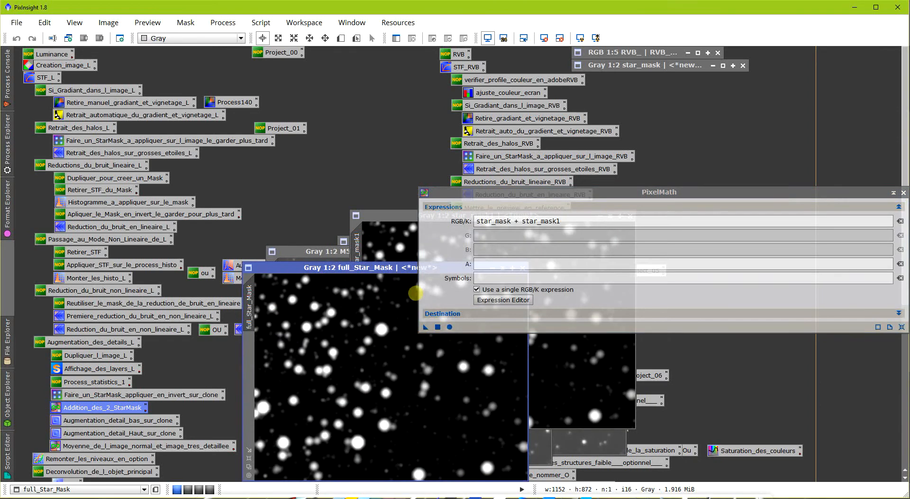
click(904, 193)
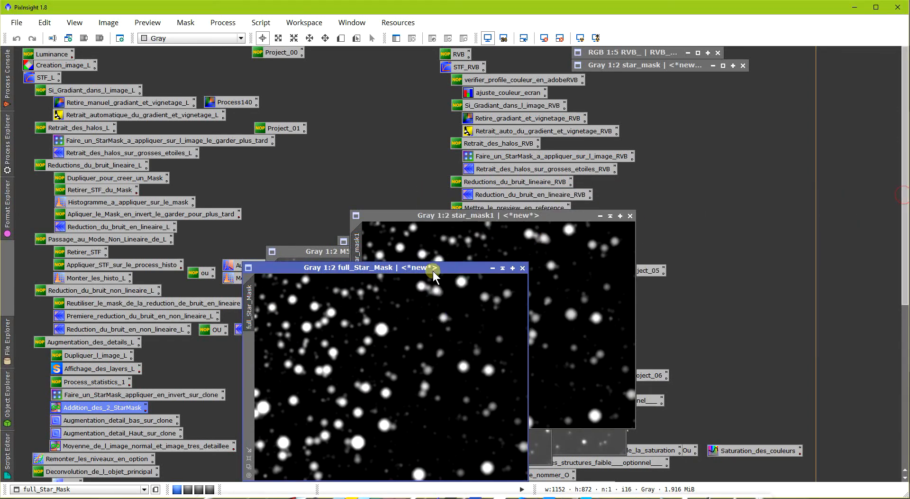
- Place full_Star_Mask beside star_mask1 for comparison and close star_mask1
drag(434, 274, 807, 217)
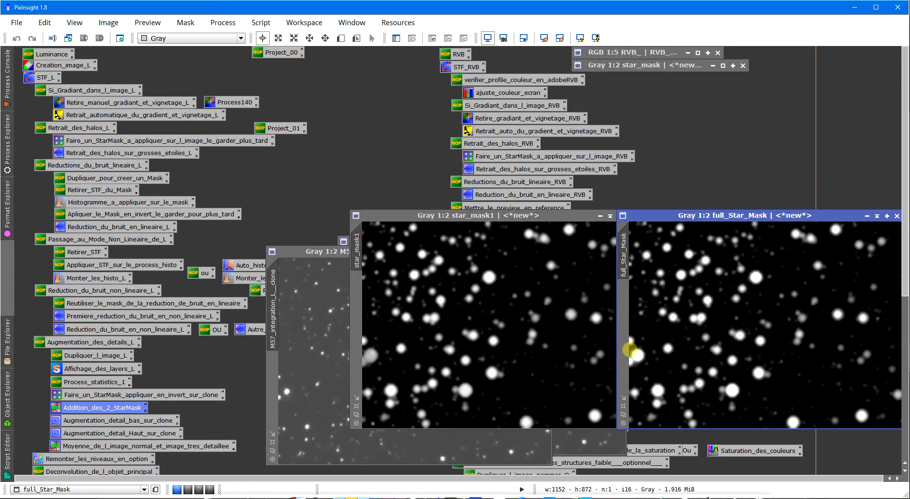
drag(574, 216, 516, 216)
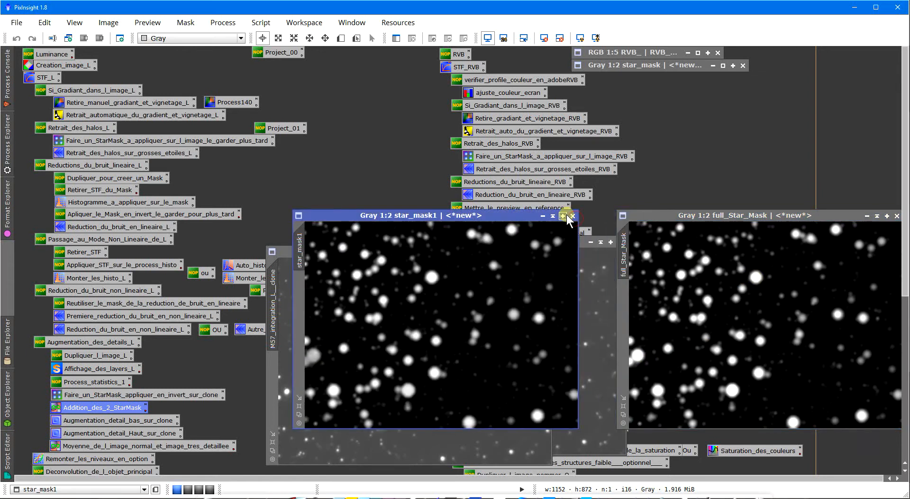
click(573, 215)
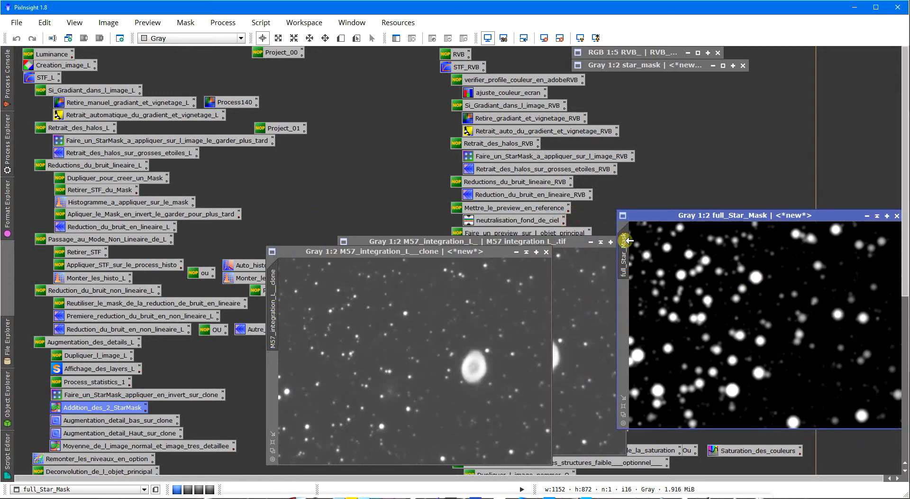
- Apply full_Star_Mask as the mask of M57_integration_L__clone and invert it so the stars are protected
mouse_move(627, 242)
mouse_down()
mouse_move(589, 264)
mouse_move(278, 346)
mouse_move(273, 364)
mouse_up()
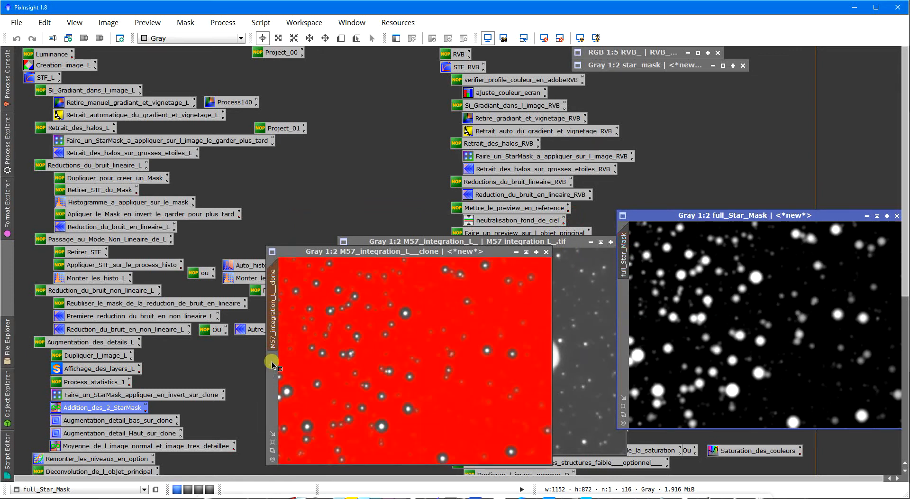
click(369, 319)
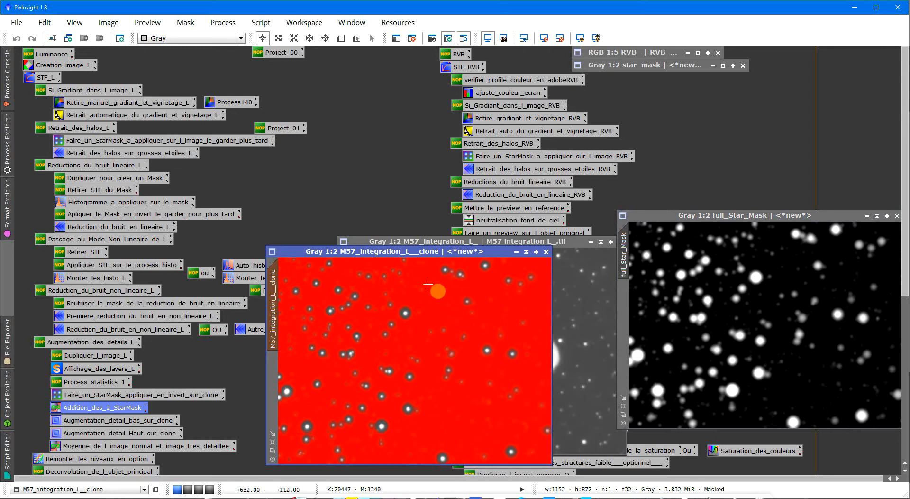
right_click(404, 294)
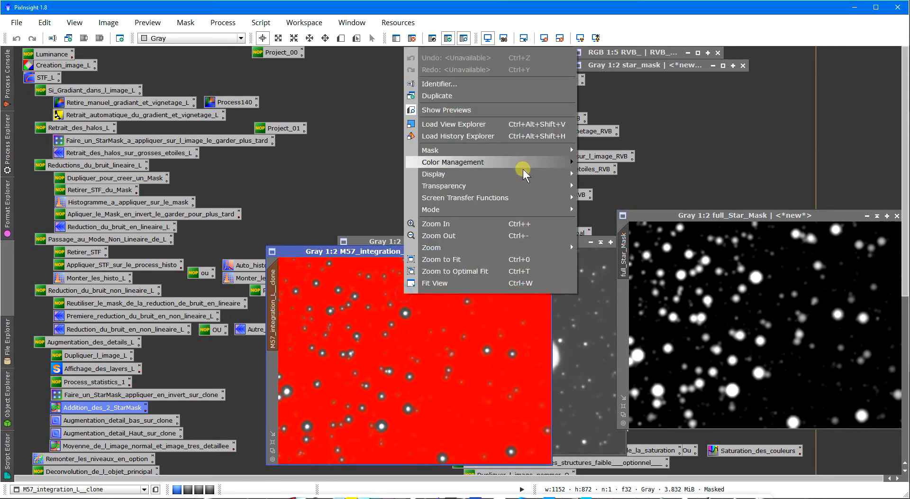
mouse_move(574, 155)
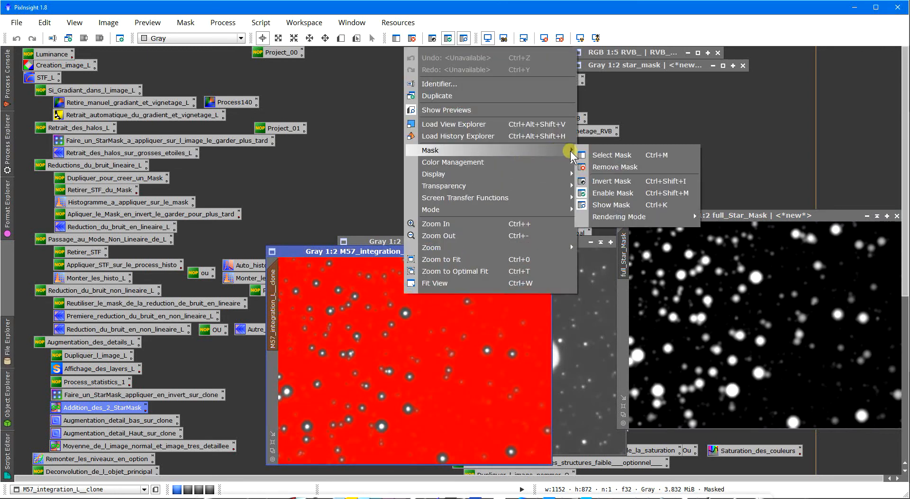
click(599, 180)
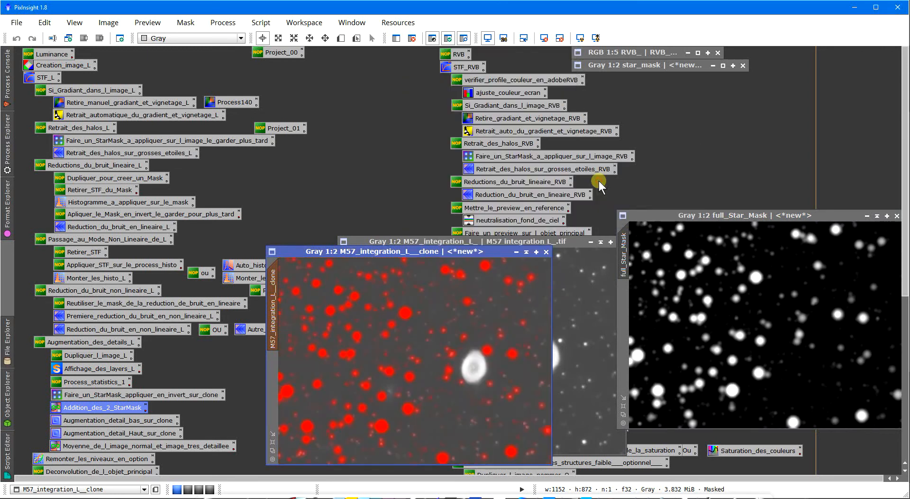
- Hide the red mask overlay on M57_integration_L__clone while keeping the mask enabled
right_click(397, 303)
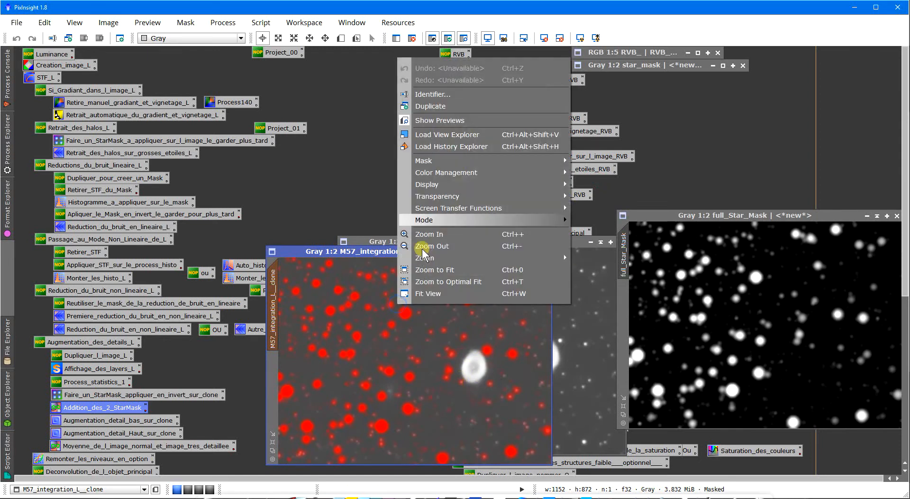
mouse_move(505, 161)
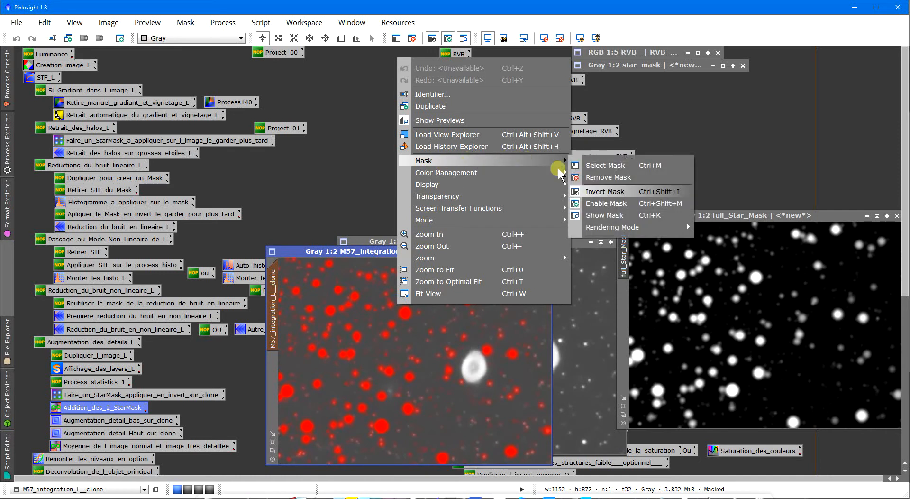
click(603, 217)
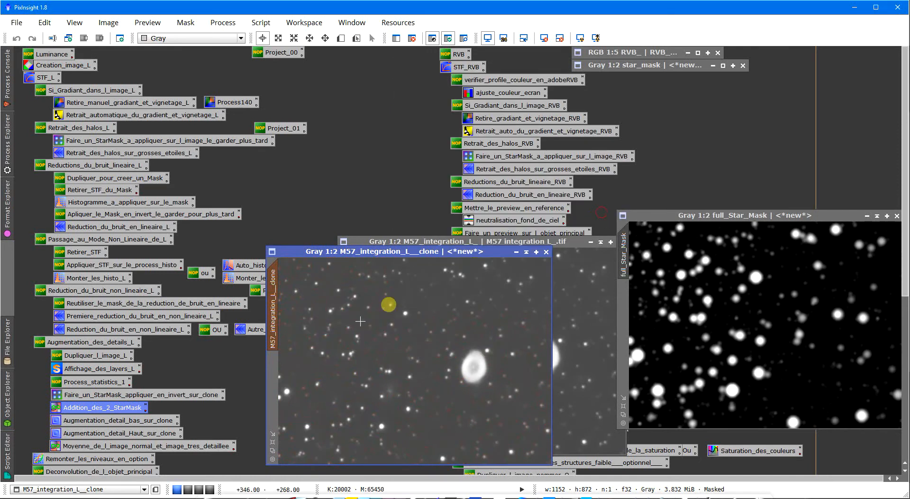
- Open the Augmentation_detail_bas_sur_clone HDRMultiscaleTransform process and place its window over full_Star_Mask, clear of the clone
double_click(126, 420)
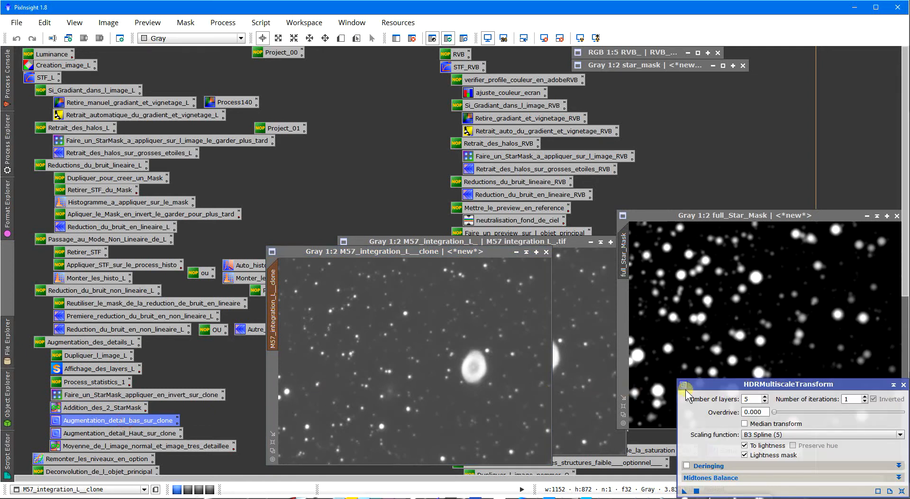
drag(686, 391, 650, 232)
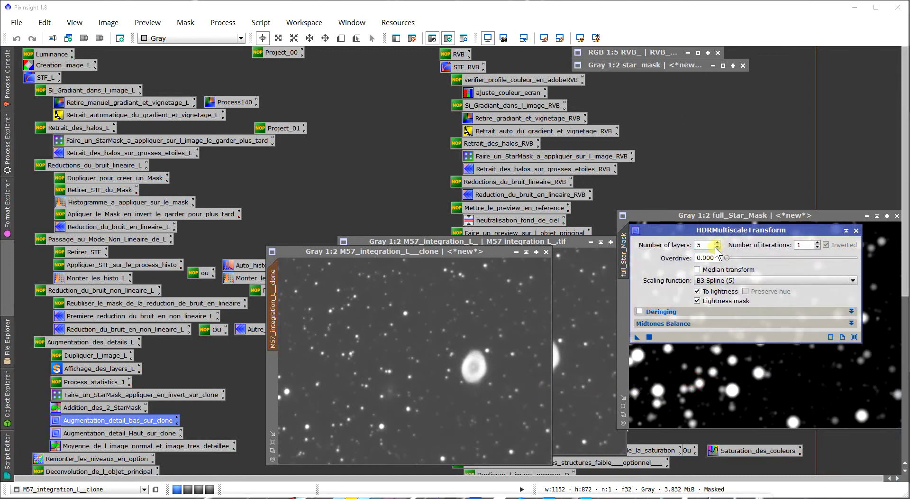
click(91, 369)
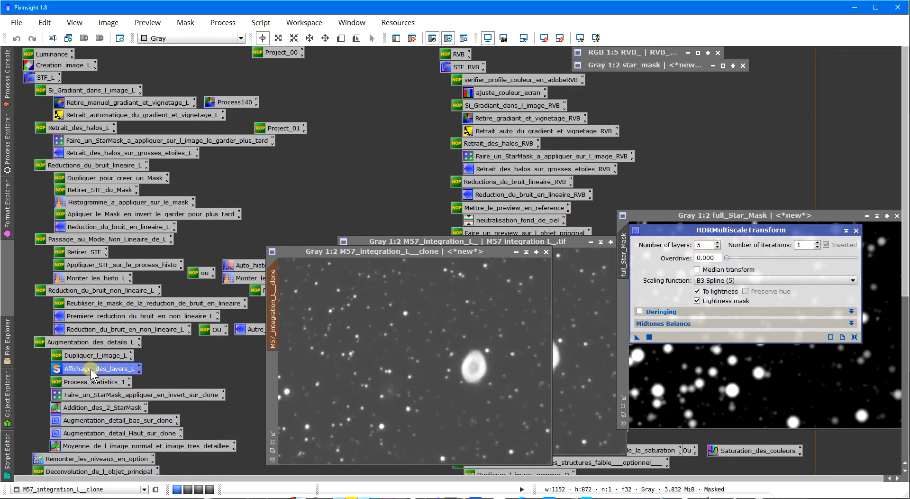
- Try HDRMultiscaleTransform with 4 layers on M57_integration_L__clone, inspect the ring nebula at 1:1, and undo it
click(718, 247)
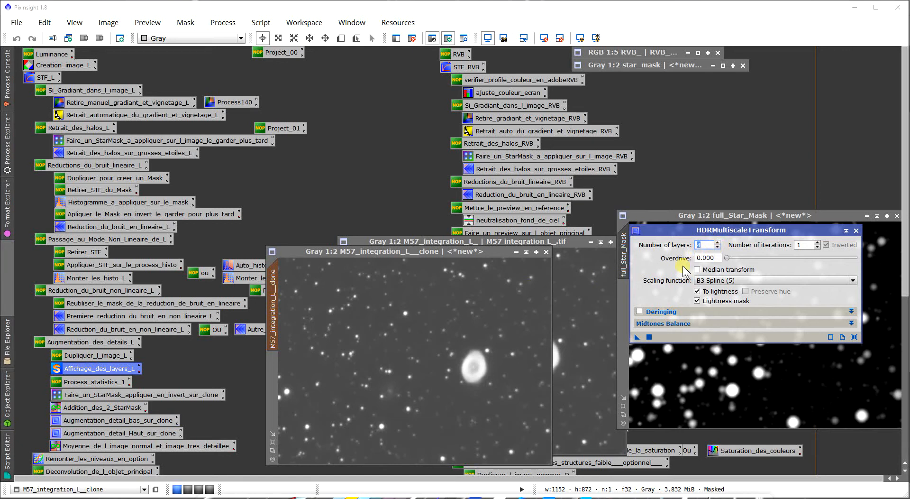
drag(638, 338, 439, 351)
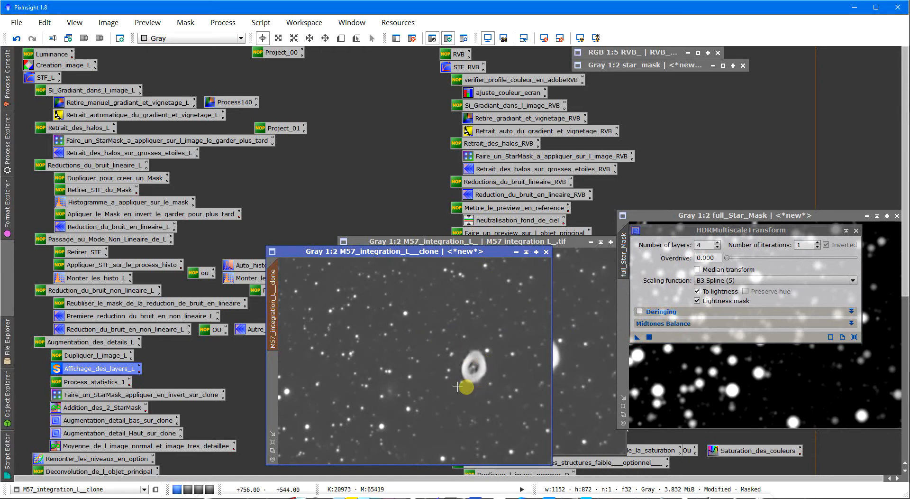
scroll(475, 368, up, 1)
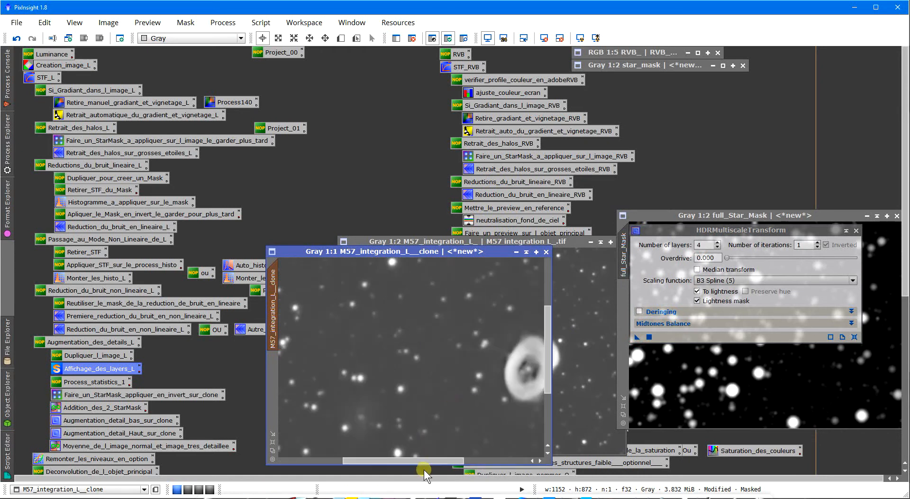
drag(433, 462, 479, 467)
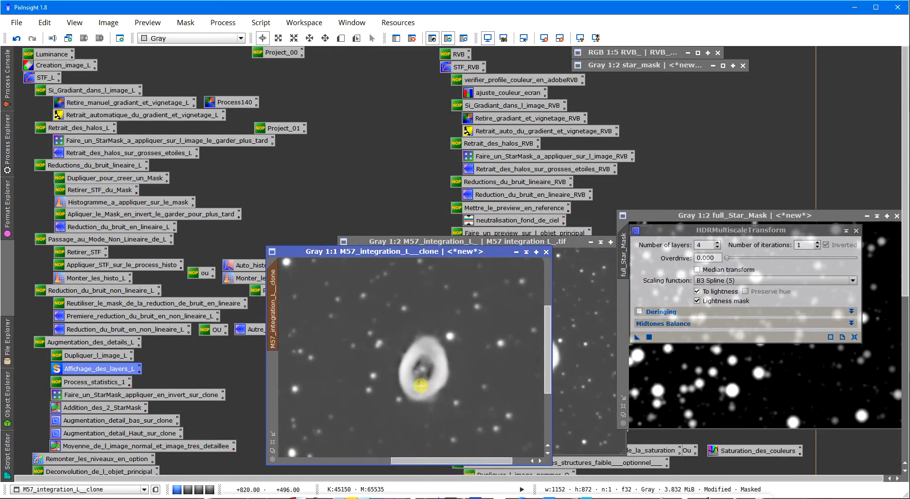
click(22, 38)
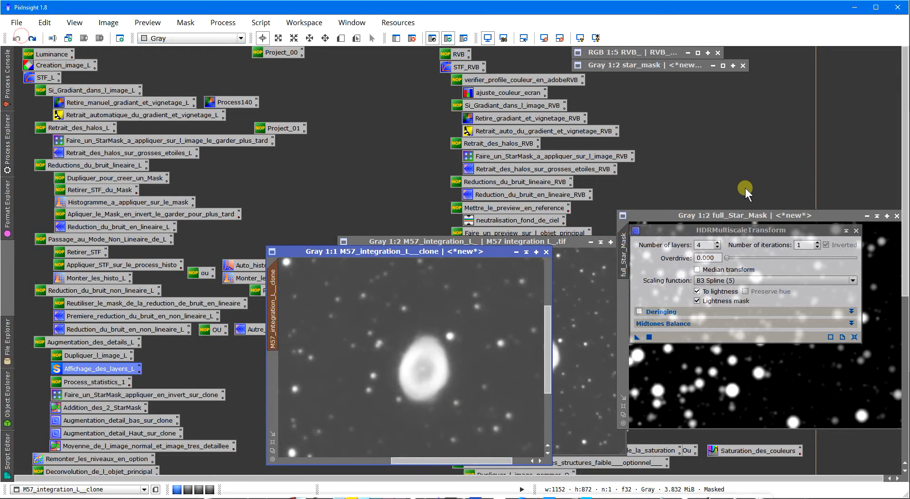
- Apply HDRMultiscaleTransform with 3 layers to M57_integration_L__clone and close the process window
click(717, 247)
drag(638, 336, 424, 323)
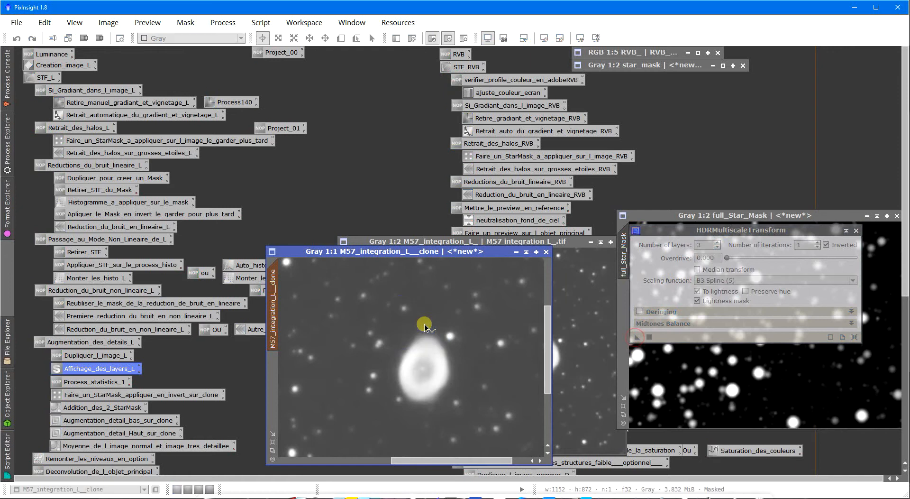
scroll(455, 347, down, 1)
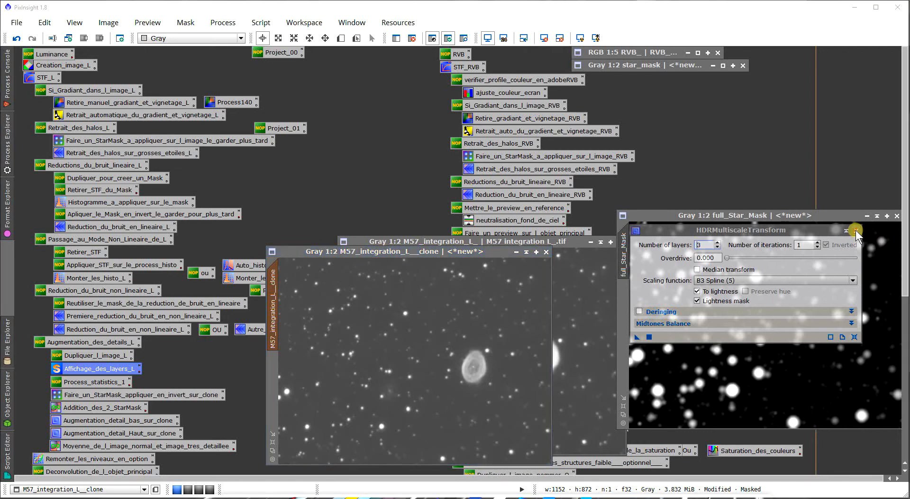
click(856, 230)
- Try the Augmentation_detail_Haut_sur_clone process with 2 layers and 0.100 overdrive on the clone, and undo it
double_click(150, 433)
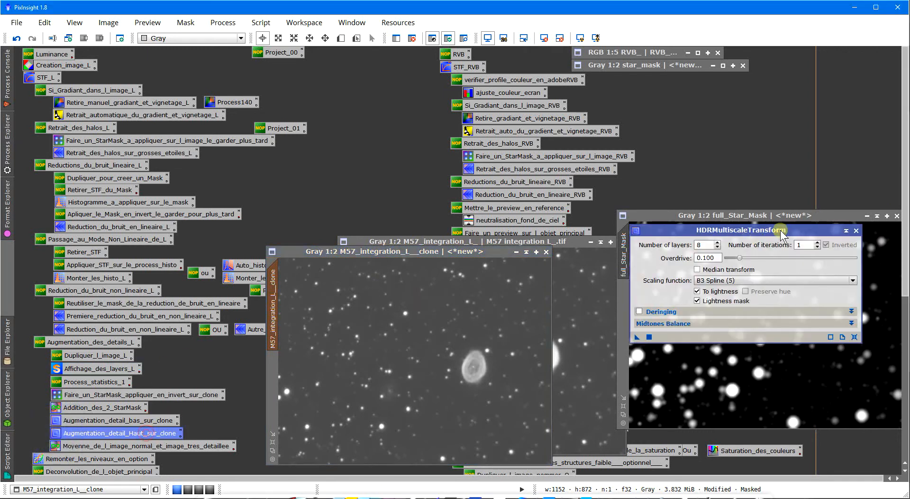
click(717, 247)
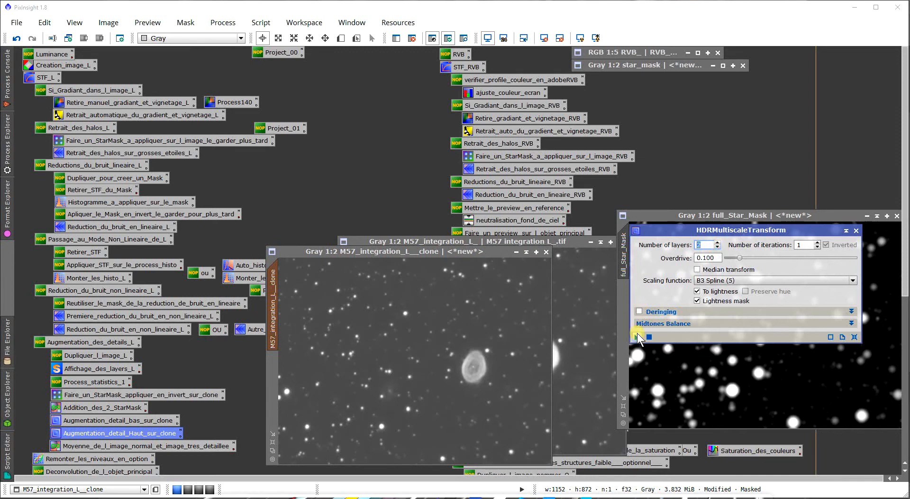
drag(638, 337, 429, 332)
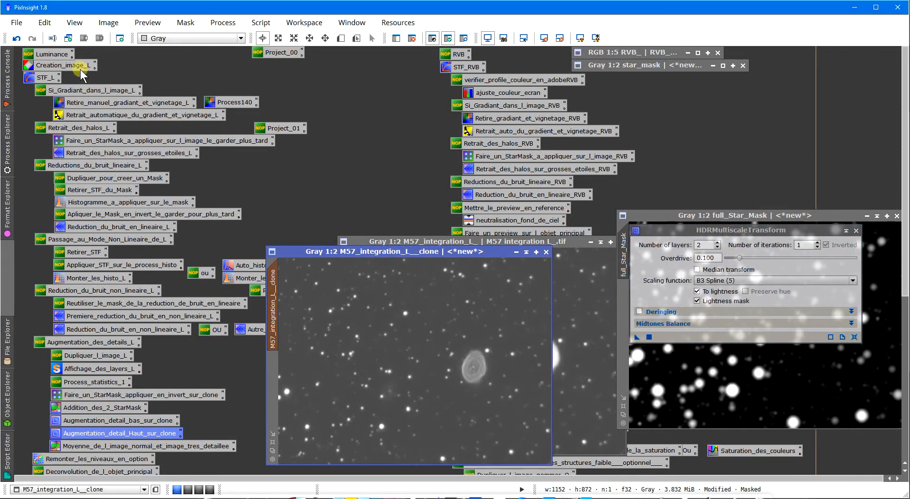
click(17, 38)
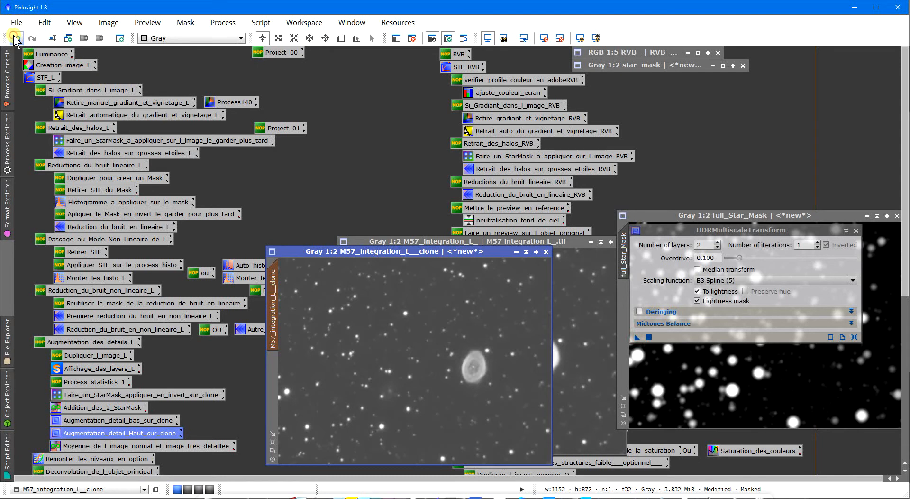
- Try HDRMultiscaleTransform with 4 layers and 0.100 overdrive on the clone, and undo it
click(718, 242)
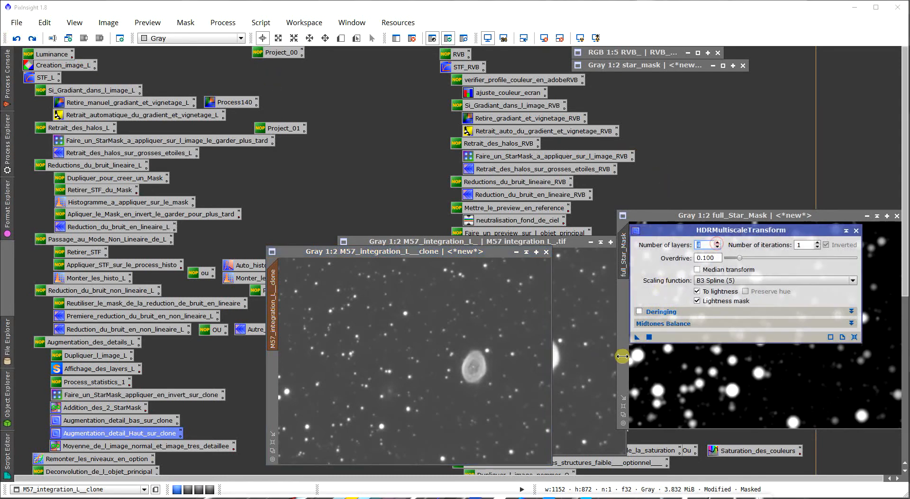
mouse_move(638, 337)
mouse_down()
mouse_move(579, 350)
mouse_move(508, 346)
mouse_up()
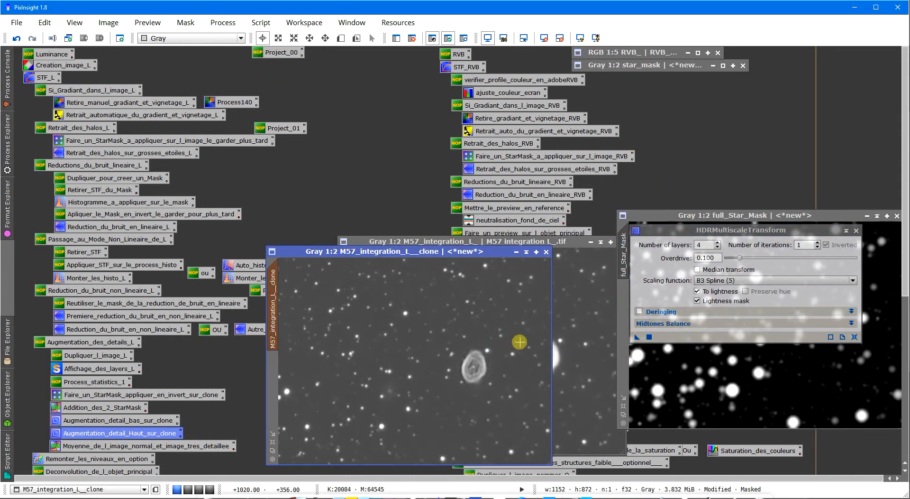
click(16, 37)
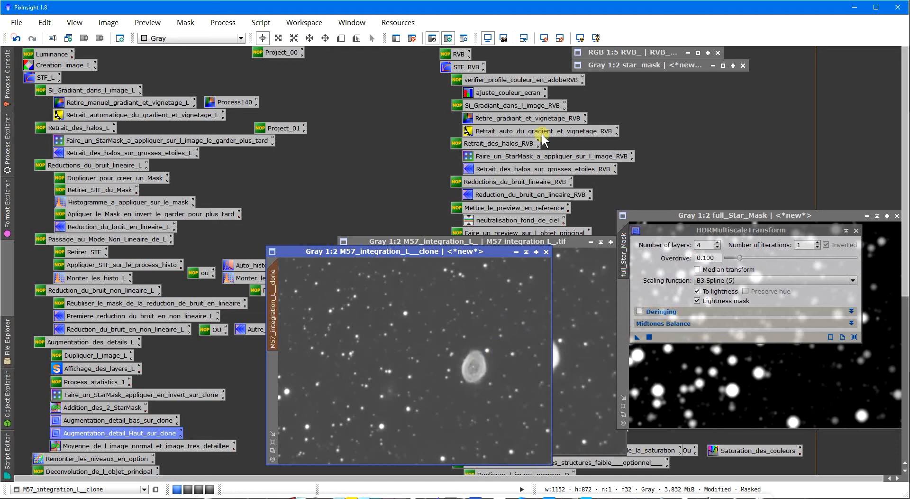
- Try HDRMultiscaleTransform with 3 layers and 0.100 overdrive on the clone, undo it, and close the process window
click(717, 247)
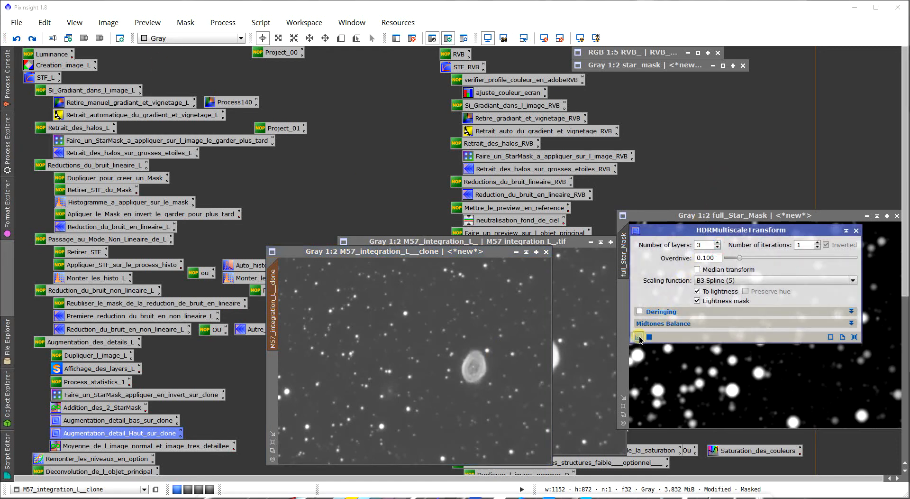
drag(637, 337, 488, 318)
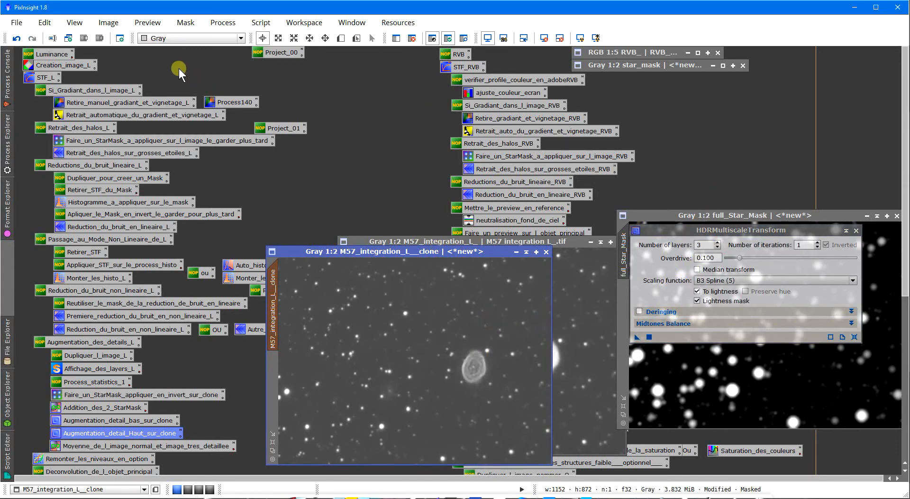
click(16, 38)
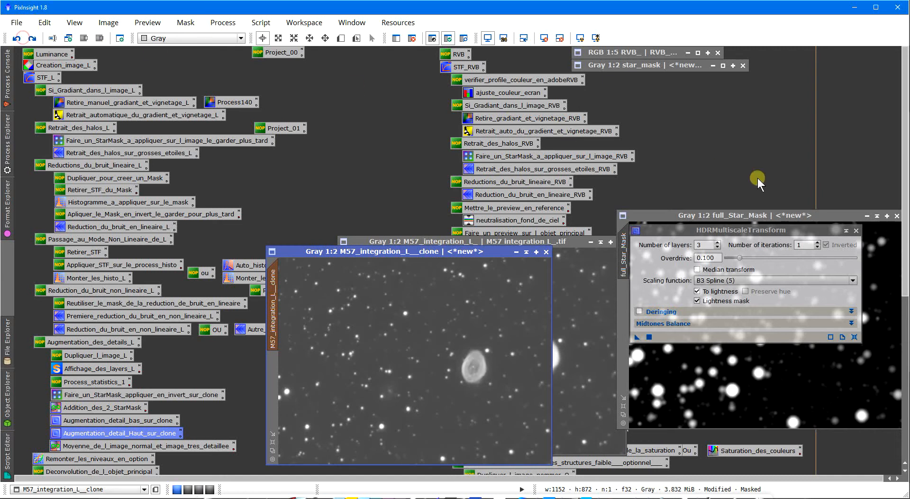
double_click(707, 244)
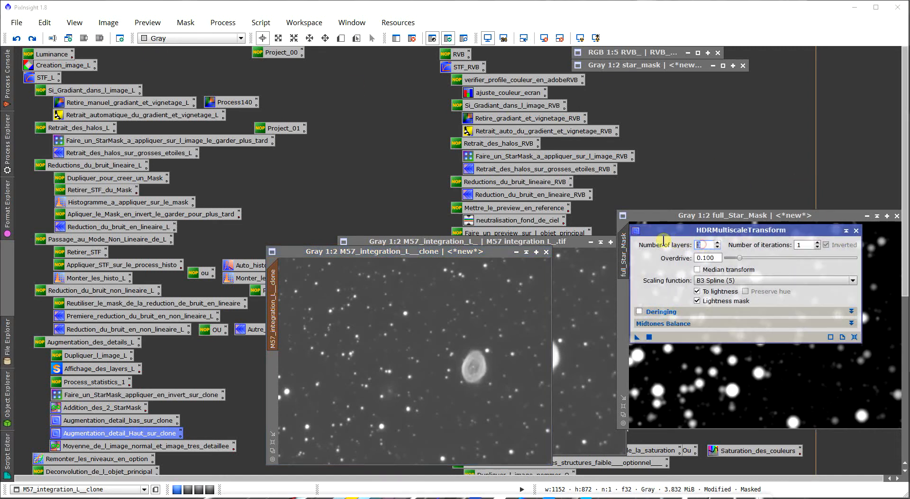
click(856, 230)
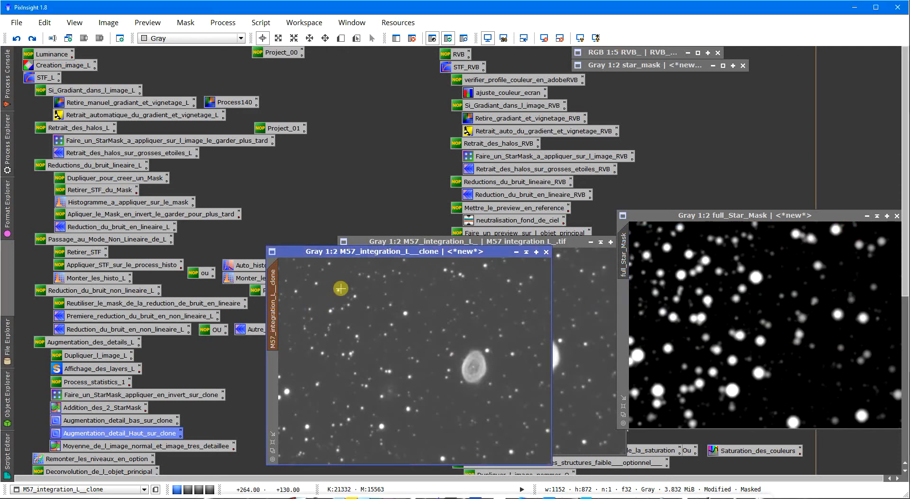
- Remove the mask from M57_integration_L__clone and align the clone's window beside the original M57_integration_L_ image for comparison
right_click(292, 271)
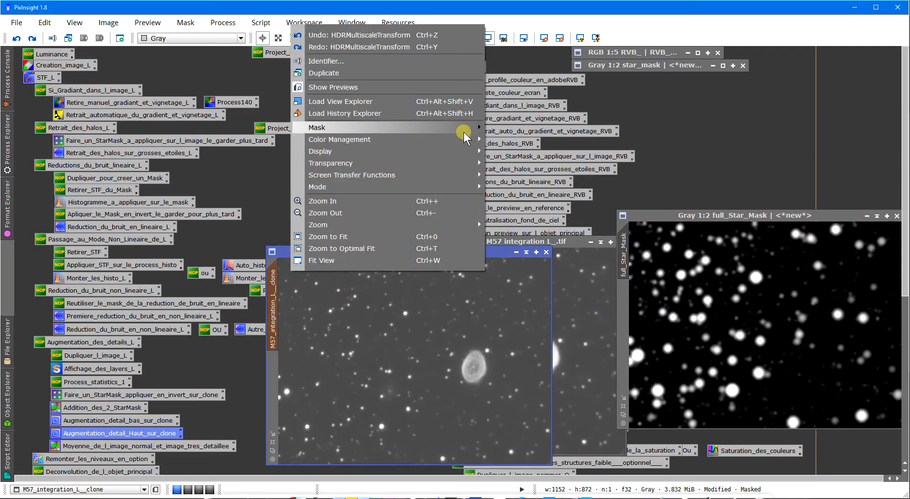
mouse_move(463, 127)
click(514, 140)
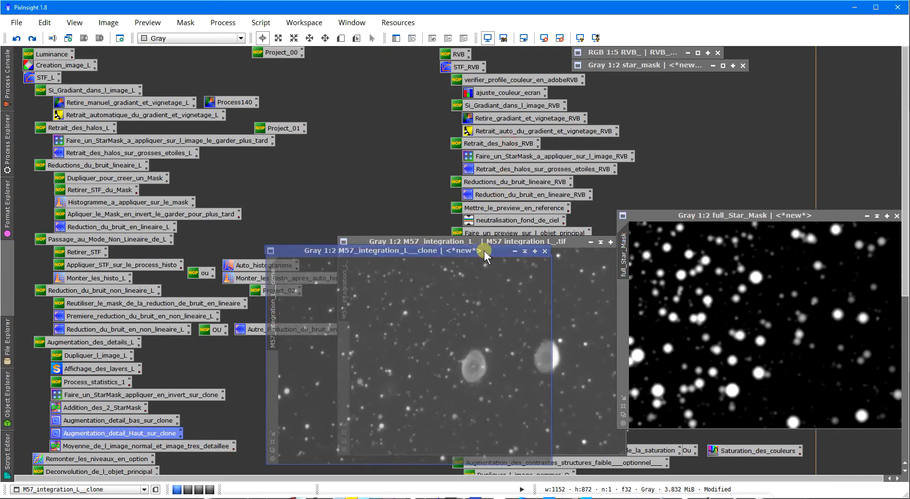
drag(485, 250, 442, 241)
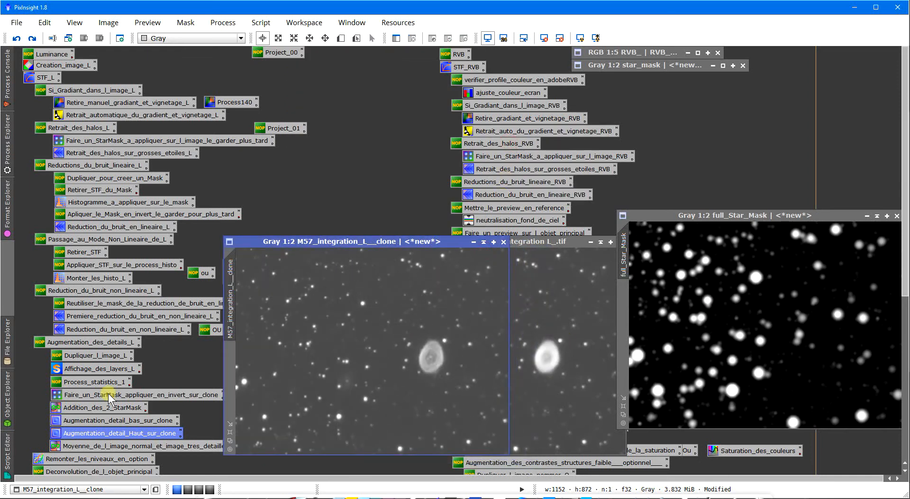
- Reopen the Augmentation_detail_Haut_sur_clone HDRMultiscaleTransform process and reposition its window over full_Star_Mask
double_click(90, 434)
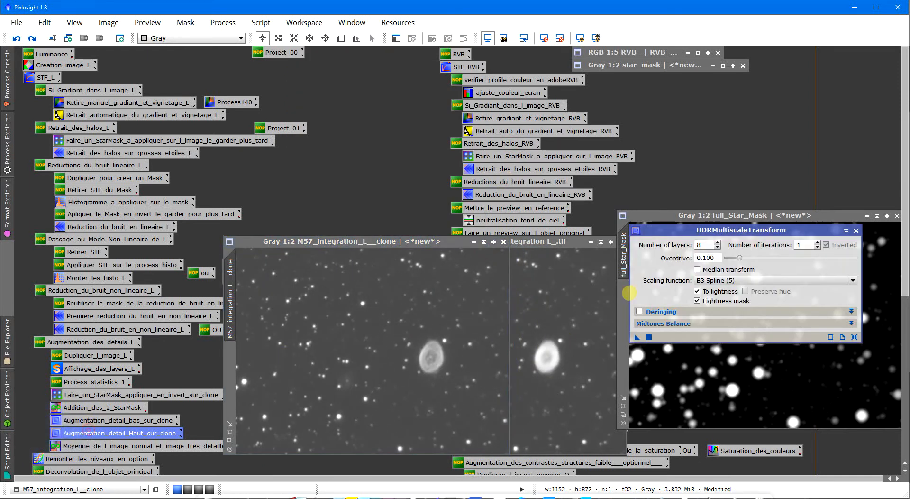
drag(674, 227, 661, 214)
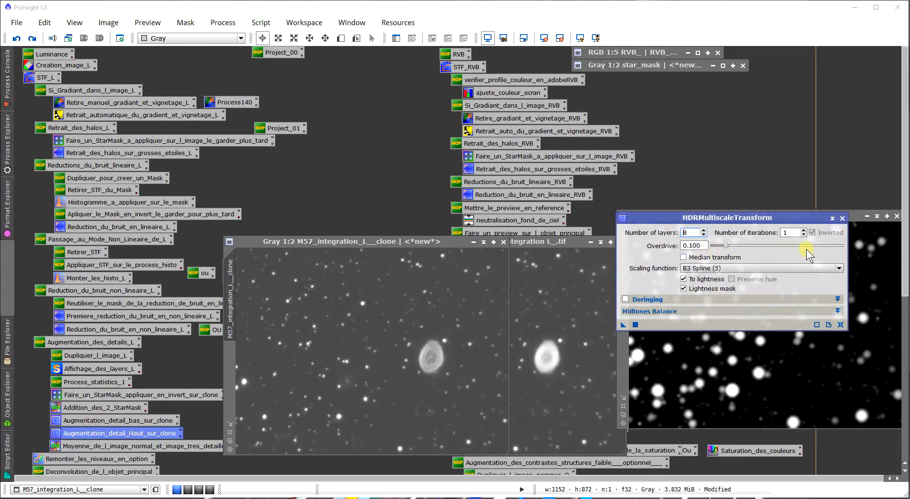
- Close the HDRMultiscaleTransform window, compare the clone with the original, and open the Moyenne_de_l_image_normal_et_image_tres_detaillee PixelMath process
click(842, 218)
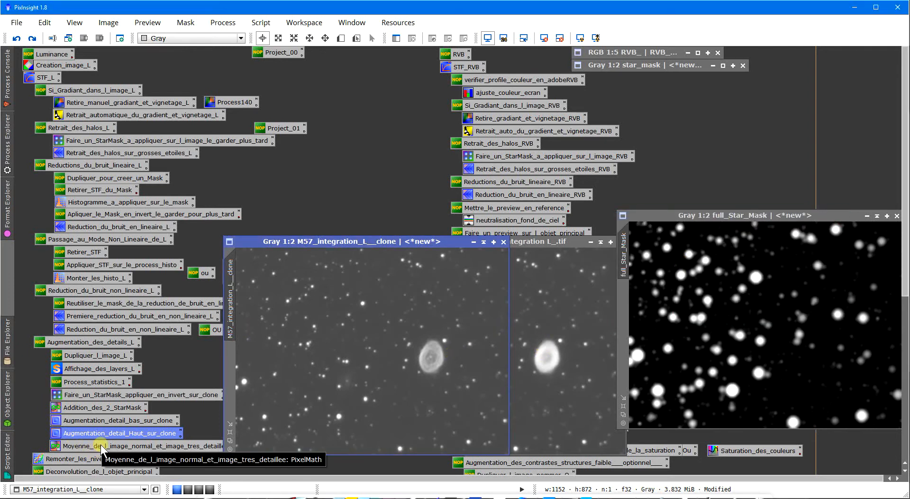
click(554, 357)
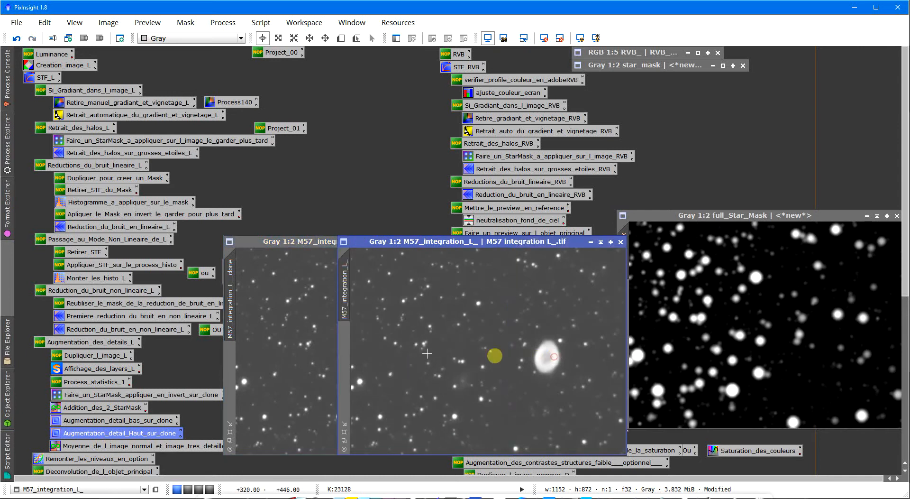
click(283, 353)
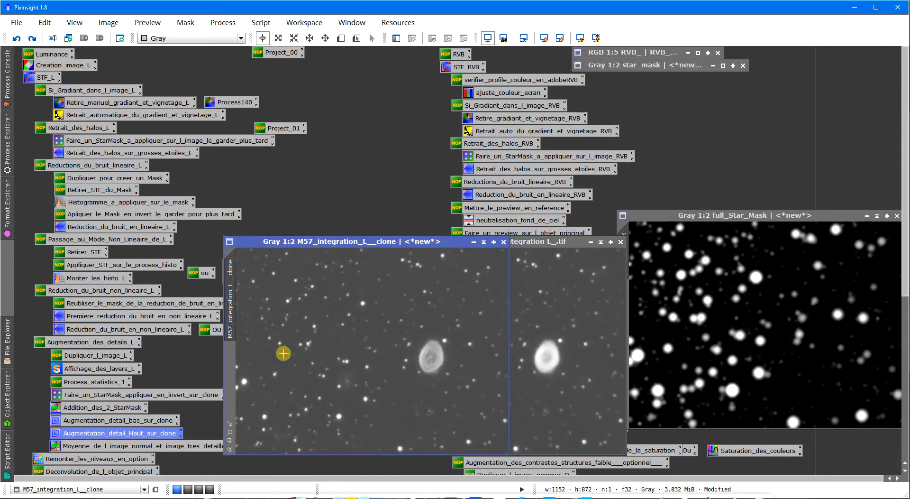
double_click(164, 445)
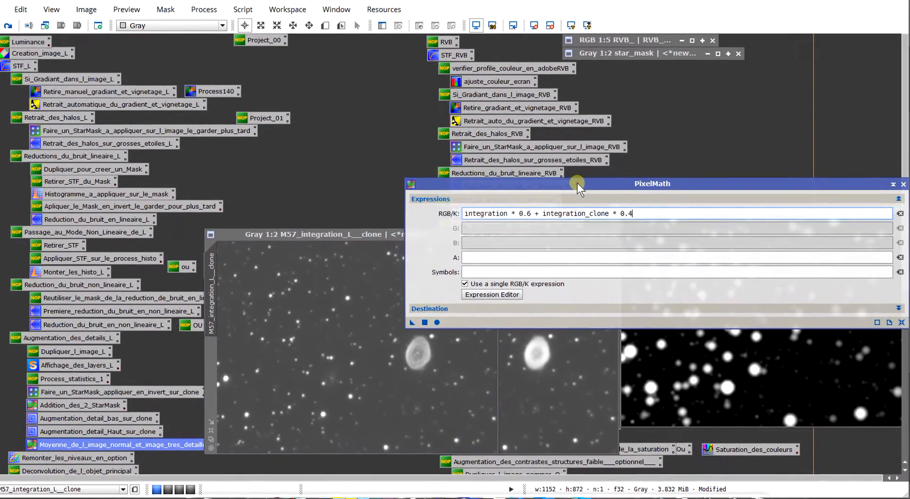
drag(577, 183, 664, 183)
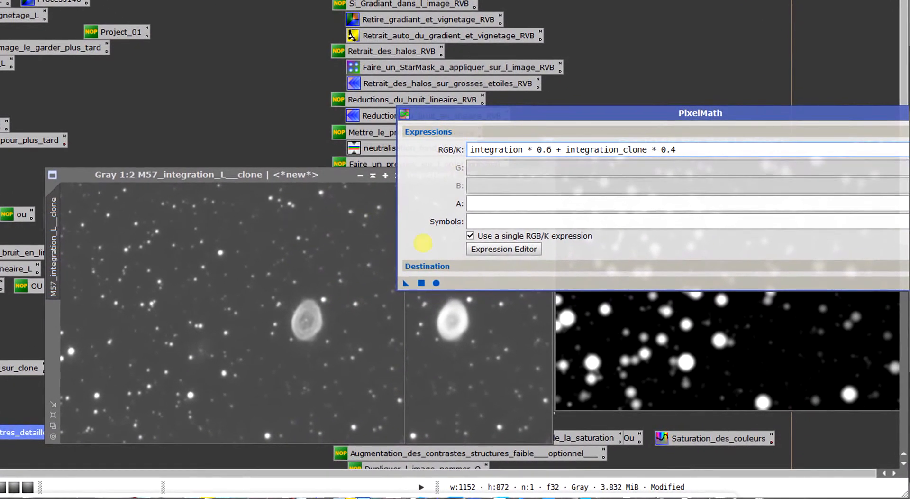
- Replace the two image identifiers in the PixelMath expression with M57_integration_L_ and M57_integration_L__clone
double_click(523, 152)
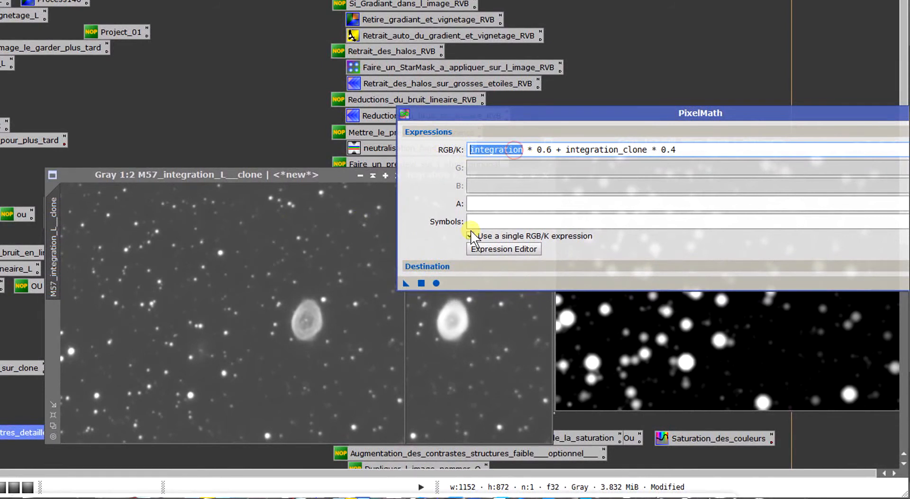
click(431, 380)
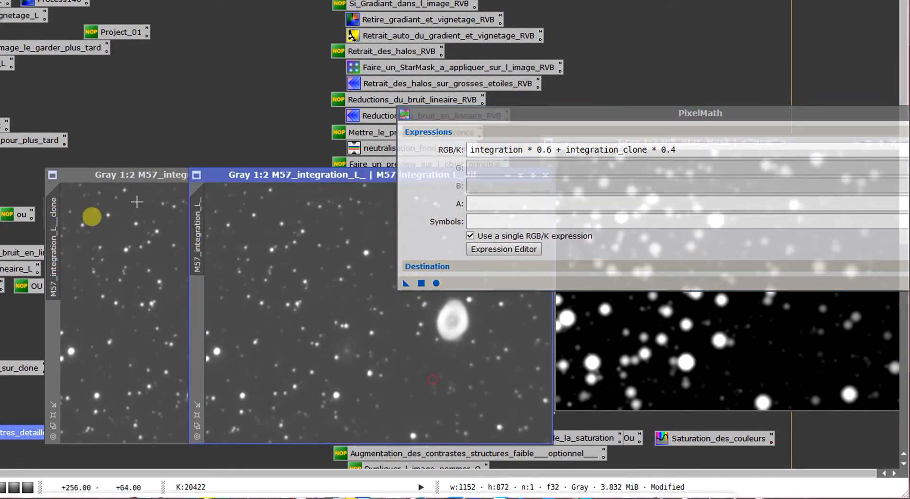
double_click(202, 214)
key(ctrl+c)
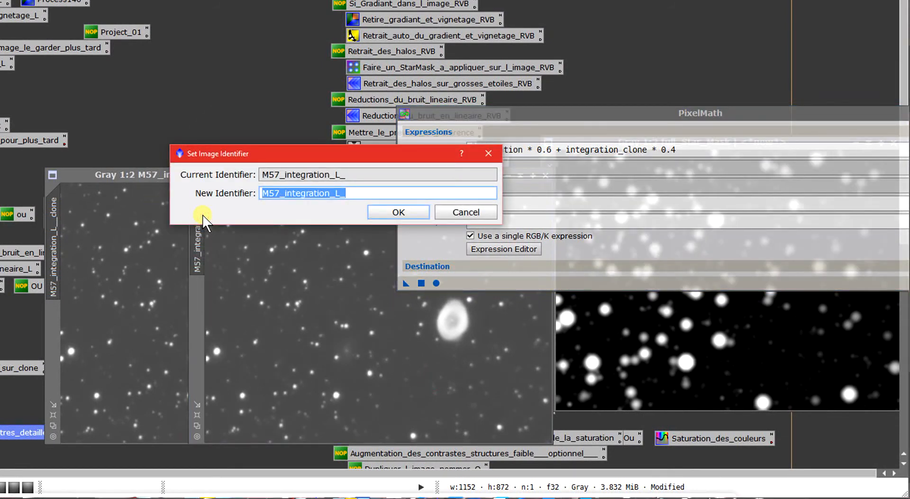
key(Escape)
double_click(522, 151)
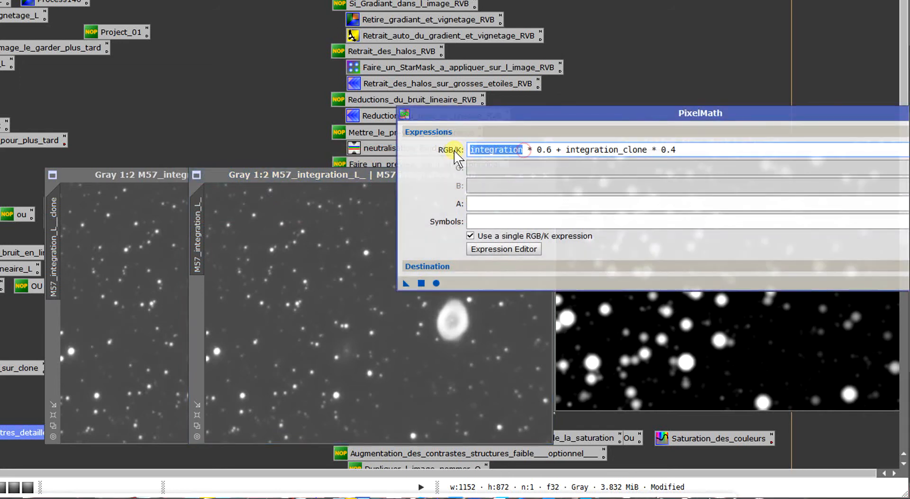
key(ctrl+v)
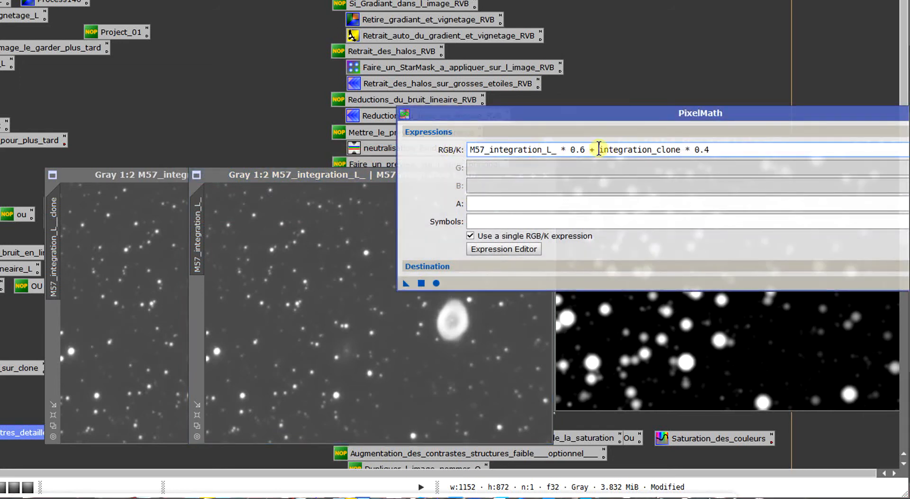
drag(600, 149, 648, 164)
key(ctrl+v)
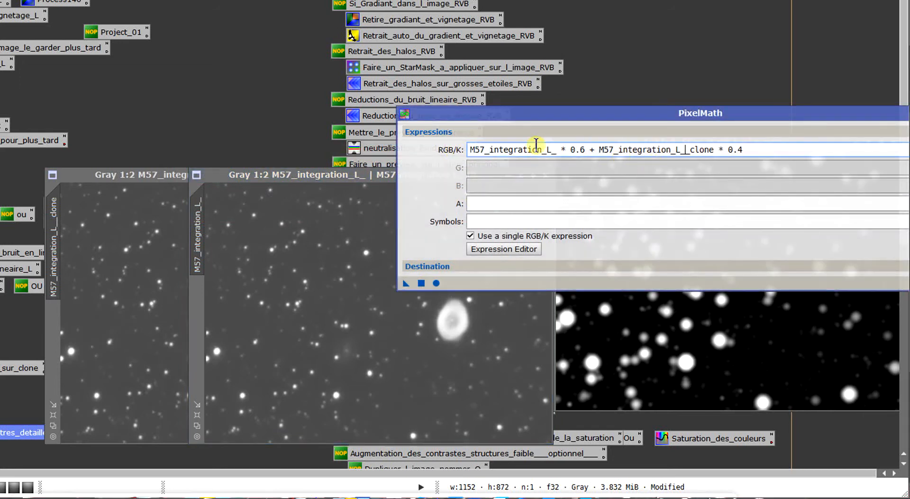
- Check the PixelMath expression's terms against the original and clone images, and review its destination settings
drag(567, 114, 546, 116)
drag(540, 151, 423, 152)
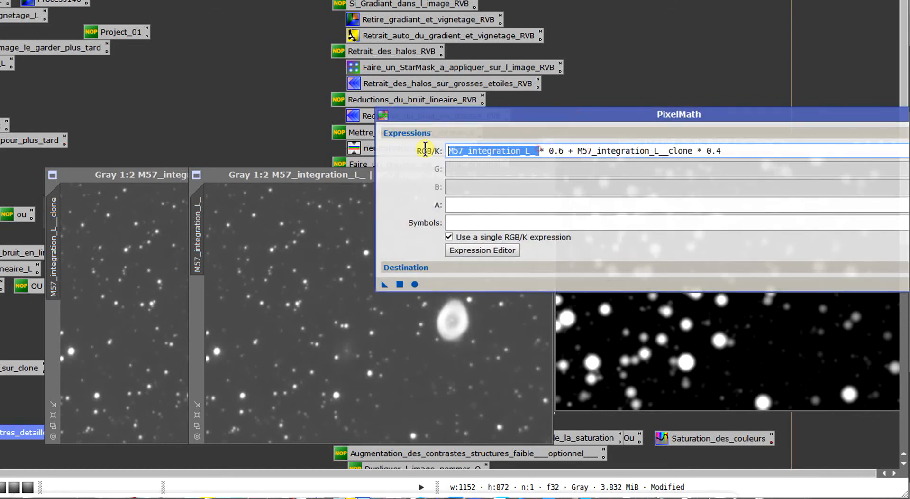
click(298, 260)
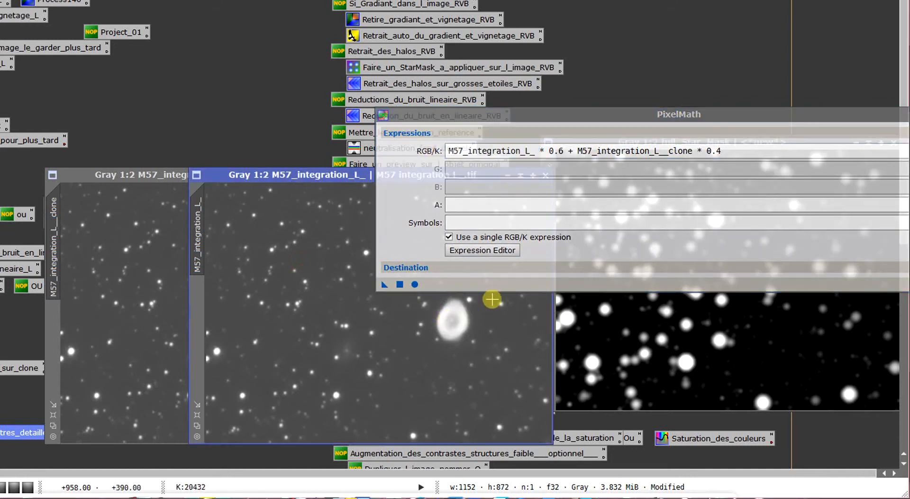
click(166, 304)
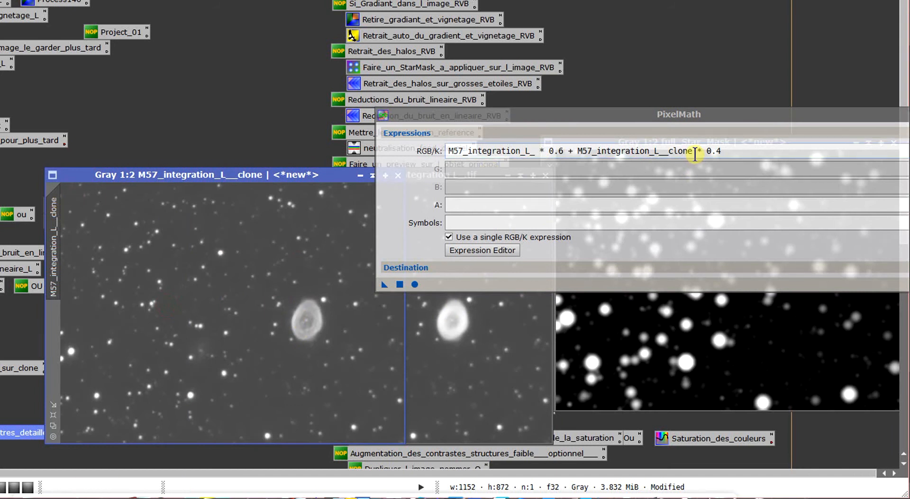
click(564, 147)
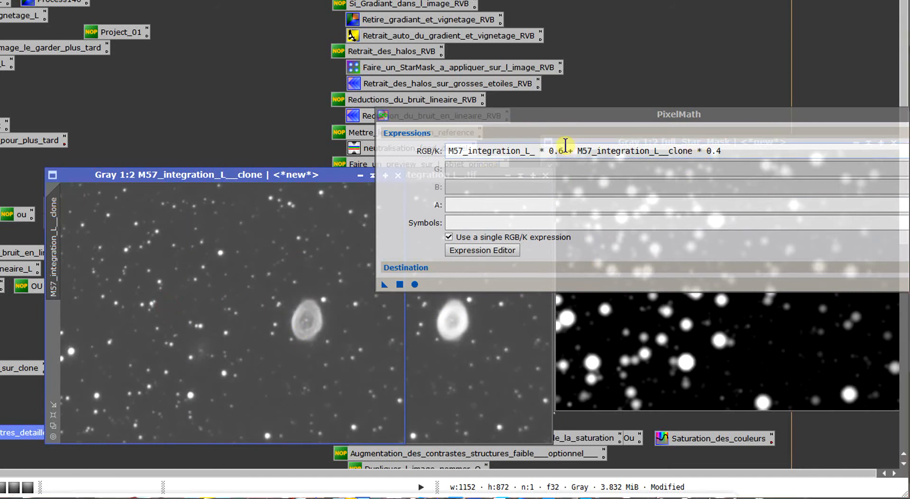
click(479, 374)
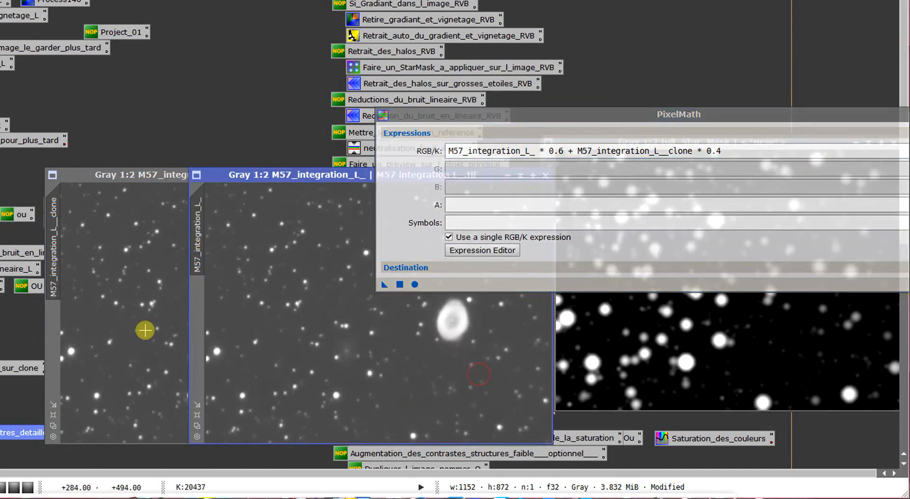
click(145, 330)
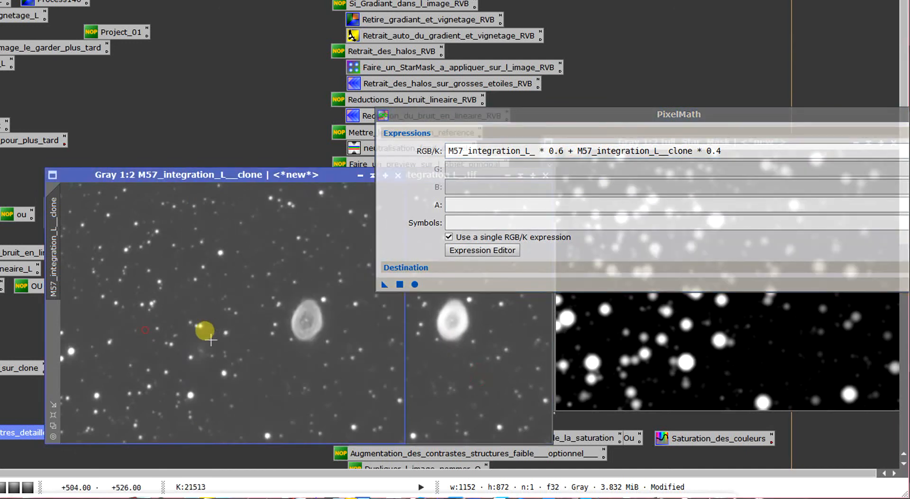
click(473, 266)
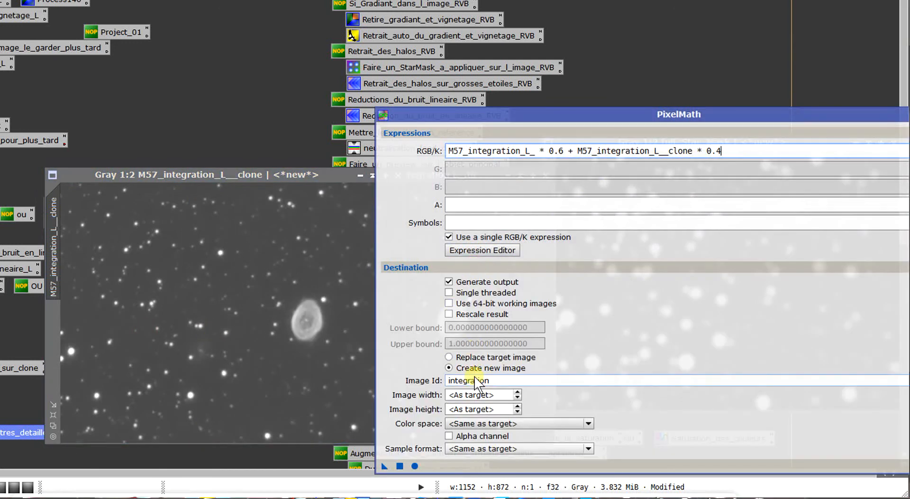
double_click(489, 381)
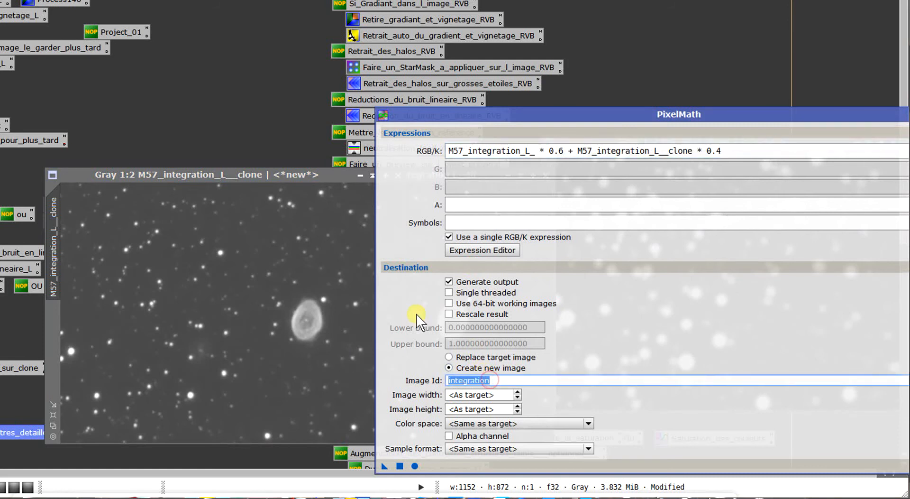
click(433, 265)
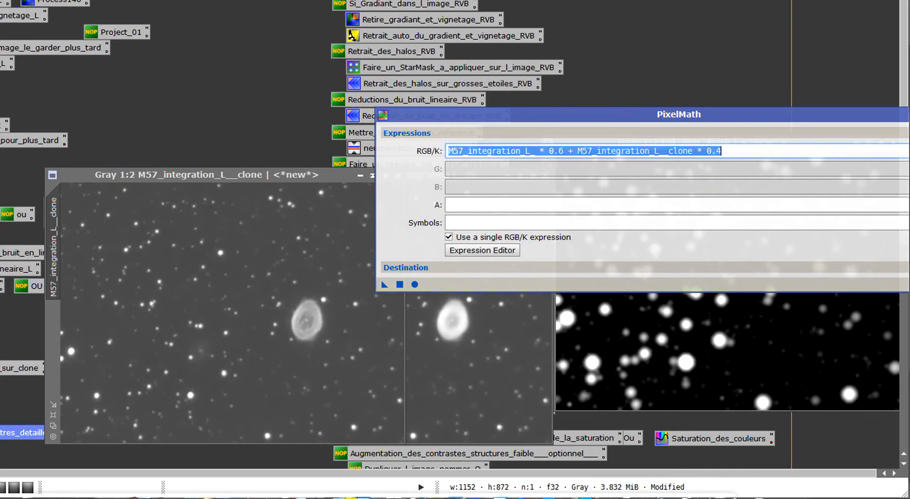
- Generate a new image from the 0.6 original and 0.4 clone blend and place it beside the clone for comparison
click(399, 284)
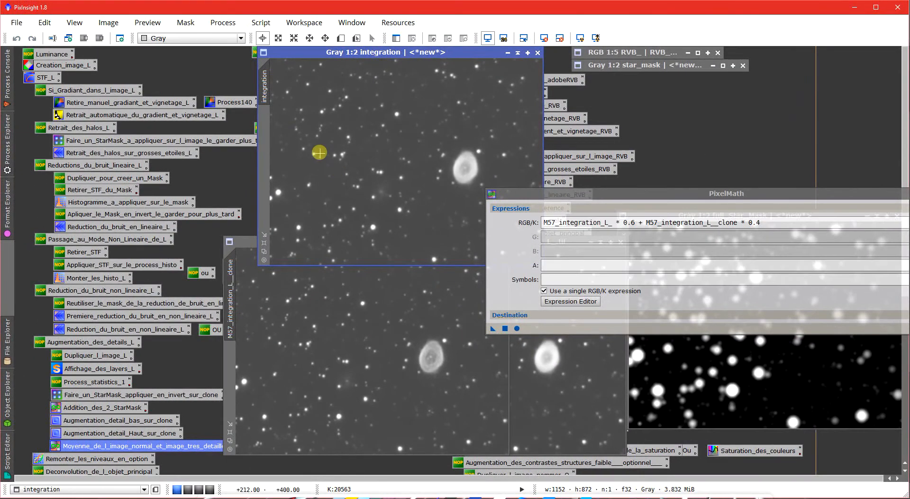
drag(264, 124, 112, 299)
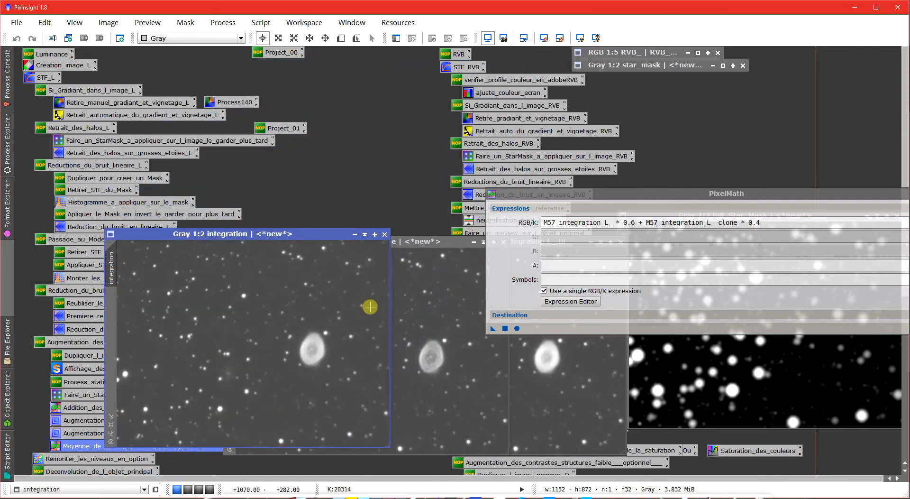
drag(305, 232, 287, 232)
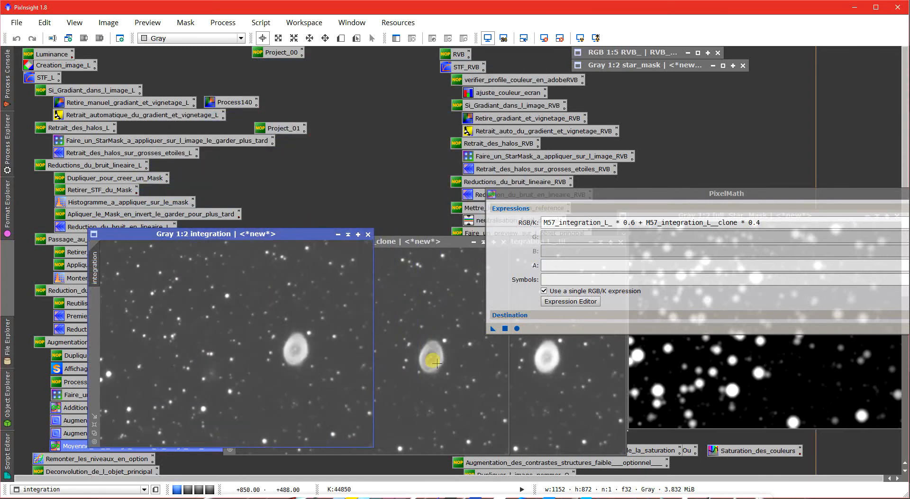
- Set the PixelMath weights to 0.4 for the original and 0.60 for the clone, generate the blend, and place it above the first one
click(634, 223)
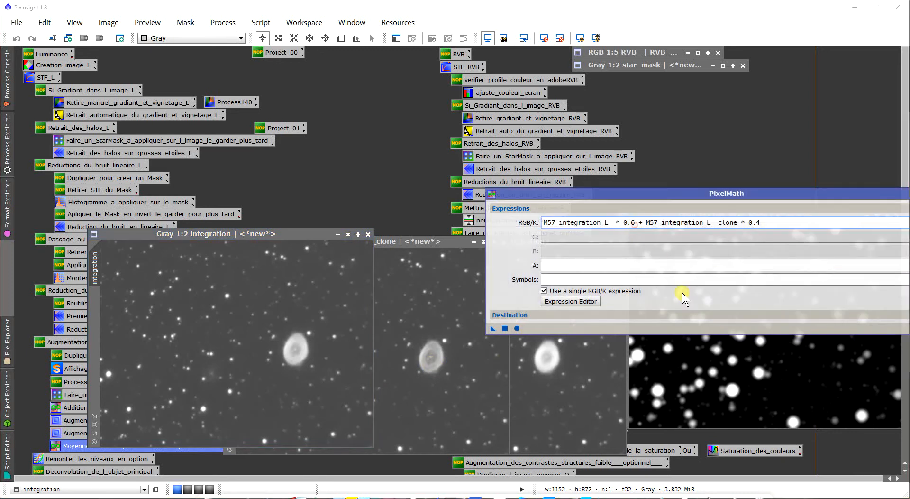
key(BackSpace)
text(4)
click(506, 328)
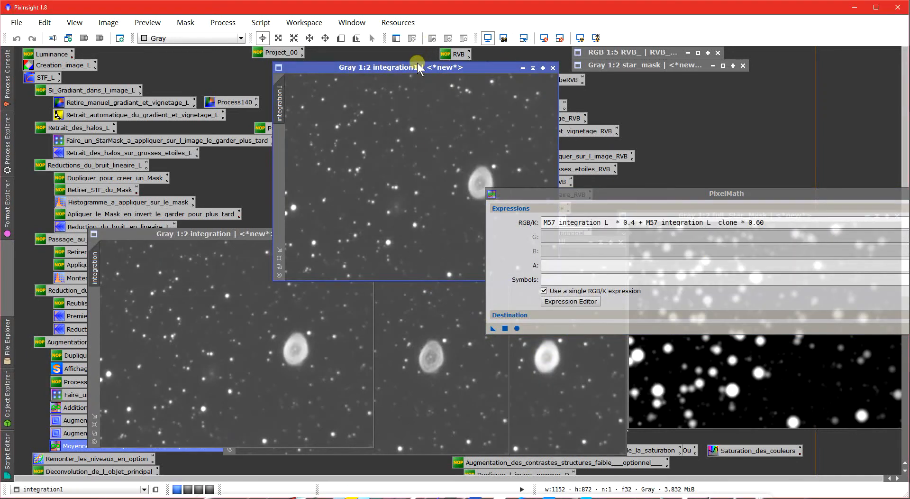
drag(417, 65, 245, 129)
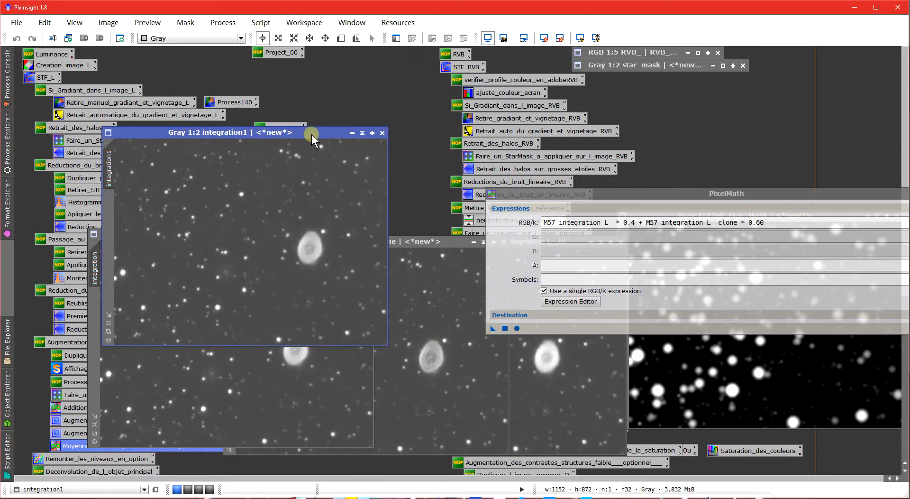
drag(311, 134, 271, 114)
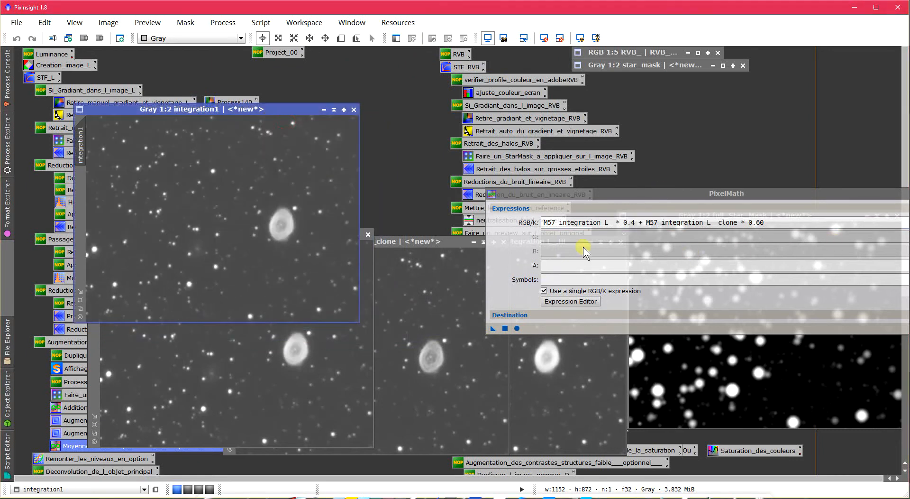
- Close the first integration blend, PixelMath, and the M57_integration_L__clone and M57_integration_L_ images without saving
click(367, 235)
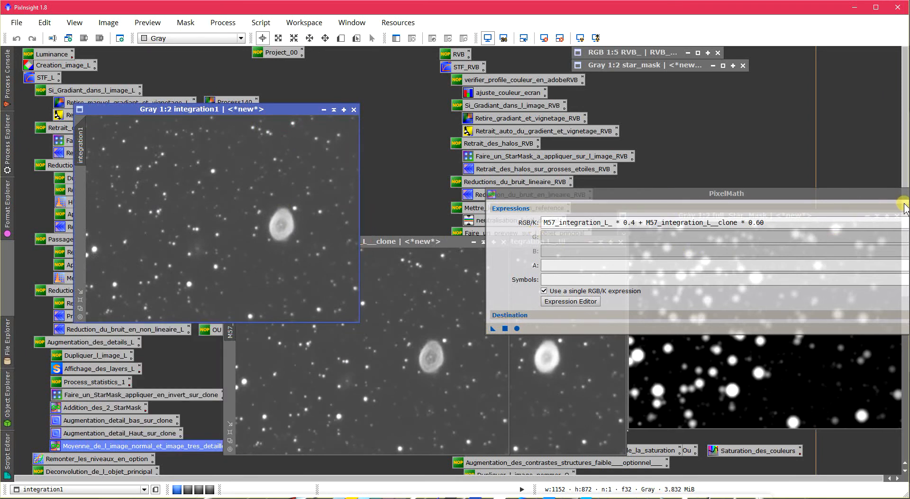
drag(904, 205, 884, 202)
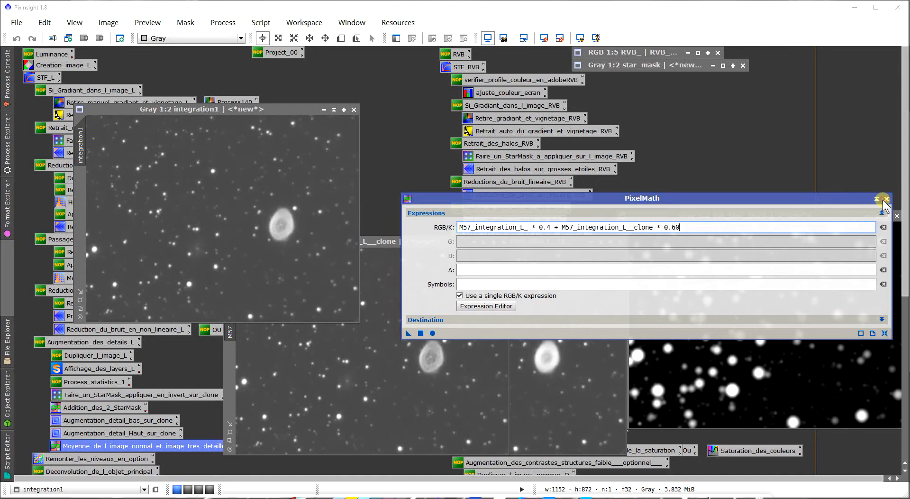
click(886, 198)
click(503, 242)
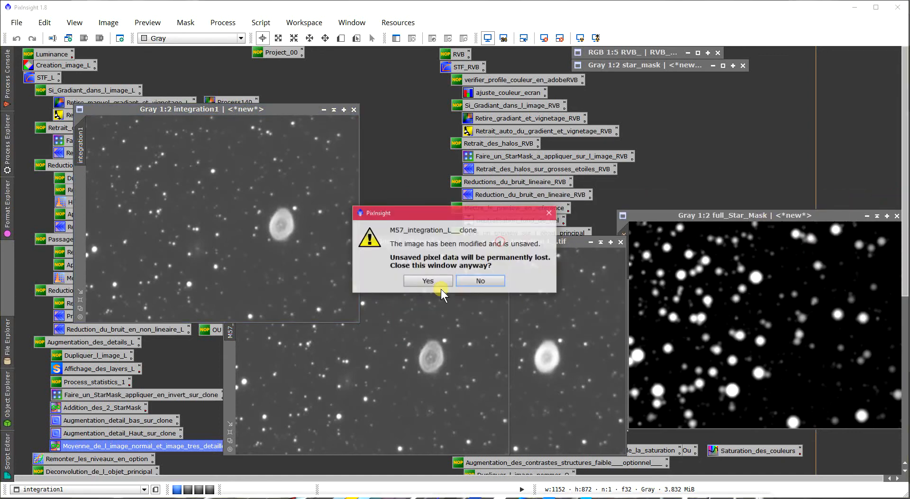
click(436, 282)
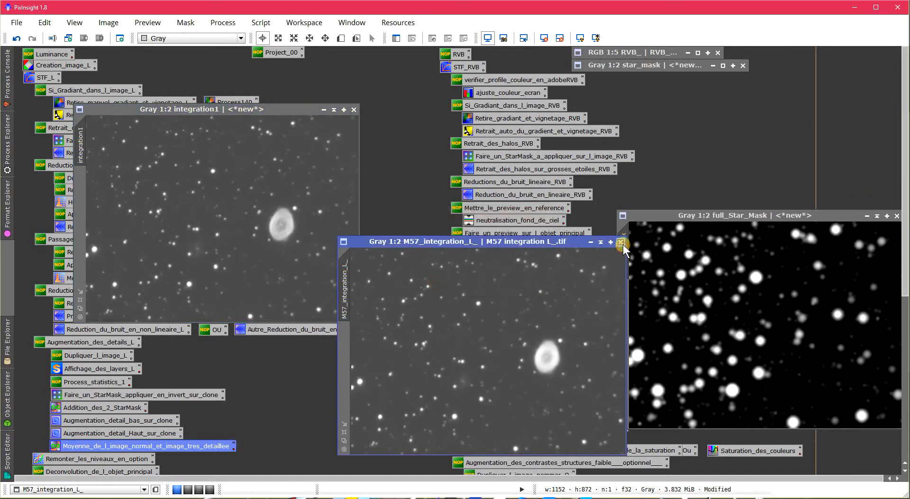
click(620, 242)
click(439, 279)
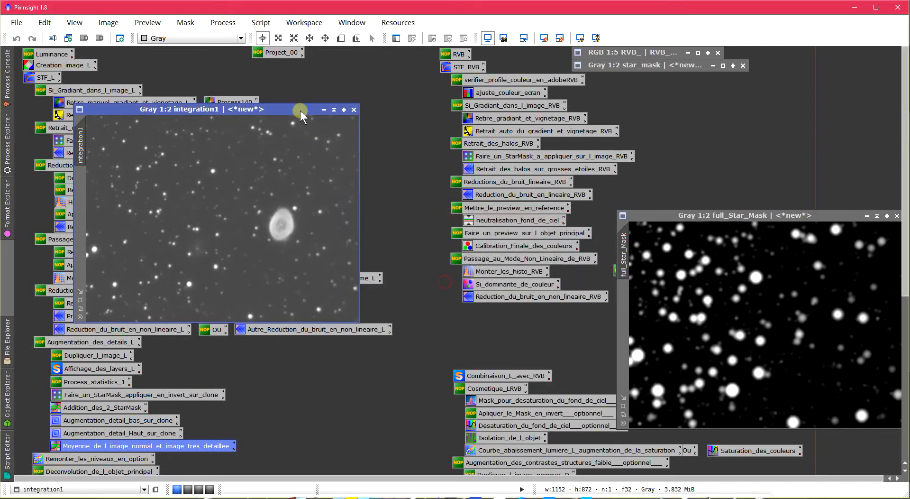
- Move the integration1 image to the middle of the workspace, rename it as integration, and close full_Star_Mask
drag(301, 111, 483, 186)
double_click(263, 205)
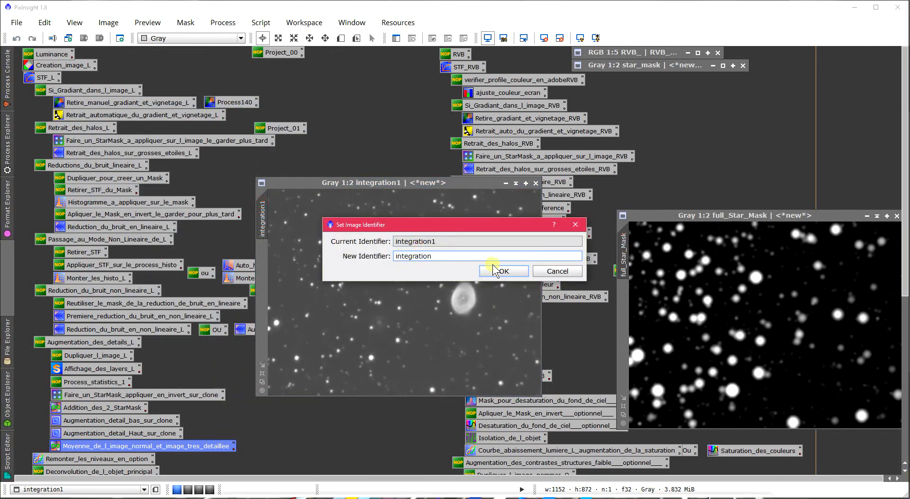
click(508, 272)
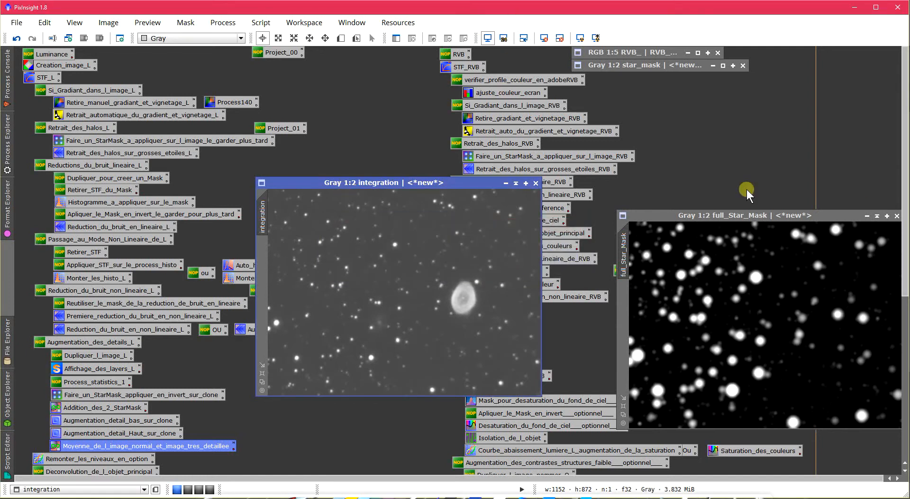
drag(816, 215, 742, 216)
click(823, 218)
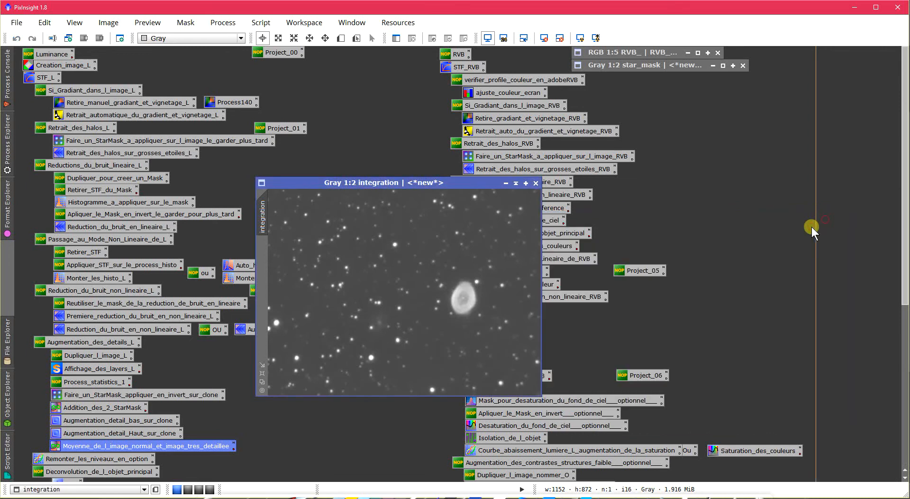
- Check the star_mask image, minimize it, and place the integration image beside the object deconvolution process icons
drag(433, 184, 430, 229)
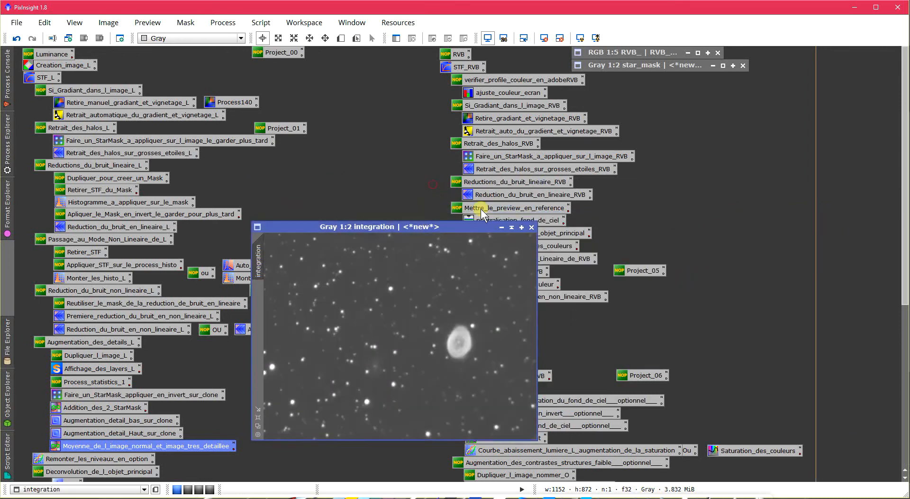
click(721, 66)
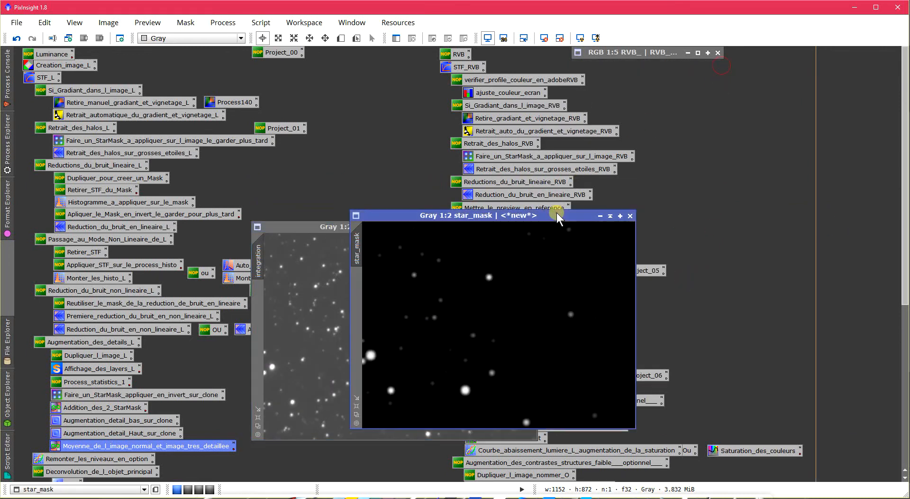
click(610, 216)
drag(904, 126, 905, 239)
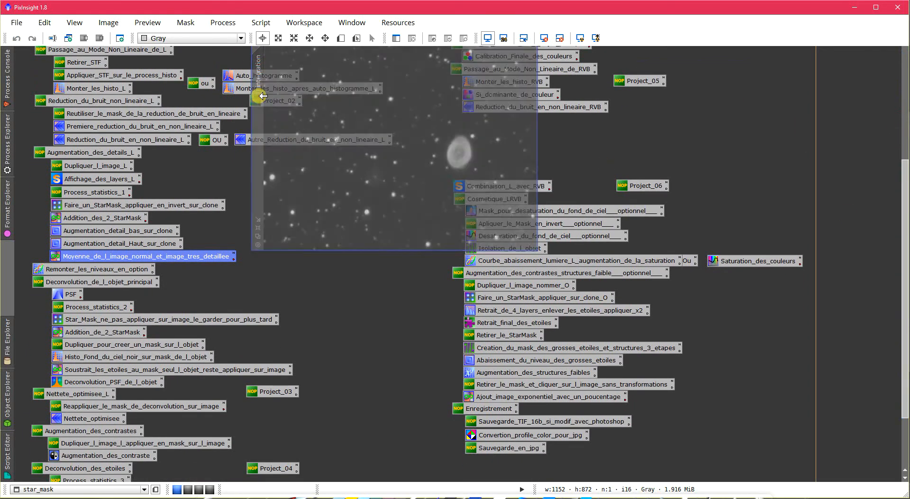
drag(264, 95, 256, 226)
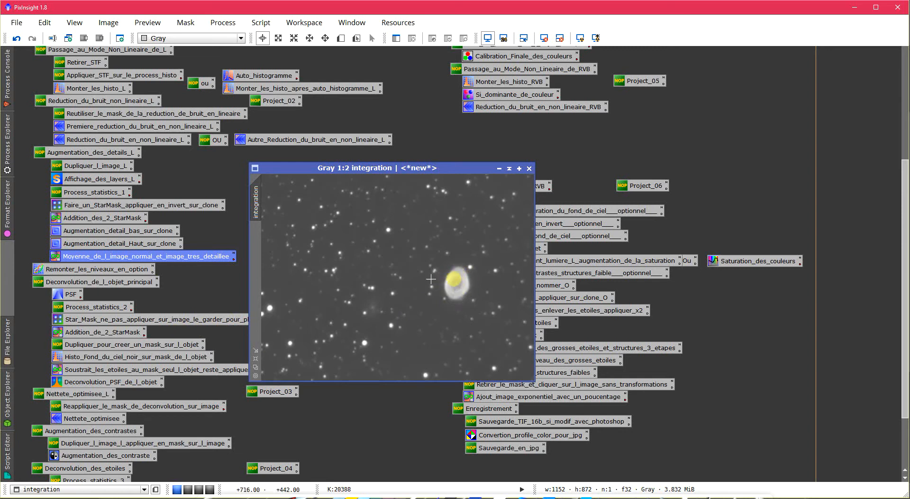
- Examine the nebula in the integration image up close and review the group of object deconvolution process icons
scroll(449, 294, up, 1)
drag(392, 377, 443, 377)
scroll(443, 341, up, 1)
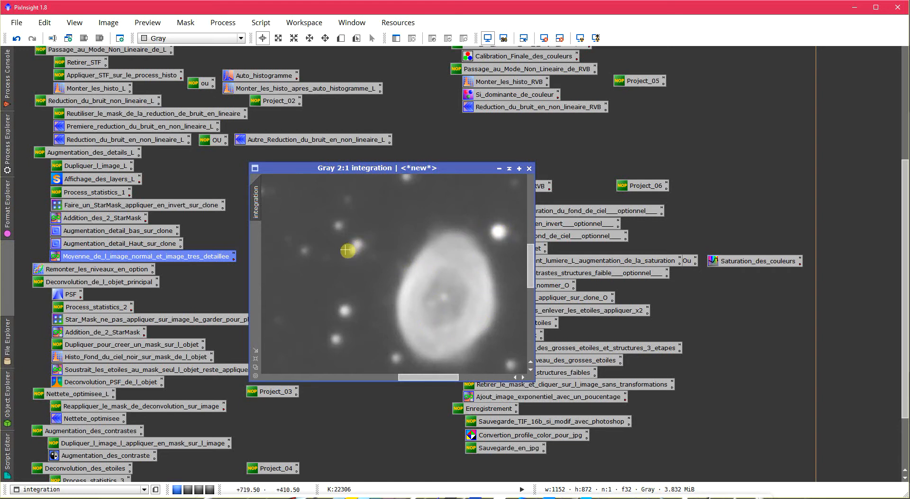
scroll(347, 250, down, 2)
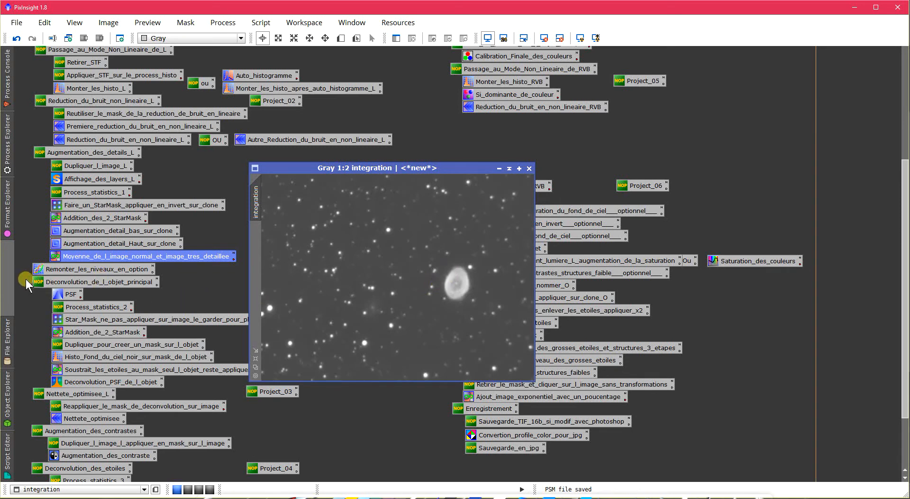
drag(26, 279, 167, 378)
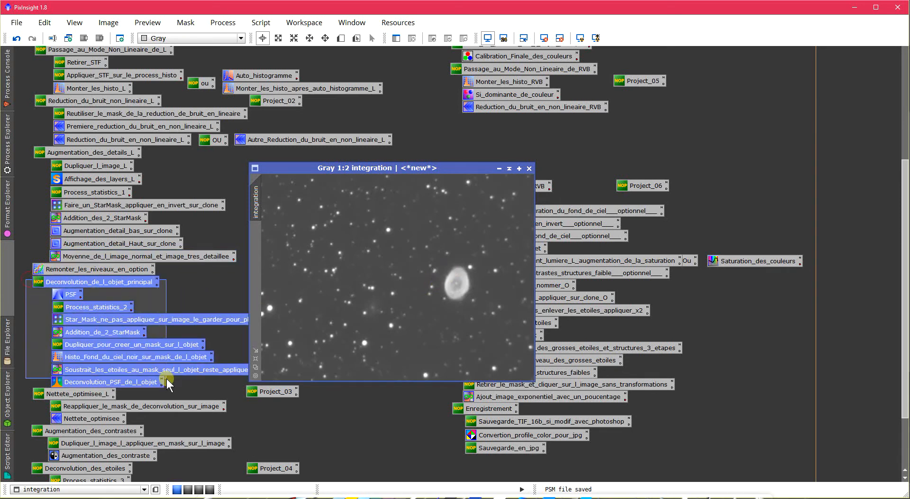
click(34, 343)
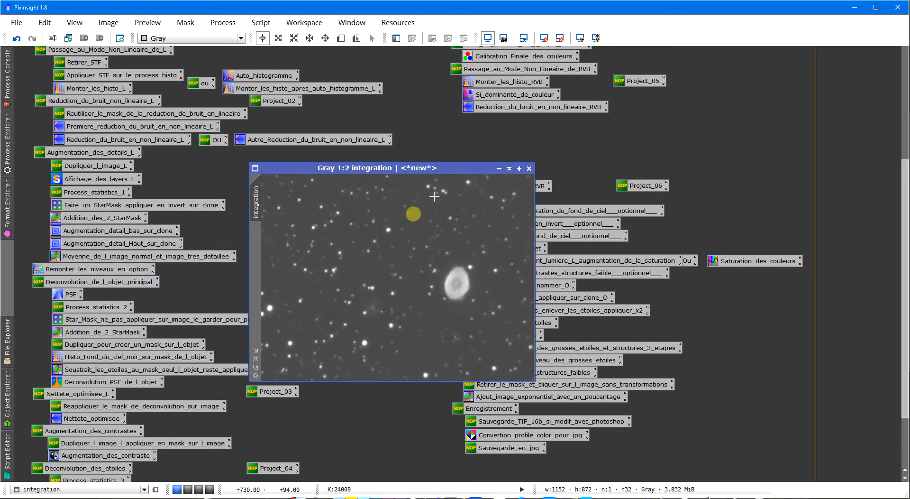
- Open the saved PSF process and place the DynamicPSF window below the integration image
double_click(68, 295)
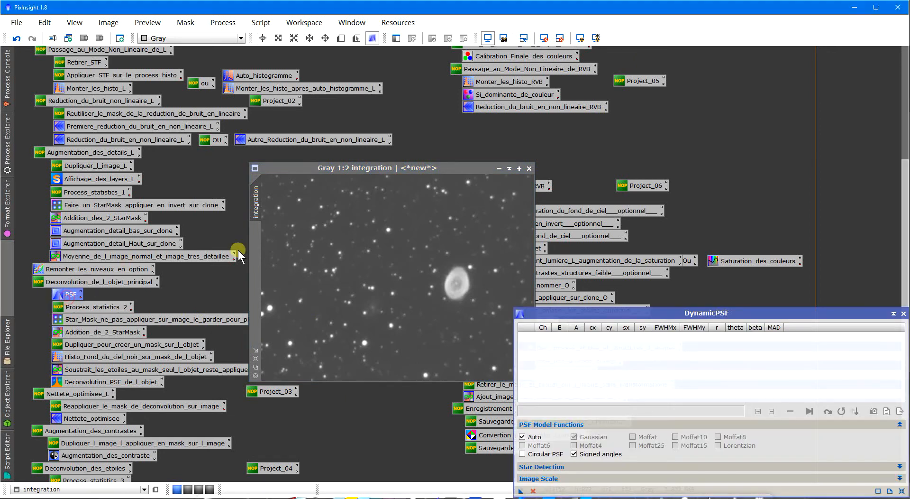
drag(570, 315, 412, 375)
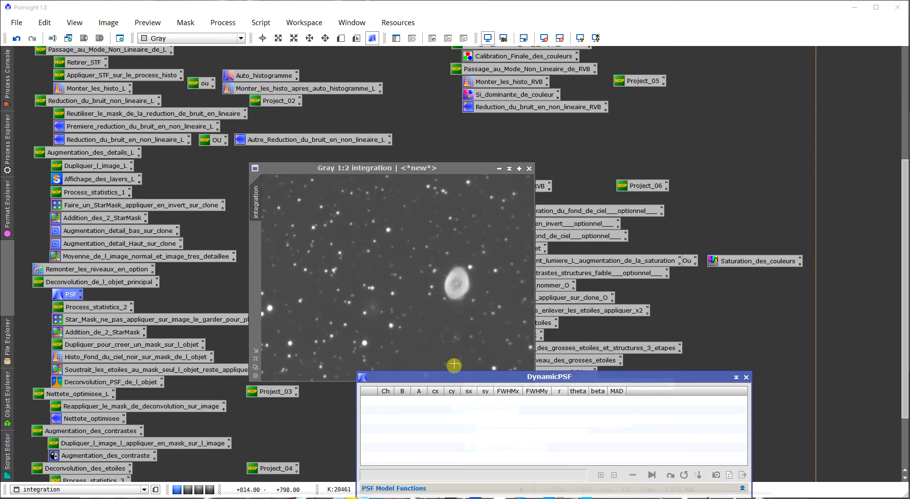
drag(451, 379, 408, 459)
- Sample two isolated stars near the centre of the integration image and remove the sample taken on the close double star
scroll(442, 324, up, 2)
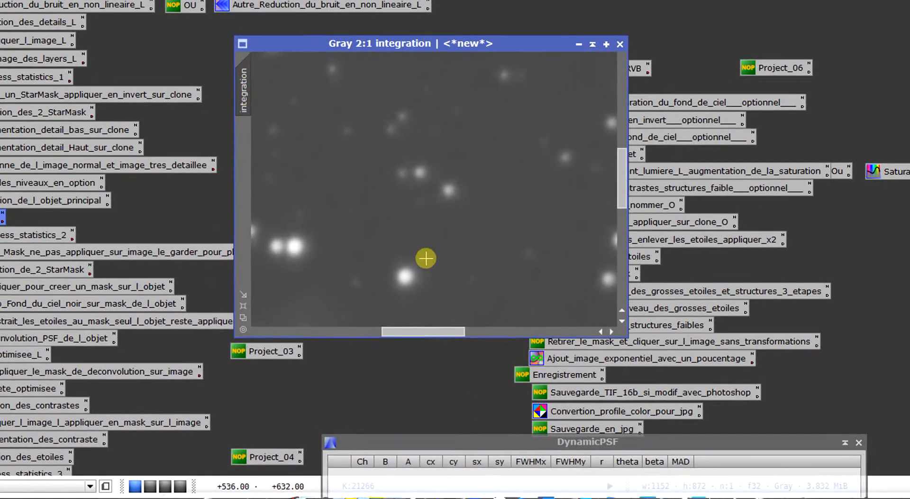
click(445, 183)
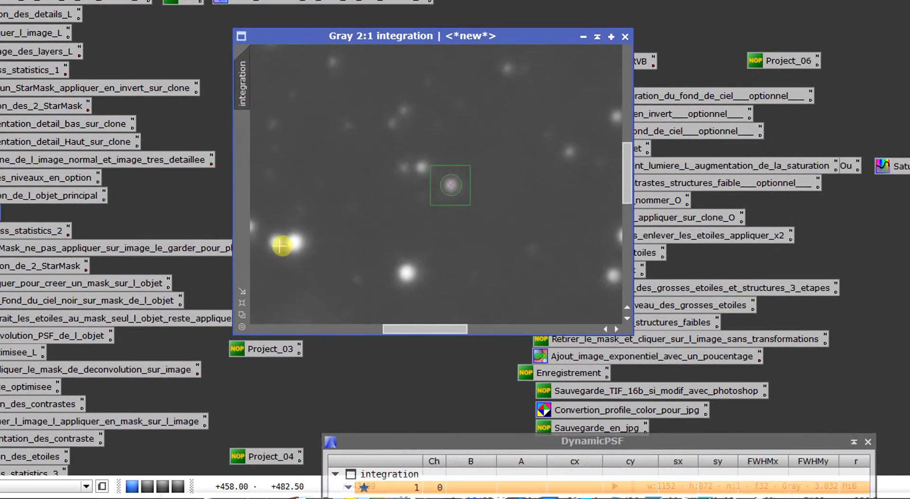
click(272, 245)
click(410, 271)
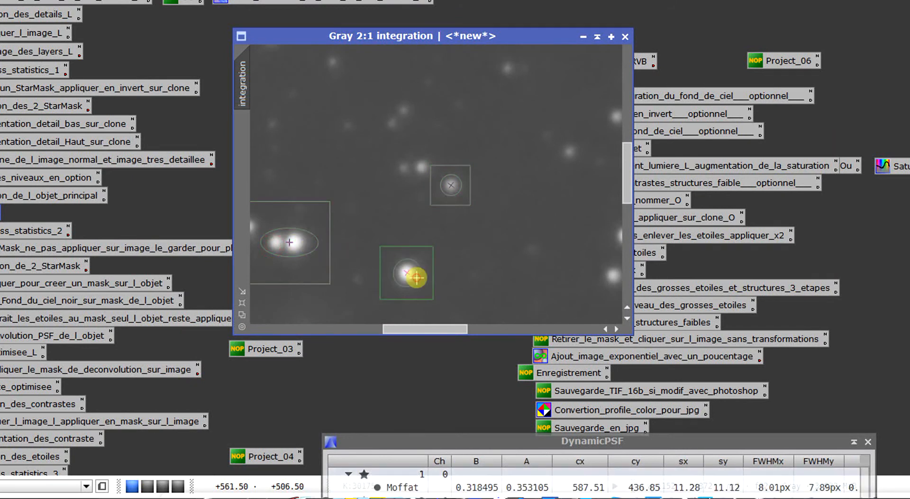
drag(414, 329, 384, 328)
click(411, 263)
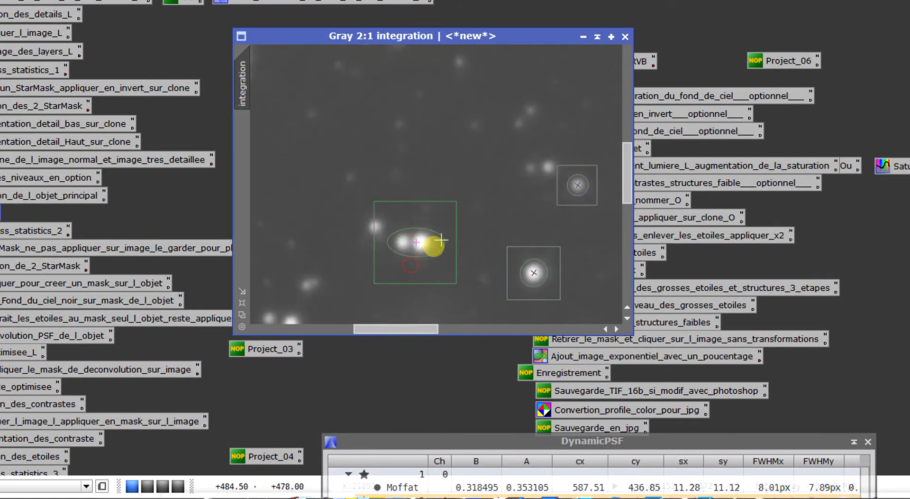
key(Delete)
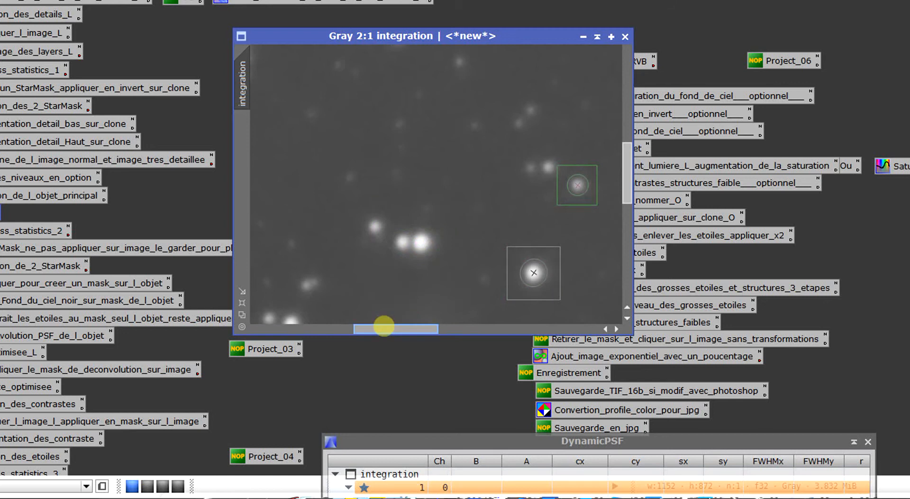
- Add DynamicPSF samples on seven isolated stars in the left part of the integration image
drag(384, 329, 331, 328)
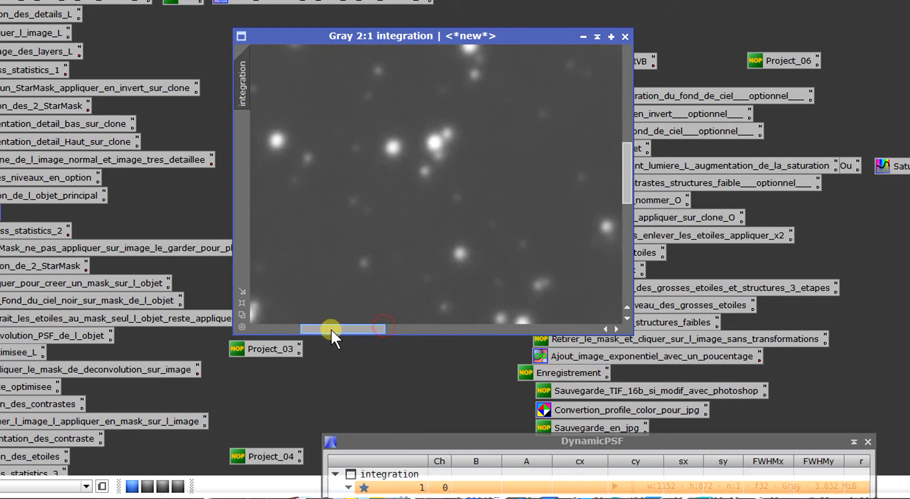
click(391, 143)
click(277, 142)
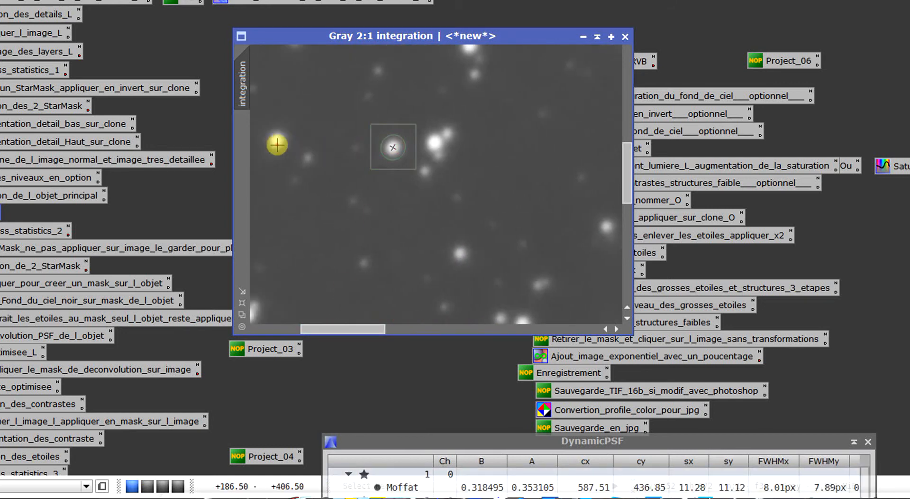
drag(625, 174, 625, 118)
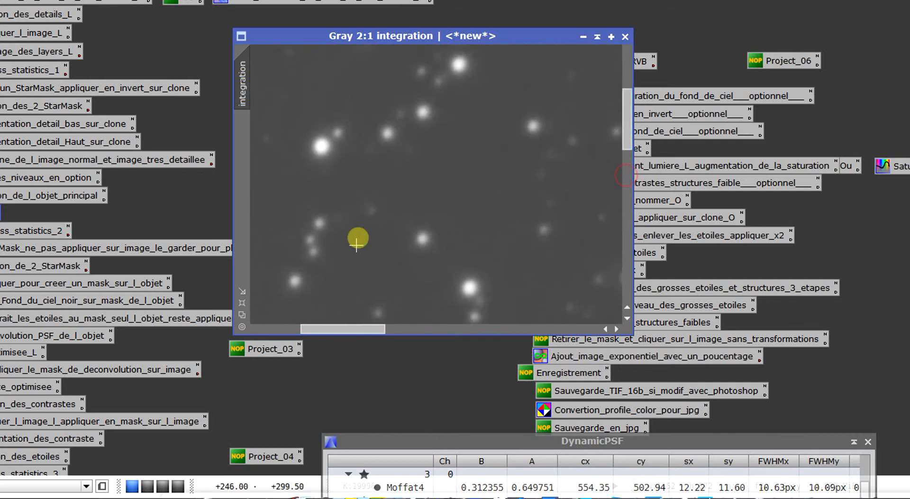
click(421, 239)
click(427, 112)
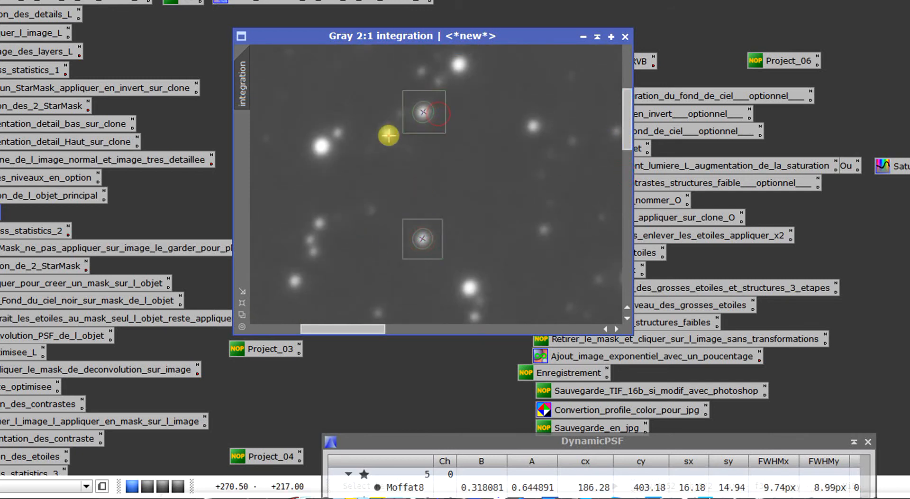
click(388, 137)
click(294, 280)
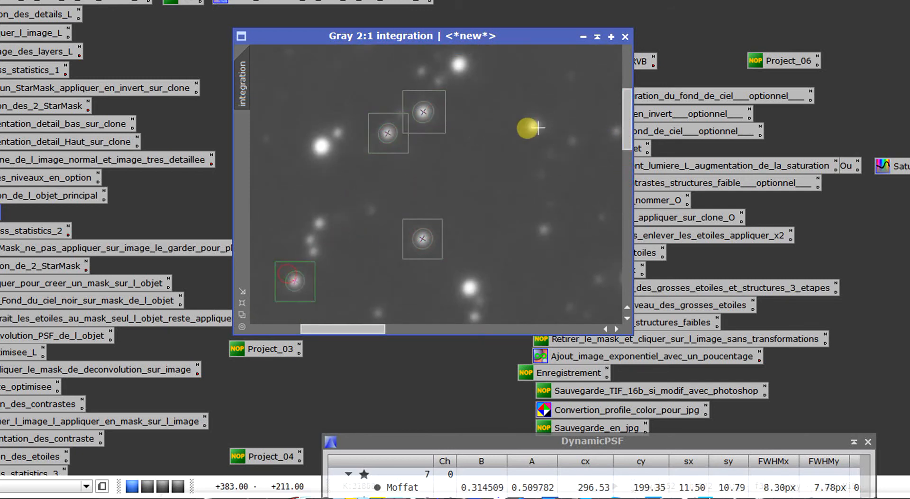
click(532, 126)
- Add DynamicPSF samples on seven more isolated stars from the upper-left area to the top centre of the image
drag(620, 123, 620, 84)
click(473, 120)
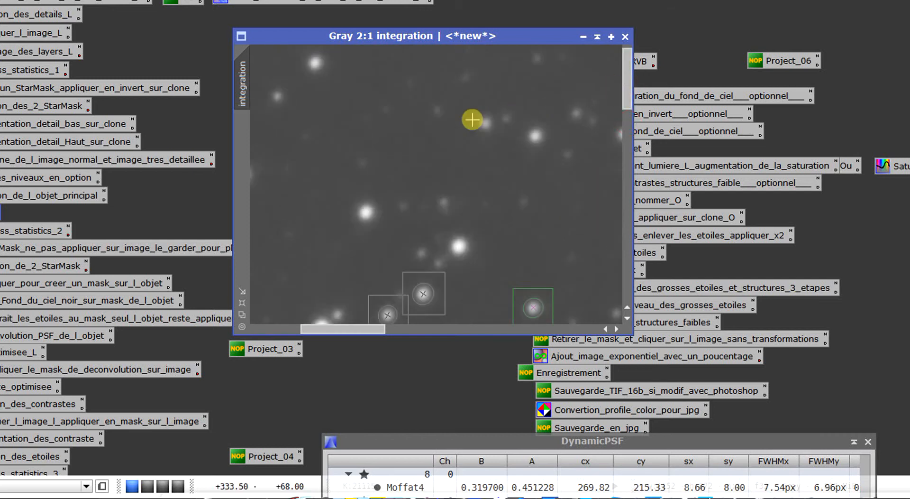
click(537, 131)
click(302, 62)
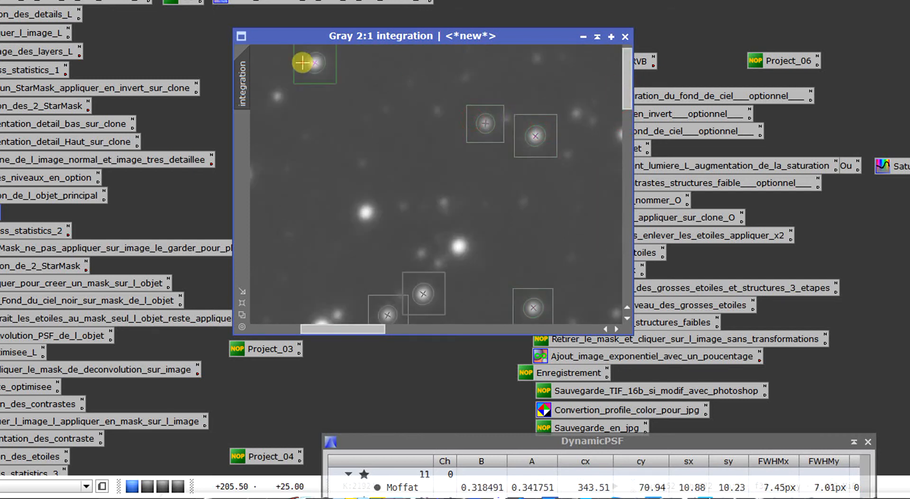
click(367, 206)
drag(358, 331, 420, 329)
click(367, 134)
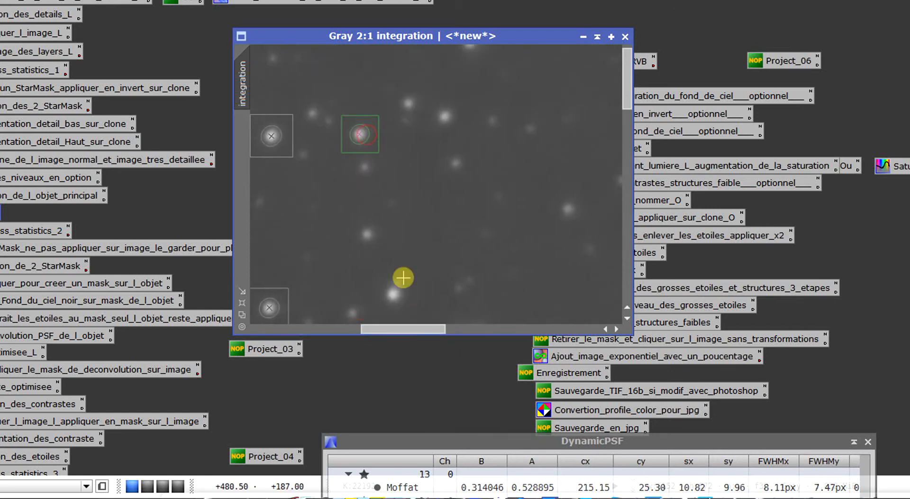
click(394, 291)
click(433, 124)
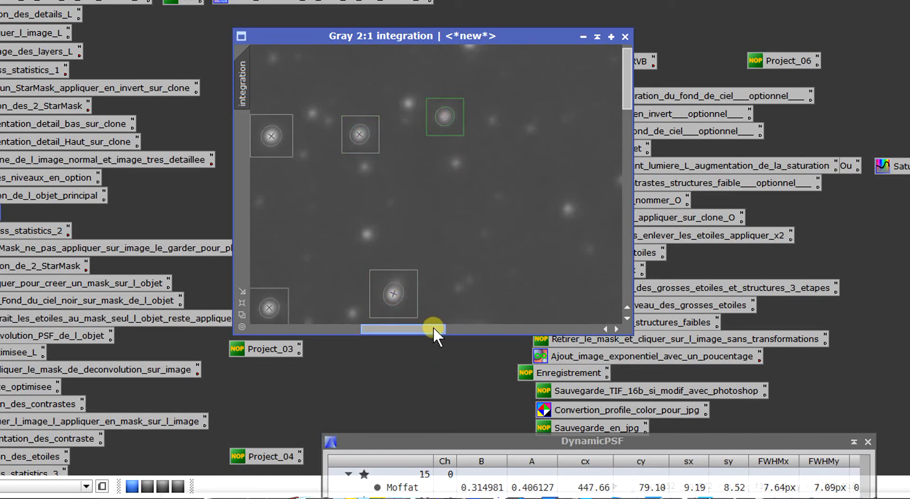
- Sample three bright isolated stars right of the image's top centre, avoiding the close pair
drag(434, 328, 485, 328)
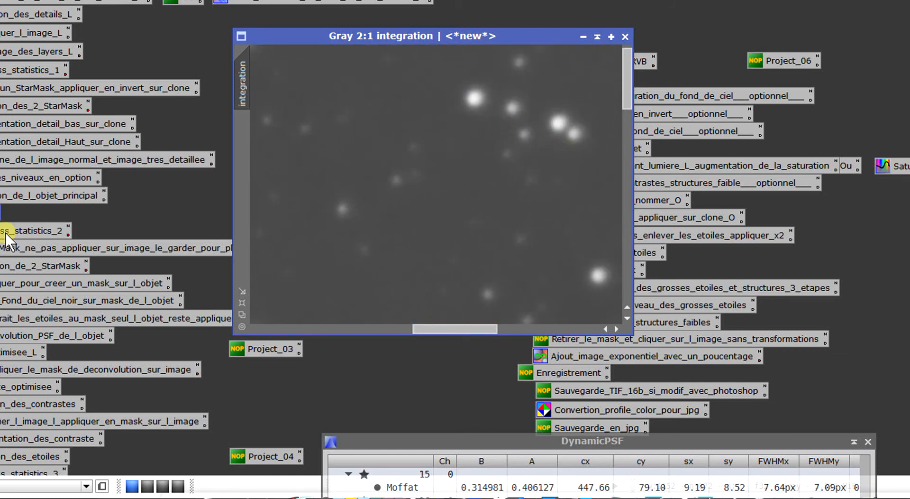
click(474, 100)
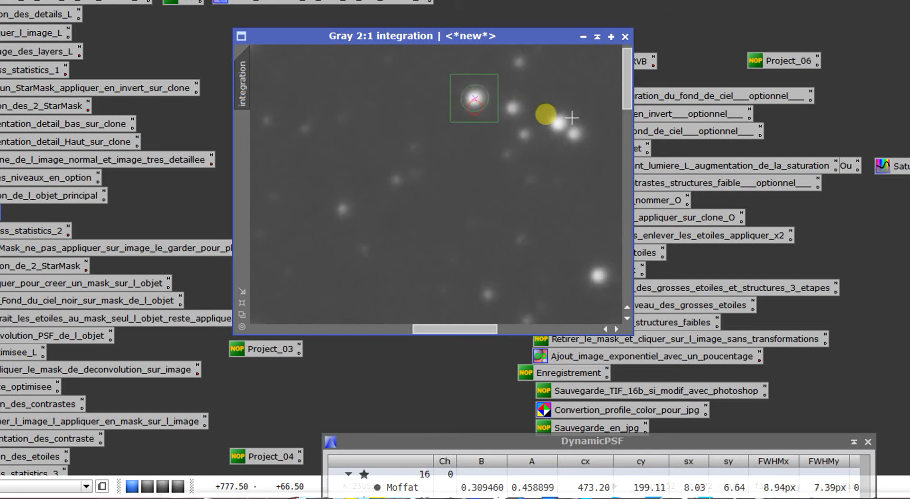
click(598, 271)
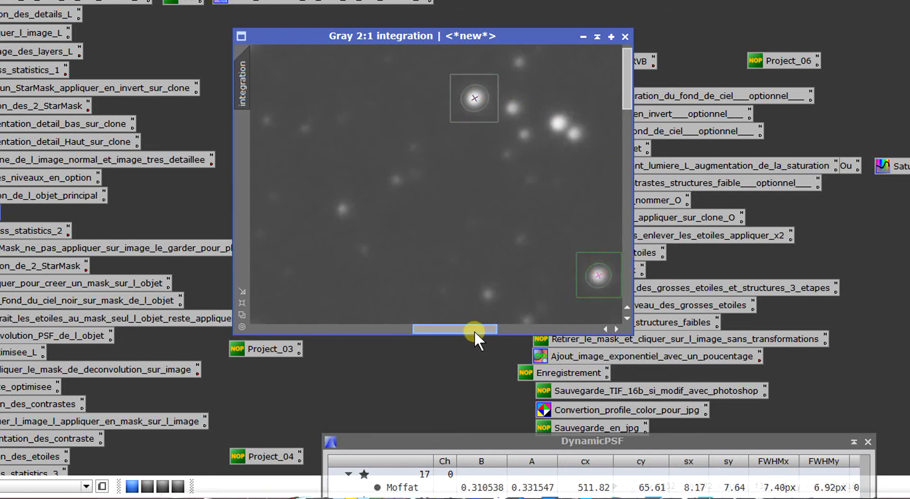
drag(474, 331, 537, 330)
click(553, 160)
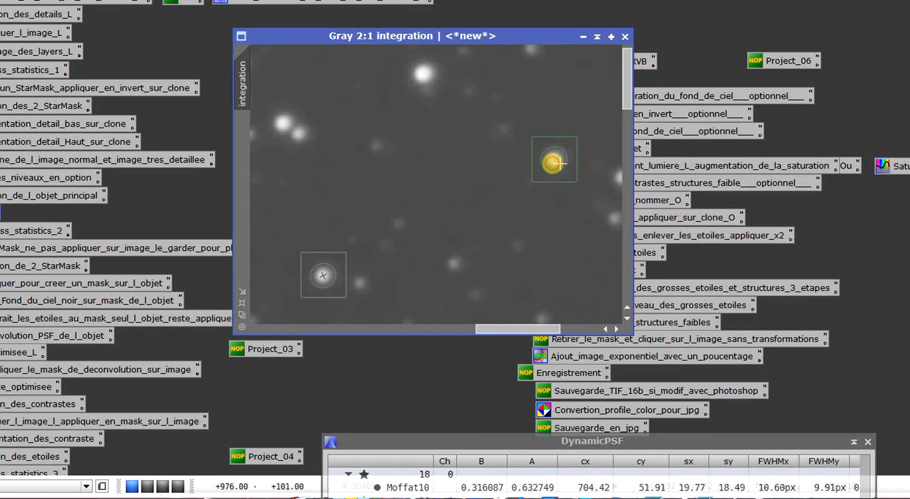
- Sample five more stars near the image's right side, three in the upper area and two further down
drag(517, 325, 548, 327)
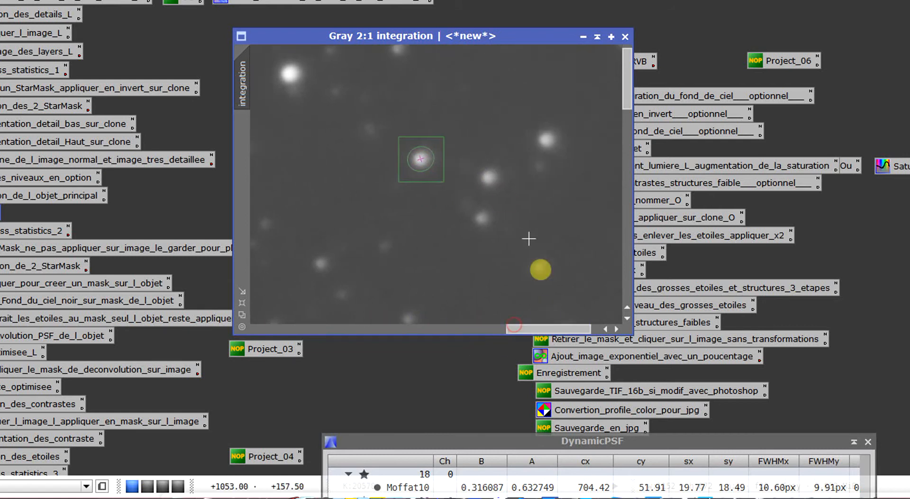
click(489, 177)
click(482, 219)
click(546, 139)
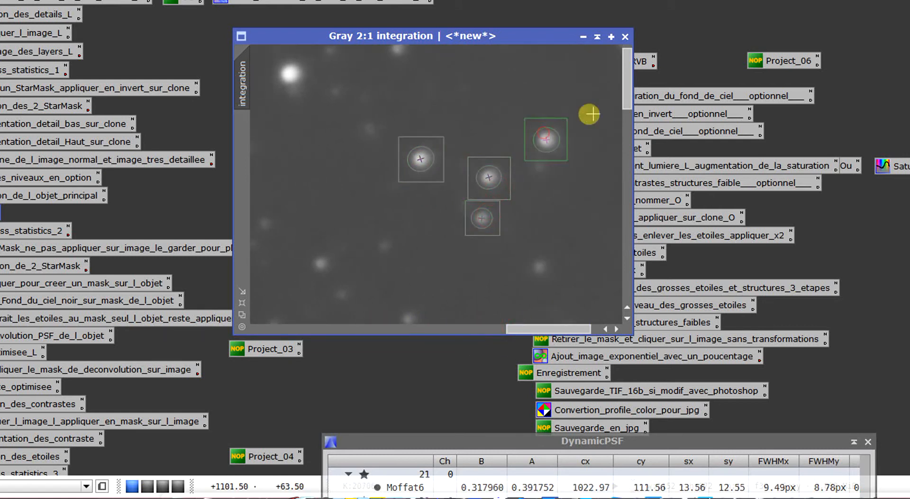
drag(630, 116, 629, 168)
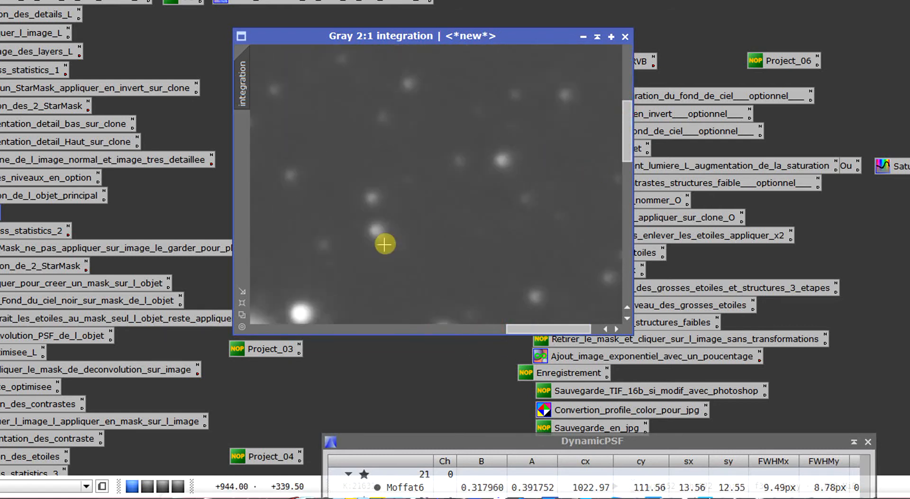
click(376, 231)
click(503, 162)
- Bring the DynamicPSF star list into full view and select all the sampled stars
click(481, 435)
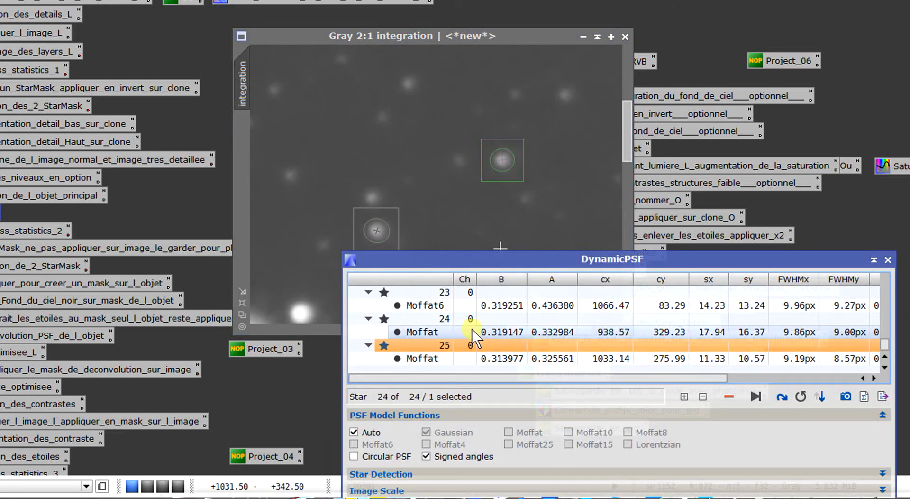
click(420, 333)
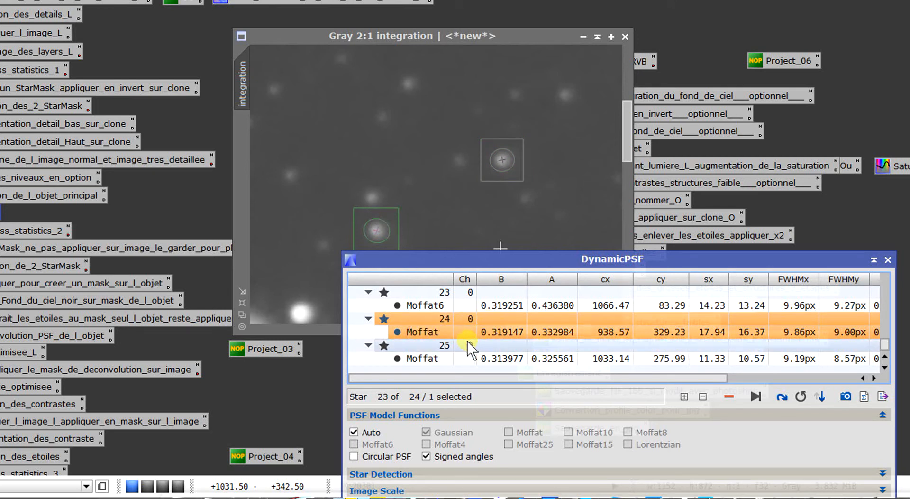
key(ctrl+a)
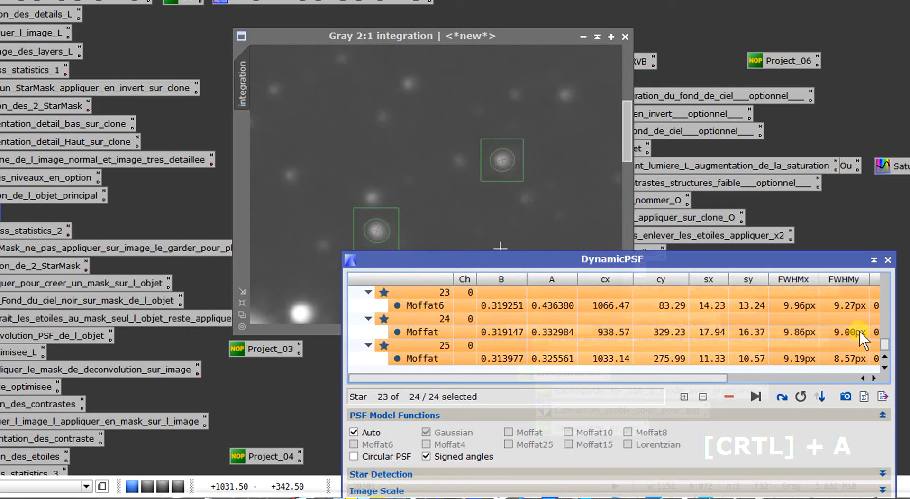
mouse_move(883, 349)
mouse_down()
mouse_move(888, 282)
mouse_move(876, 349)
mouse_up()
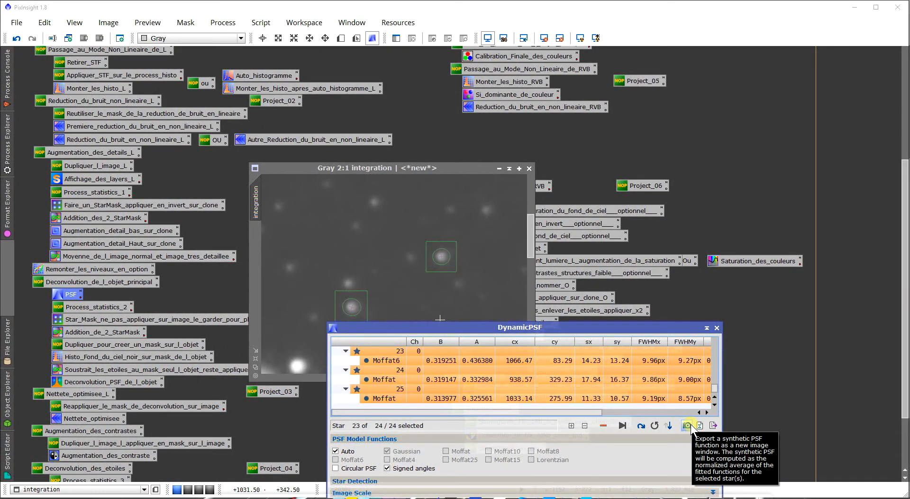
- Export a synthetic PSF image from the selected stars, inspect it, and close DynamicPSF
click(687, 425)
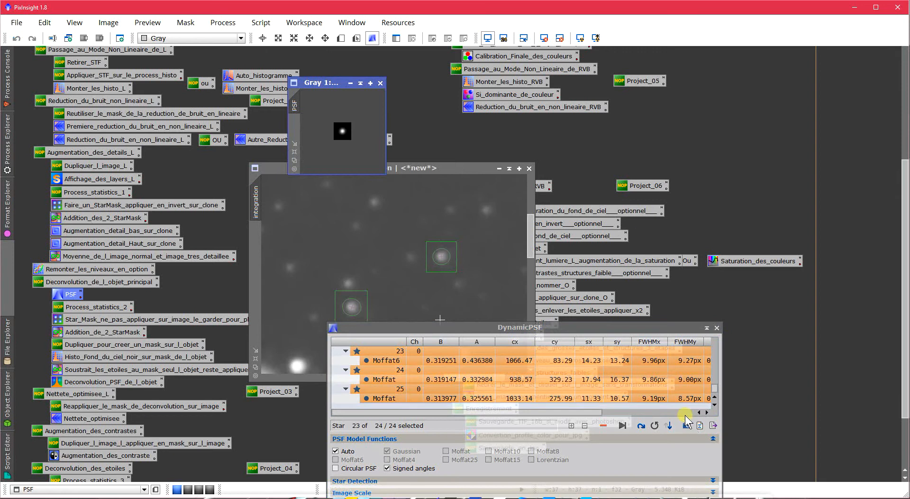
scroll(350, 138, up, 1)
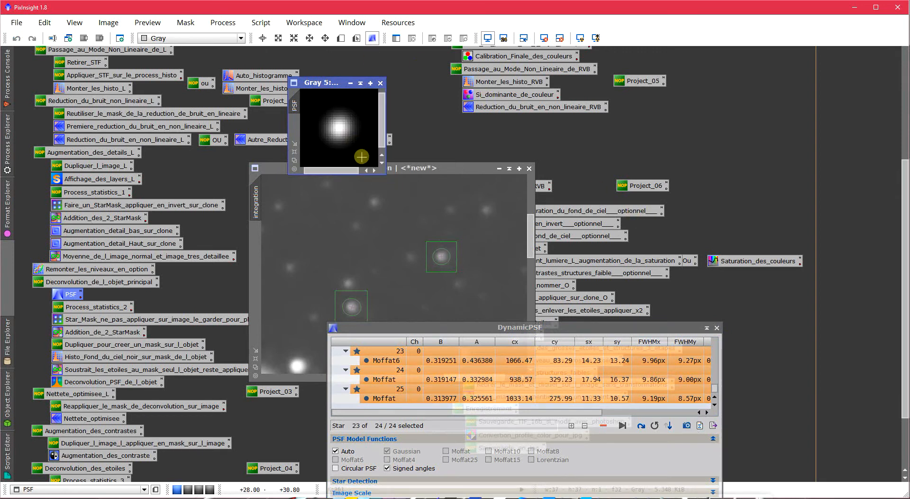
scroll(361, 157, down, 1)
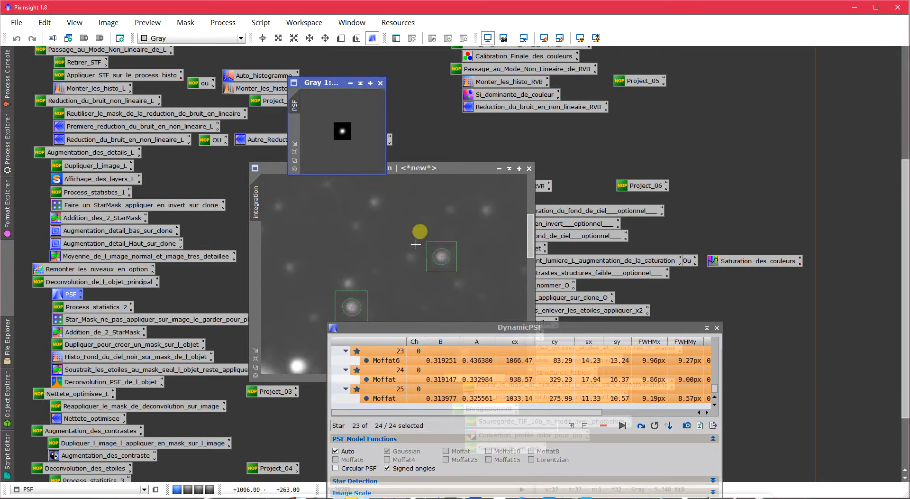
click(715, 327)
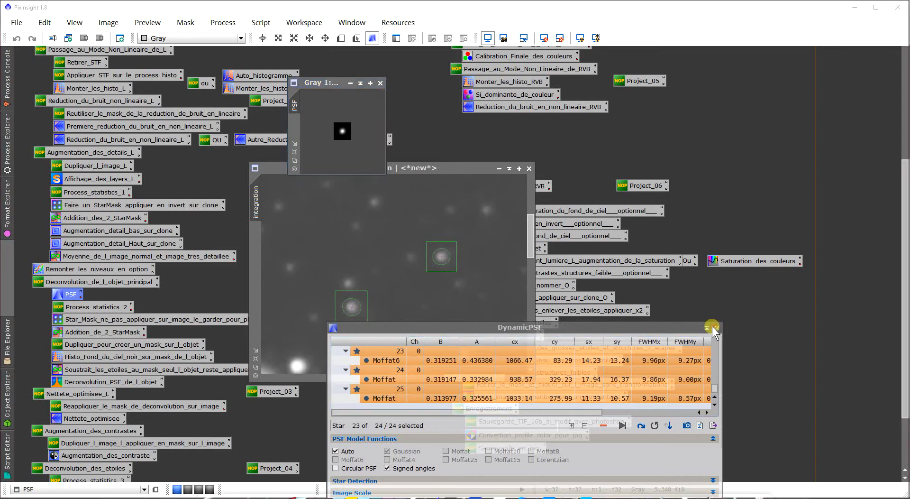
click(432, 271)
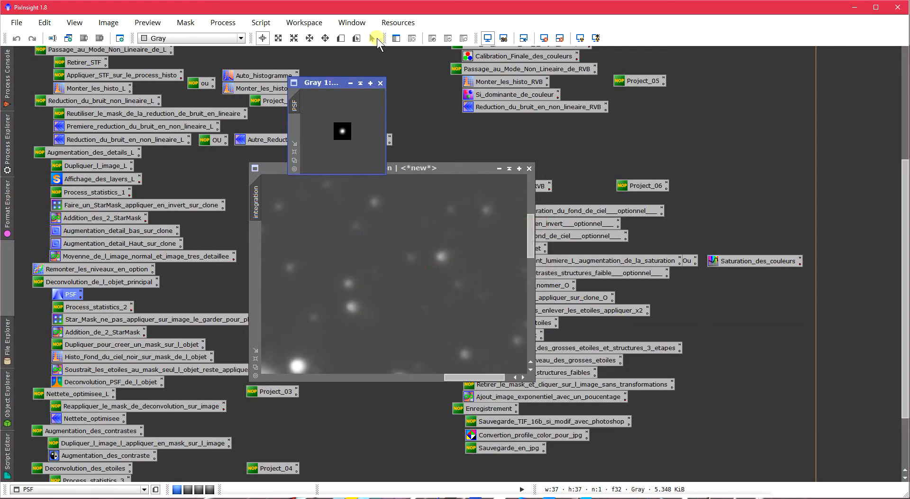
- Collapse the PSF image window and park it just above the integration image
click(360, 84)
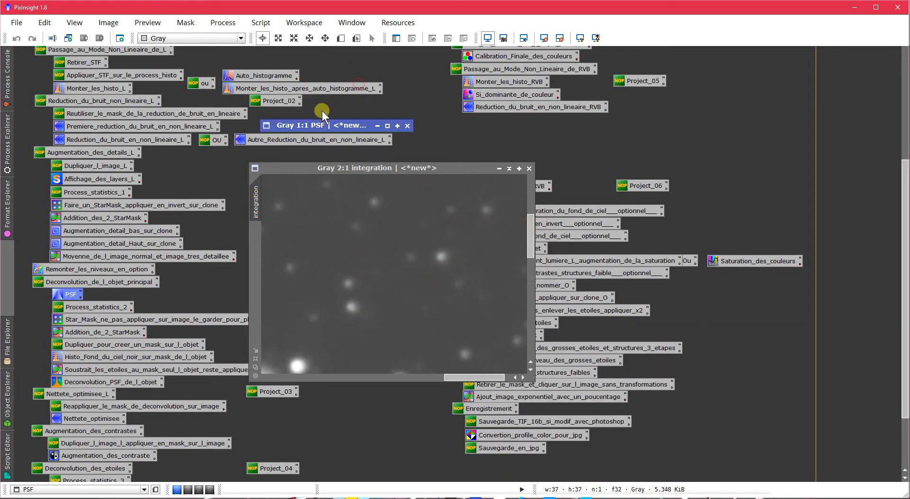
drag(349, 126, 386, 120)
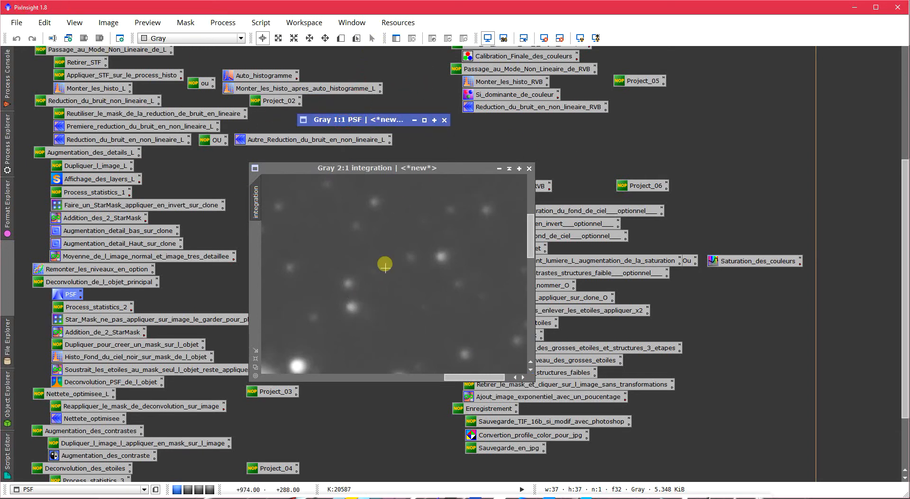
scroll(393, 263, down, 1)
scroll(394, 263, down, 1)
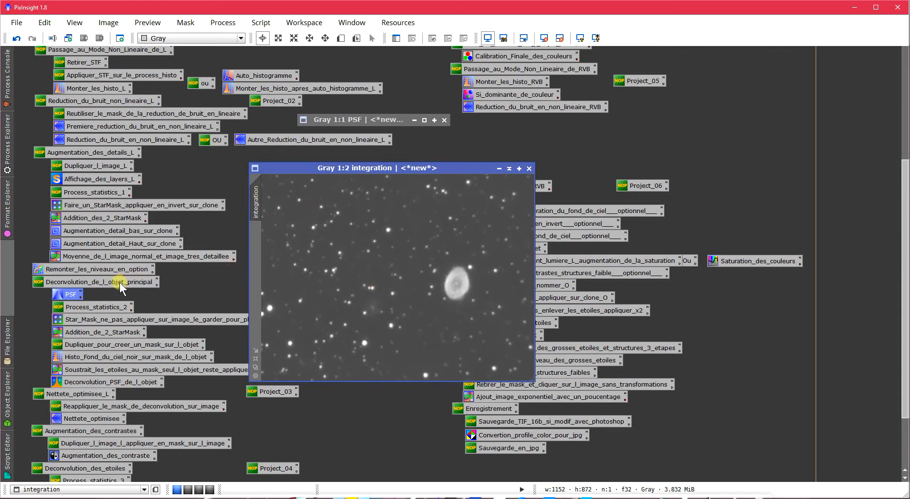
- Open the Statistics process and display the values of the integration image
click(14, 145)
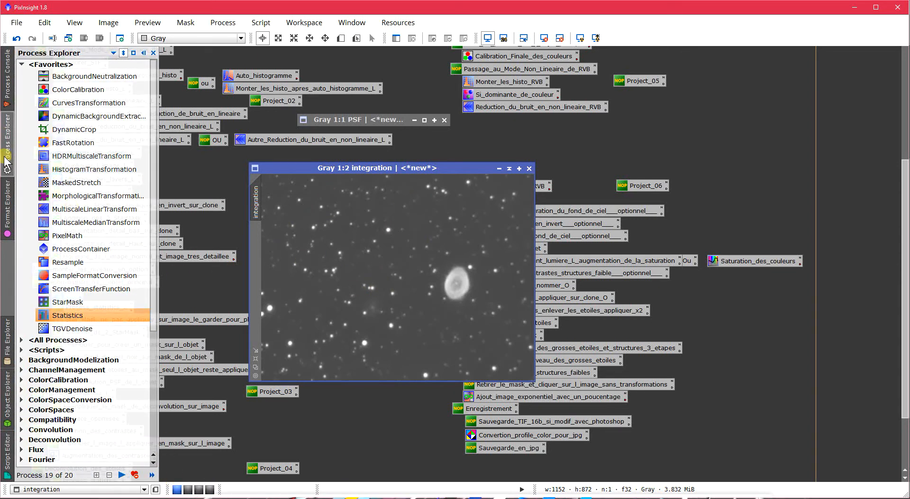
double_click(61, 315)
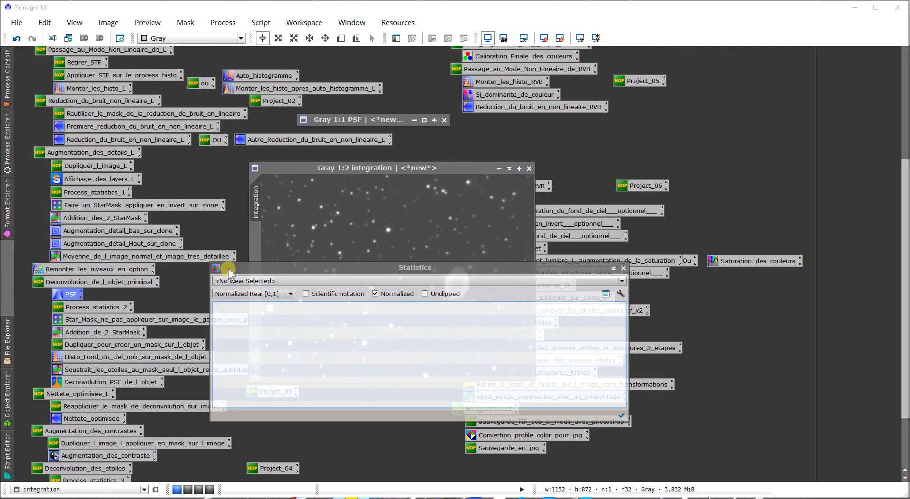
click(224, 281)
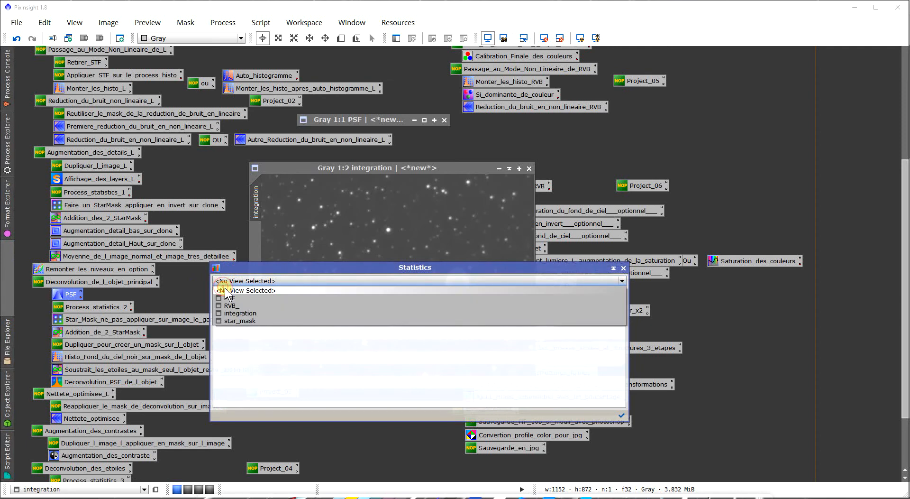
click(242, 314)
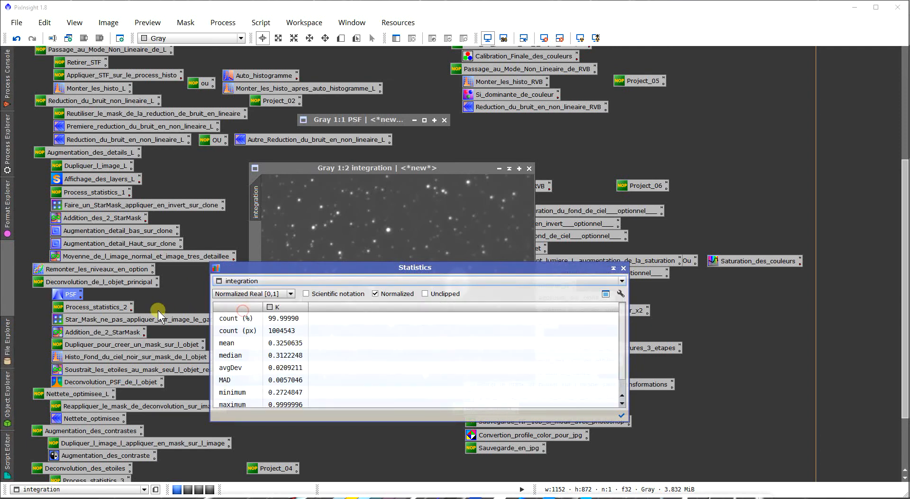
- Open the saved StarMask process for the main-object deconvolution and set its midtones to 0.32 and noise threshold to 0.33
double_click(133, 317)
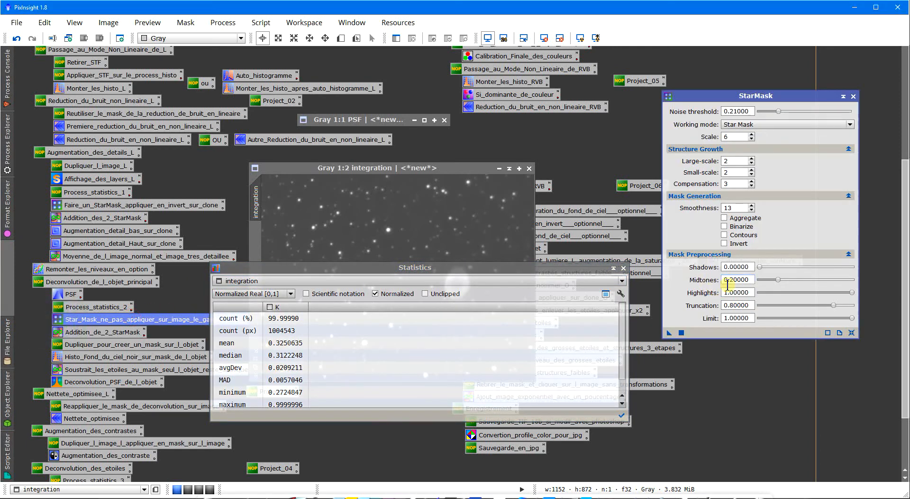
drag(753, 280, 738, 291)
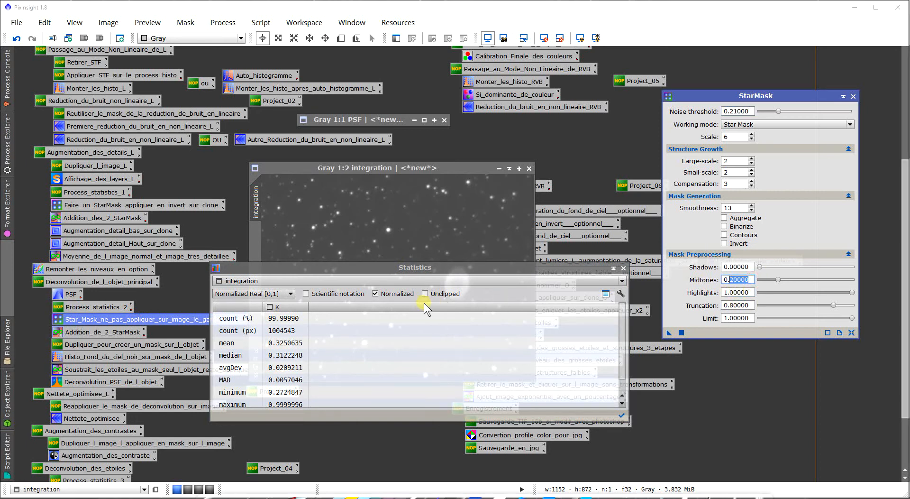
text(32)
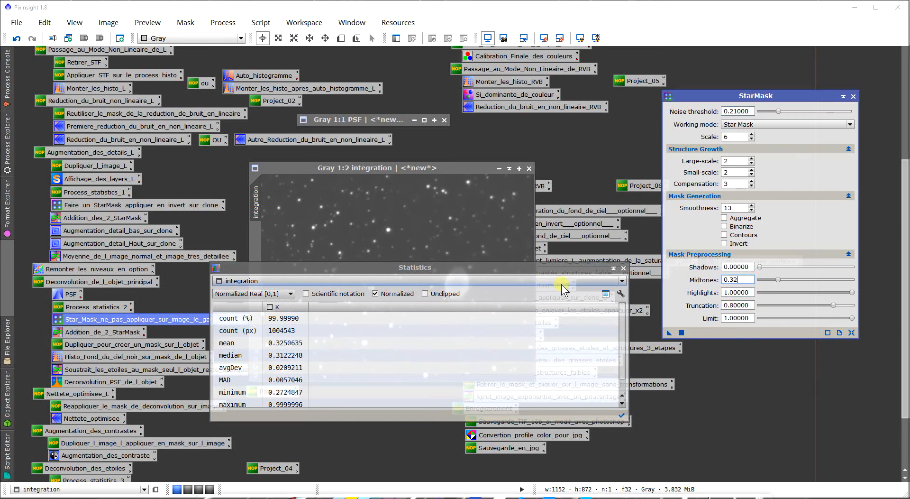
click(624, 269)
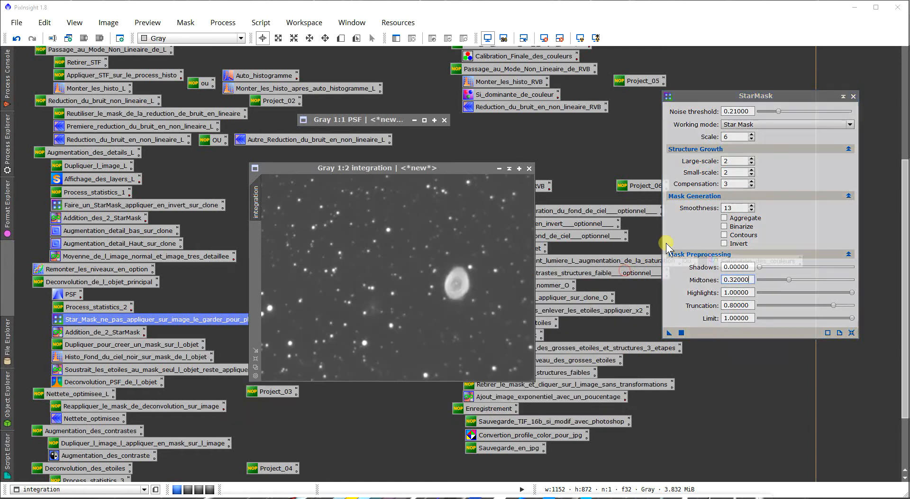
click(736, 112)
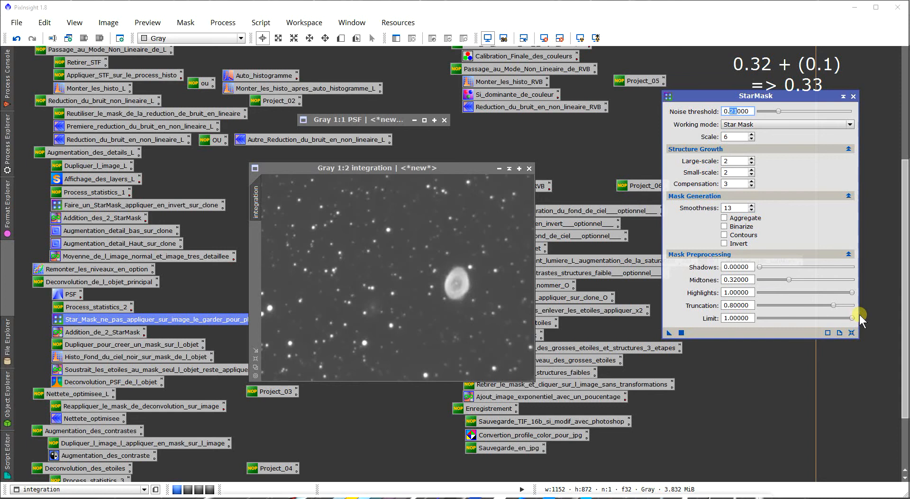
text(33)
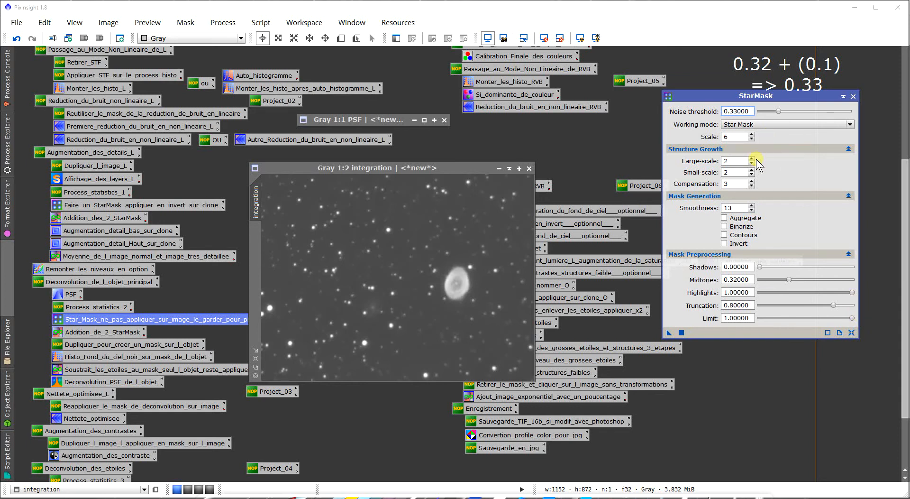
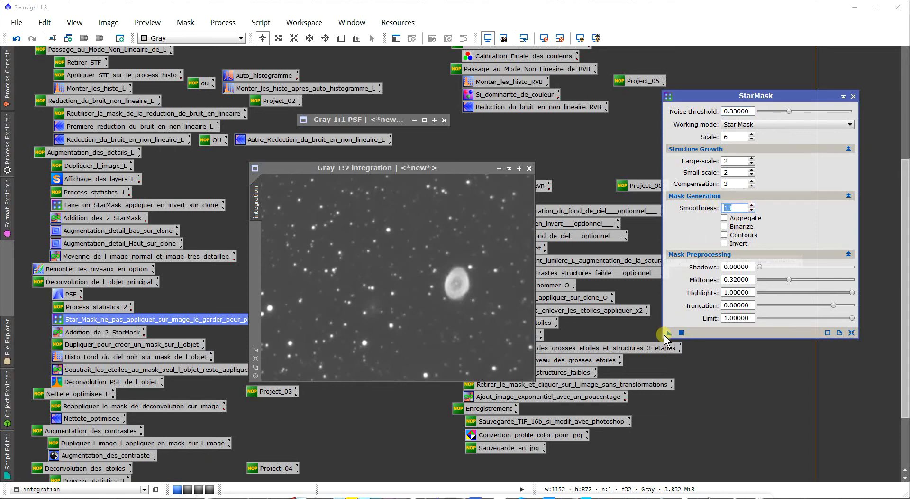
- Generate a star mask from the integration image, shrink and reposition the mask window, and close StarMask
drag(669, 333, 564, 301)
drag(436, 262, 436, 262)
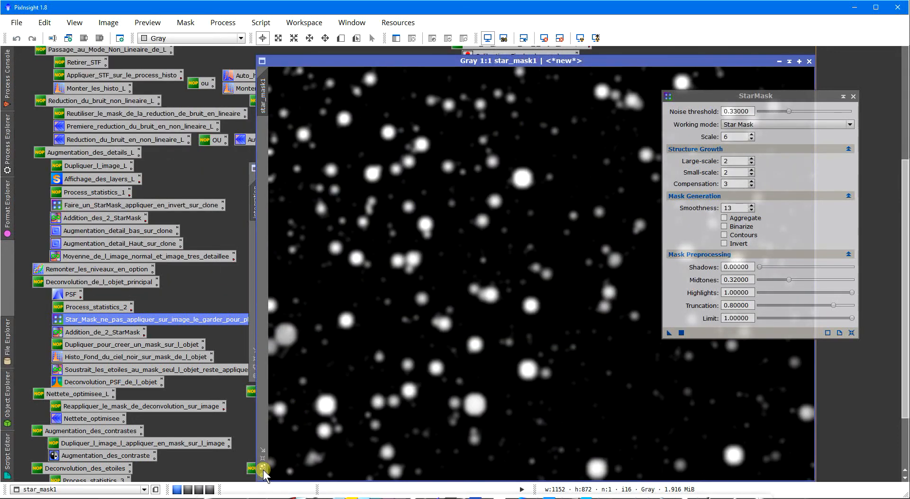
click(262, 468)
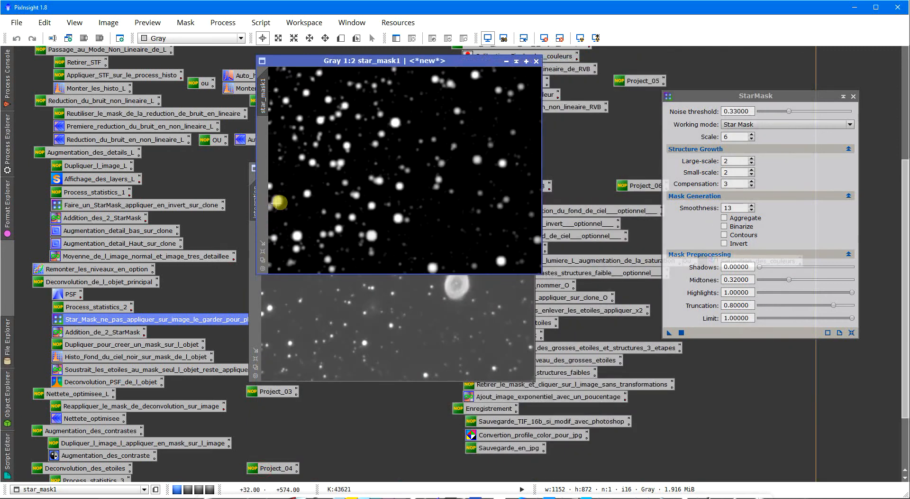
drag(361, 60, 406, 101)
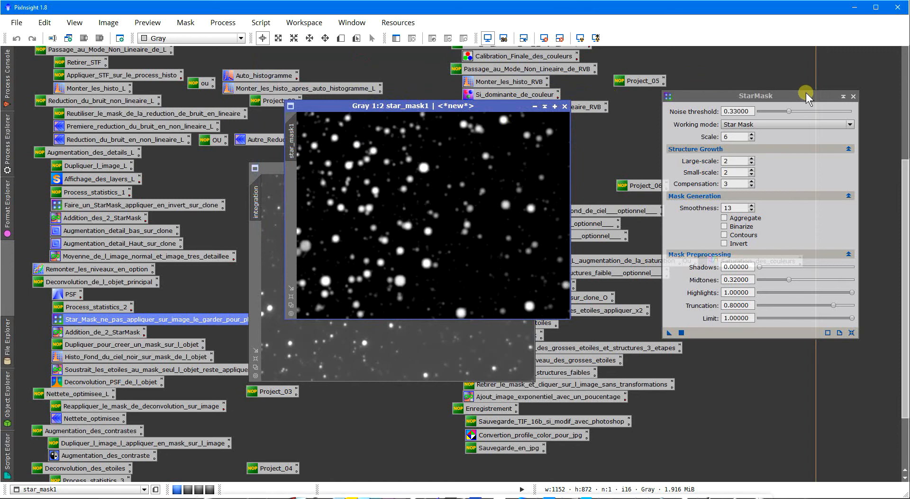
click(854, 97)
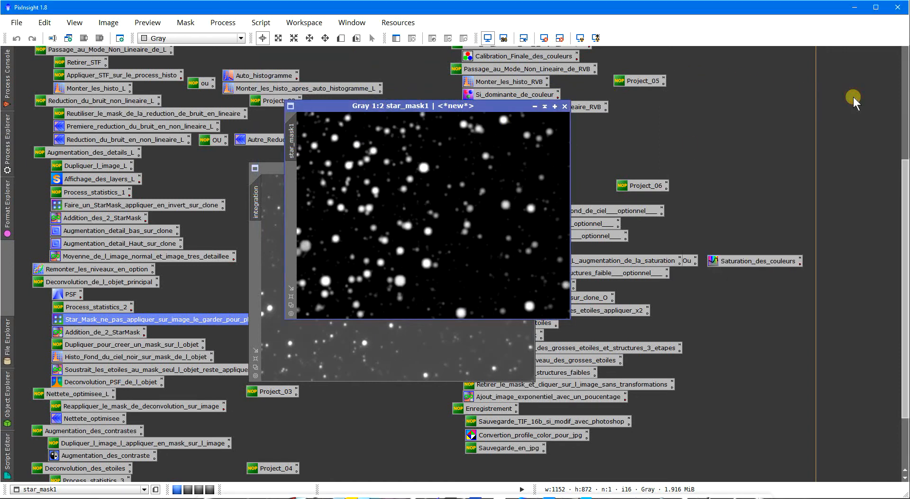
- Open the saved PixelMath process for the main-object deconvolution and check its expression against the star_mask and star_mask1 images
click(117, 220)
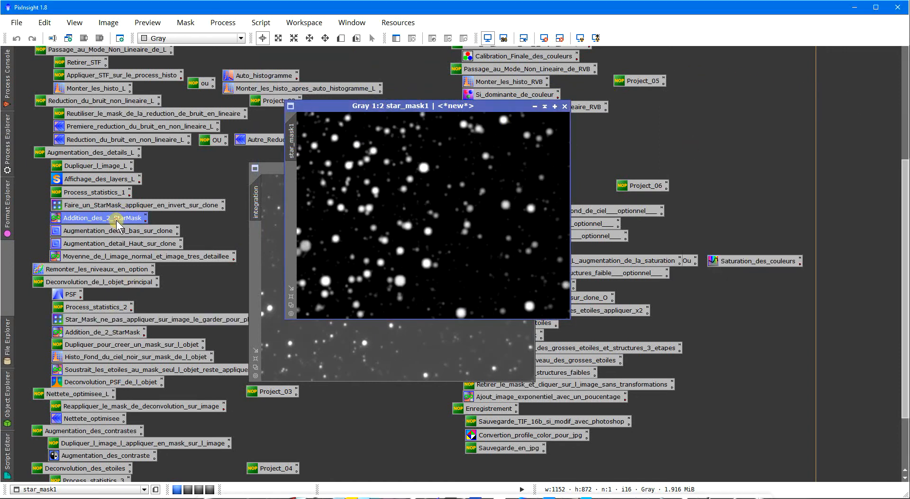
click(117, 333)
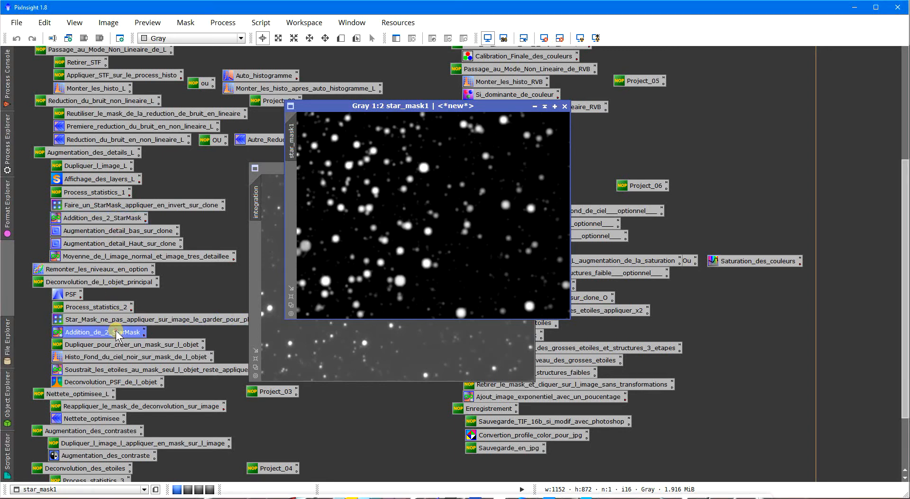
double_click(116, 332)
drag(422, 203, 426, 180)
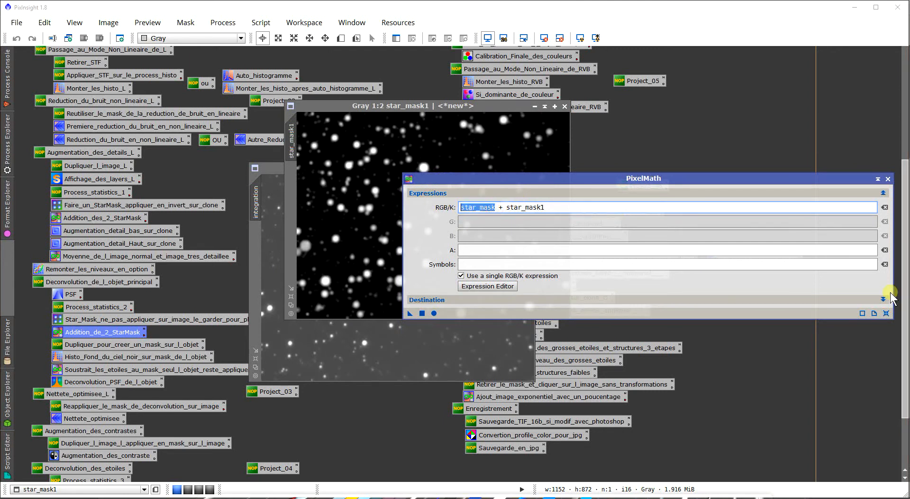
drag(904, 298, 871, 160)
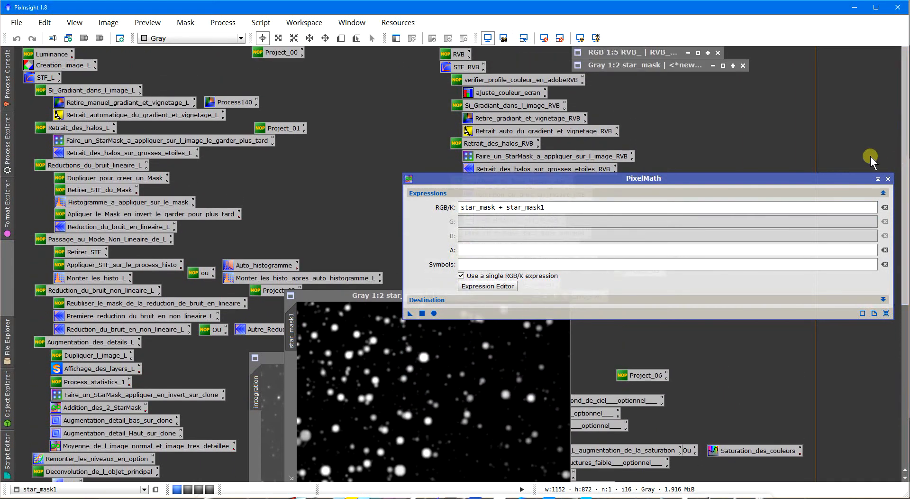
click(640, 69)
drag(901, 76, 901, 180)
click(548, 203)
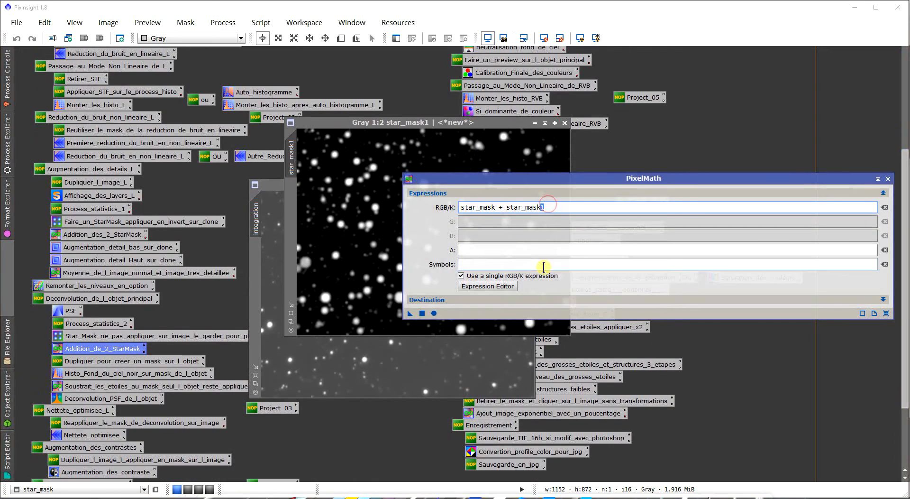
click(504, 170)
drag(506, 178, 441, 224)
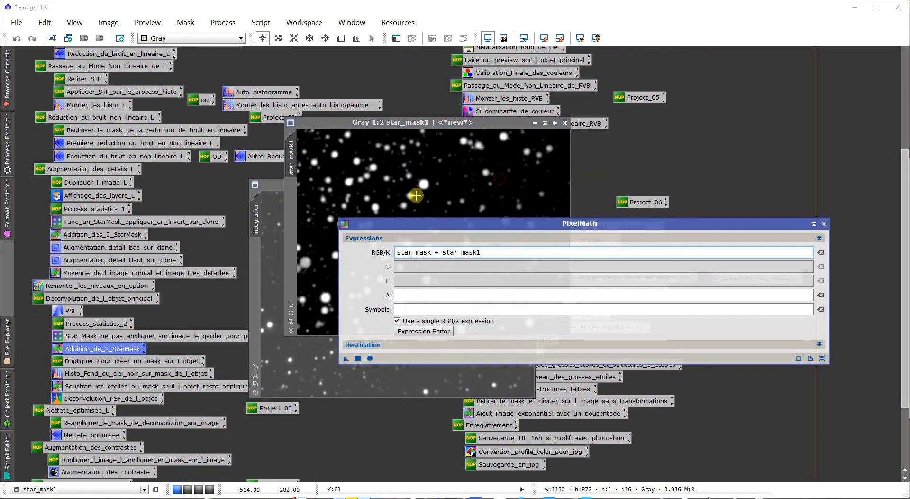
- Check the PixelMath output name, create full_Star_Mask from star_mask + star_mask1, and close the process
click(449, 344)
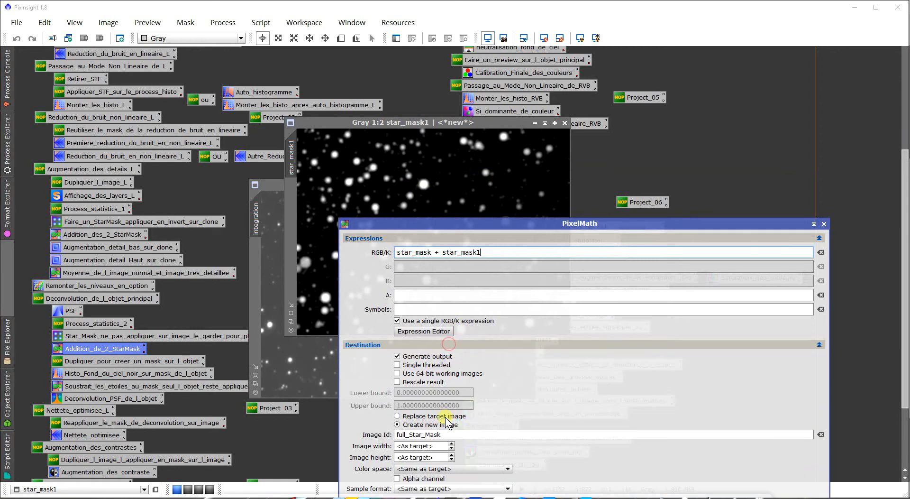
double_click(448, 434)
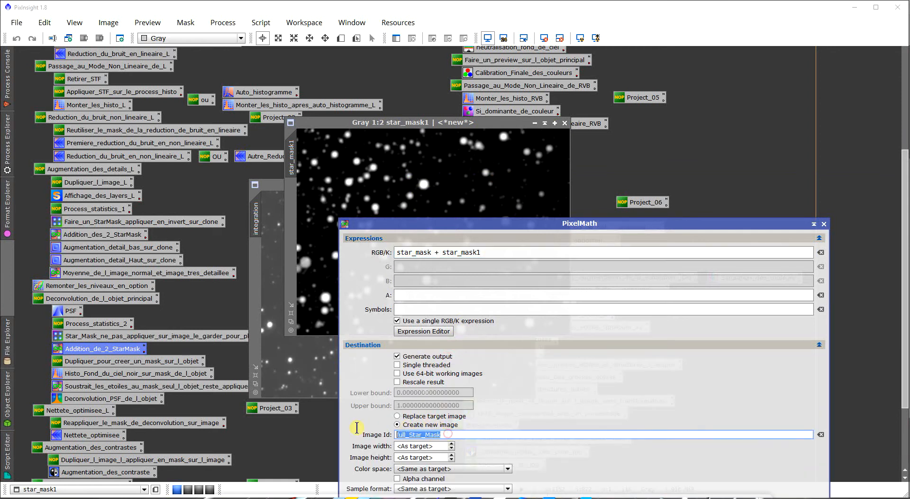
click(399, 346)
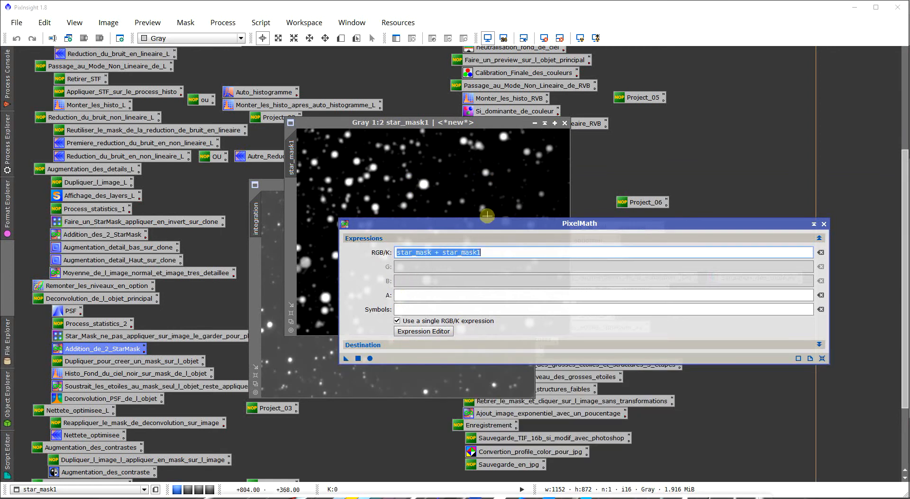
click(359, 359)
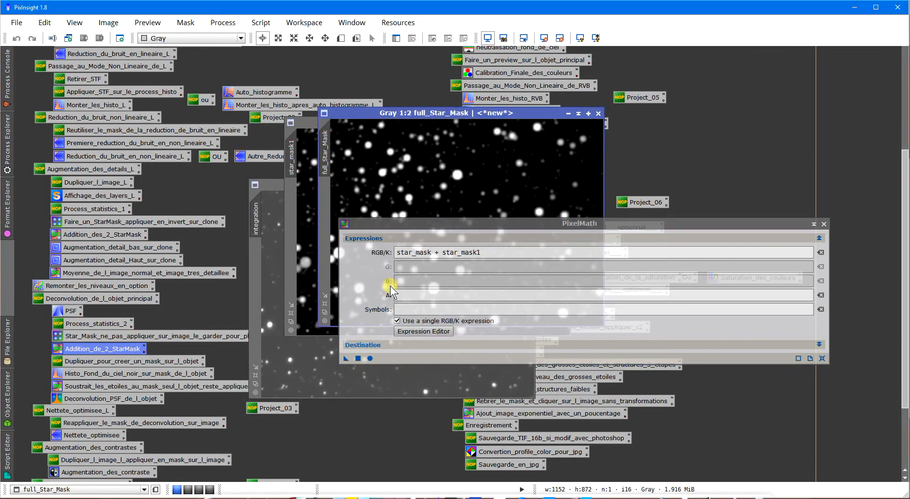
click(824, 224)
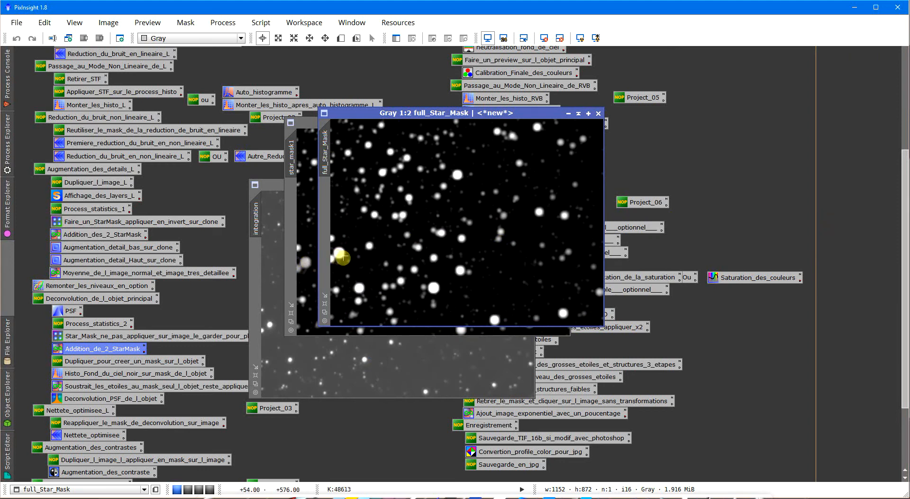
- Close the star_mask1 image, then collapse full_Star_Mask and park it just below the collapsed PSF image
click(314, 228)
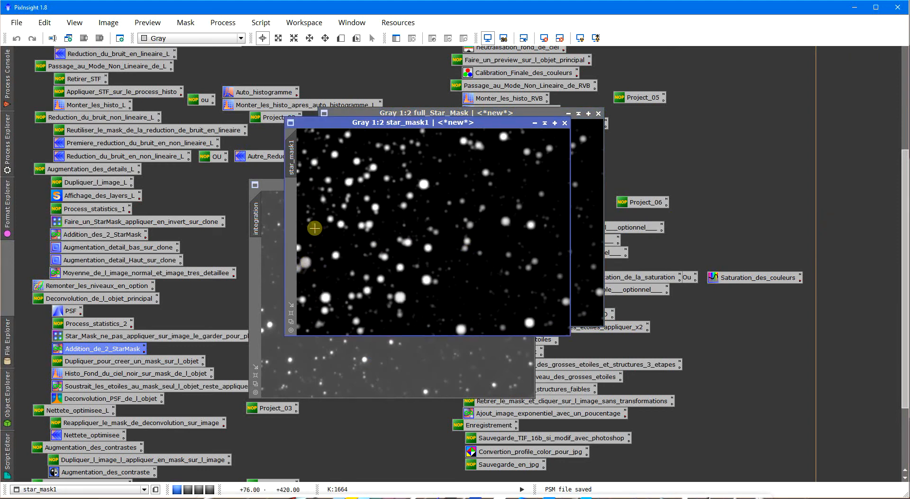
click(565, 124)
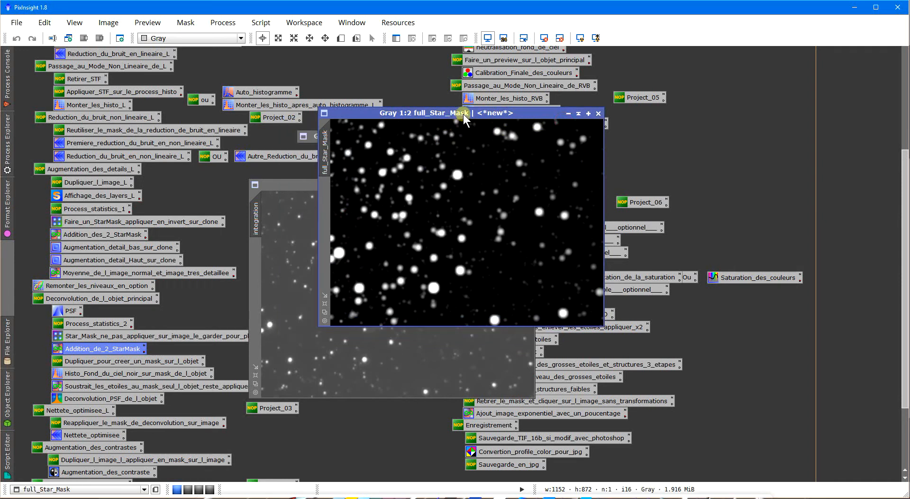
drag(464, 118, 451, 115)
click(567, 109)
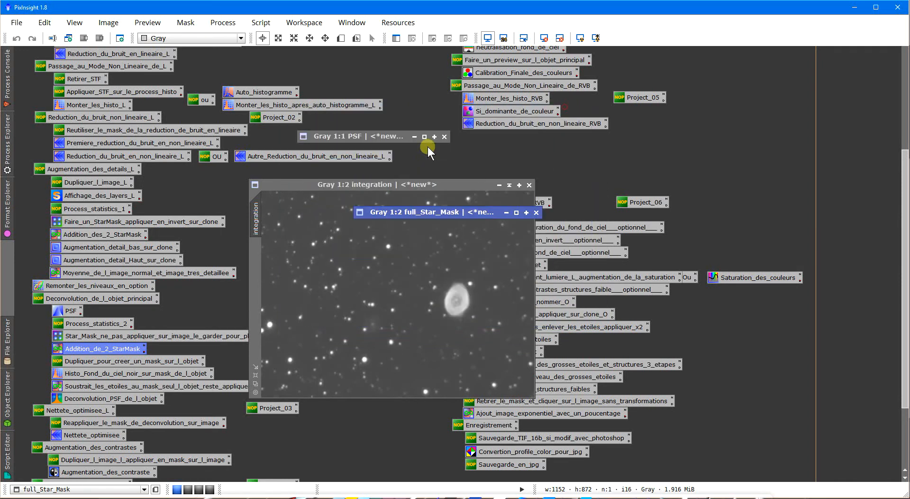
drag(405, 211, 351, 150)
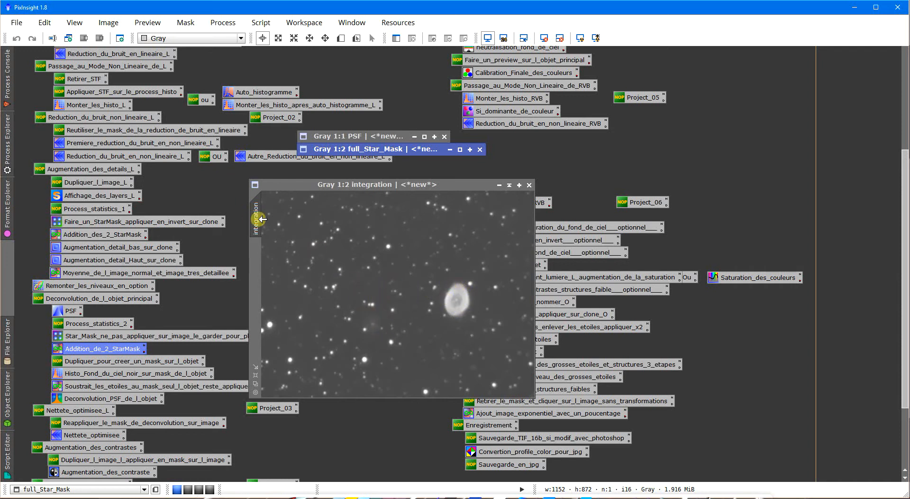
- Duplicate the integration image and load the clone into the saved black-background HistogramTransformation, with the histogram's horizontal zoom at 1
drag(256, 219, 230, 218)
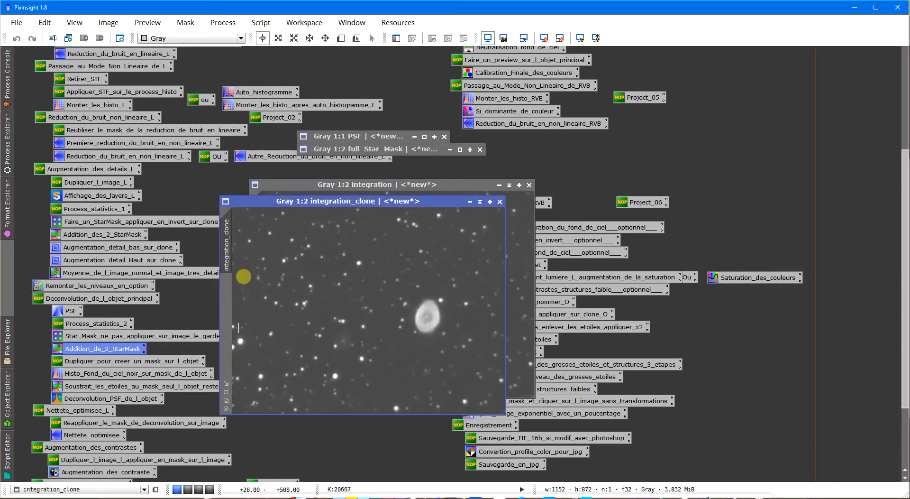
double_click(195, 374)
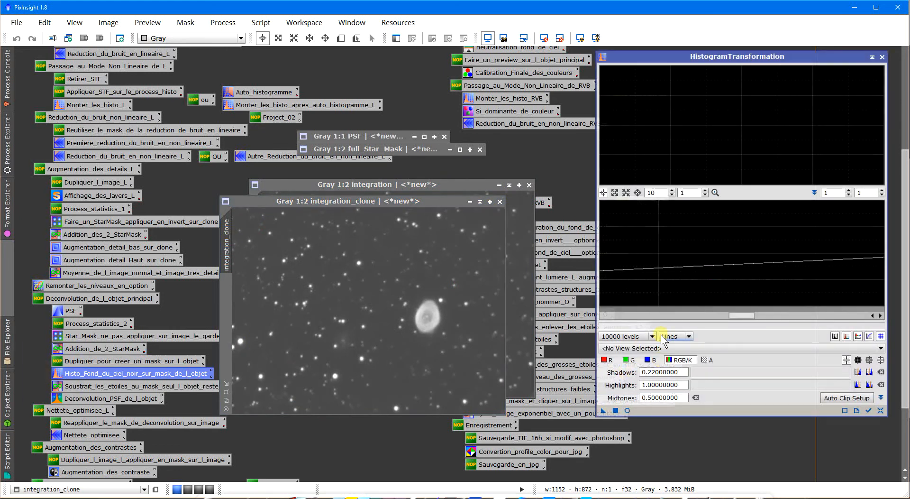
key(BackSpace)
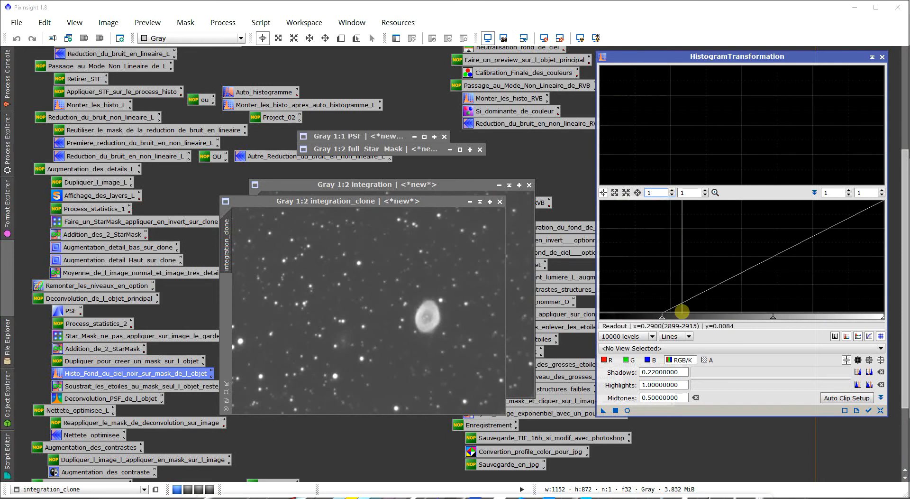
click(674, 351)
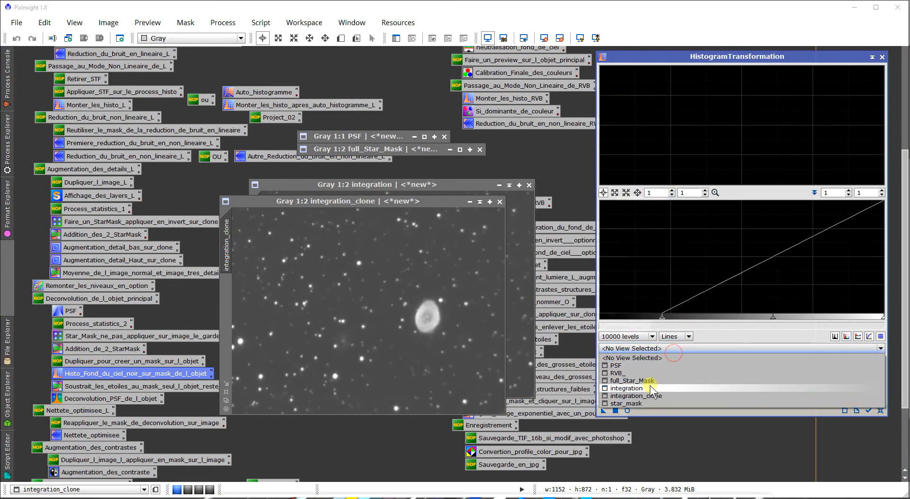
click(647, 406)
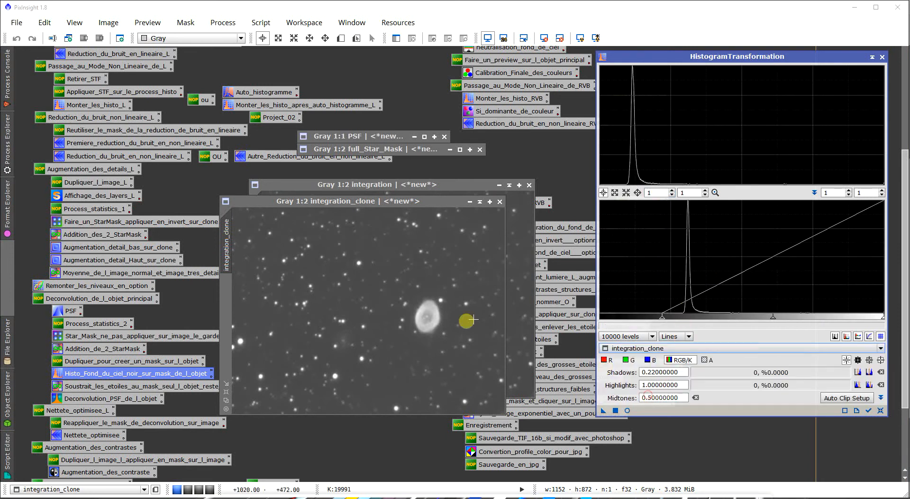
- Open a real-time preview of the histogram transformation and arrange it beside the HistogramTransformation window
click(627, 411)
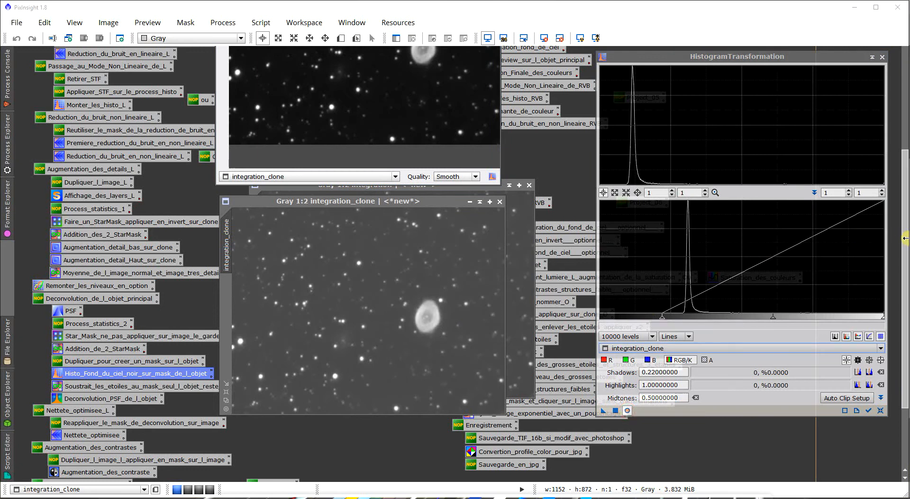
scroll(903, 219, up, 1)
drag(903, 215, 906, 149)
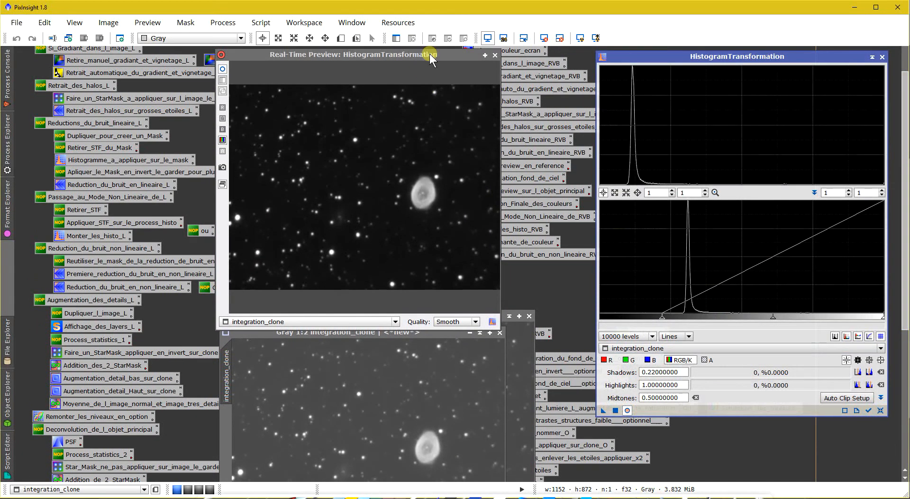
drag(429, 55, 292, 282)
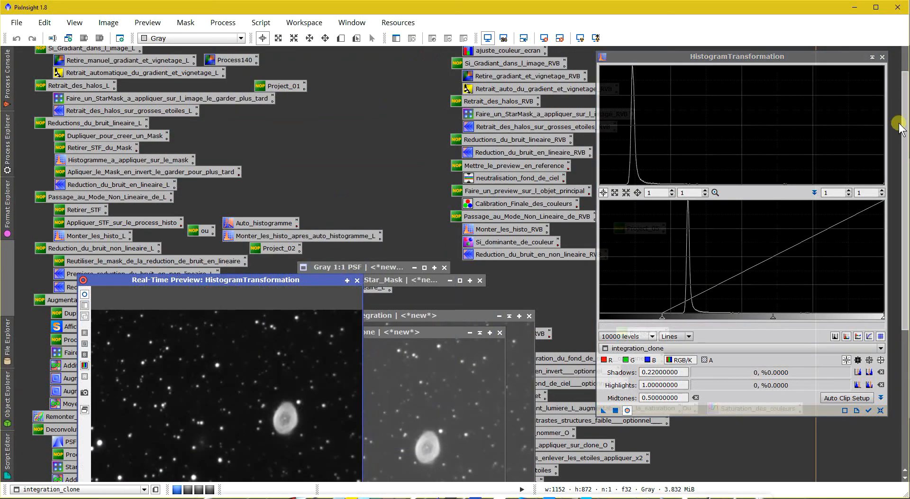
drag(906, 147, 902, 228)
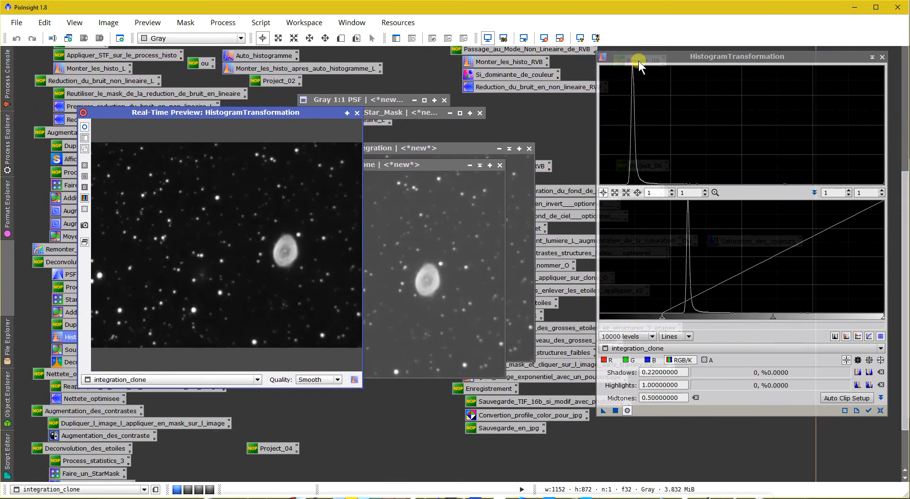
drag(642, 61, 627, 73)
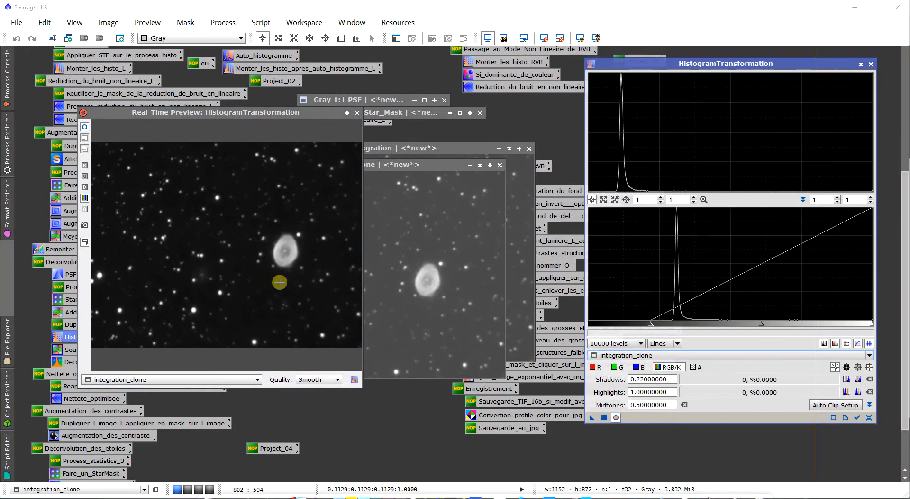
- Set the shadows to 0.29333333, apply the histogram transformation to integration_clone, and close the preview and the process
drag(651, 325, 672, 325)
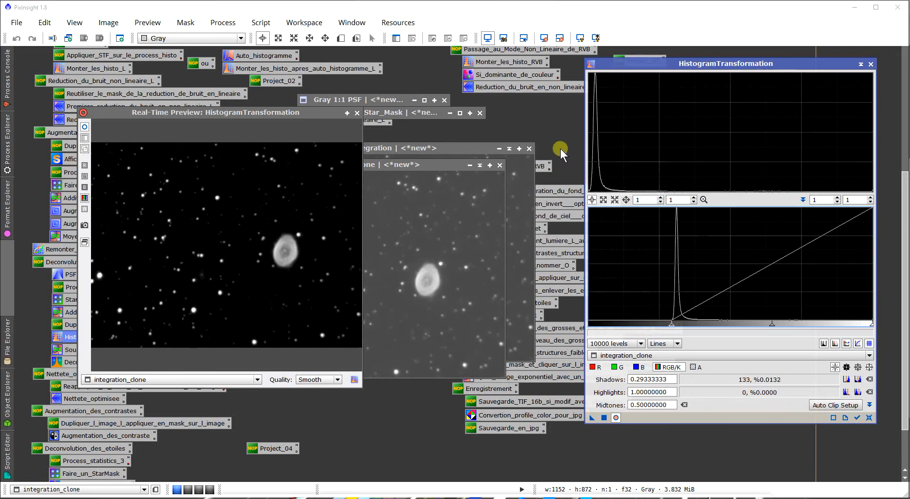
click(357, 114)
drag(592, 418, 397, 293)
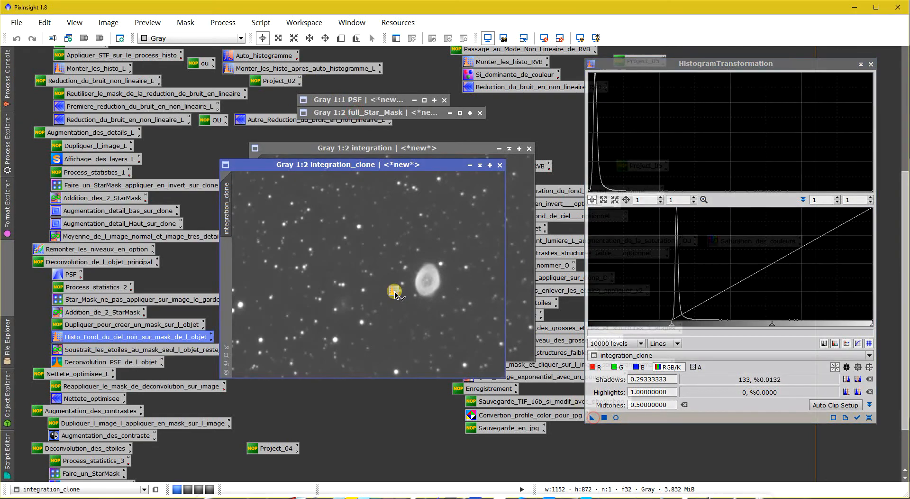
click(872, 63)
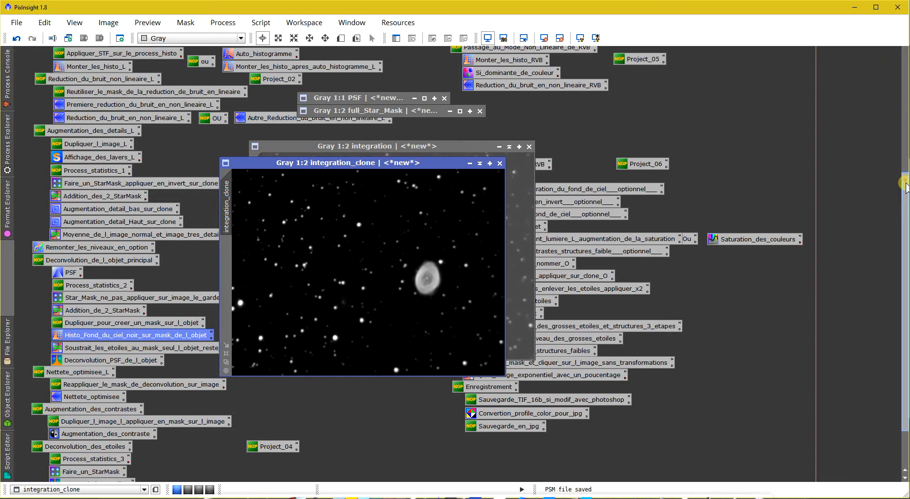
- Inspect the background and stars of integration_clone up close, then shift its window slightly
scroll(901, 175, down, 1)
scroll(393, 289, up, 1)
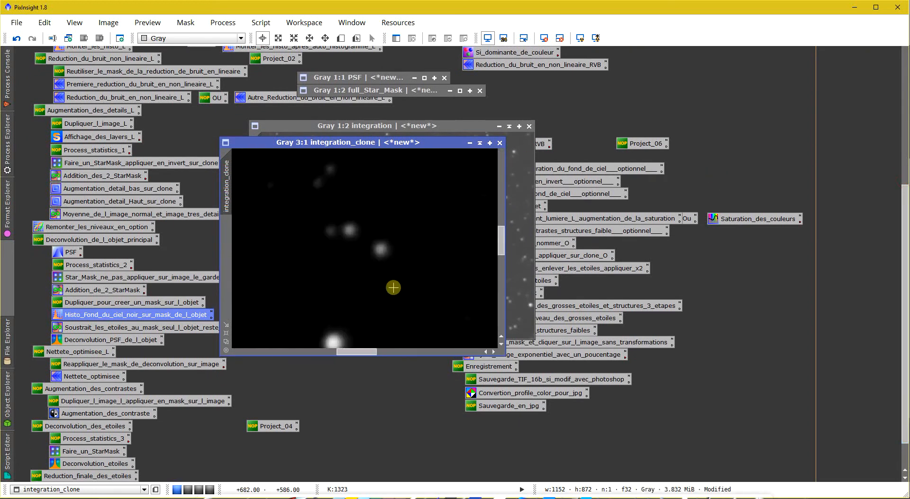
scroll(393, 289, down, 1)
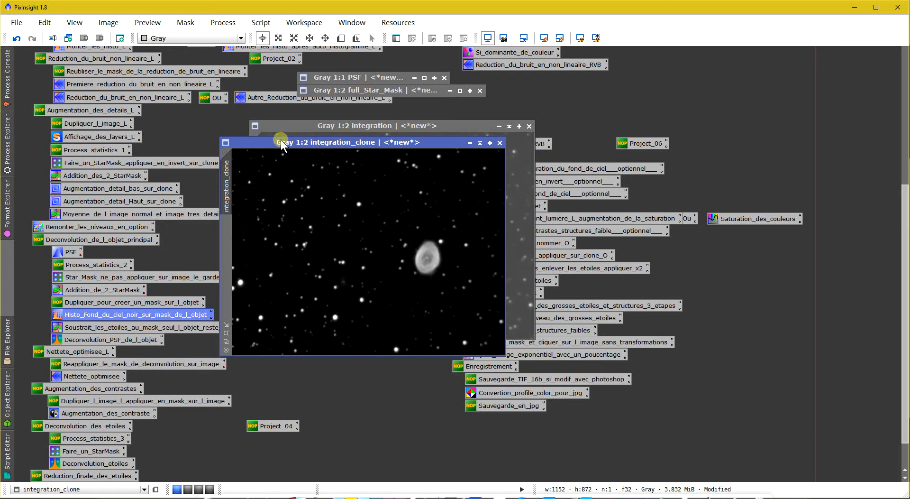
drag(280, 138, 292, 141)
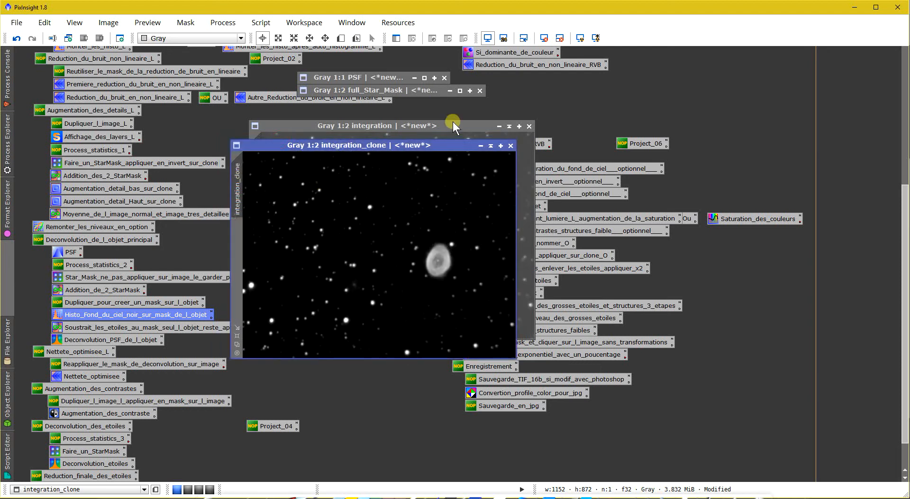
- Check the full_Star_Mask image and load the saved PixelMath process that subtracts it from integration_clone
click(459, 91)
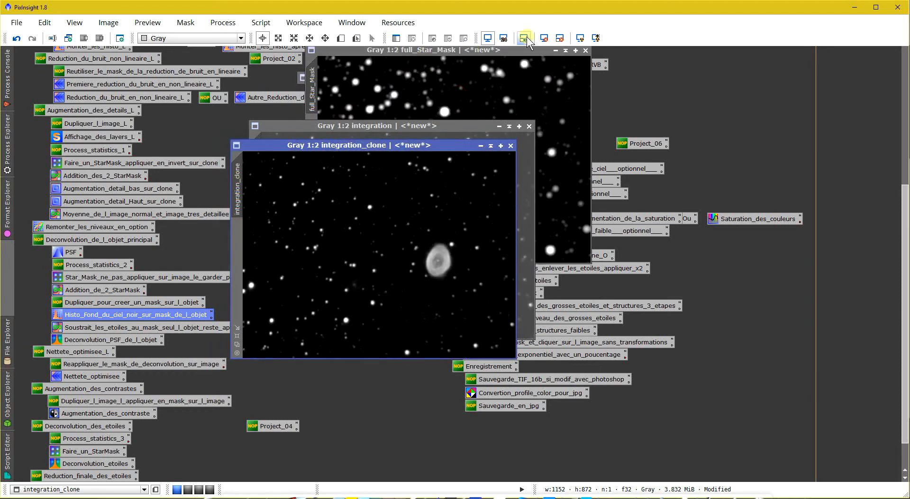
click(566, 50)
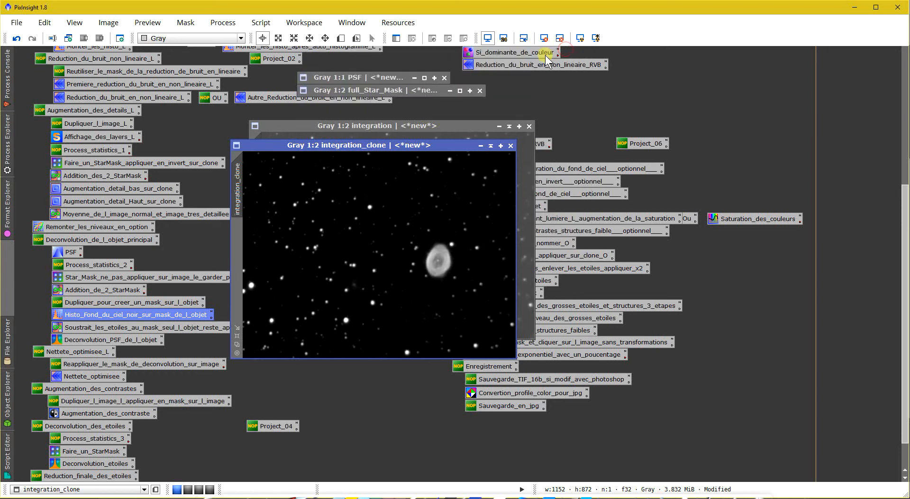
double_click(91, 329)
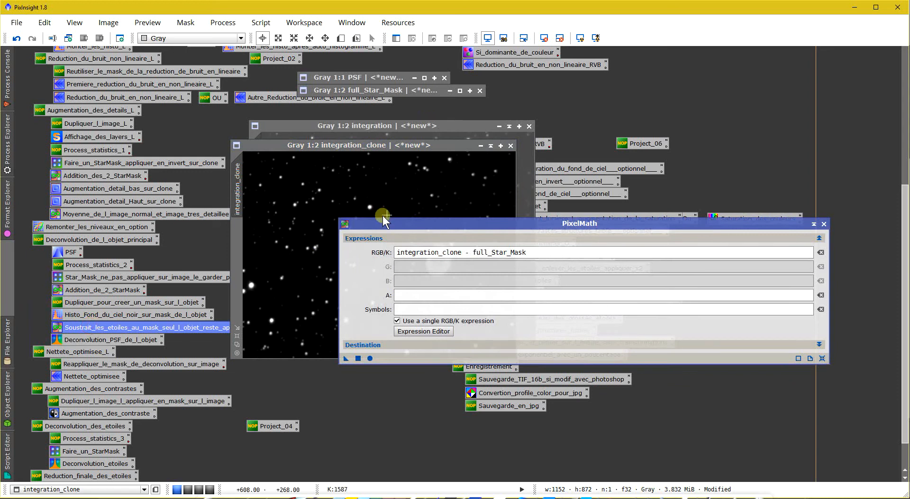
drag(388, 223, 332, 276)
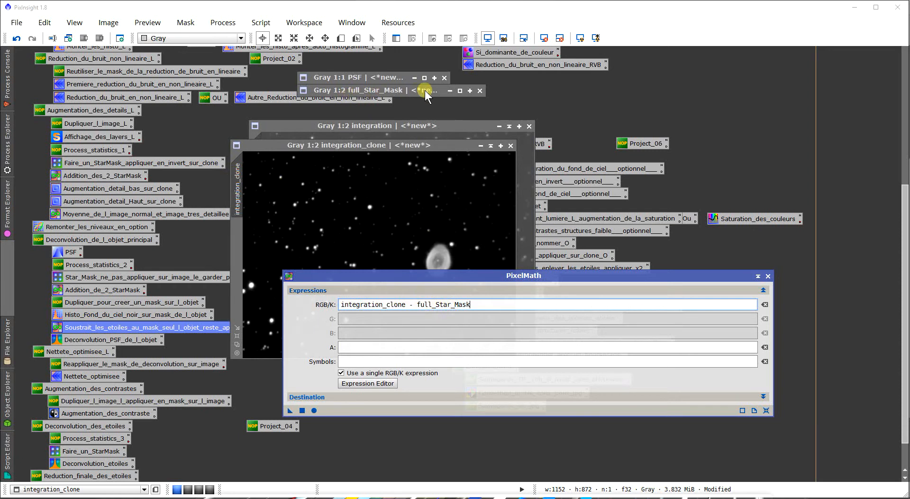
- Check that the PixelMath output goes to a new image Starless_mask, apply integration_clone - full_Star_Mask, and close PixelMath
click(406, 397)
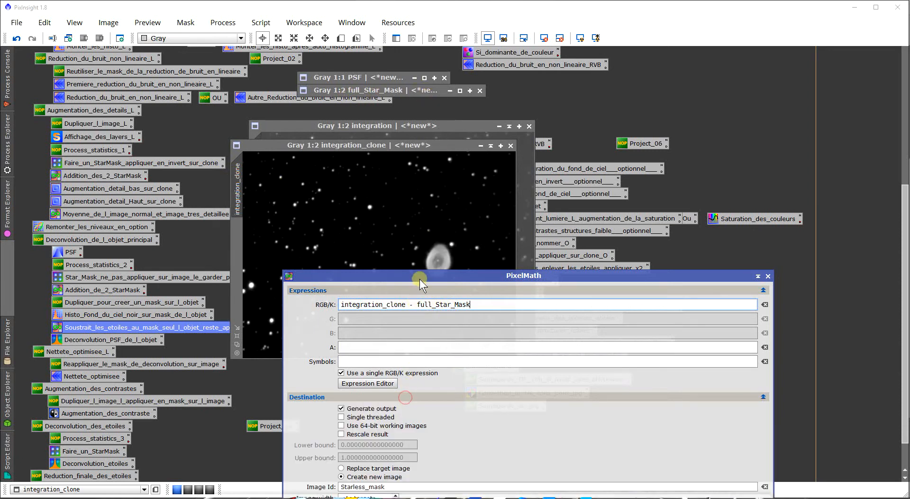
drag(420, 279, 417, 239)
click(393, 445)
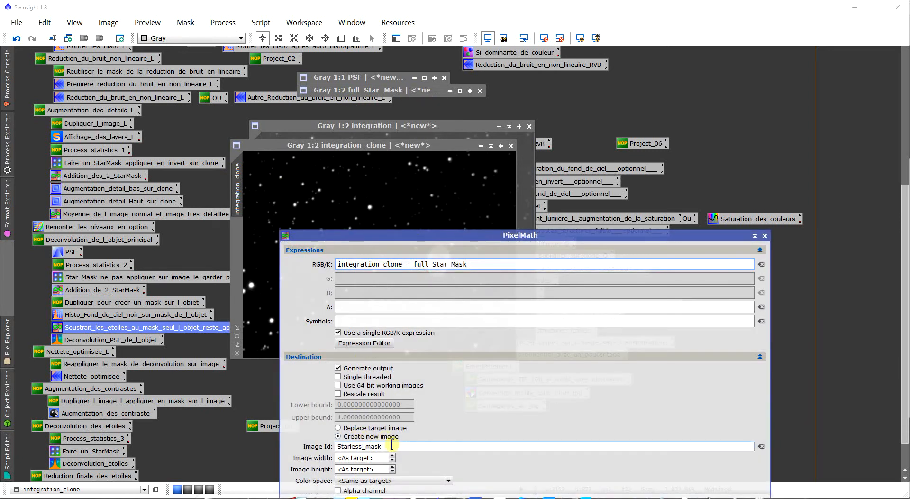
drag(392, 445, 201, 430)
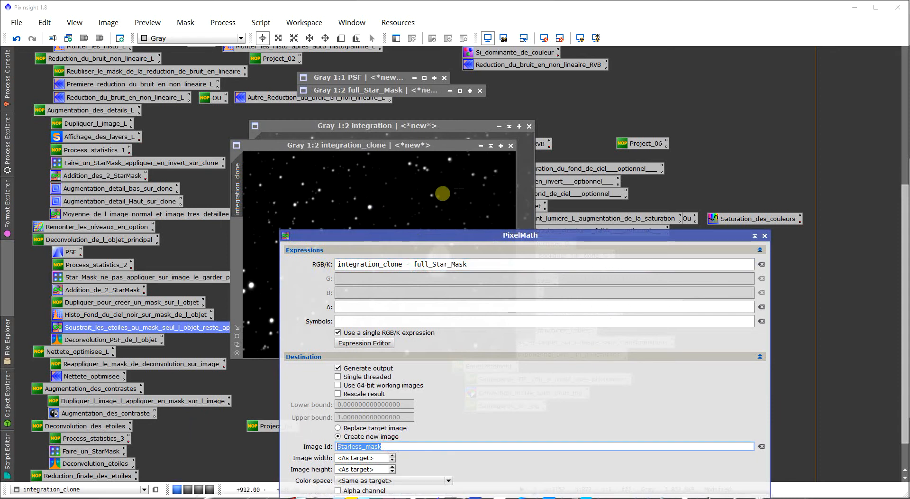
click(382, 359)
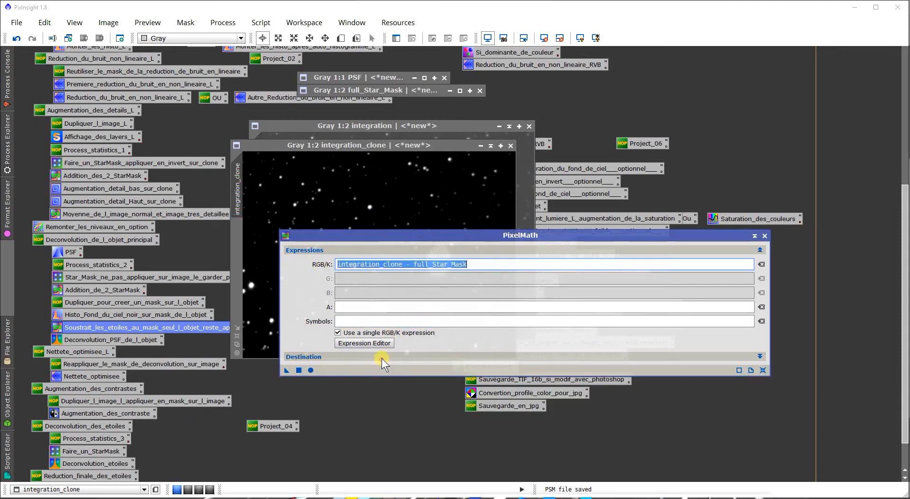
click(298, 370)
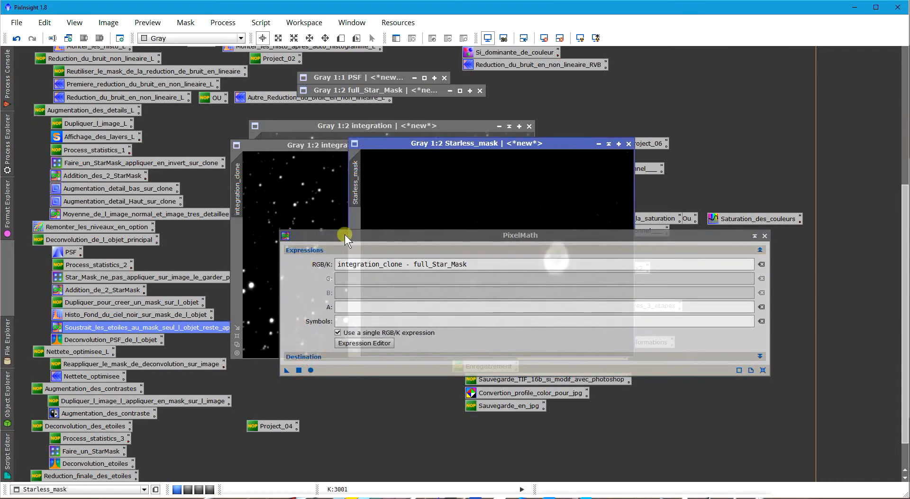
click(765, 236)
- Move the Starless_mask window aside to inspect it and close integration_clone without saving
drag(529, 144, 496, 164)
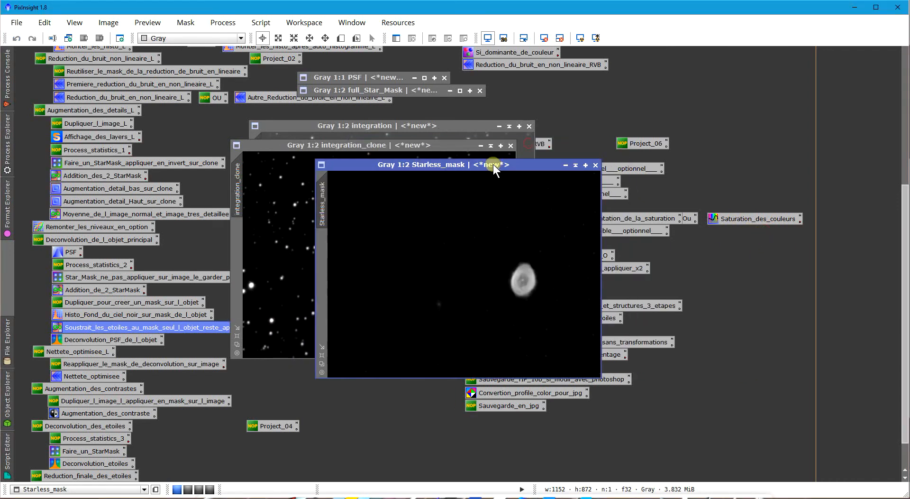
scroll(472, 359, up, 1)
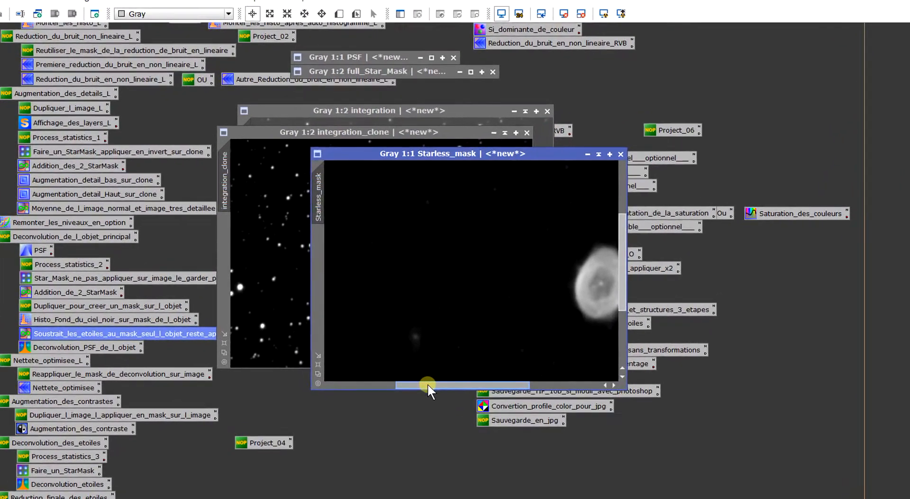
drag(428, 383, 483, 384)
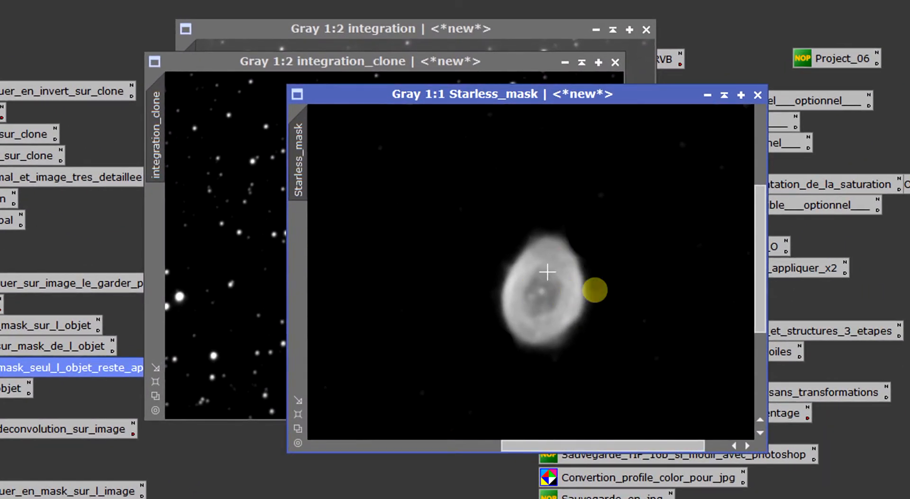
scroll(588, 306, down, 1)
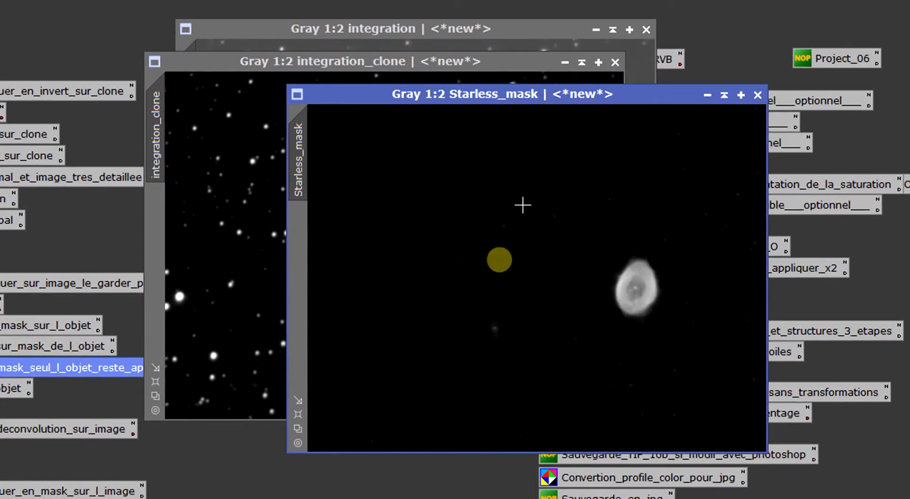
click(615, 62)
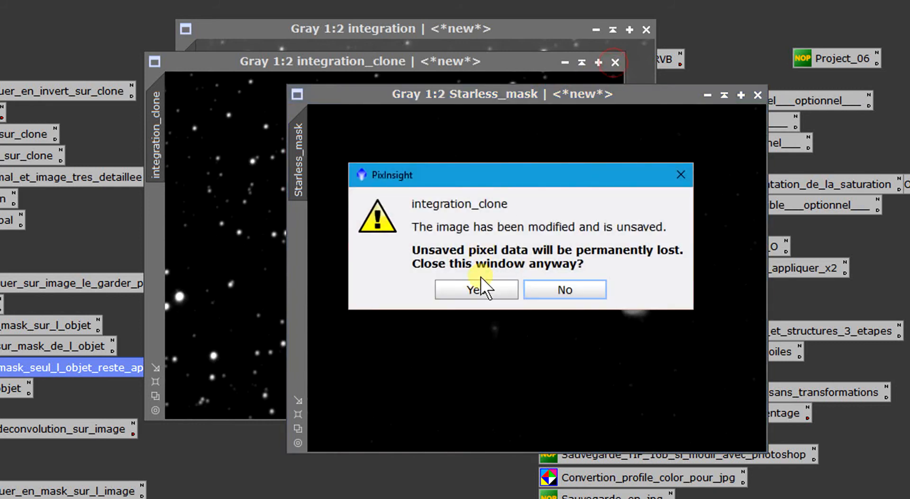
click(479, 283)
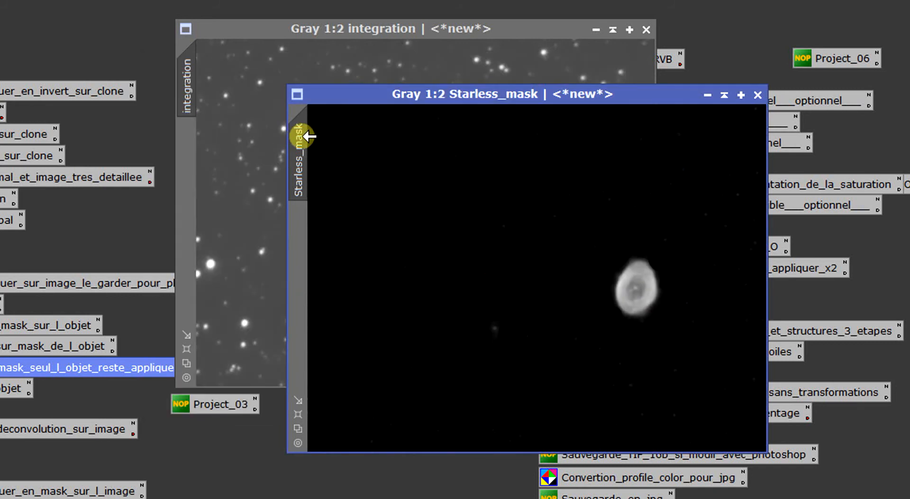
- Apply Starless_mask as the mask of the integration image and hide the mask overlay
drag(301, 136, 194, 144)
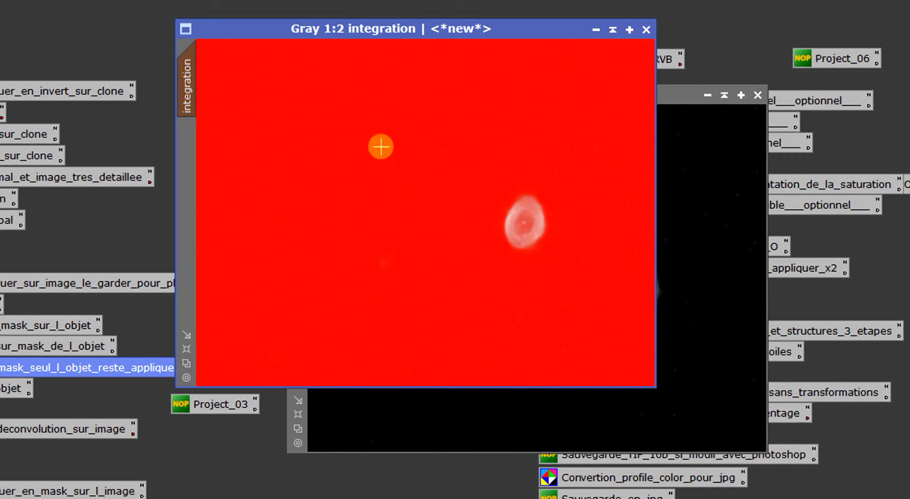
key(ctrl+k)
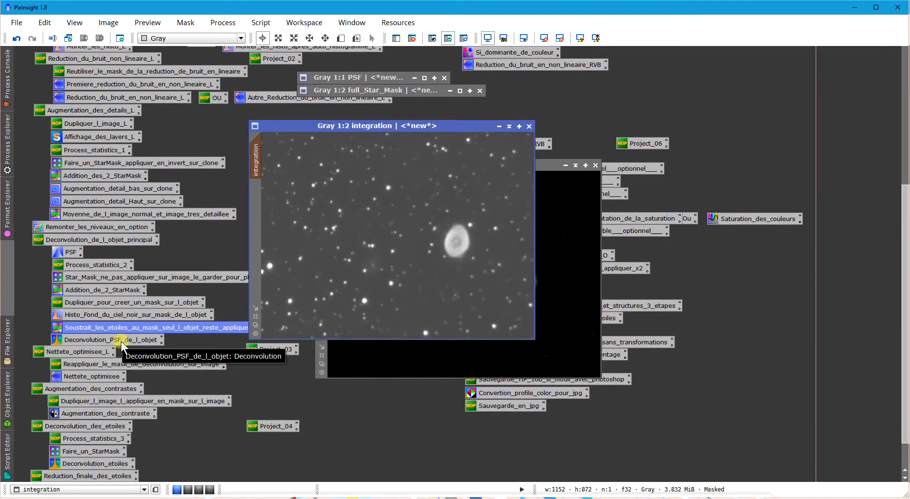
- Load the saved object Deconvolution with PSF as the external PSF, keeping Regularized Richardson-Lucy and 5 iterations
double_click(121, 343)
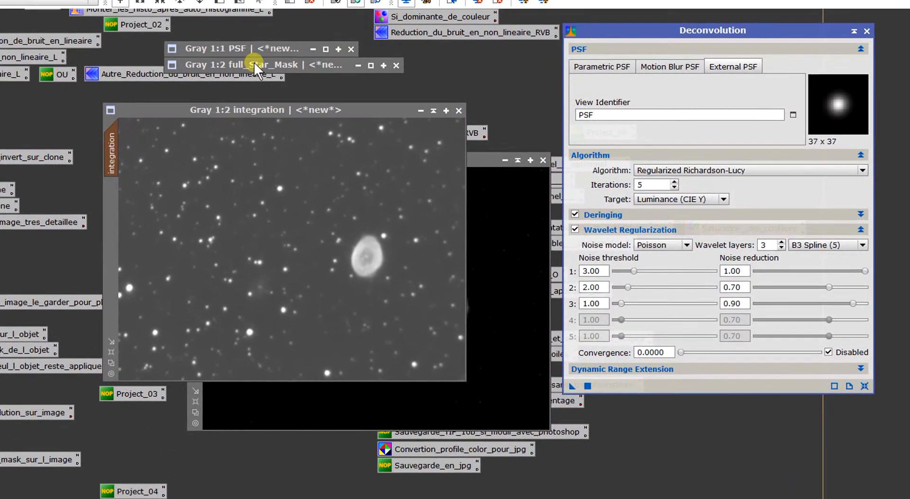
click(793, 112)
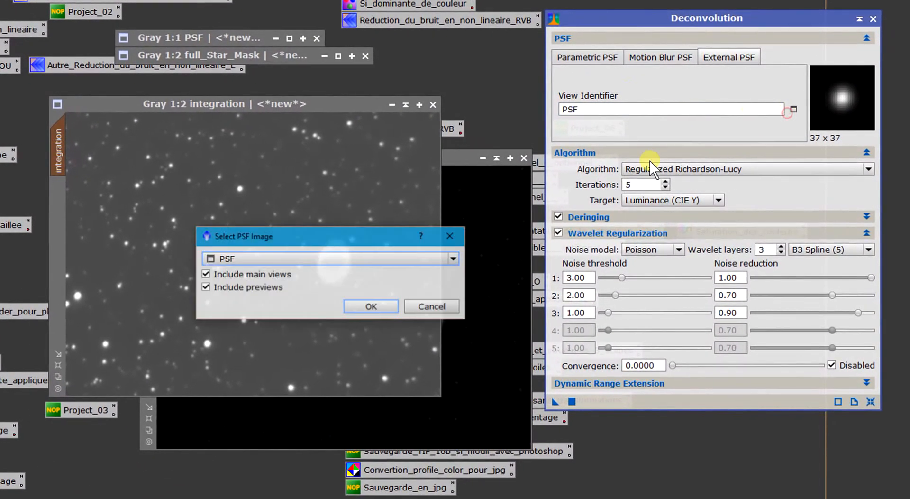
click(371, 306)
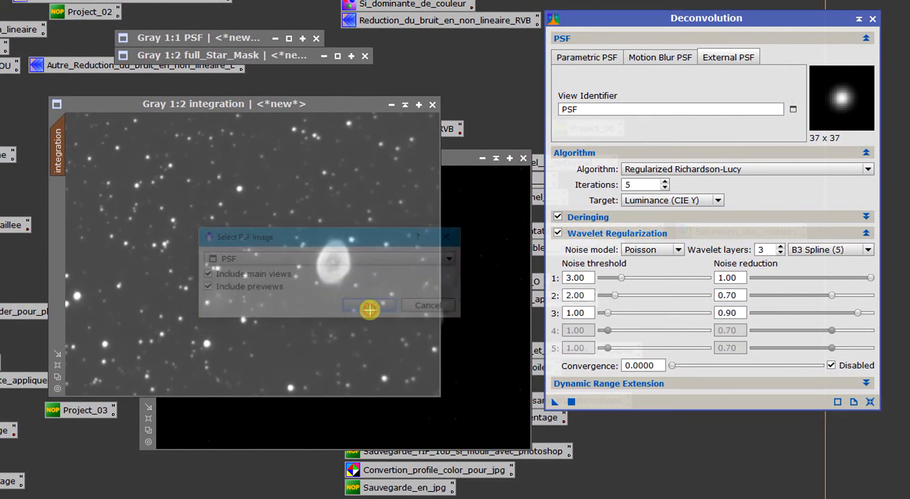
click(689, 169)
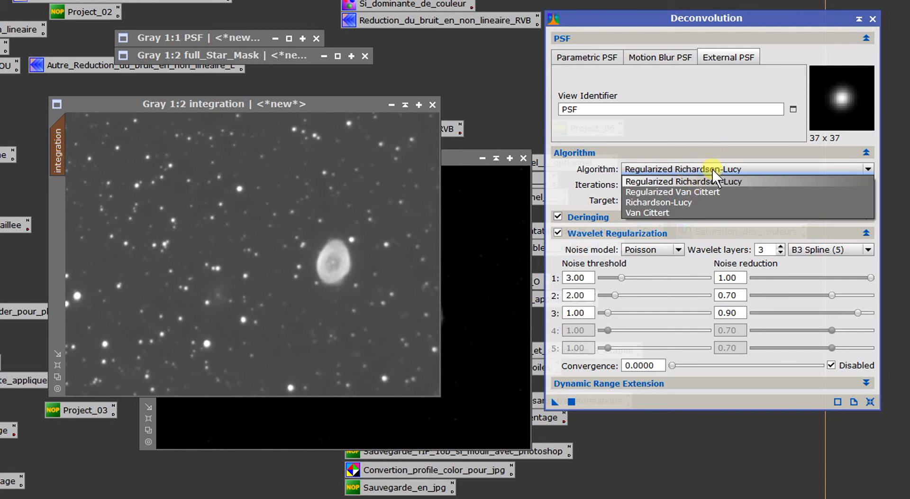
click(707, 166)
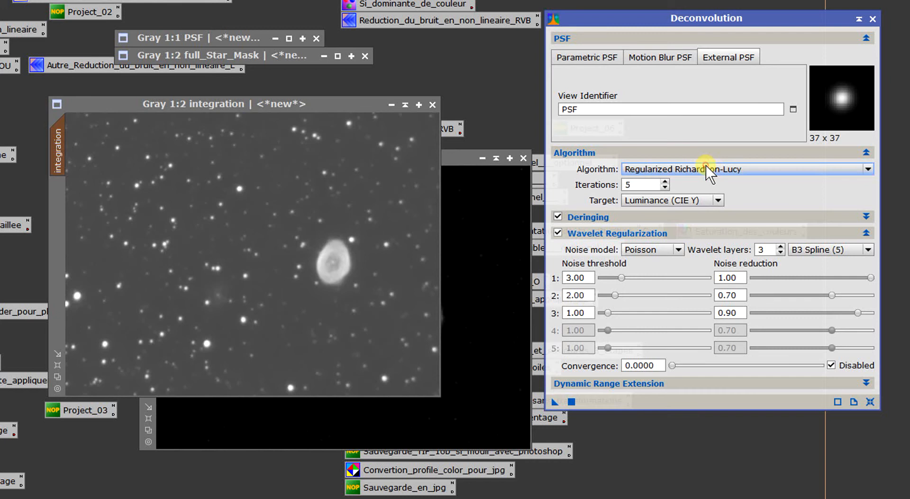
click(638, 184)
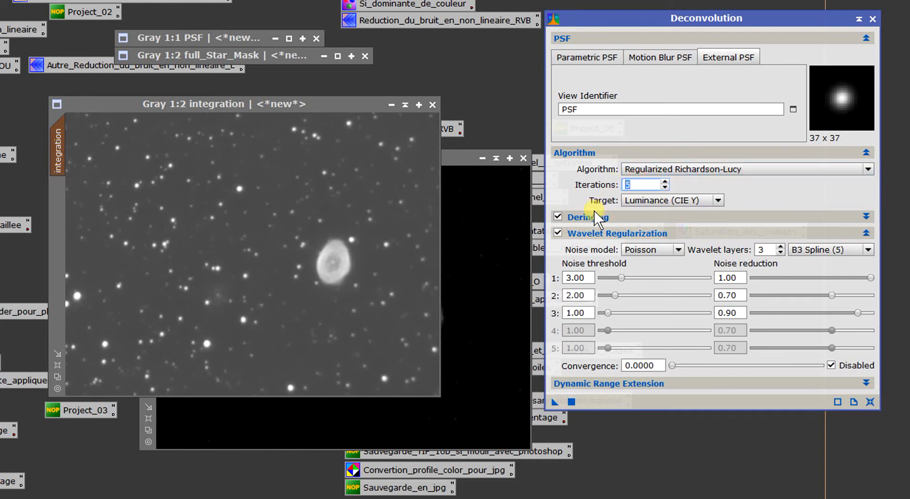
- Set full_Star_Mask as the local deringing support and keep Poisson as the wavelet regularization noise model
click(593, 214)
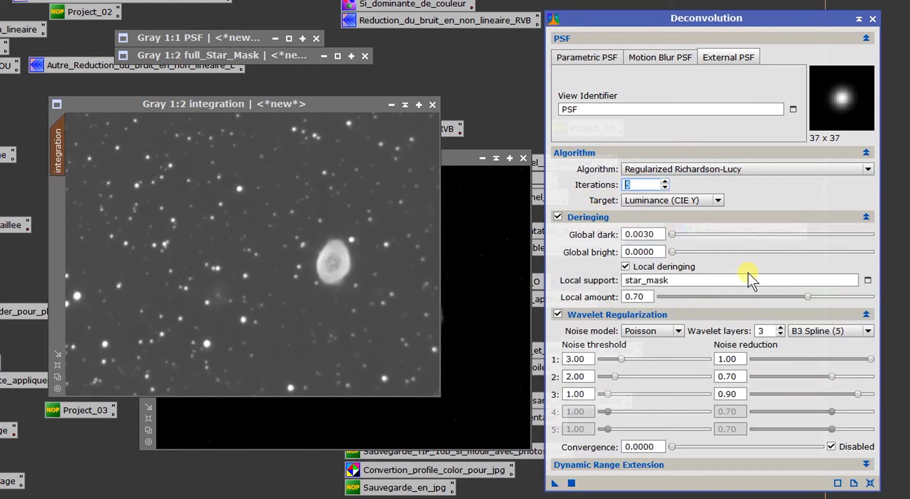
click(864, 283)
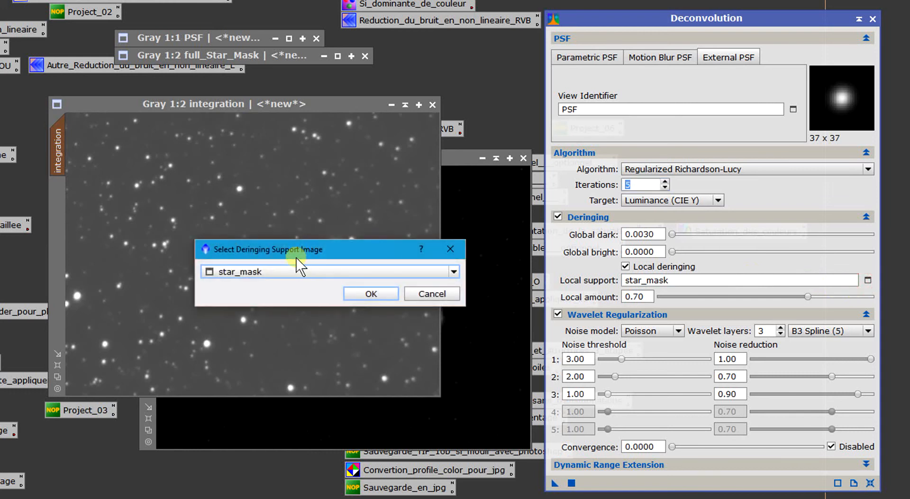
click(289, 269)
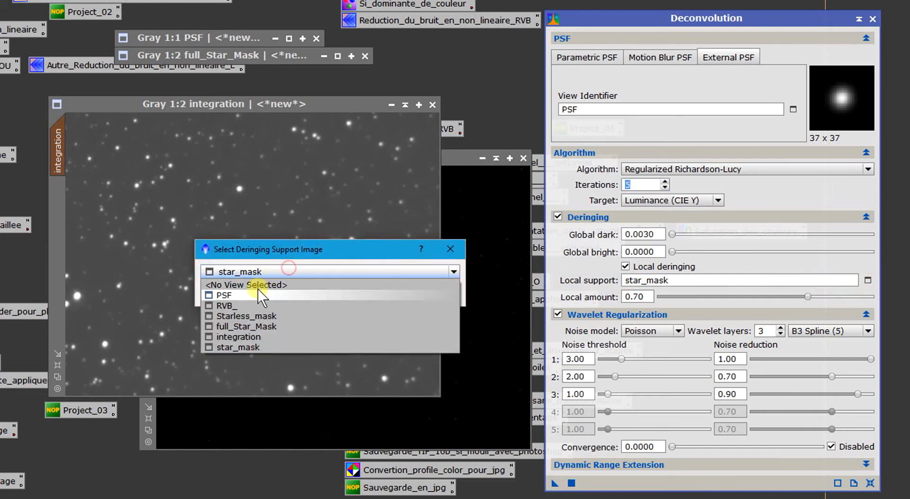
click(252, 326)
click(368, 295)
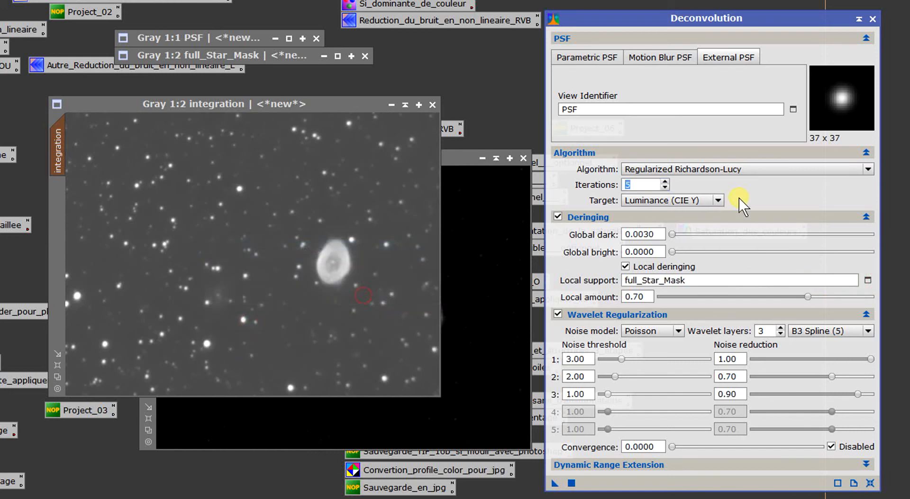
click(666, 221)
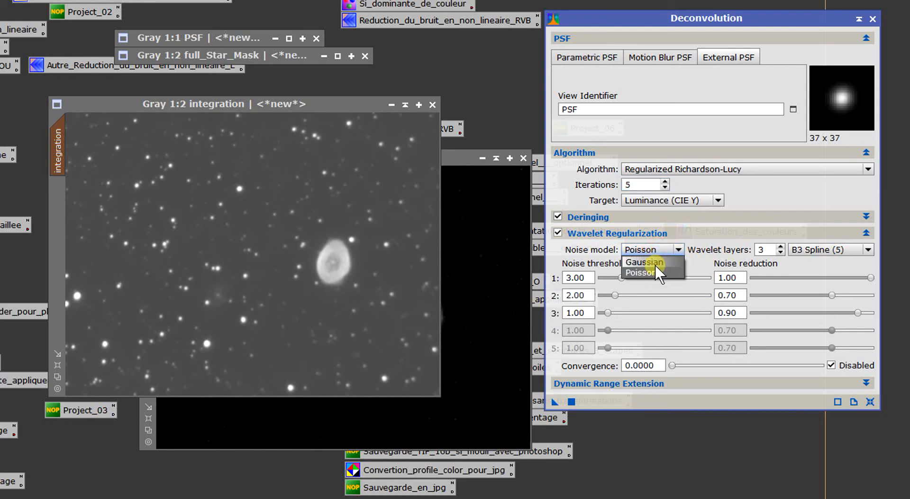
click(654, 273)
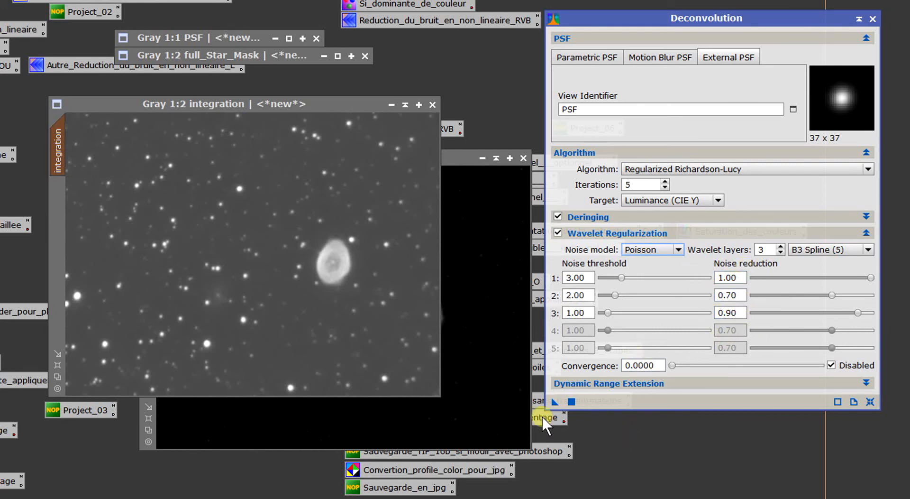
- Apply the deconvolution with 5 iterations to the integration image and examine the nebula at 2:1
drag(554, 401, 346, 309)
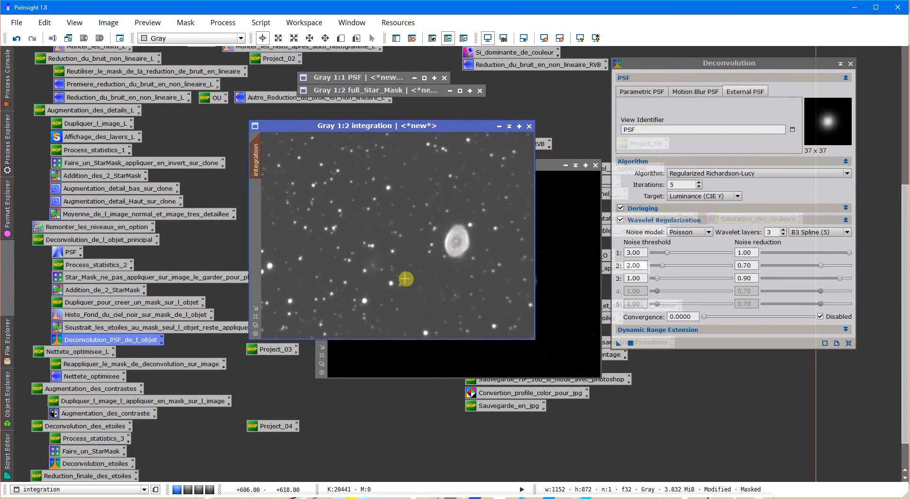
scroll(401, 280, up, 2)
drag(403, 336, 451, 345)
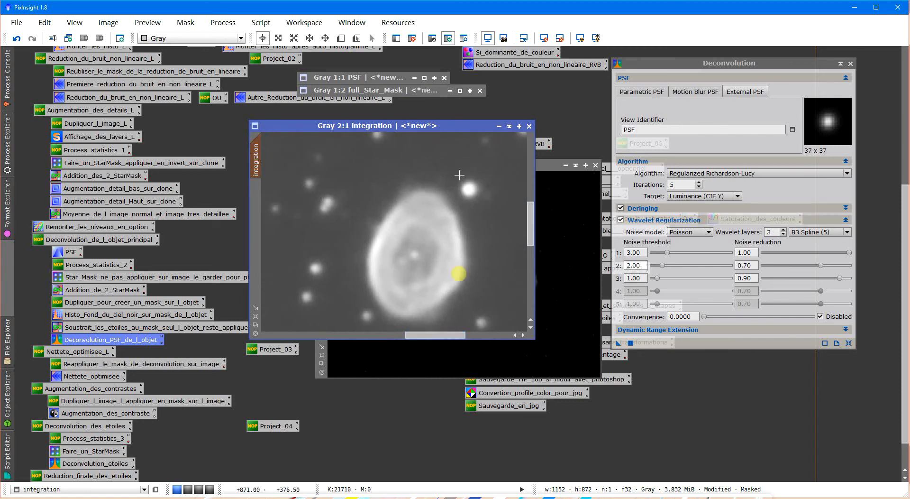
drag(534, 222, 533, 226)
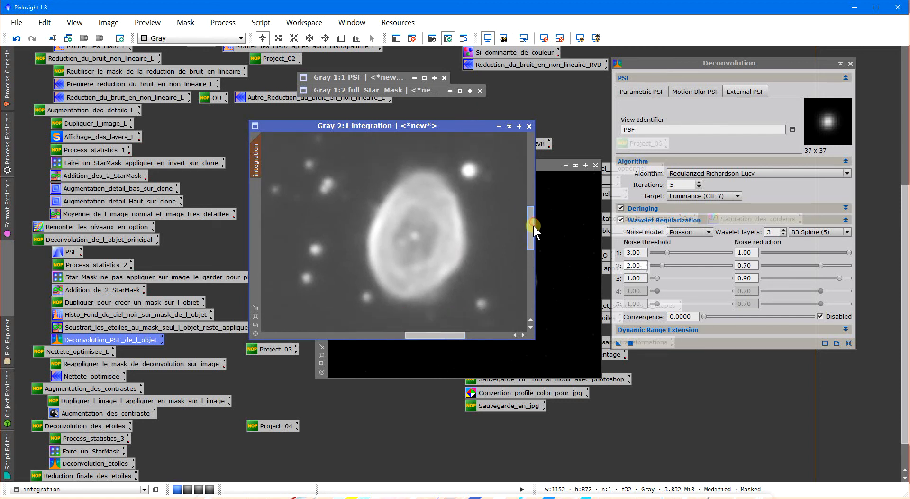
- Compare the nebula with and without the 5-iteration deconvolution, ending with the deconvolution undone
click(17, 39)
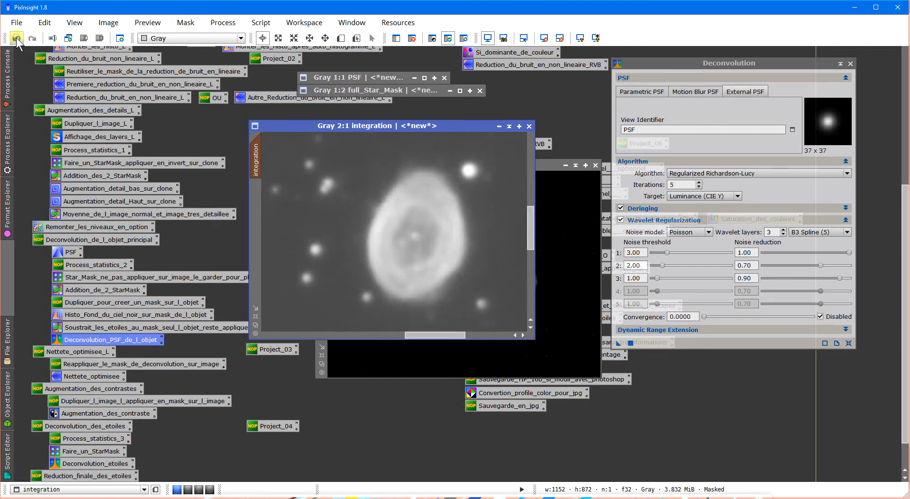
click(31, 38)
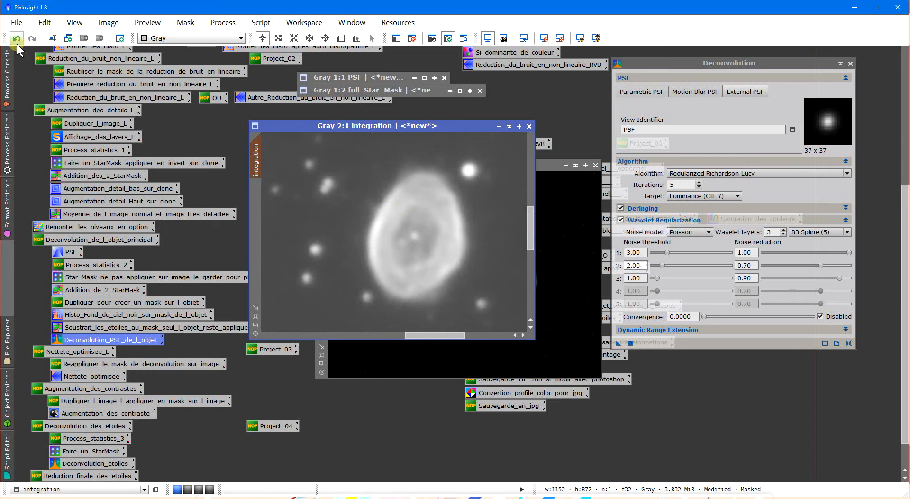
click(17, 43)
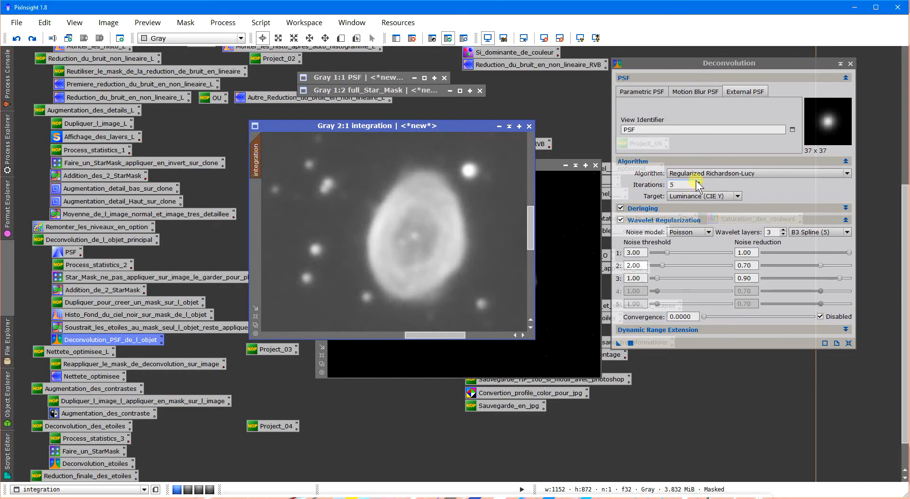
- Set the deconvolution iterations to 10 and apply the process to the integration image
click(699, 182)
click(699, 182)
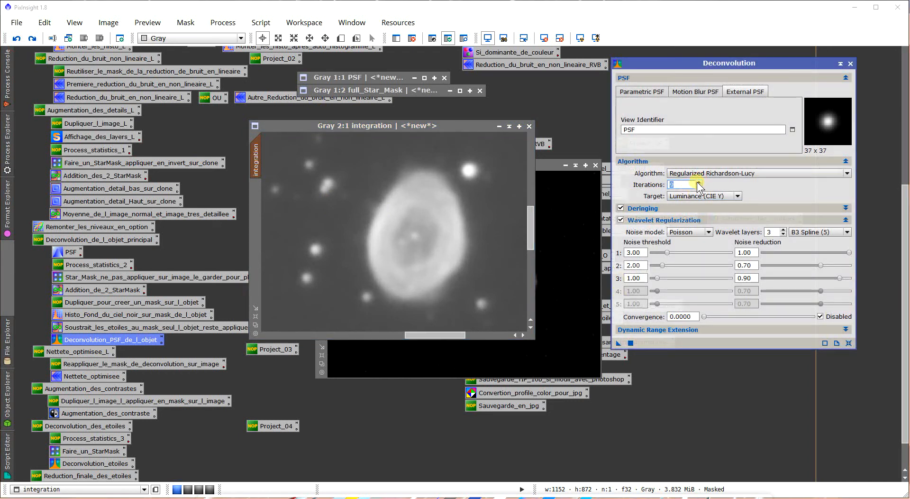
drag(618, 342, 409, 238)
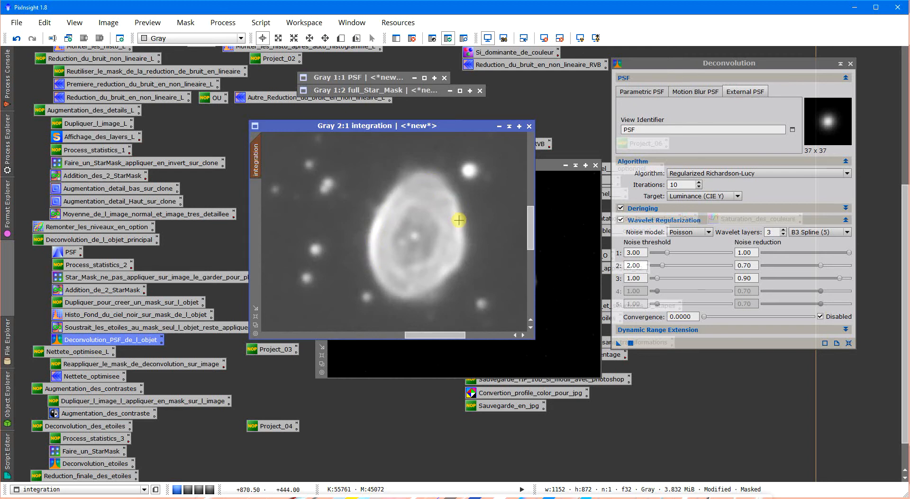
- Undo the 10-iteration deconvolution, set the iterations to 7, and apply the process to the integration image
click(16, 37)
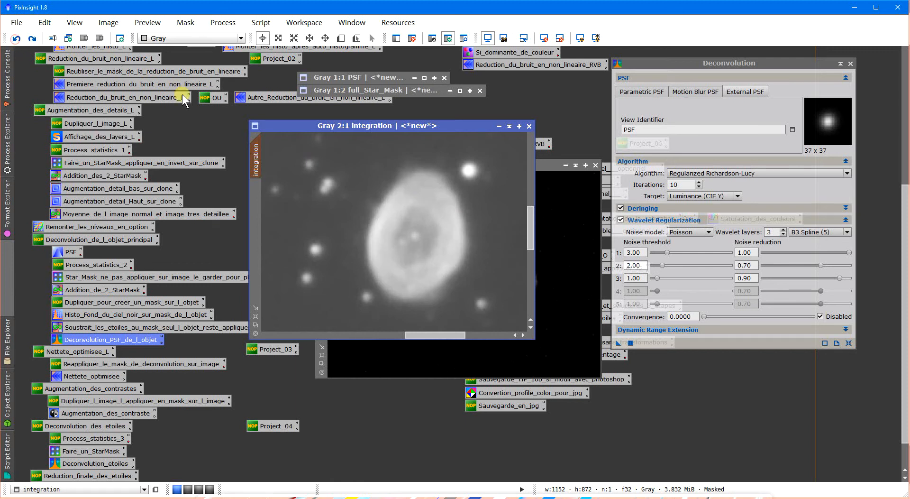
double_click(670, 185)
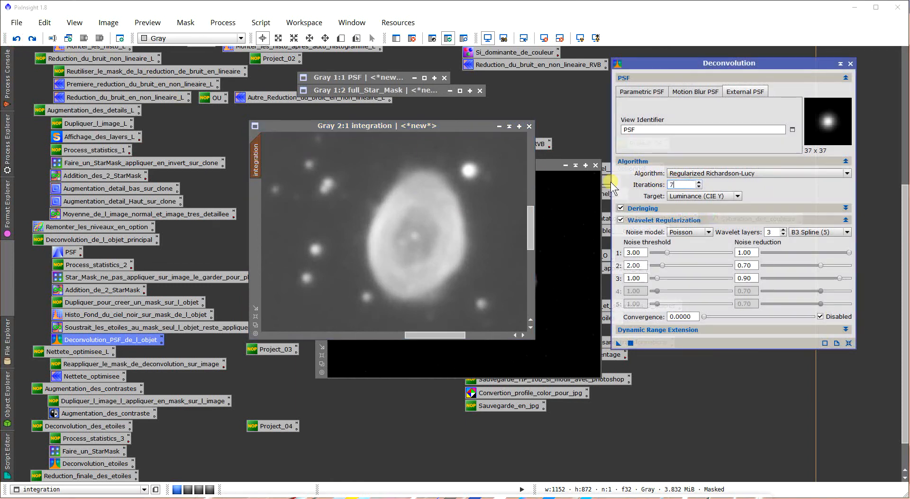
drag(620, 342, 423, 239)
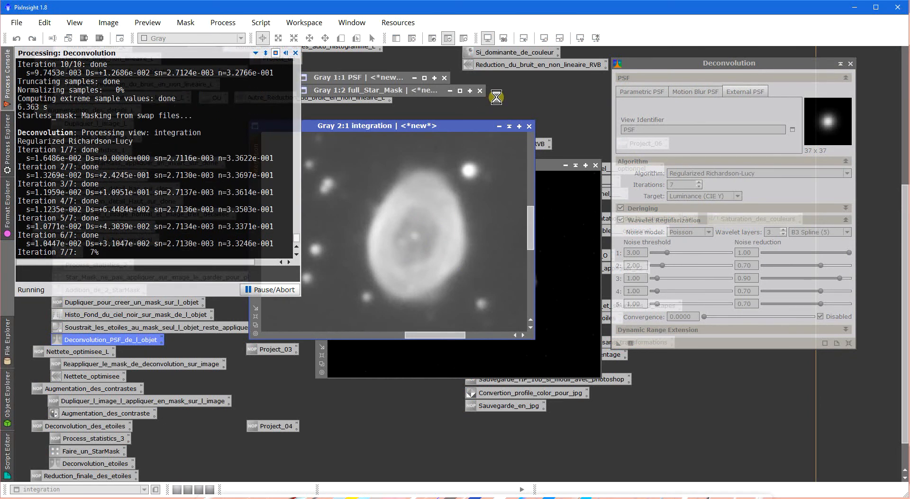
- Compare the integration image with and without the 7-iteration deconvolution, ending with it reapplied, and close the Deconvolution process
scroll(450, 239, down, 2)
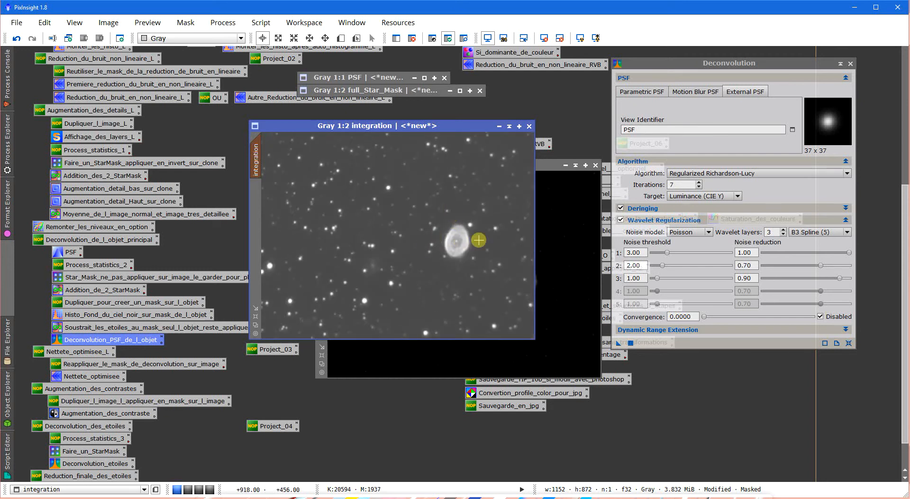
click(19, 40)
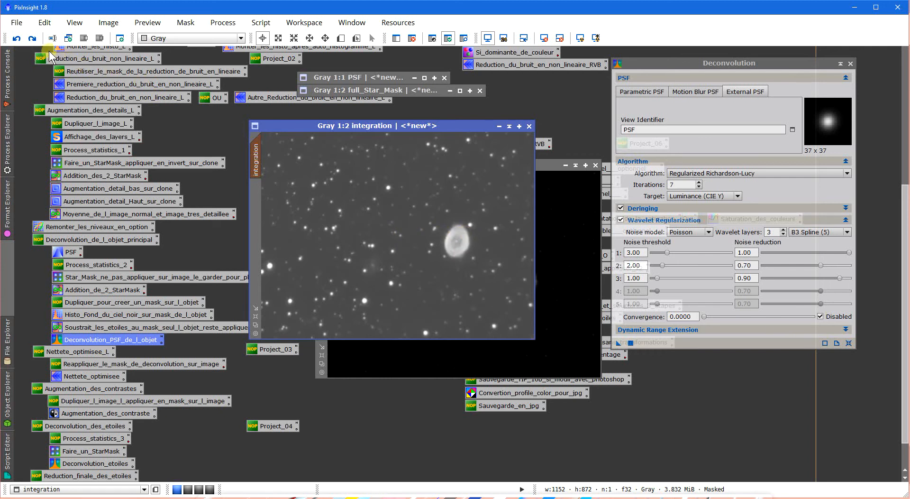
click(32, 39)
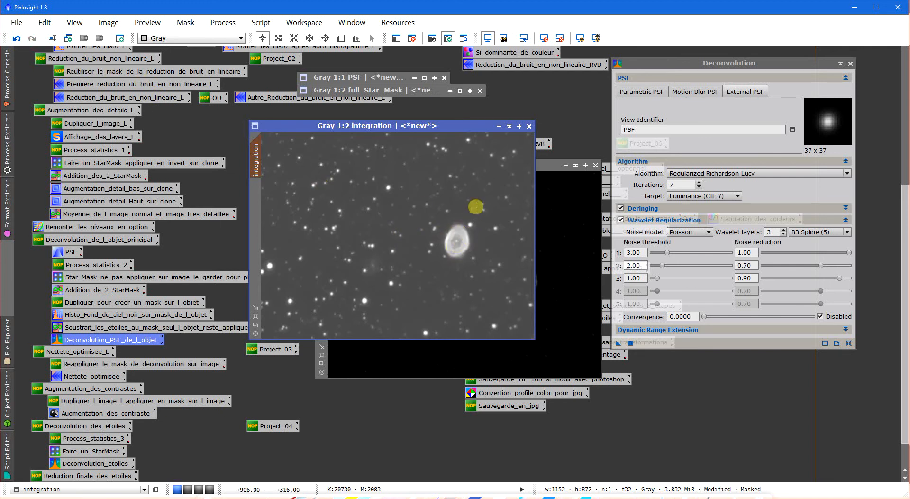
click(851, 64)
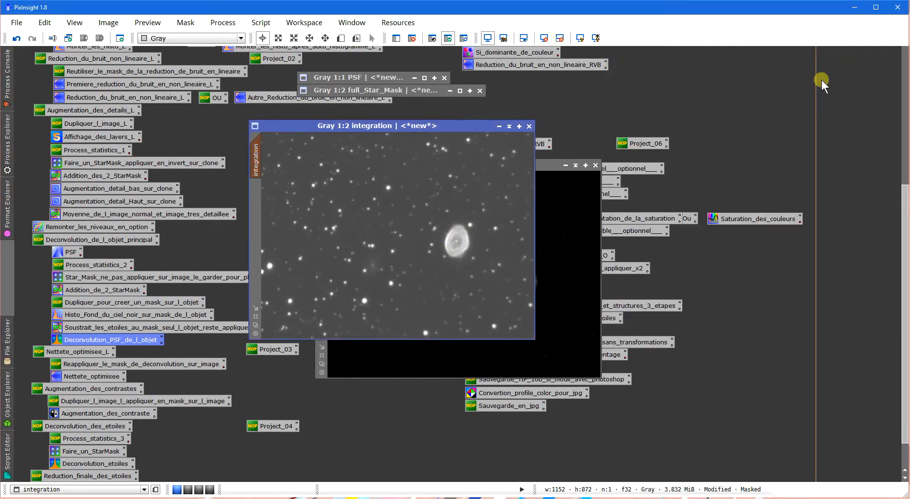
- Close the full_Star_Mask and PSF images, and arrange the integration image in front of Starless_mask
click(578, 201)
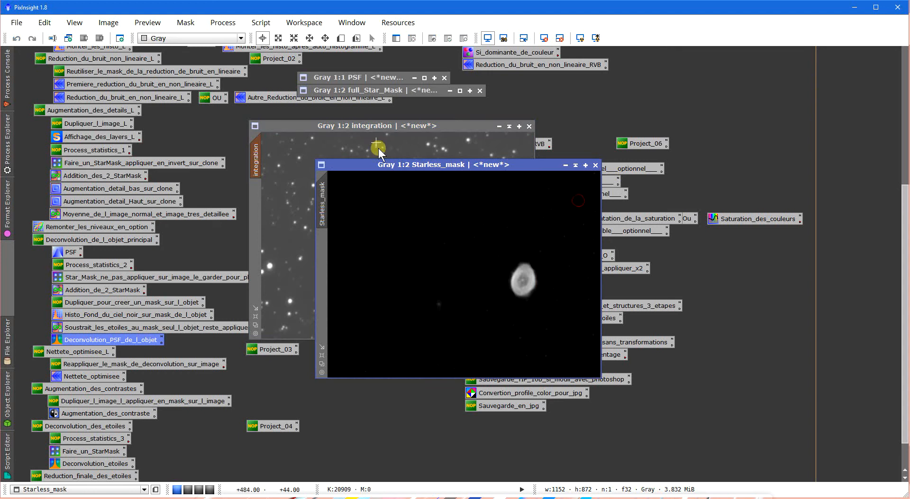
drag(381, 127, 430, 149)
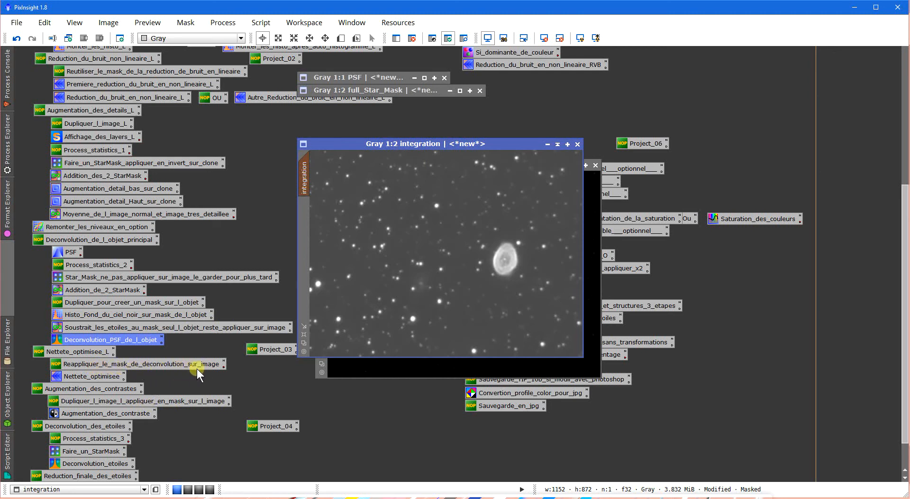
click(596, 253)
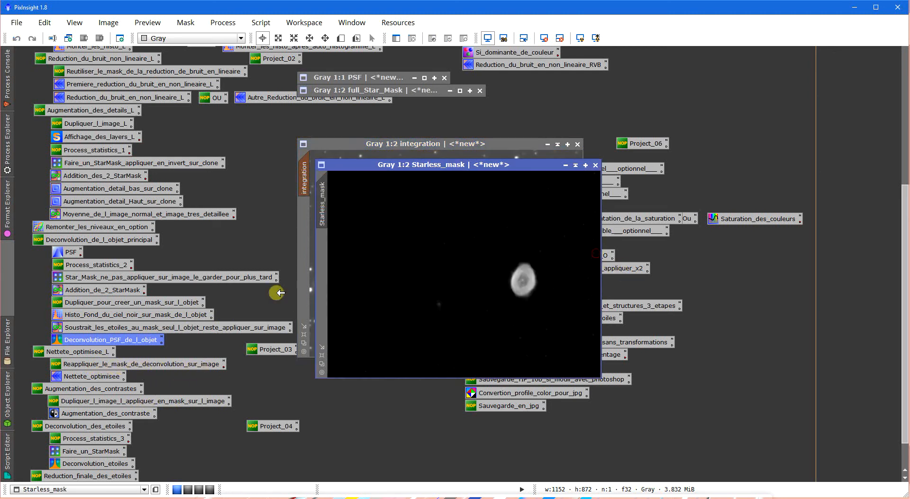
click(480, 90)
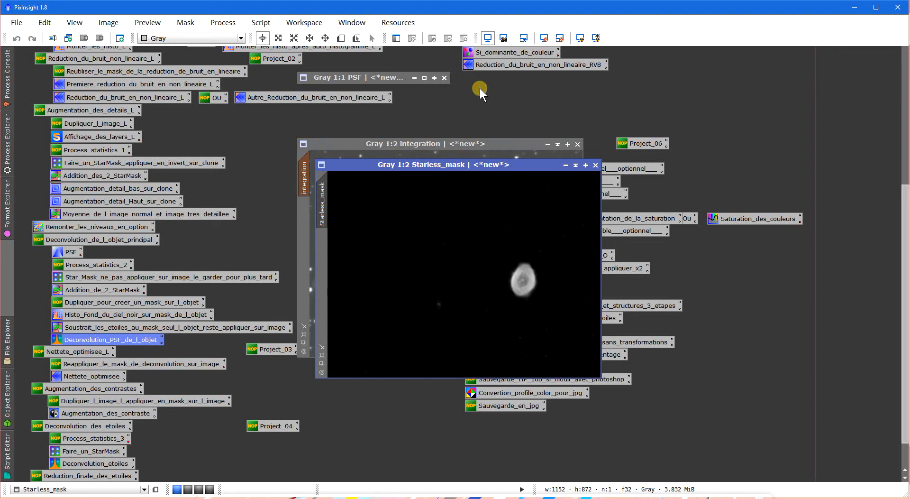
click(444, 77)
drag(448, 165, 463, 169)
click(465, 142)
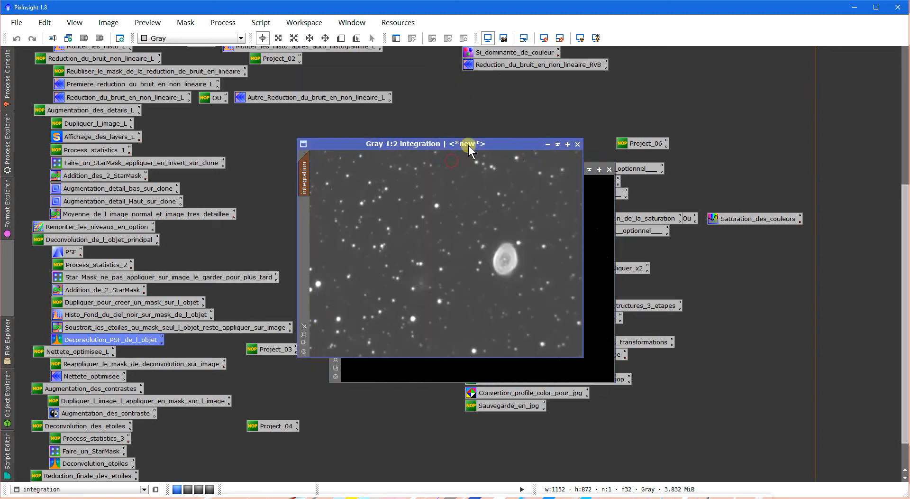
- Close the star_mask image near the RVB workflow and reposition the integration image beside the luminance workflow
drag(903, 208, 900, 77)
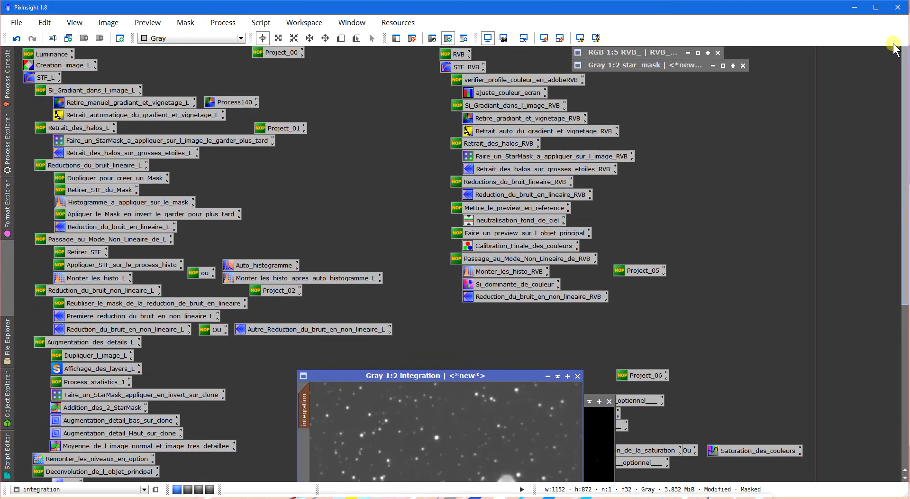
click(742, 65)
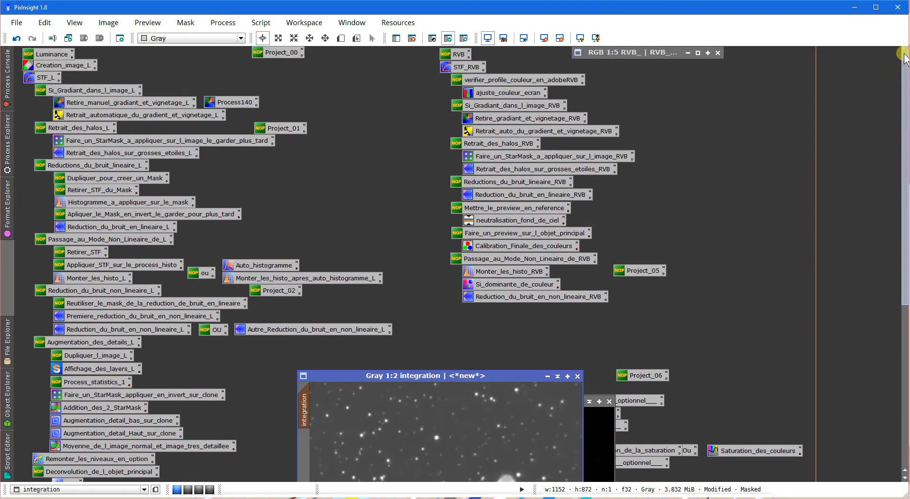
drag(901, 102, 889, 239)
drag(470, 106, 469, 187)
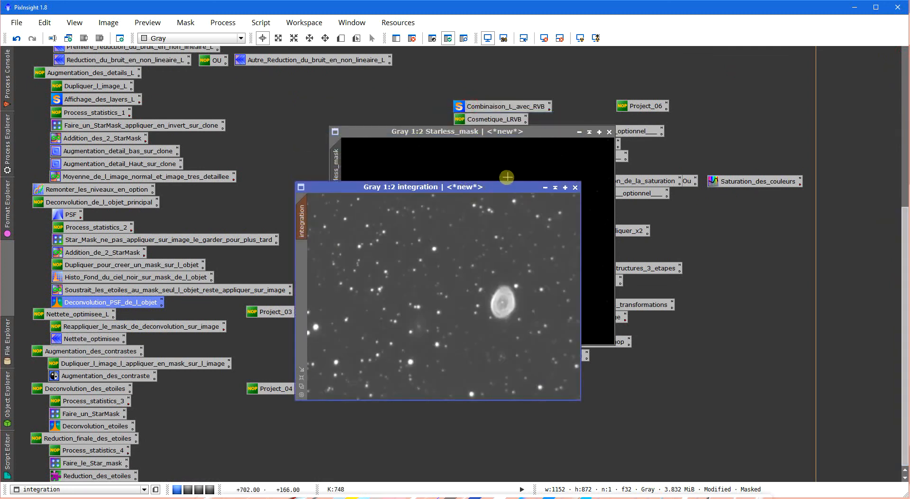
- Create a preview around the nebula on the integration image, check the mask coverage, and view the preview at 2:1
click(341, 38)
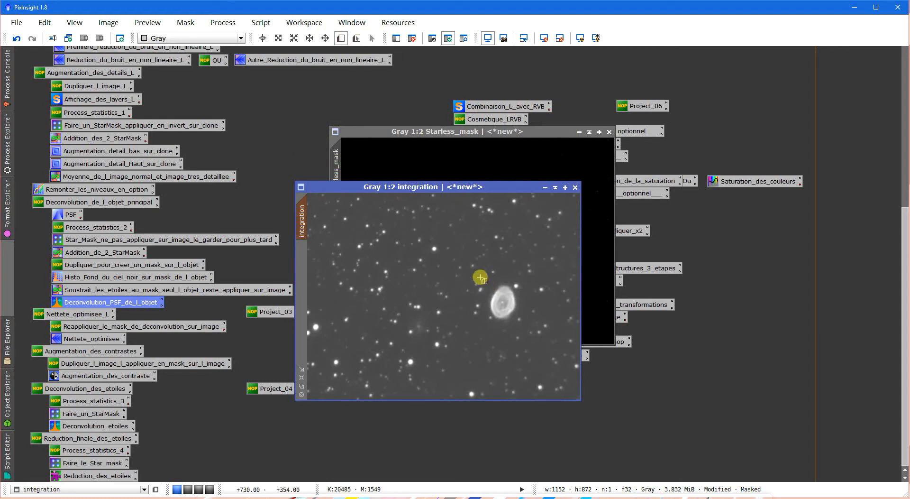
drag(481, 278, 524, 325)
key(ctrl+k)
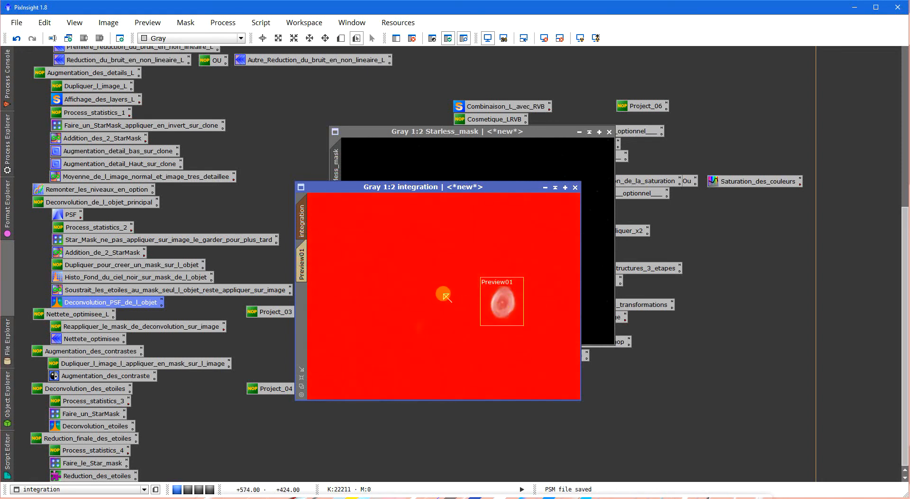
key(ctrl+k)
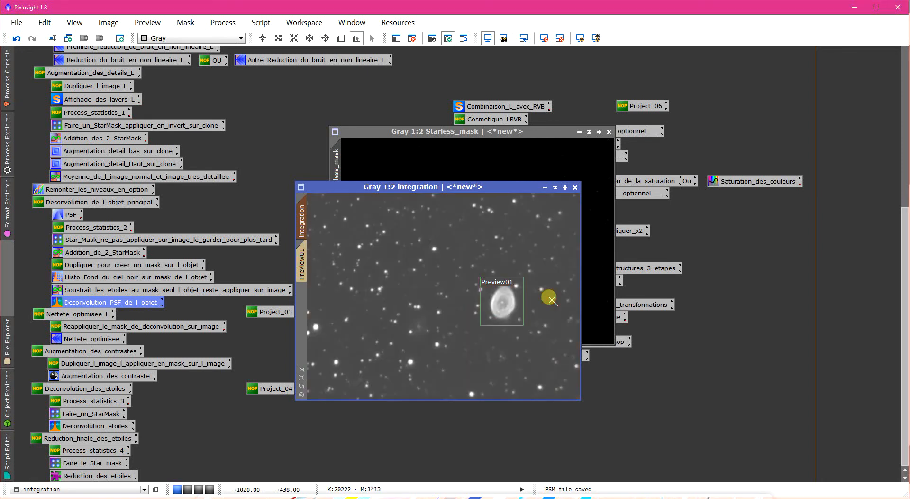
click(301, 264)
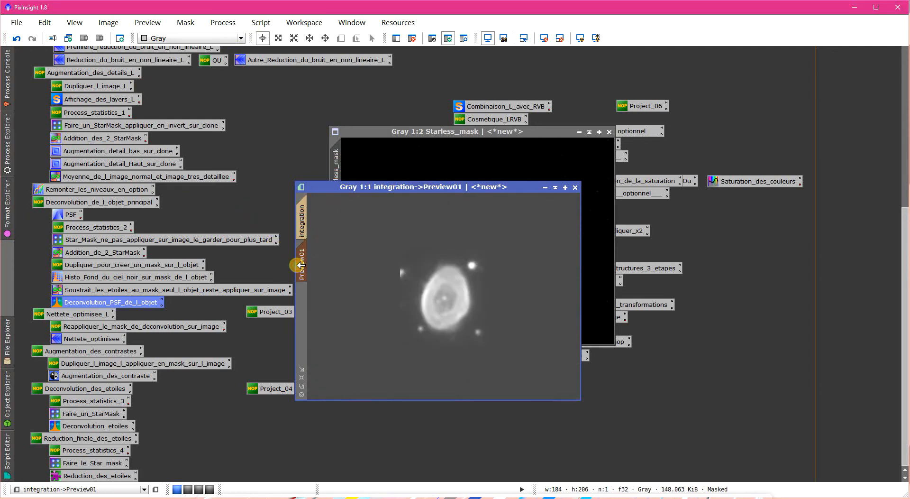
scroll(469, 308, up, 1)
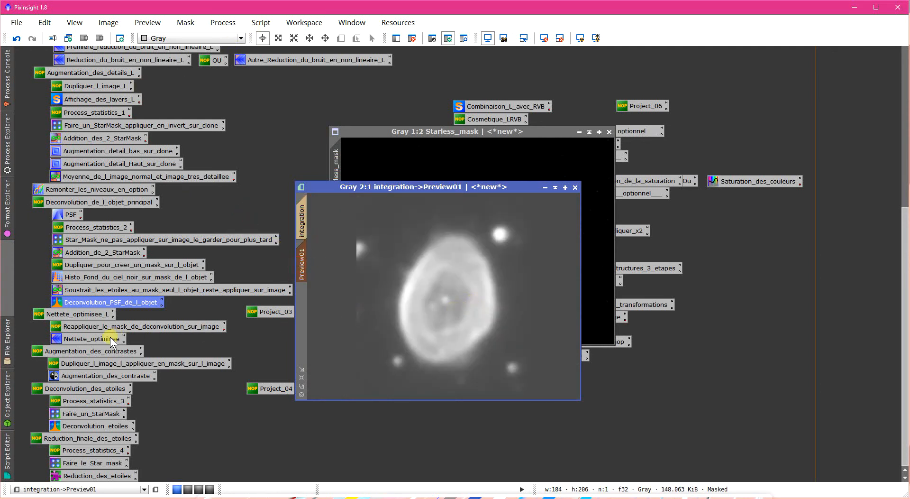
- Open the Nettete_optimisee ATrousWaveletTransform process and start its real-time preview on Preview01
double_click(89, 341)
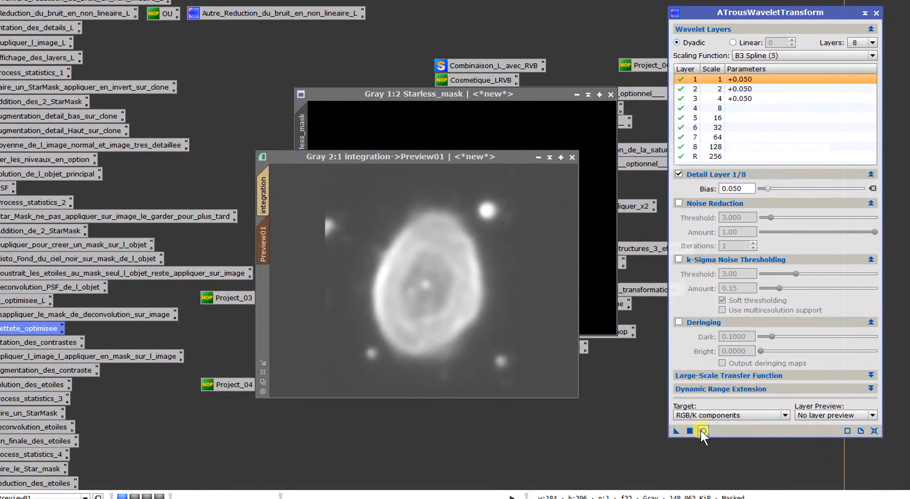
click(703, 430)
scroll(412, 246, up, 2)
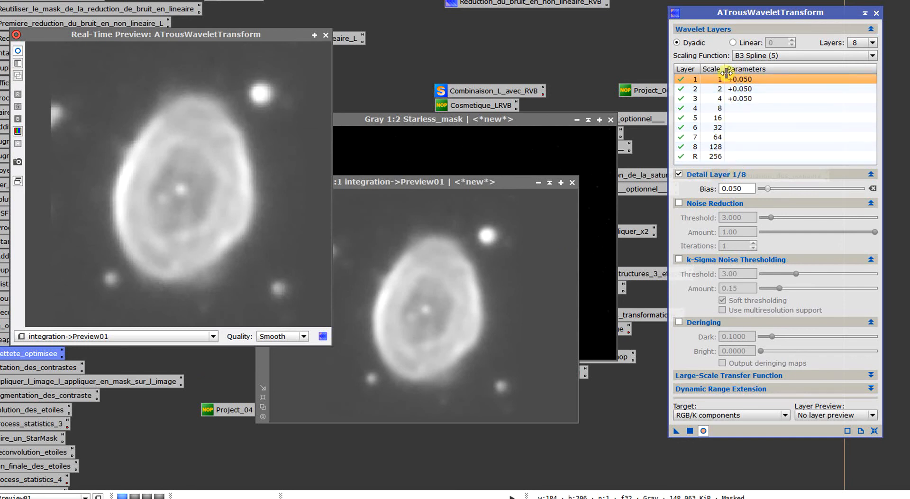
- Try 16 wavelet layers, and restore the layer count to 8
click(853, 39)
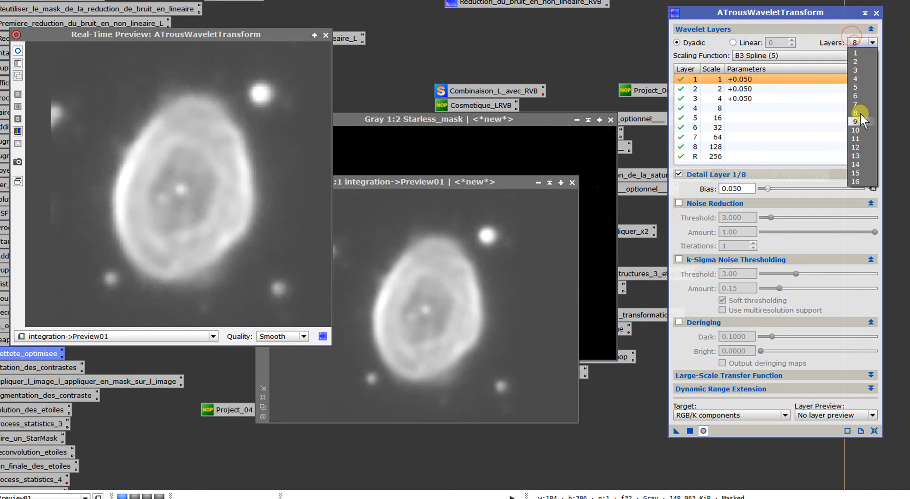
click(859, 181)
mouse_move(872, 79)
mouse_down()
mouse_move(870, 134)
mouse_move(870, 76)
mouse_up()
click(867, 43)
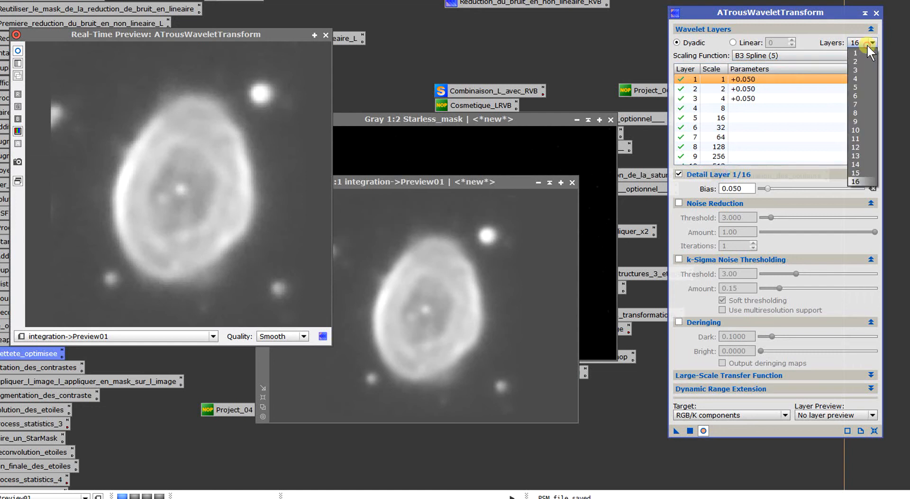
click(861, 114)
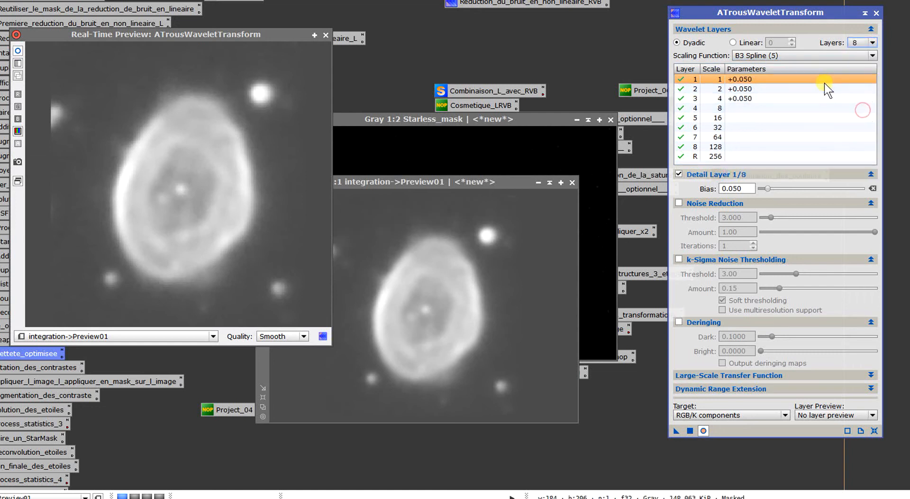
- Compare the nebula in the real-time preview with and without the wavelet sharpening
click(217, 107)
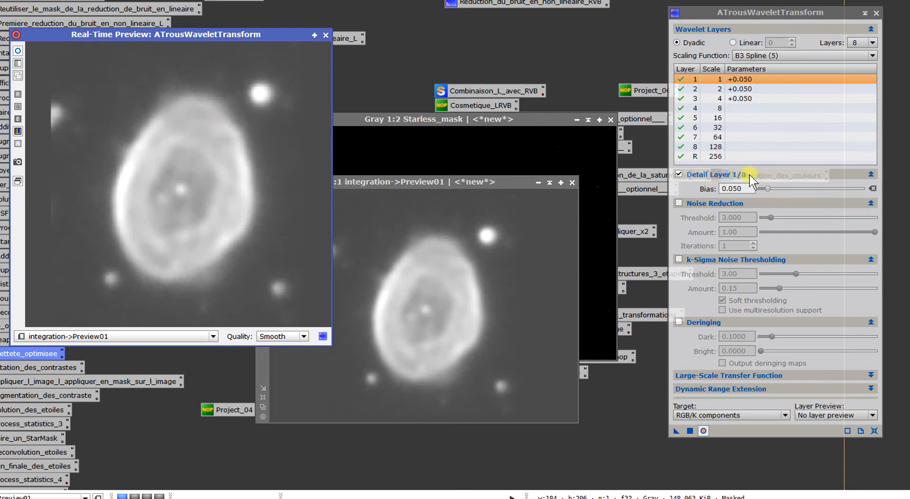
click(748, 189)
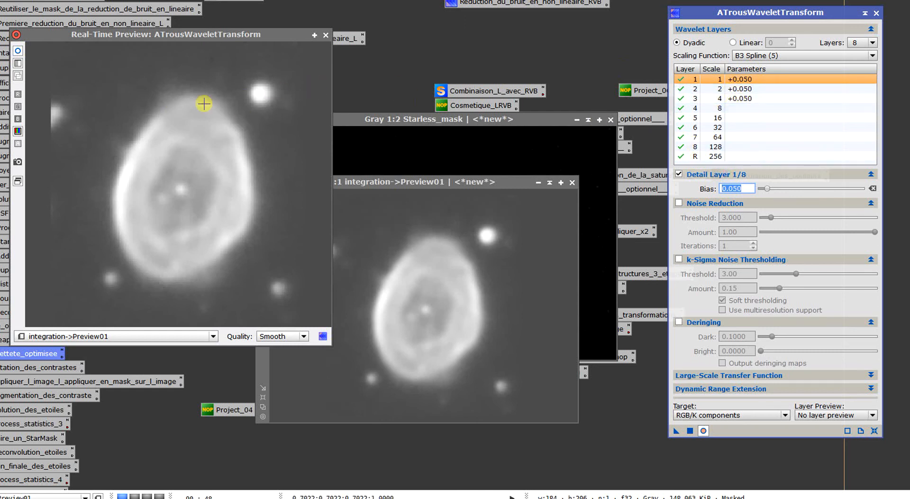
click(18, 50)
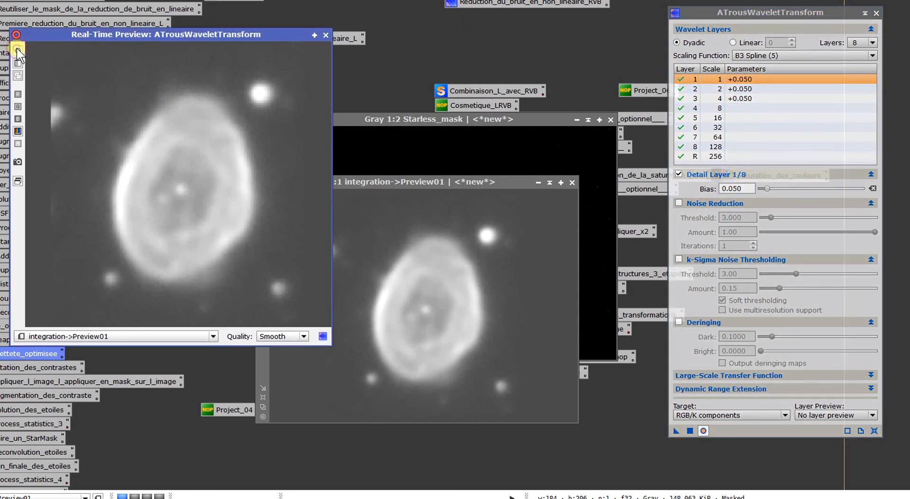
- Try a bias of 6.900 on wavelet layer 1, and restore it to 0.050
click(741, 189)
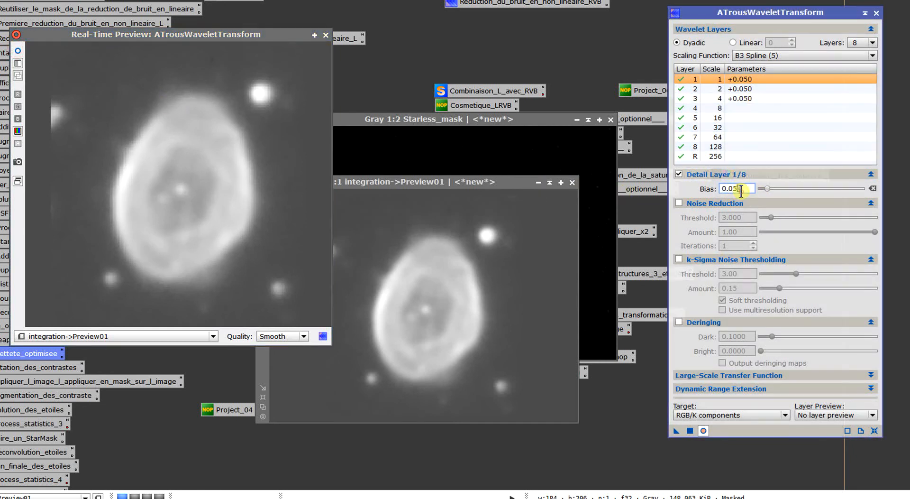
drag(767, 188, 810, 189)
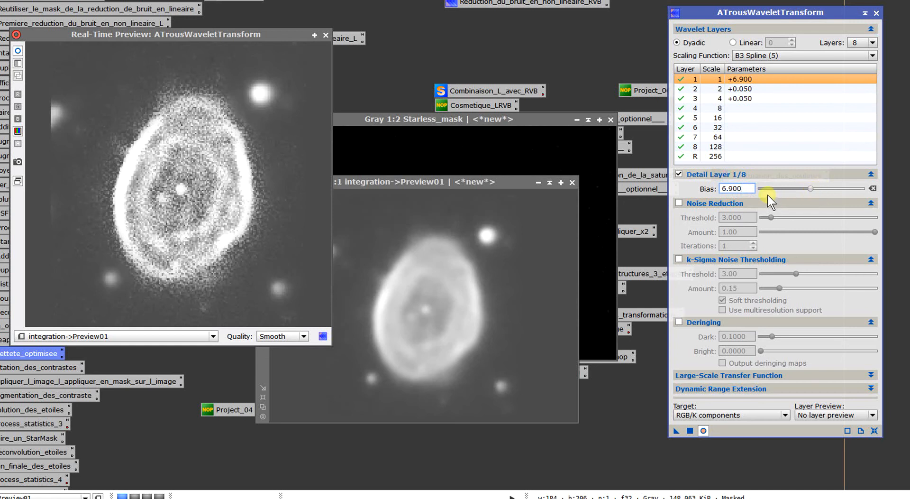
drag(729, 198, 723, 205)
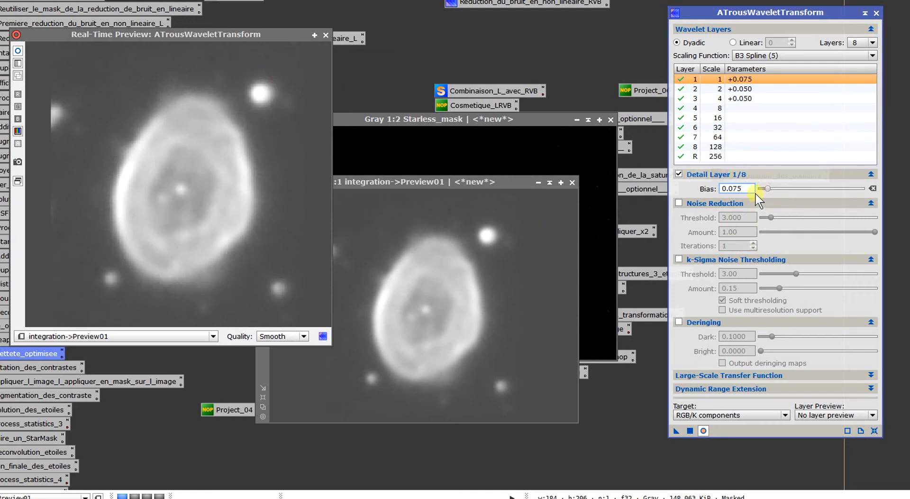
key(BackSpace)
key(BackSpace)
key(Return)
- Switch the real-time wavelet effect off and on again to judge the nebula's sharpness at 0.050 bias
click(18, 51)
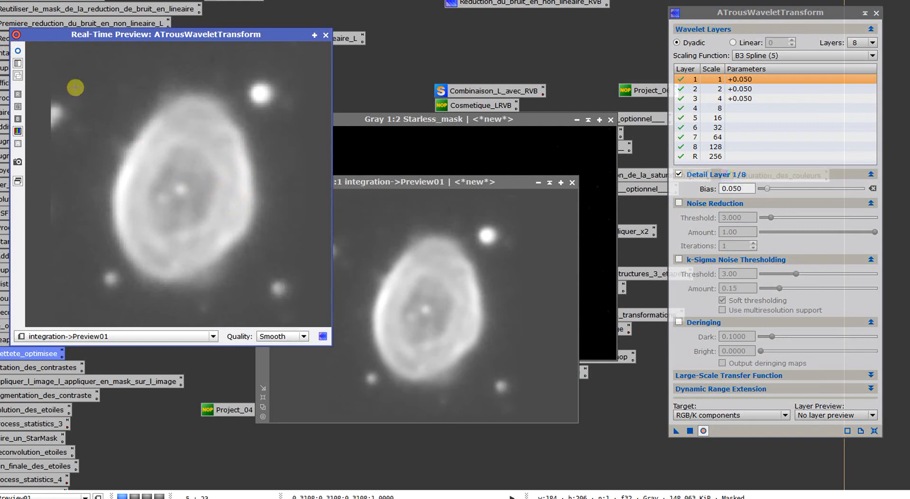
click(20, 51)
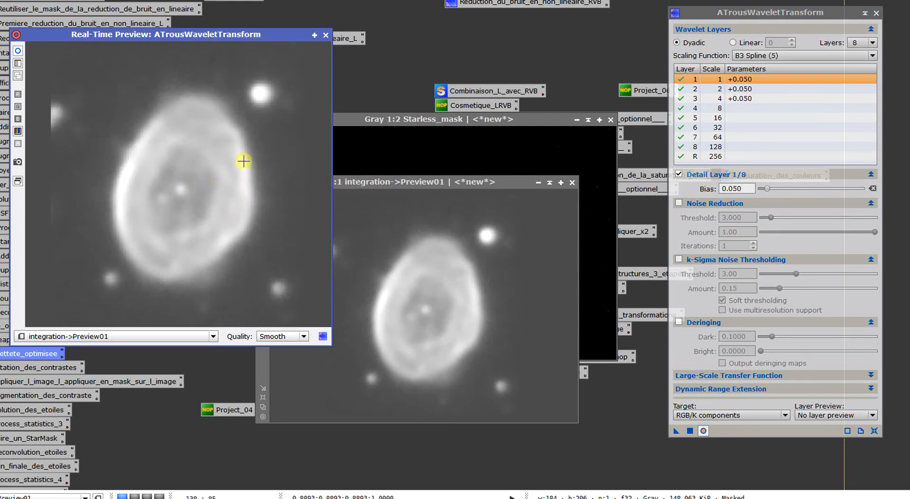
- Close the wavelet real-time preview and delete Preview01 from the integration image
click(325, 35)
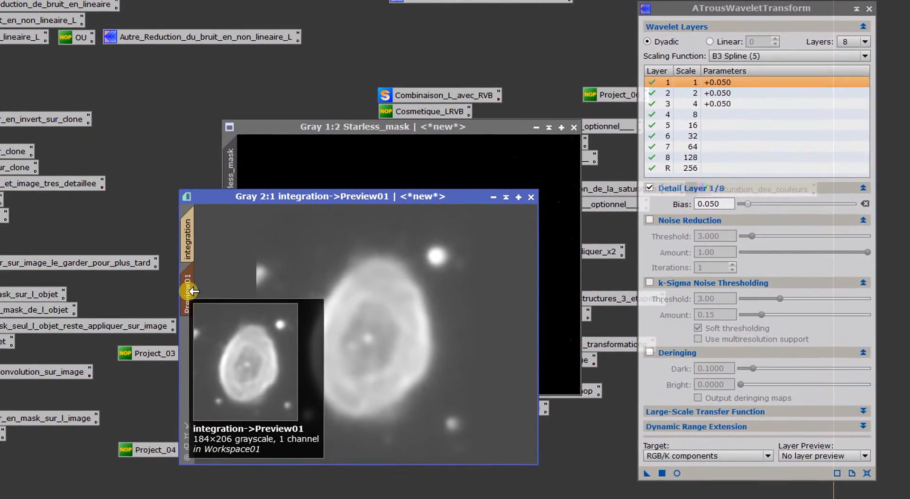
right_click(194, 291)
click(223, 399)
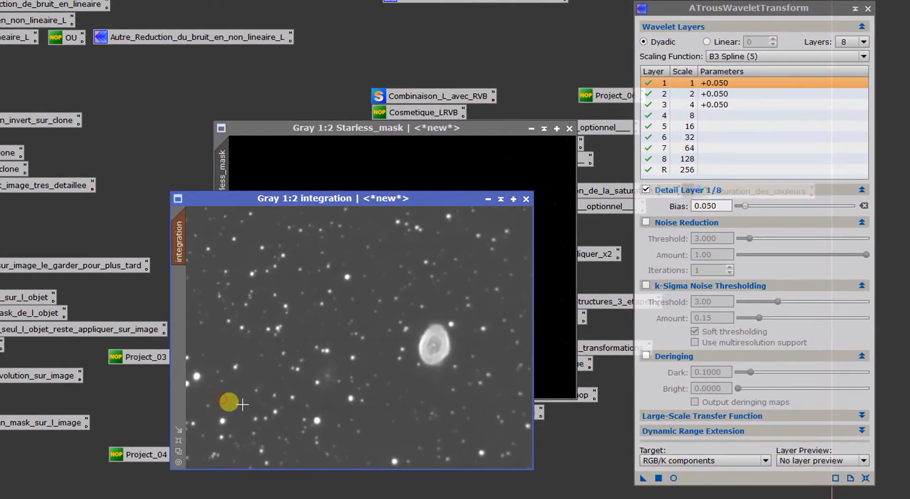
- Apply the wavelet sharpening with 0.050 bias on layers 1 to 3 to the integration image and inspect the nebula
drag(644, 477, 261, 237)
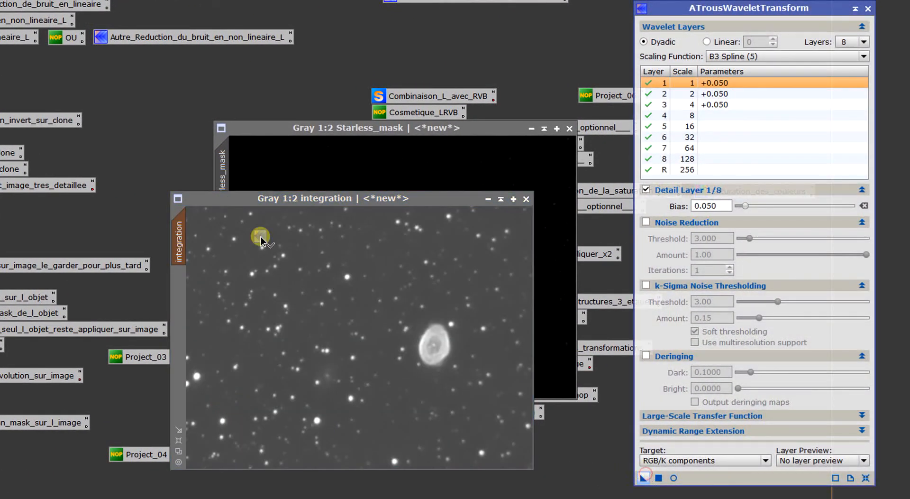
drag(342, 340, 342, 339)
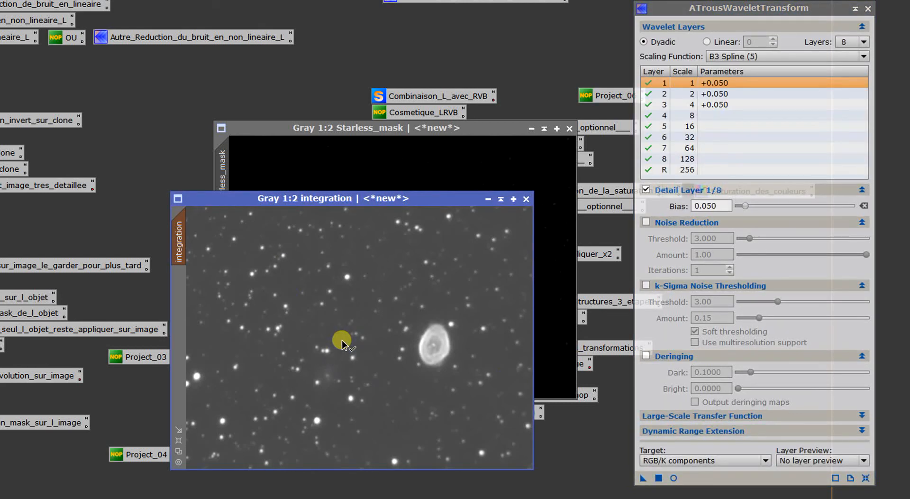
scroll(373, 439, up, 2)
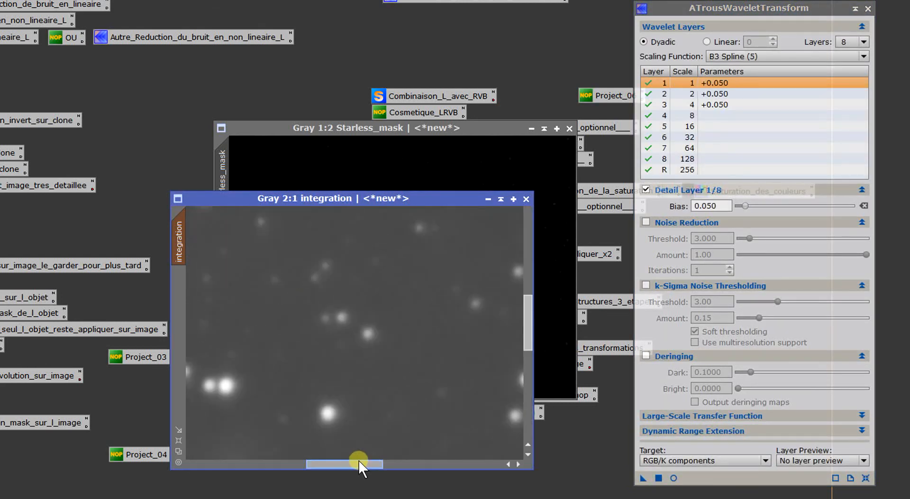
drag(362, 462, 434, 465)
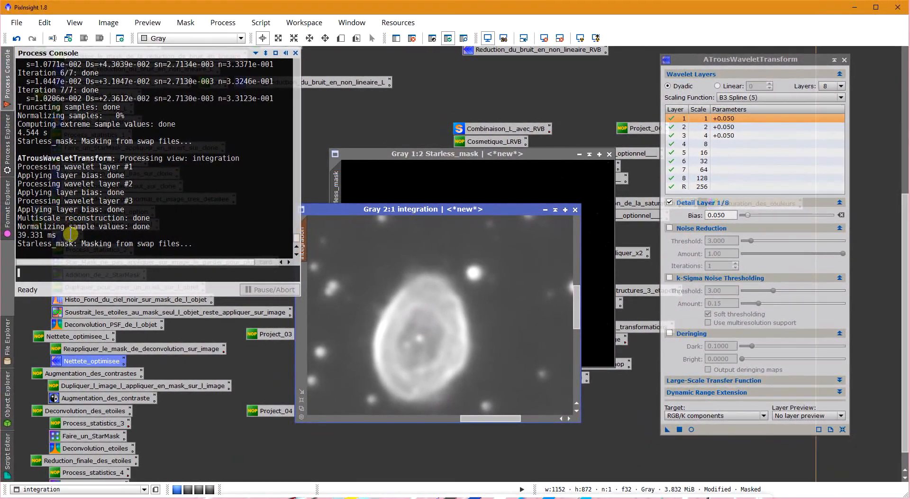
- Compare the enlarged nebula before and after the wavelet sharpening by undoing and redoing it
drag(70, 235, 44, 235)
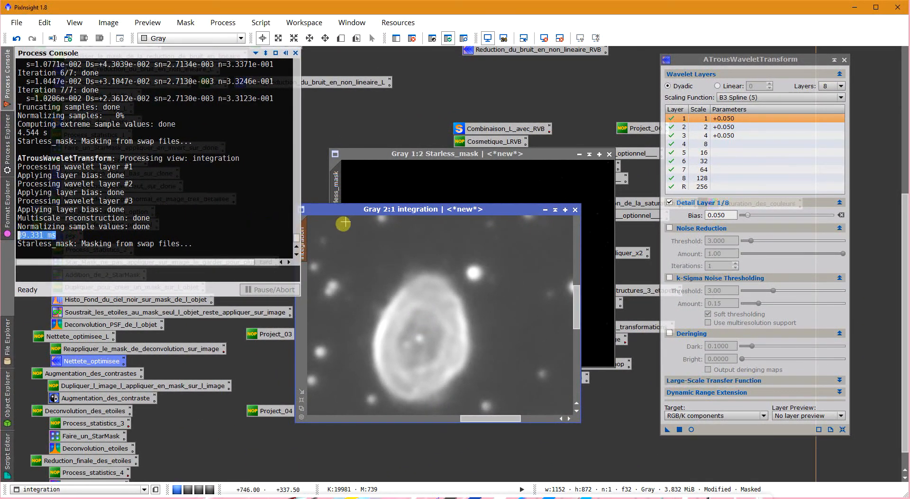
click(346, 221)
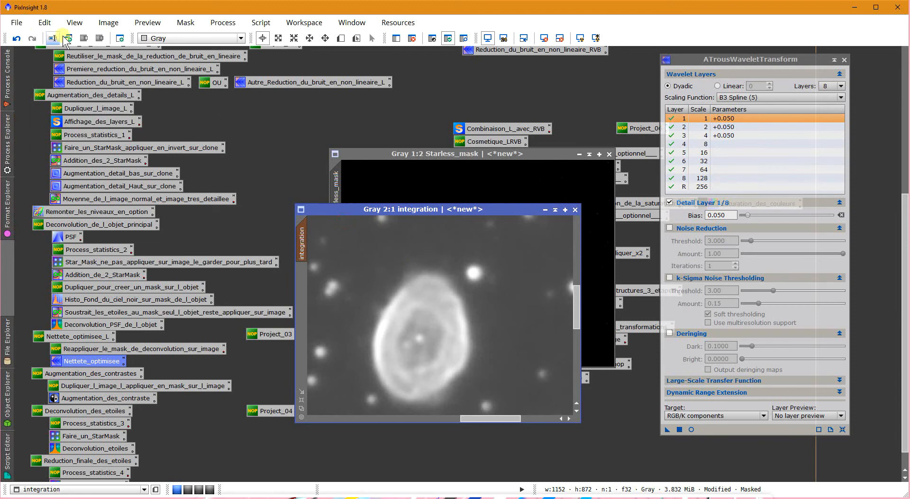
click(32, 38)
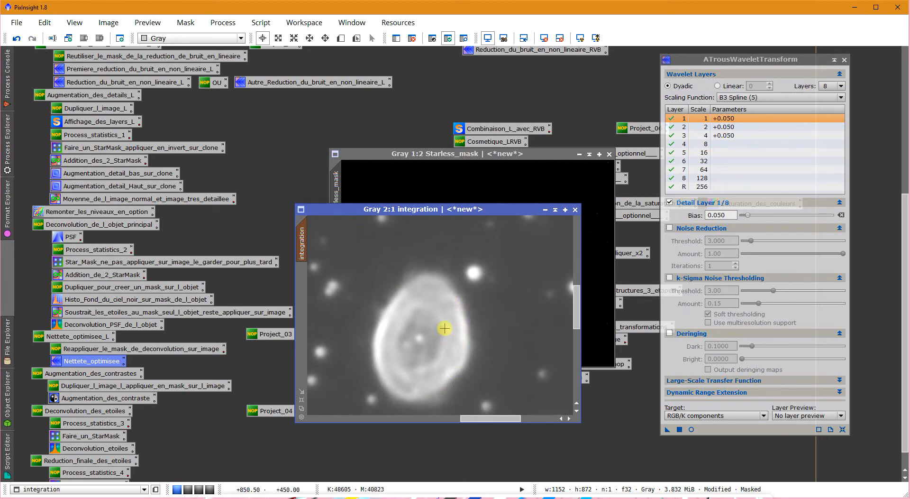
scroll(443, 326, down, 2)
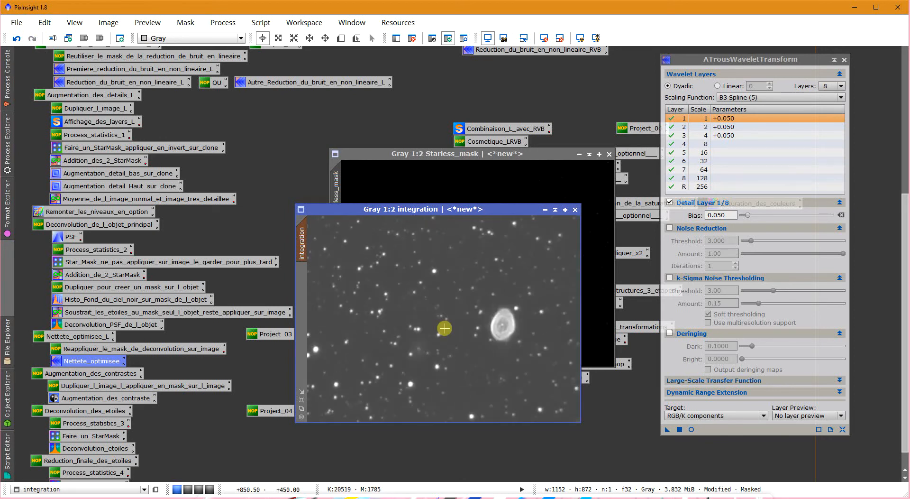
- Close the ATrousWaveletTransform process and the Starless_mask image, accepting that its mask reference is broken
click(845, 60)
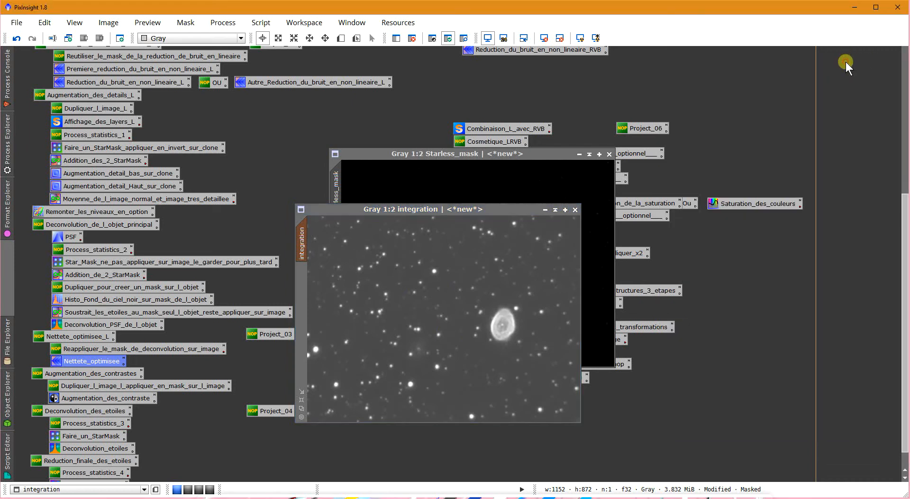
click(609, 154)
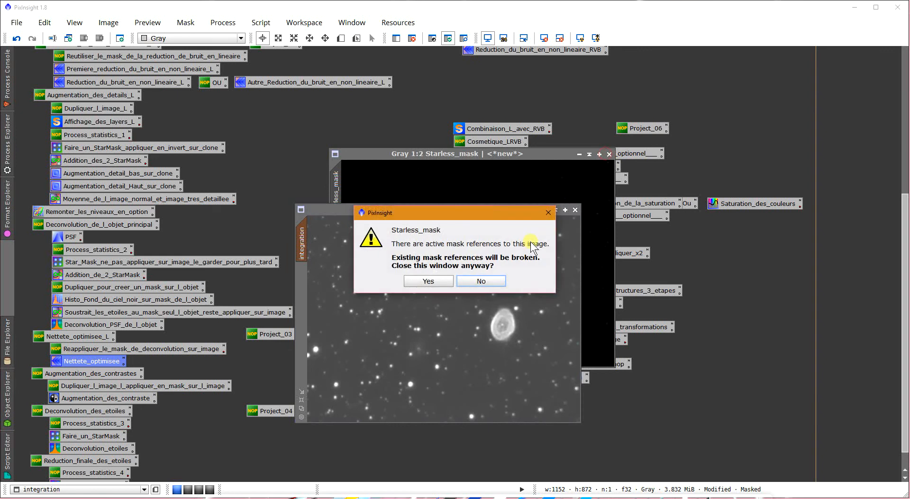
click(435, 280)
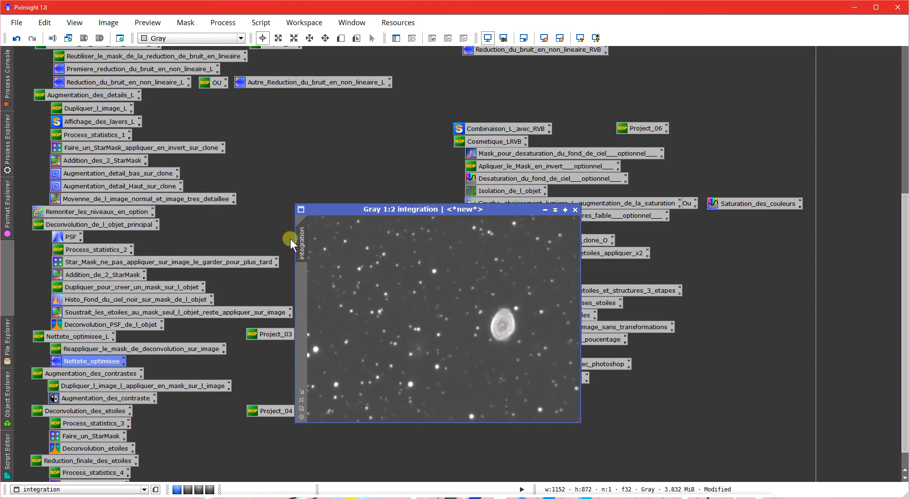
- For the Augmentation_des_contrastes stage, duplicate the integration image, apply the copy as its mask, check the coverage, and hide the mask overlay
drag(28, 374, 58, 393)
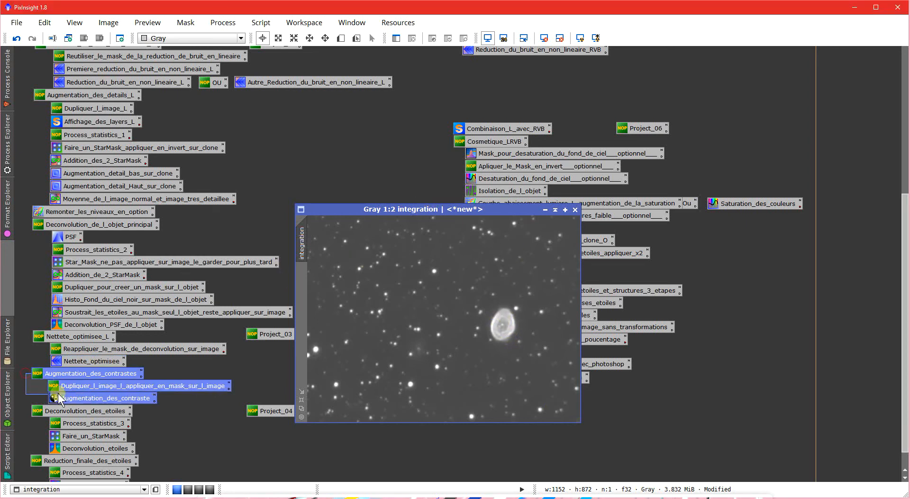
click(38, 392)
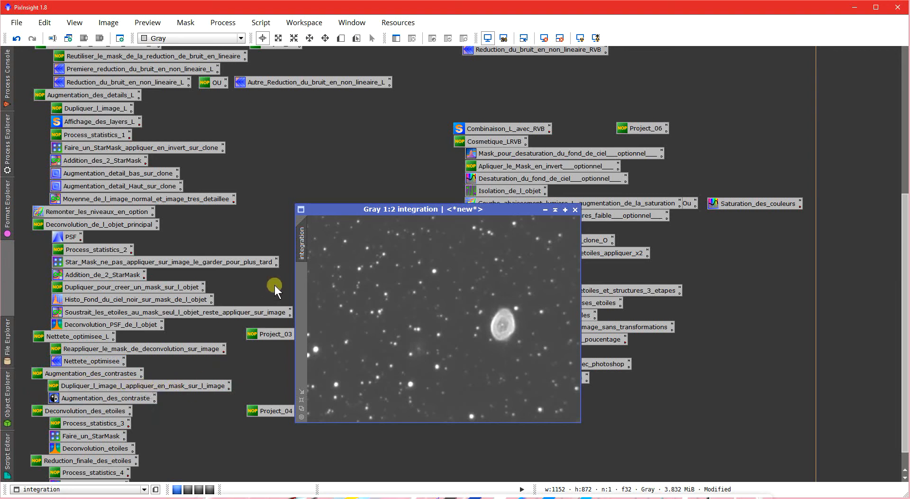
drag(303, 239, 303, 274)
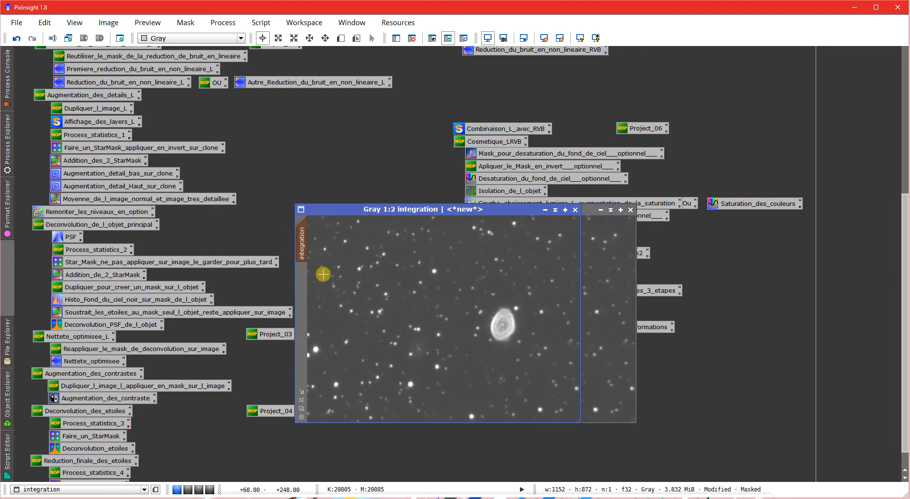
scroll(478, 342, up, 2)
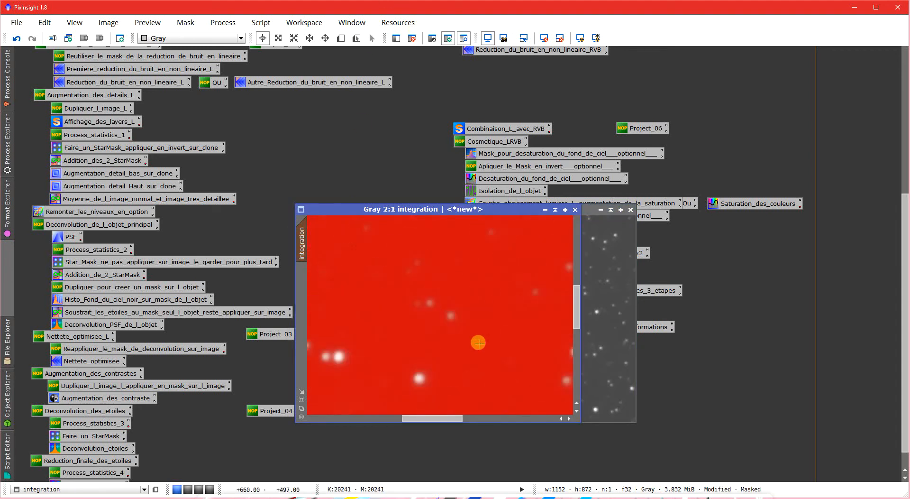
scroll(490, 303, down, 2)
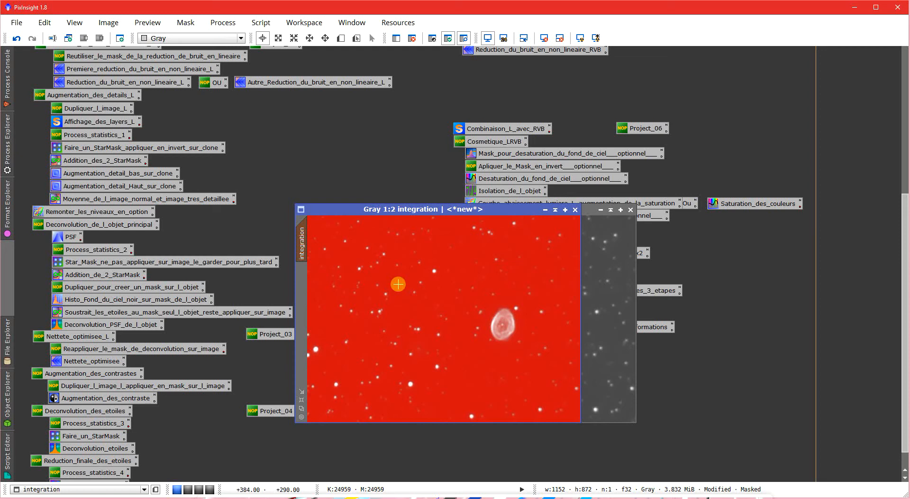
key(ctrl+k)
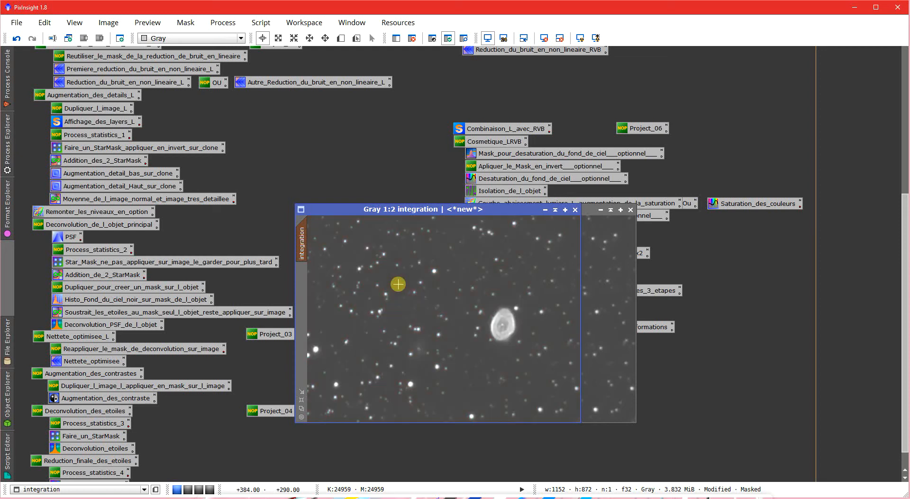
- Create a preview around the nebula in the integration image and display that preview
click(346, 40)
drag(478, 300, 525, 350)
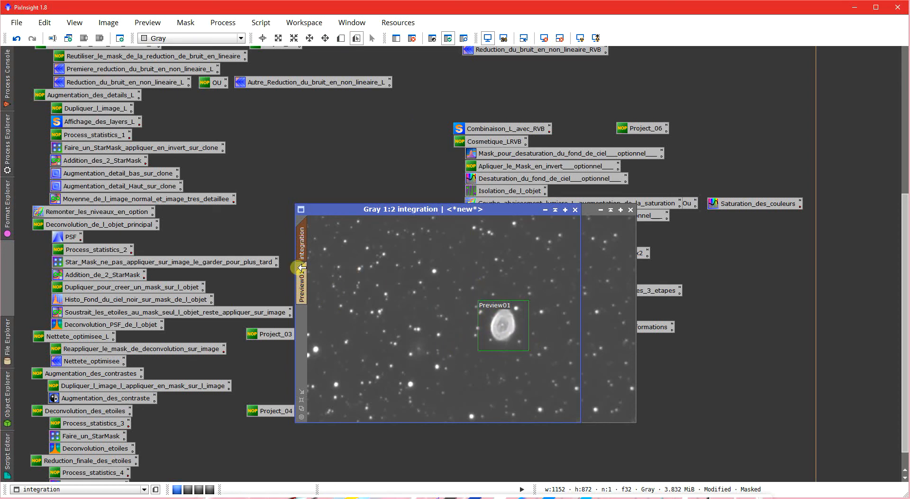
click(302, 284)
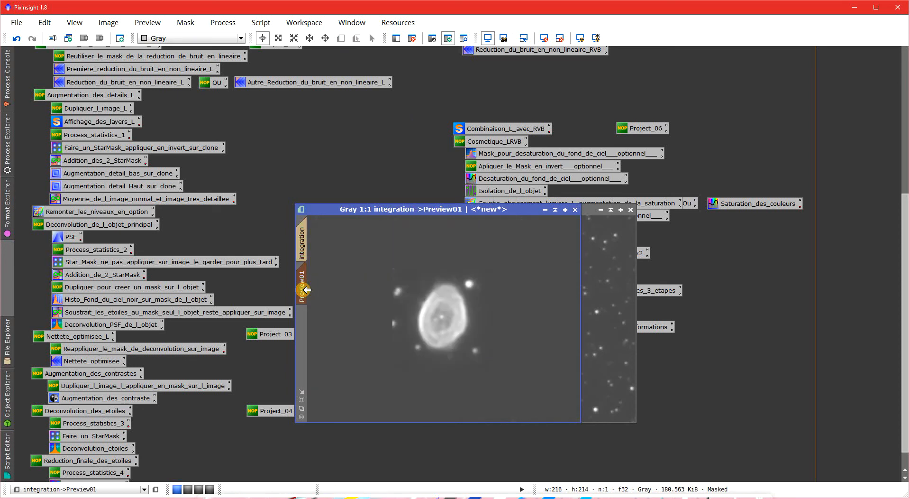
- Open the saved Augmentation_des_contraste LocalHistogramEqualization process and start its real-time preview on the nebula
double_click(124, 397)
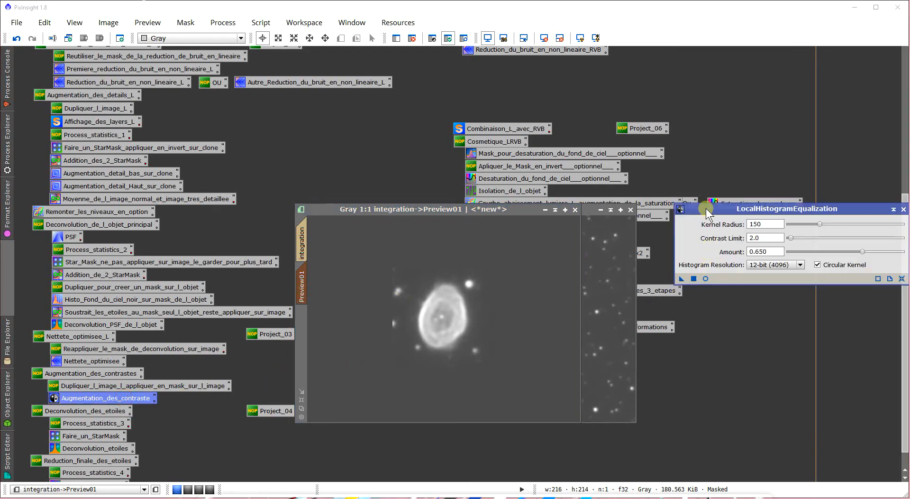
drag(706, 208, 622, 181)
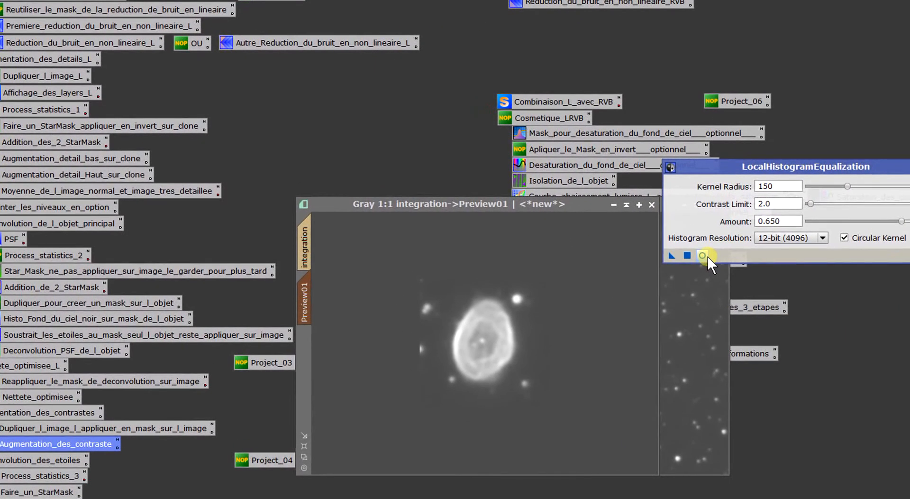
click(703, 256)
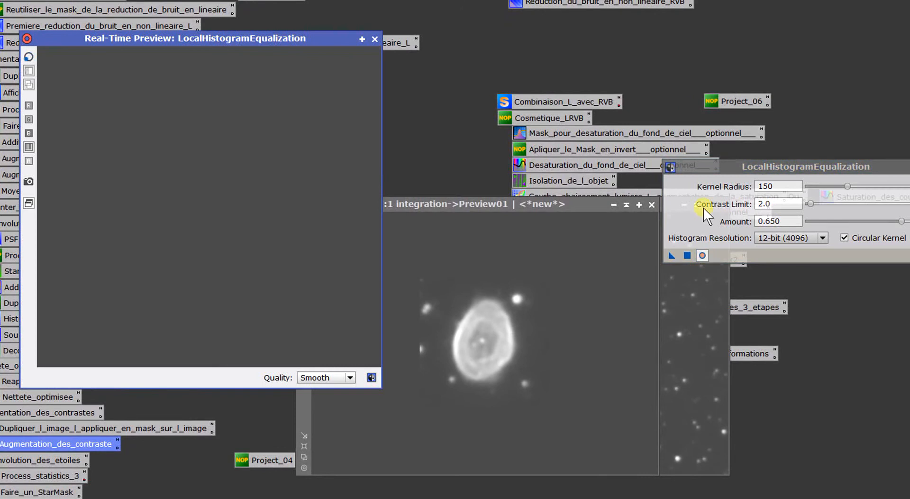
drag(709, 164, 655, 154)
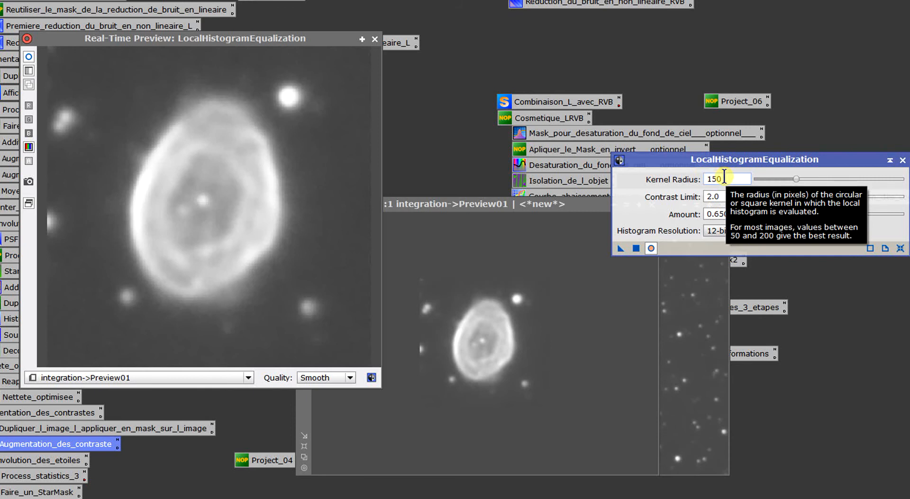
- Try a kernel radius of 200, set it to 100, and compare the nebula with and without the equalization
double_click(725, 179)
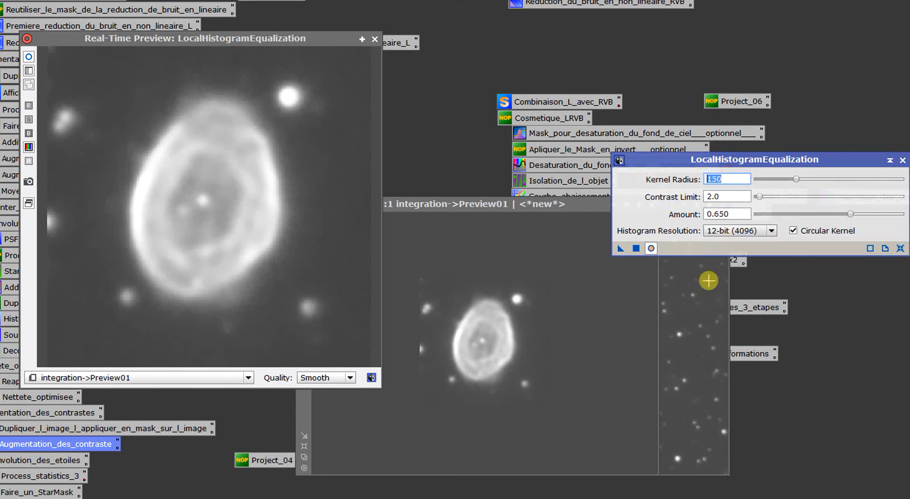
text(20)
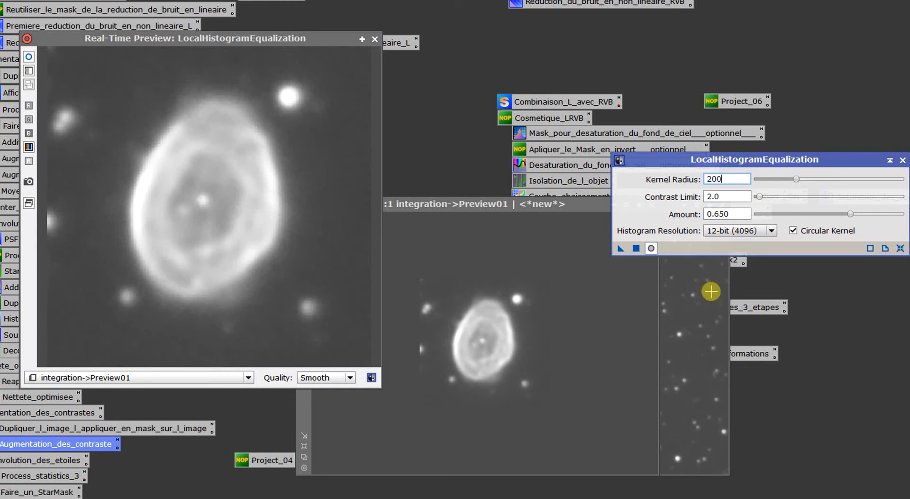
text(0)
key(Return)
drag(747, 180, 686, 175)
text(10)
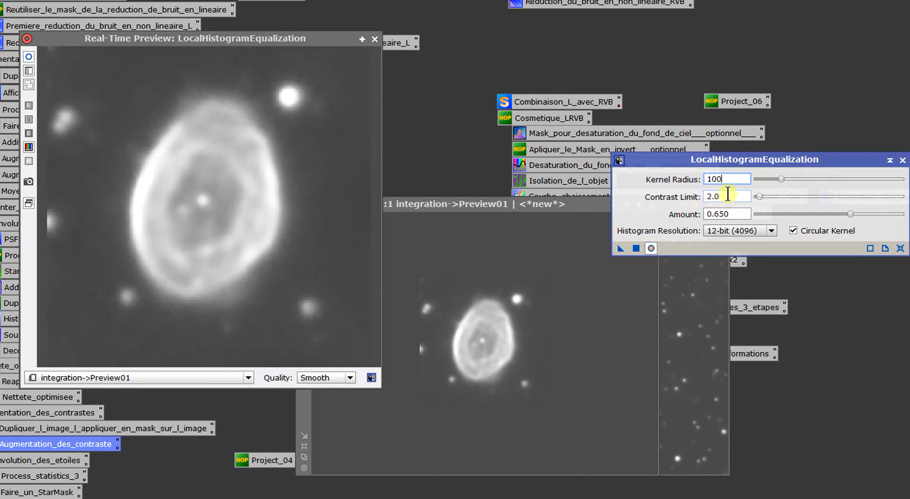
click(25, 57)
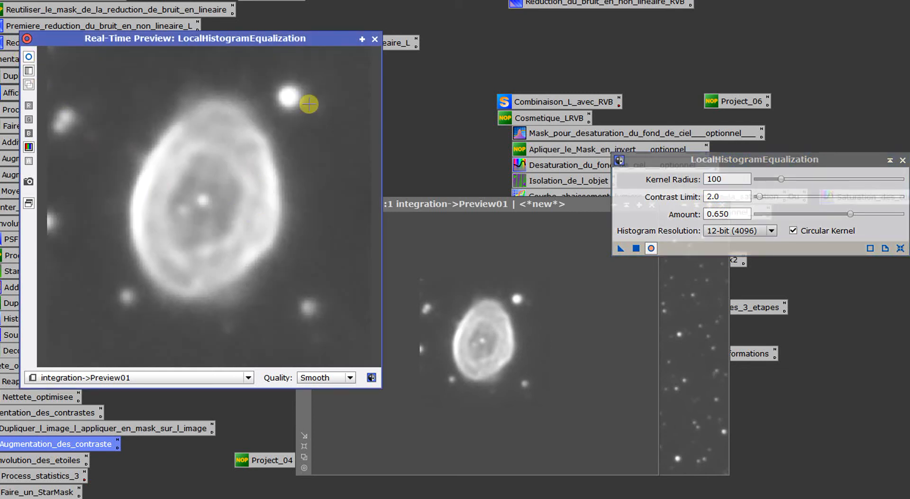
- Try a contrast limit of 3 for the local histogram equalization, and restore it to 2.0
click(731, 195)
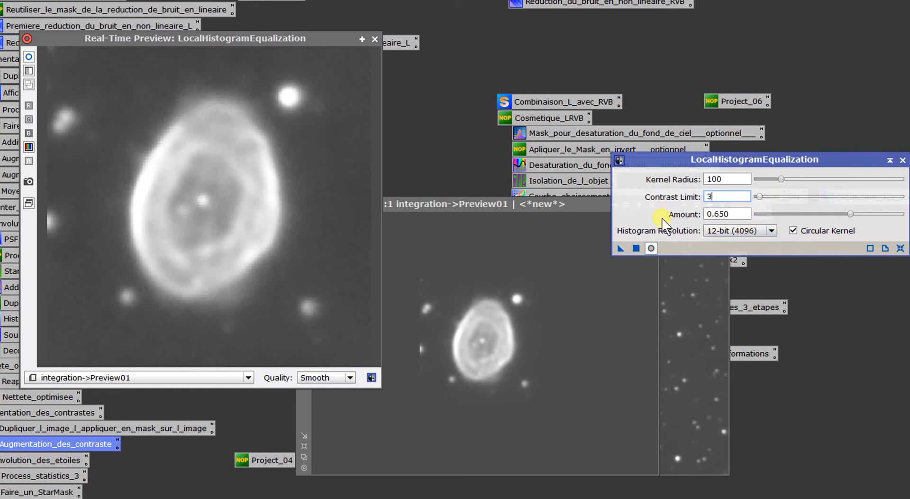
text(3)
key(Return)
key(BackSpace)
key(BackSpace)
double_click(721, 195)
text(2.0)
- Test equalization amounts of 1.000 and 0.000, settle on 0.600, and compare the nebula with and without the effect
drag(852, 214, 901, 214)
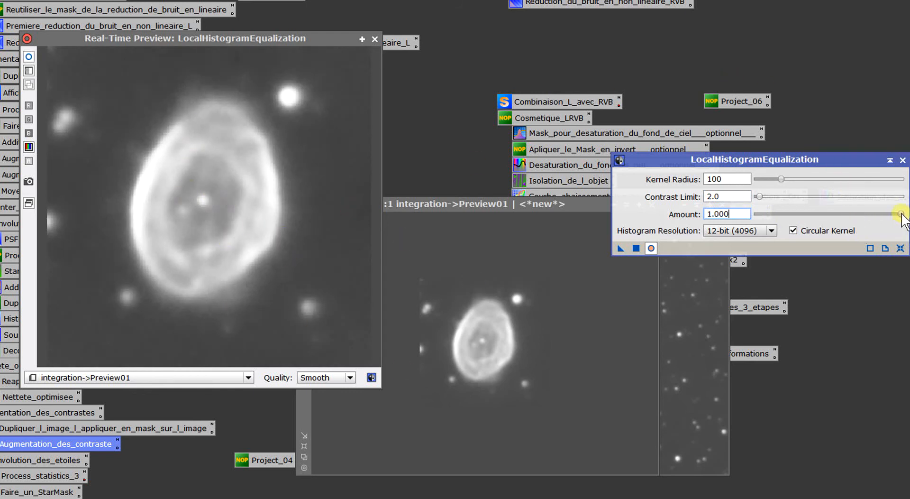
drag(902, 216, 700, 218)
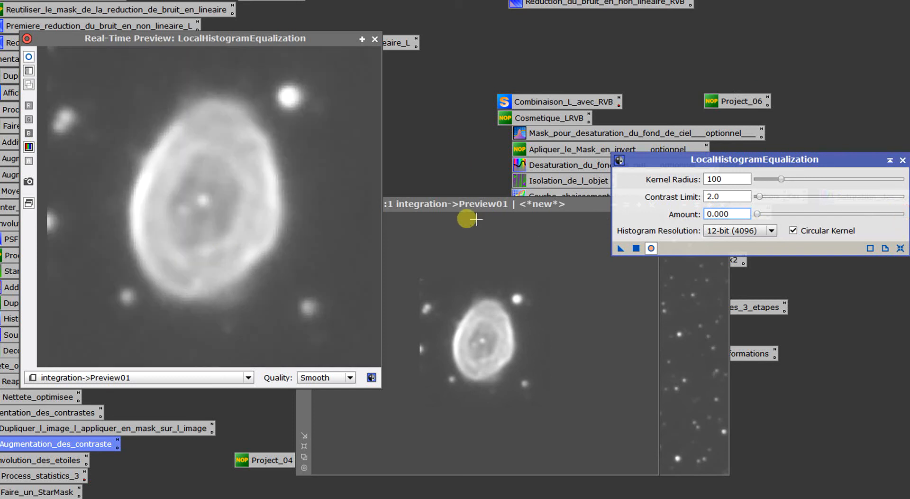
drag(757, 213, 844, 213)
click(333, 156)
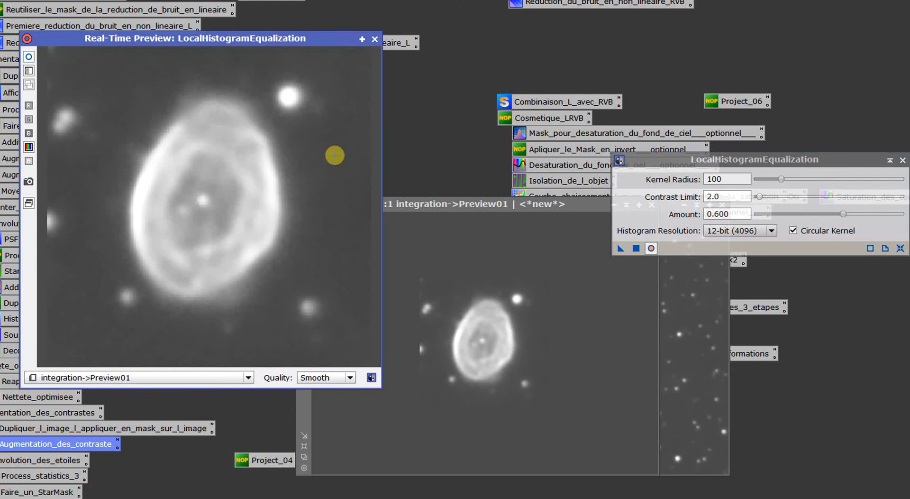
click(27, 56)
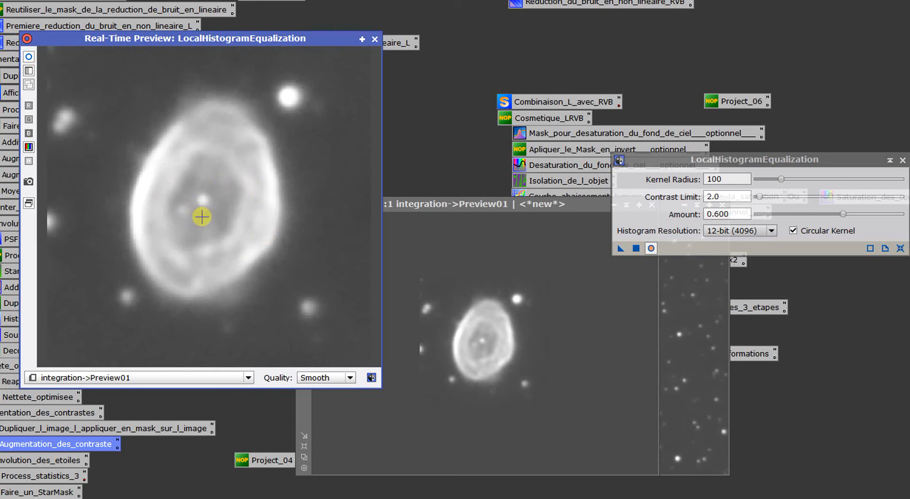
- Close the local histogram equalization real-time preview and delete Preview01 from the integration image
click(374, 39)
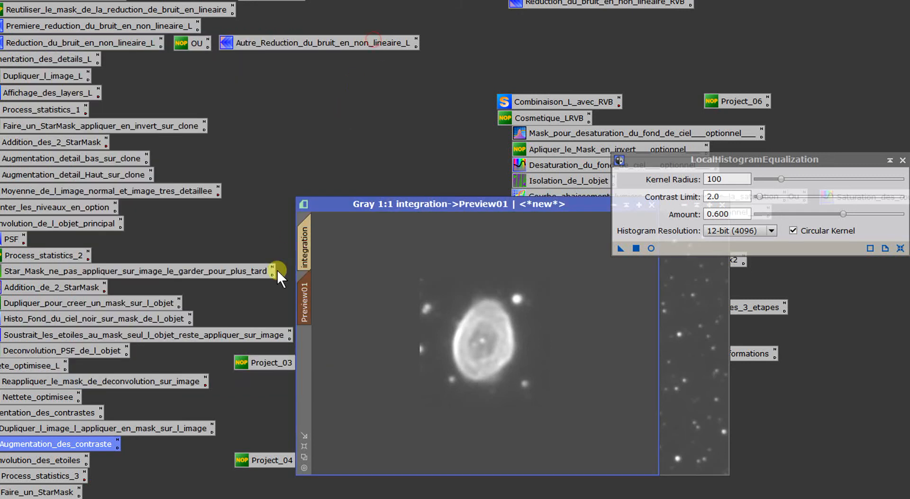
right_click(307, 300)
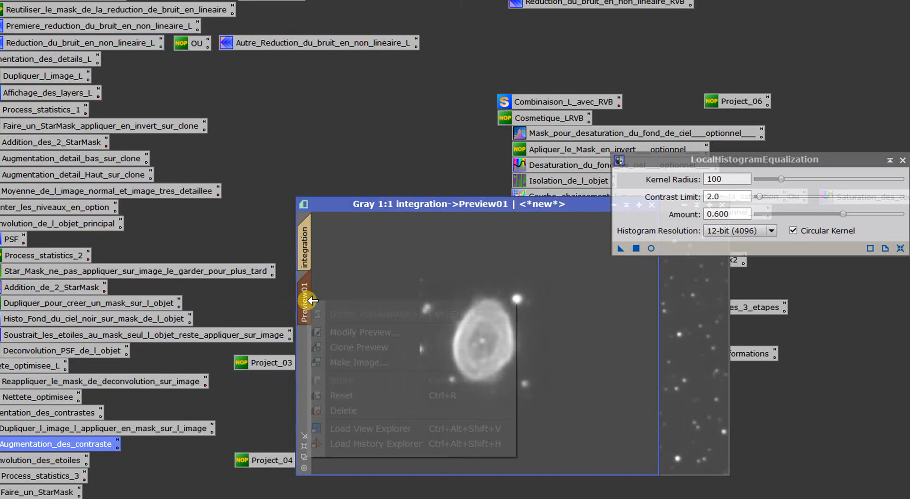
click(352, 409)
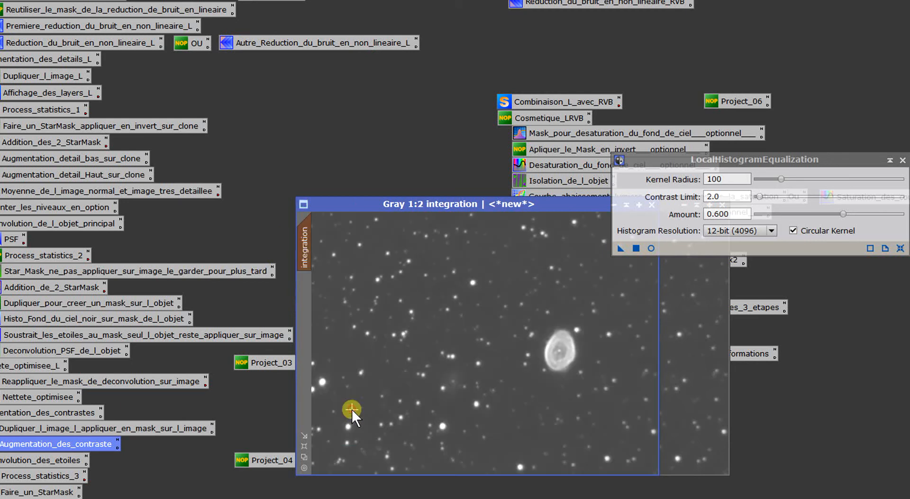
- Apply the local histogram equalization at 12-bit (4096) resolution to the integration image and close the process
click(725, 229)
click(727, 227)
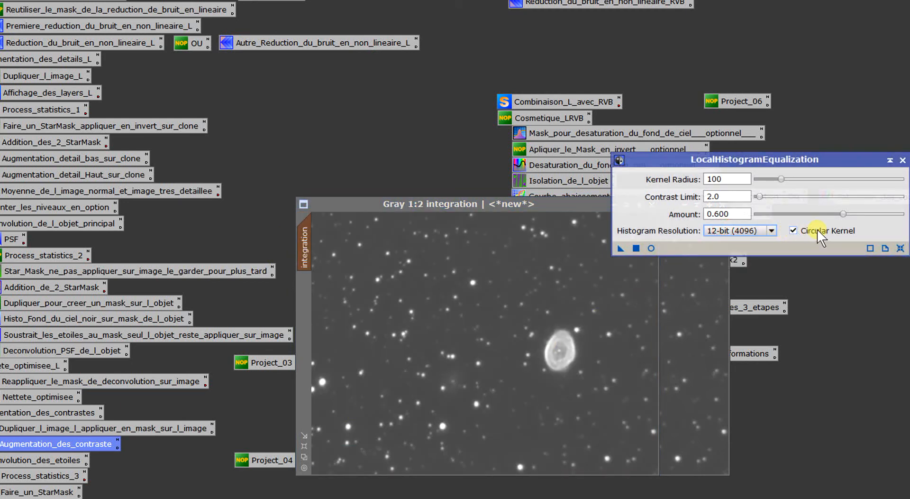
drag(627, 249, 546, 326)
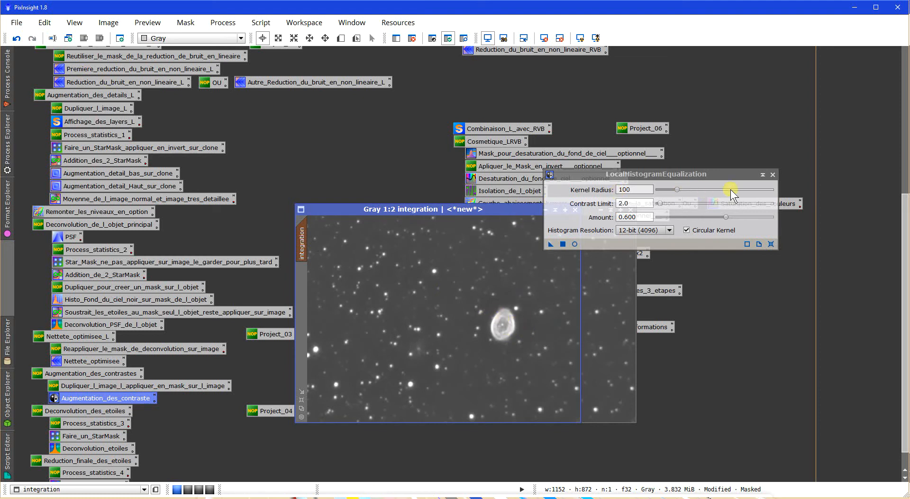
click(773, 174)
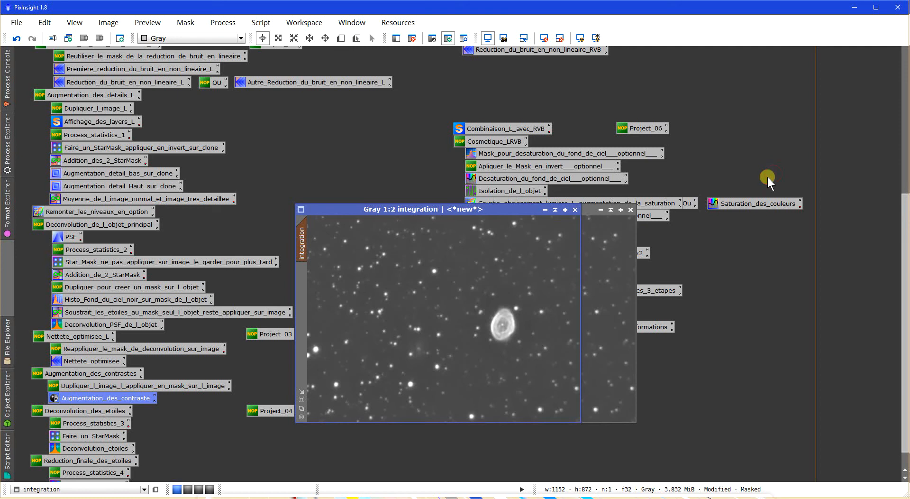
- Close the integration_clone mask image, accepting the broken mask references, and reposition the integration image window
click(630, 209)
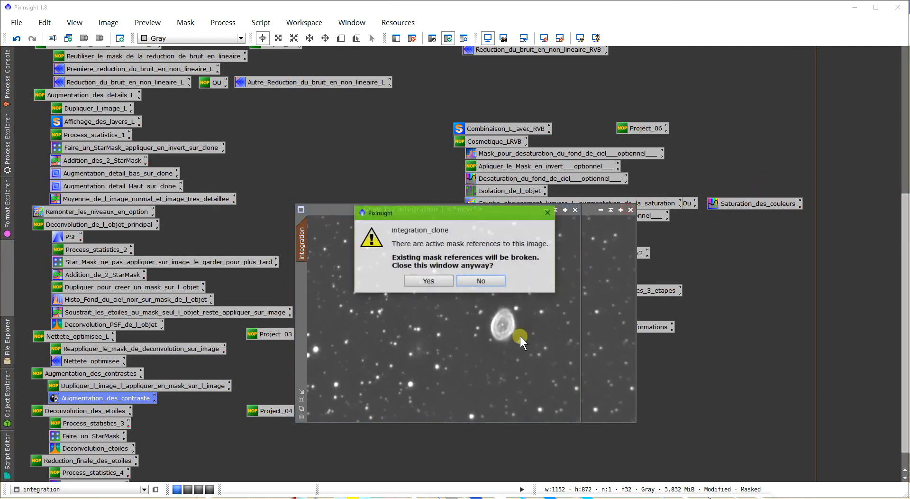
click(425, 283)
drag(465, 209, 461, 226)
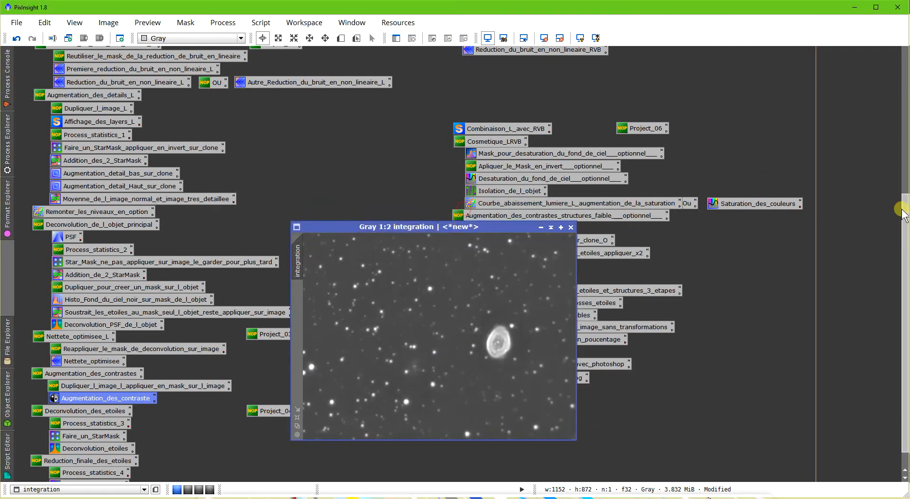
- Review the noise reduction and star processing icons of the workflow, and examine the stars of the integration image up close
drag(901, 213, 901, 171)
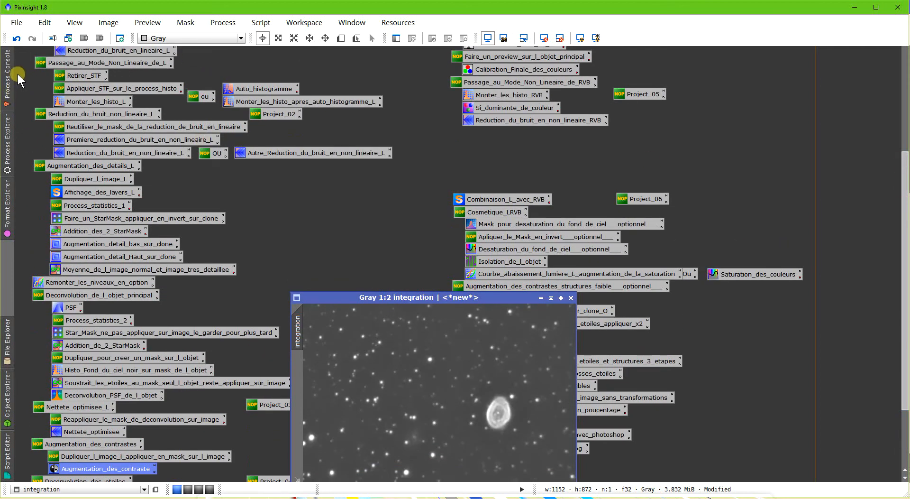
drag(35, 127, 55, 156)
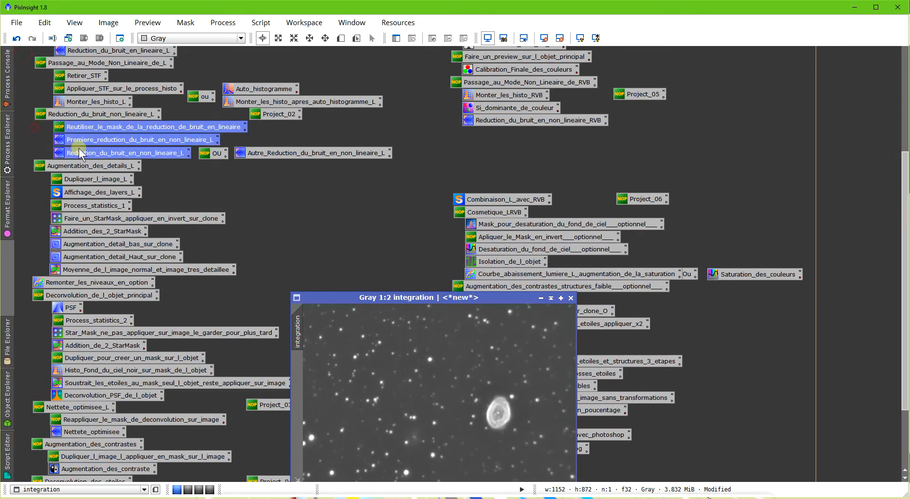
scroll(904, 209, down, 3)
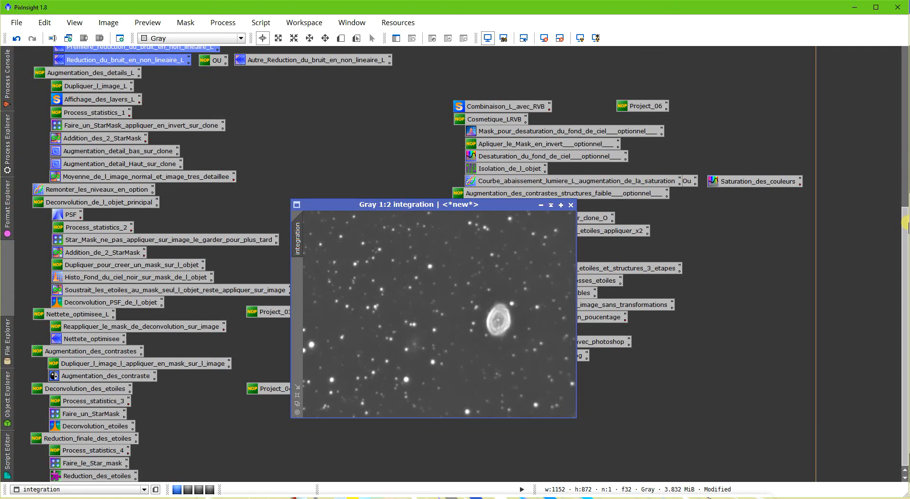
drag(16, 373, 89, 454)
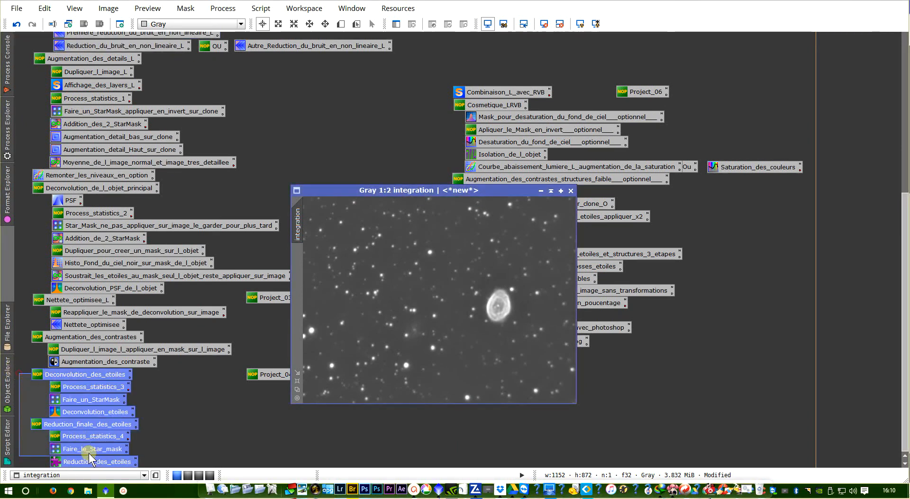
click(469, 266)
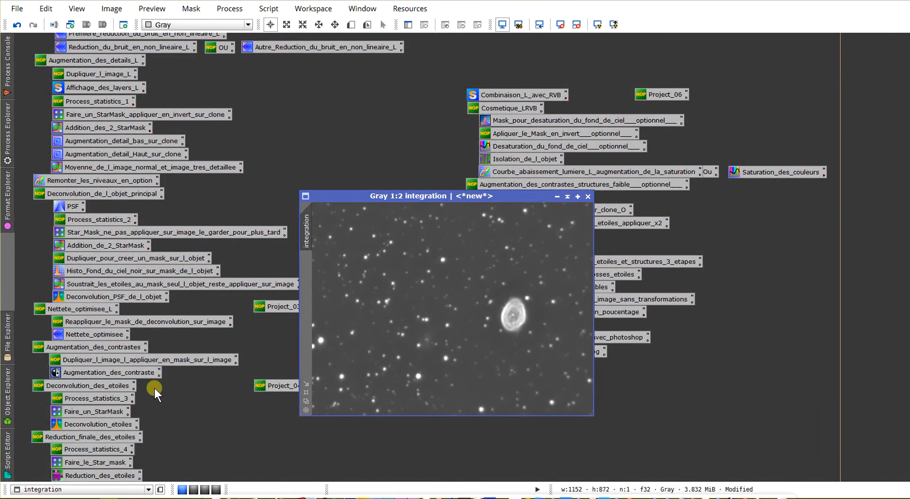
scroll(495, 328, up, 2)
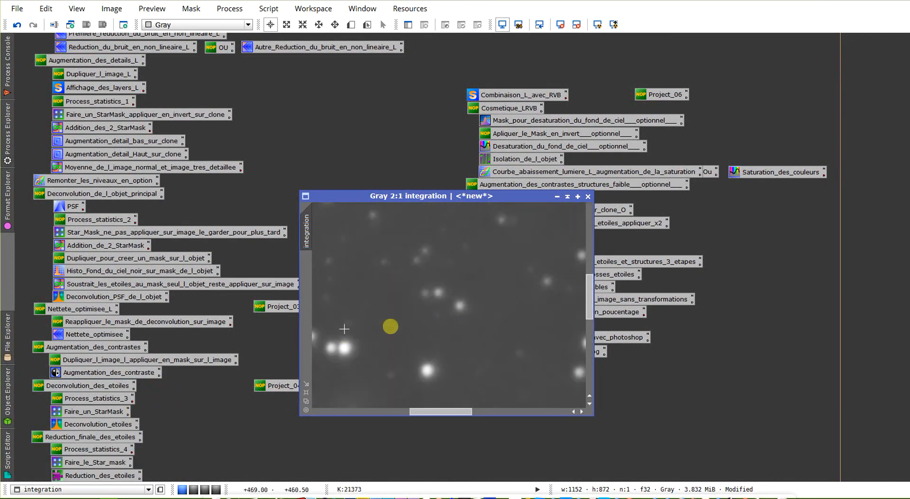
scroll(459, 326, down, 1)
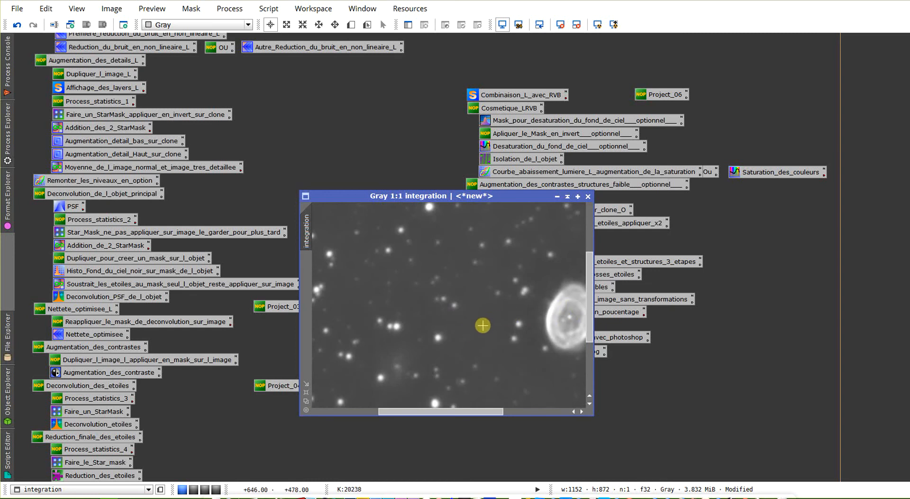
scroll(482, 325, up, 1)
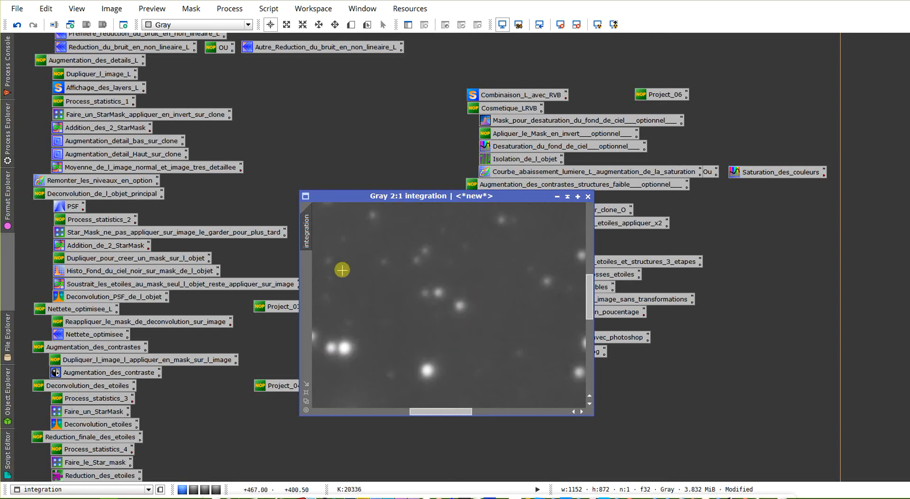
- Open the Statistics of the integration image in normalized real values alongside the StarMask process
click(6, 126)
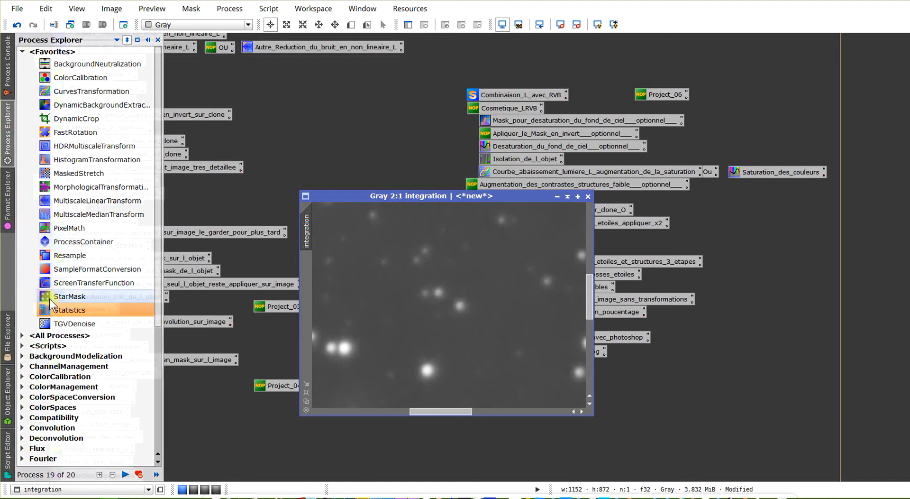
double_click(73, 309)
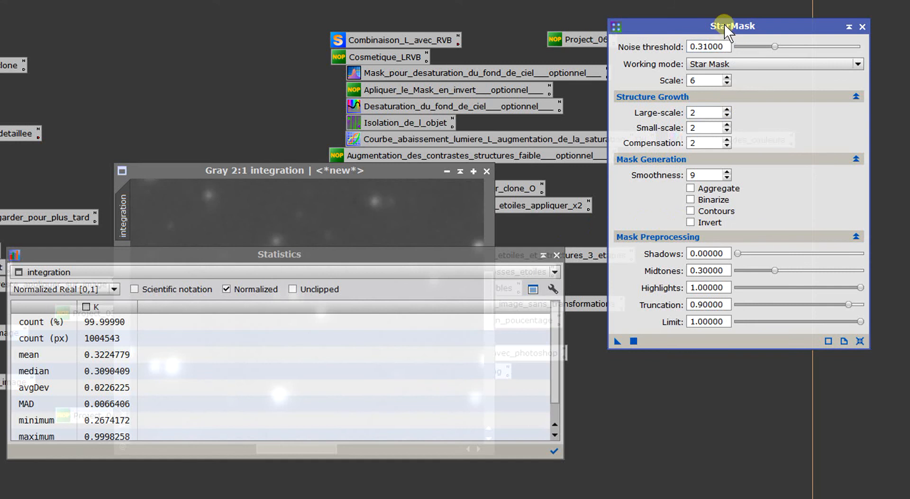
drag(725, 25, 734, 22)
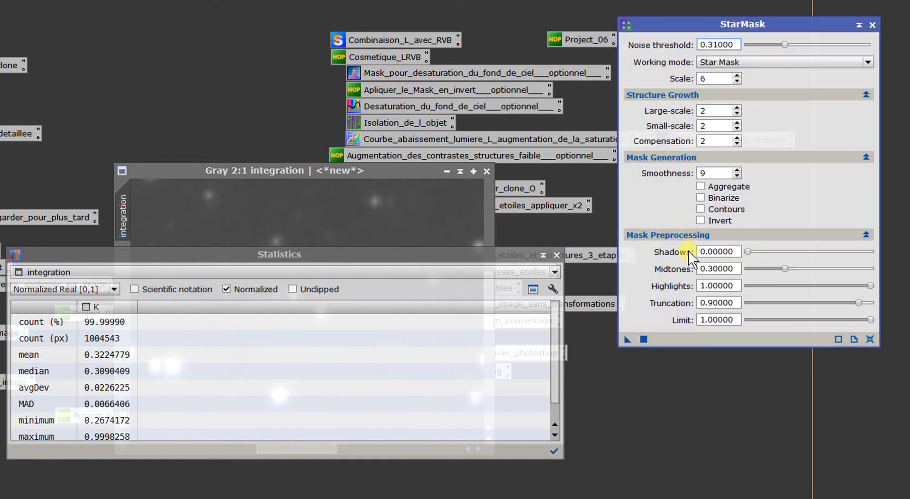
- Set the star mask midtones to 0.32 and the noise threshold to 0.33, and close Statistics
drag(736, 272, 711, 297)
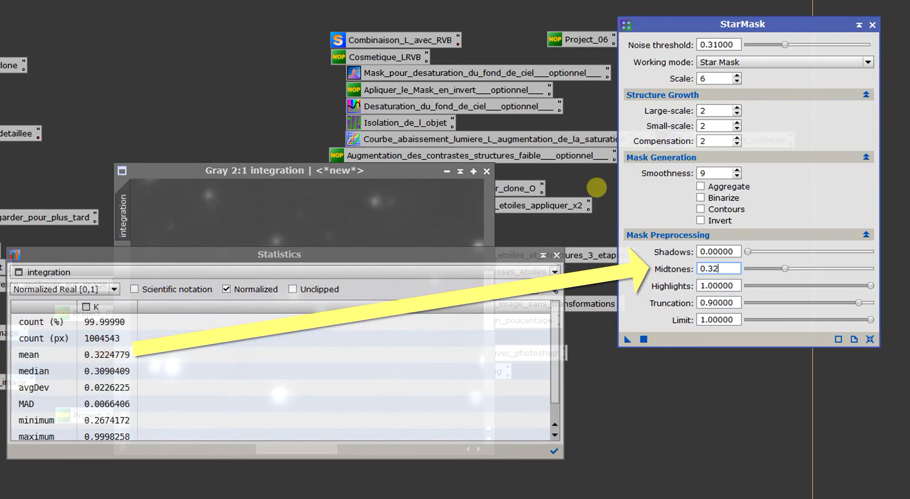
click(718, 44)
key(BackSpace)
text(3)
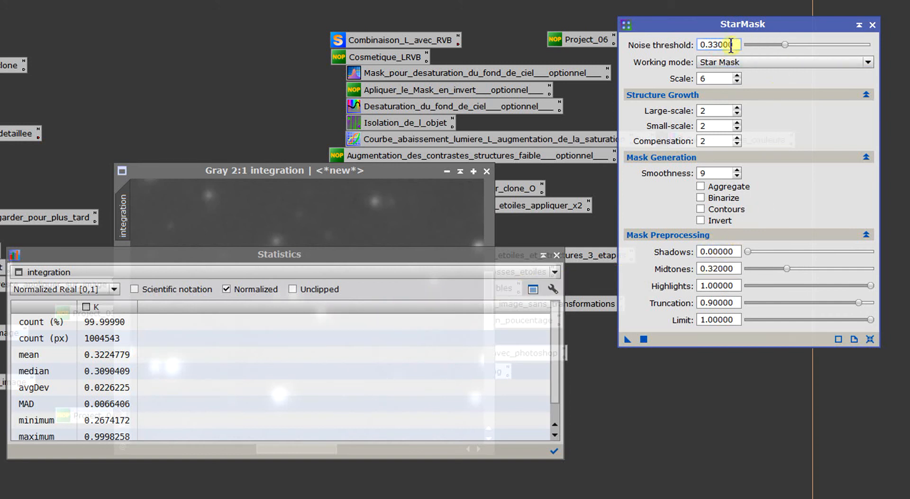
click(557, 254)
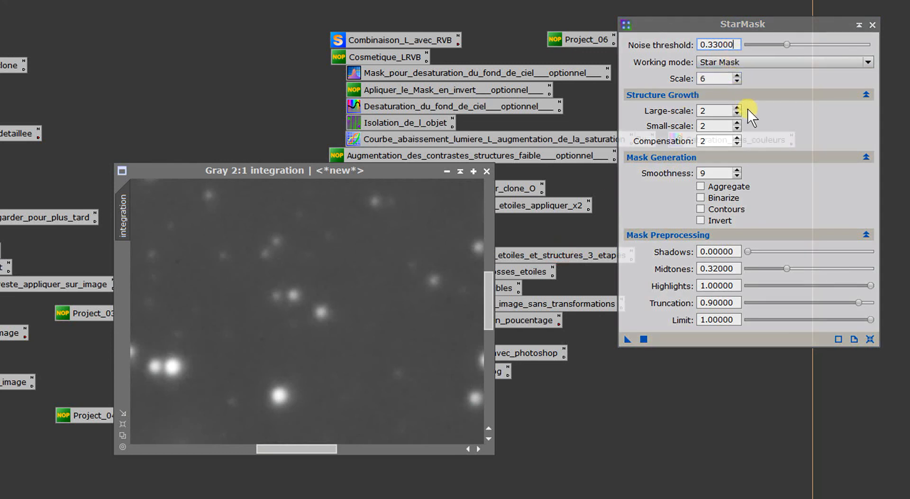
- Generate a star mask from the integration image with large-scale, small-scale and compensation at 2 and smoothness 9, and close StarMask
double_click(717, 110)
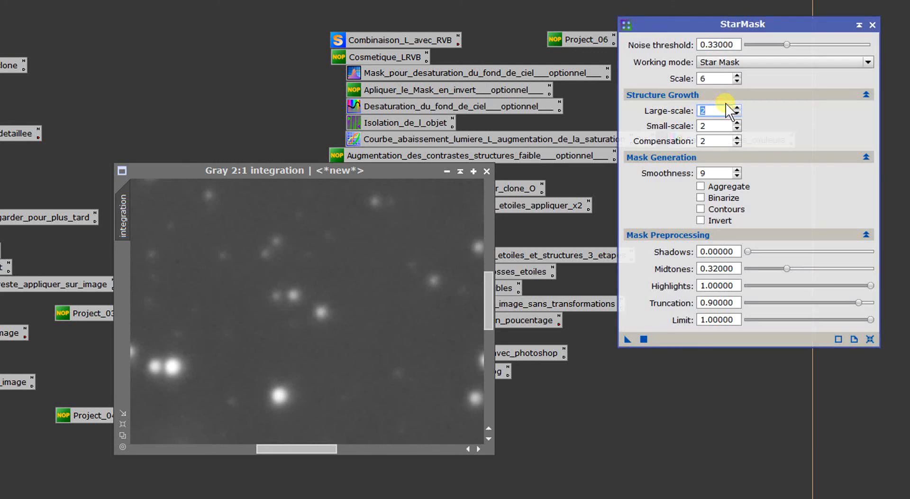
double_click(718, 126)
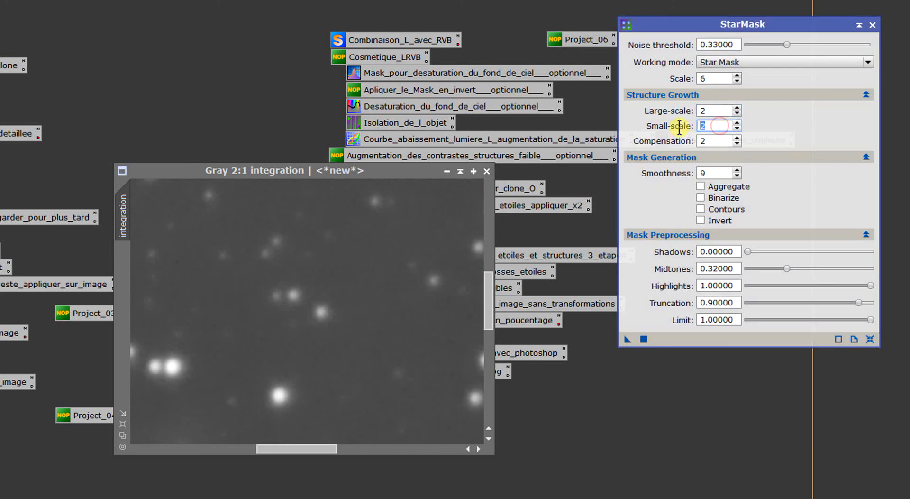
double_click(722, 140)
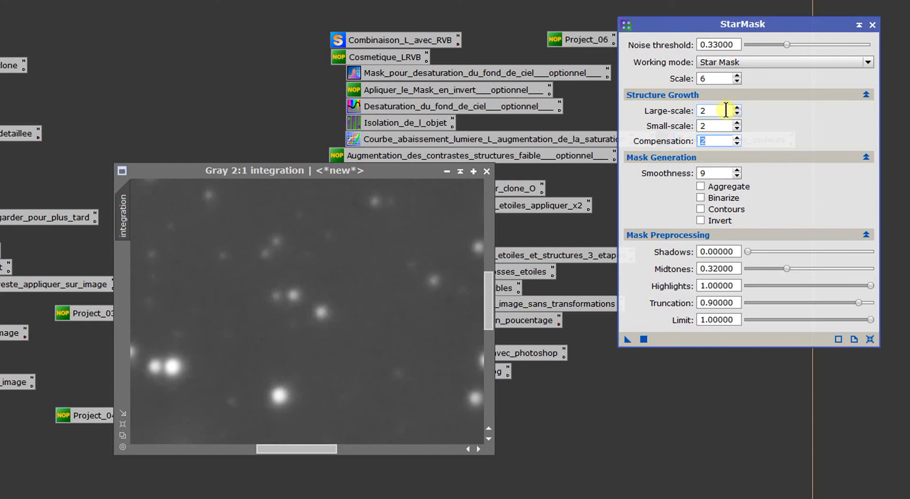
double_click(713, 174)
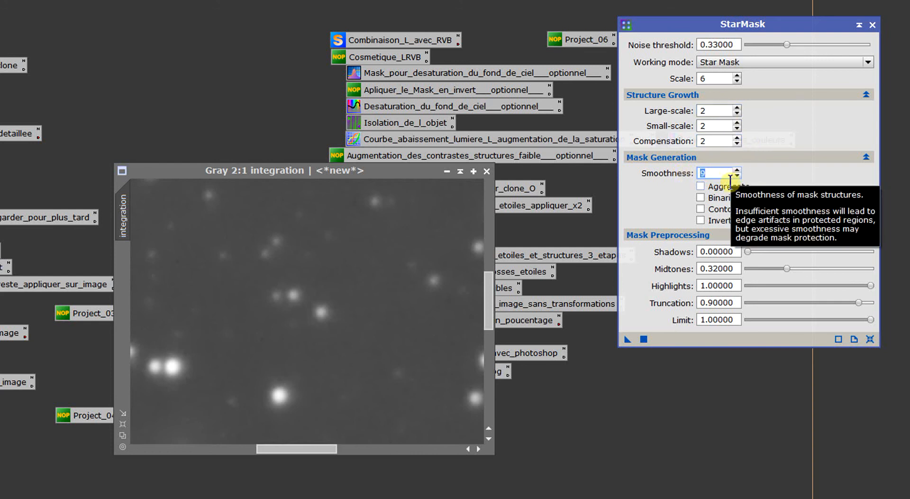
drag(625, 334, 624, 334)
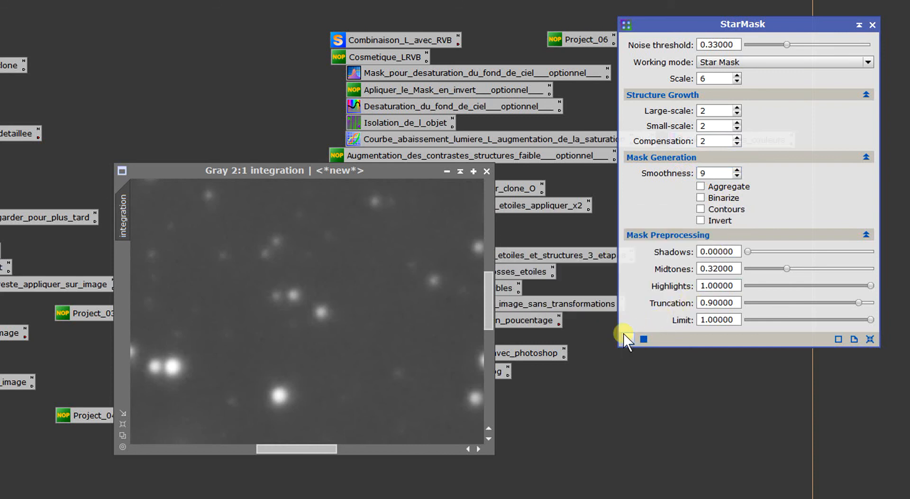
drag(450, 324, 451, 323)
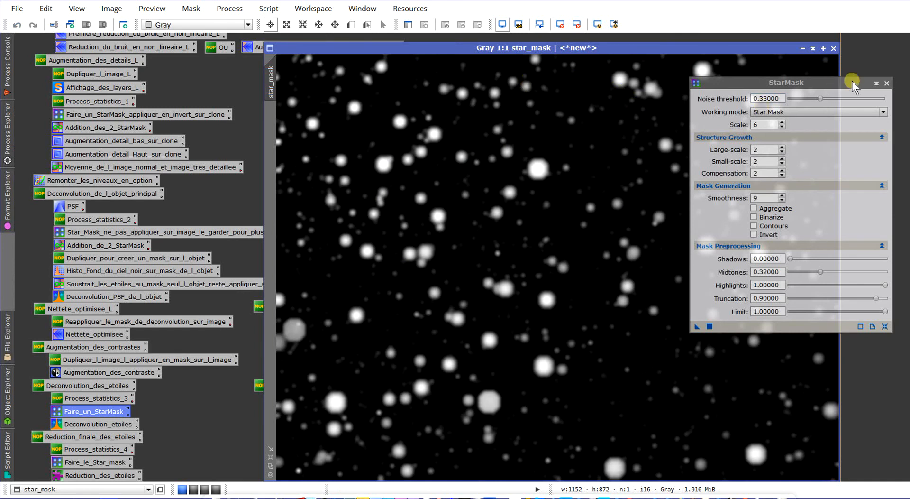
click(887, 83)
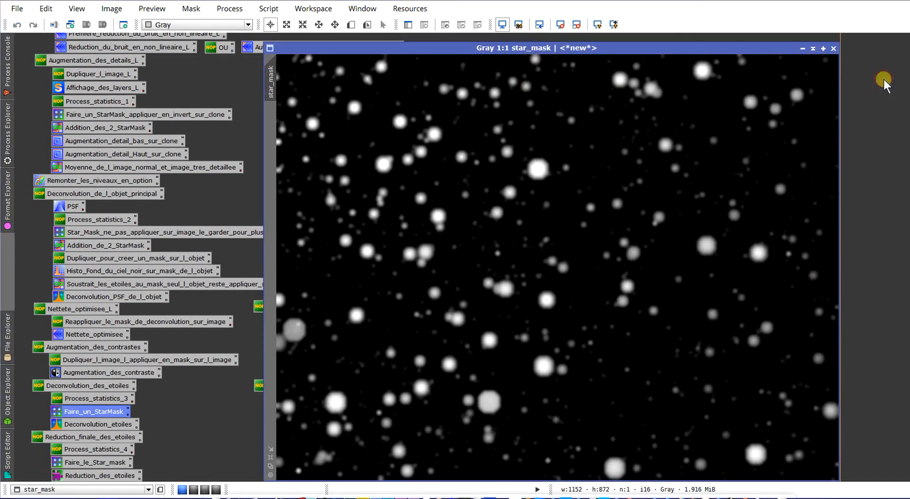
- Reduce the star_mask view to 1:2, move its window aside and apply it as a mask to the integration image
click(272, 466)
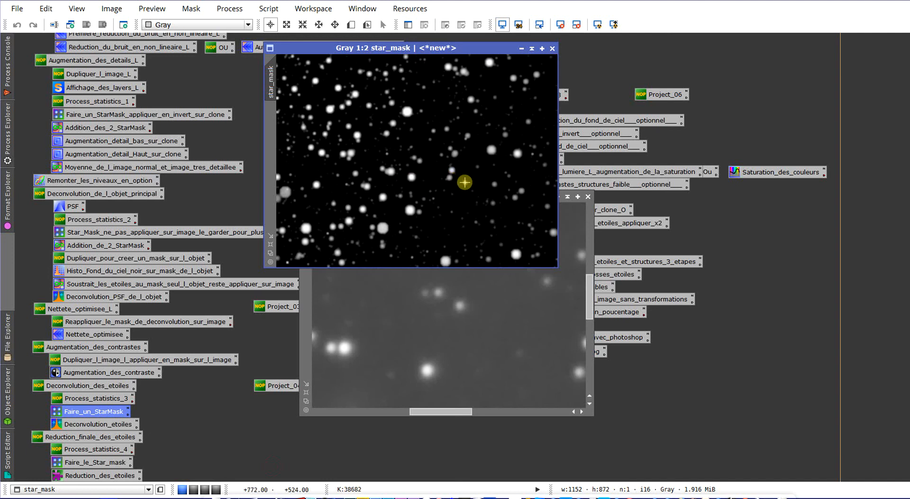
drag(418, 50, 468, 107)
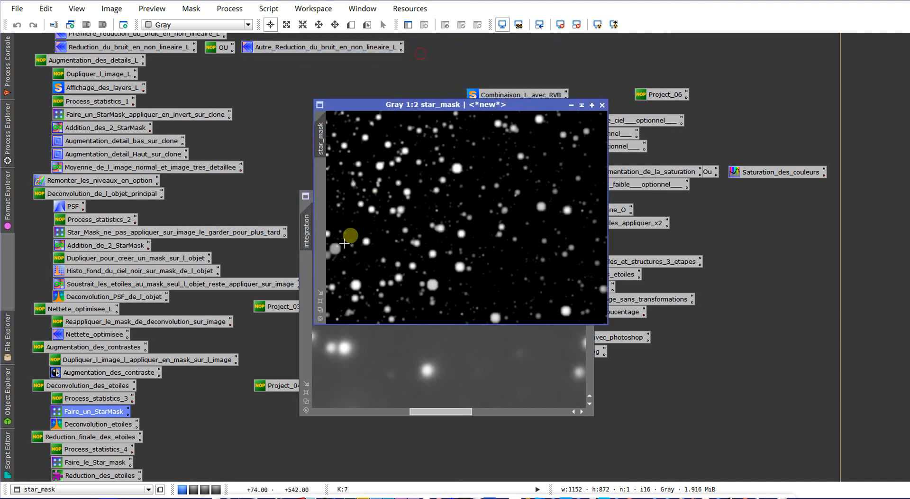
drag(411, 106, 467, 186)
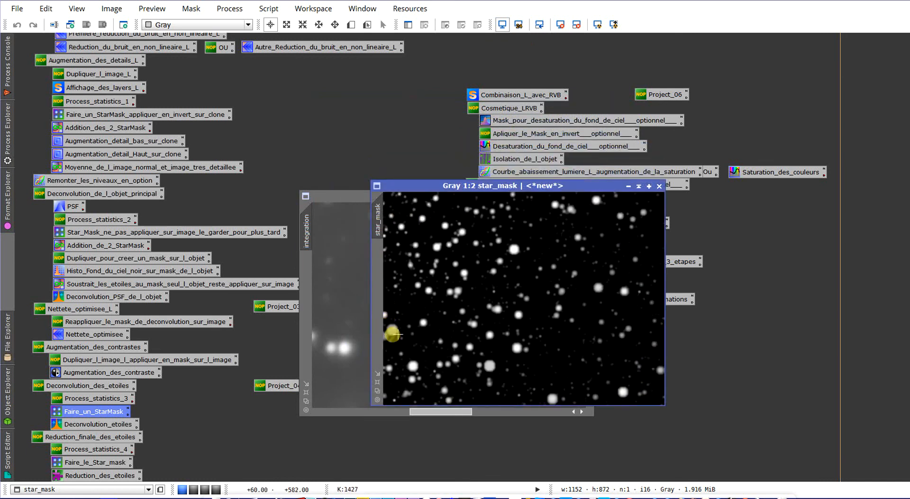
drag(375, 215, 305, 264)
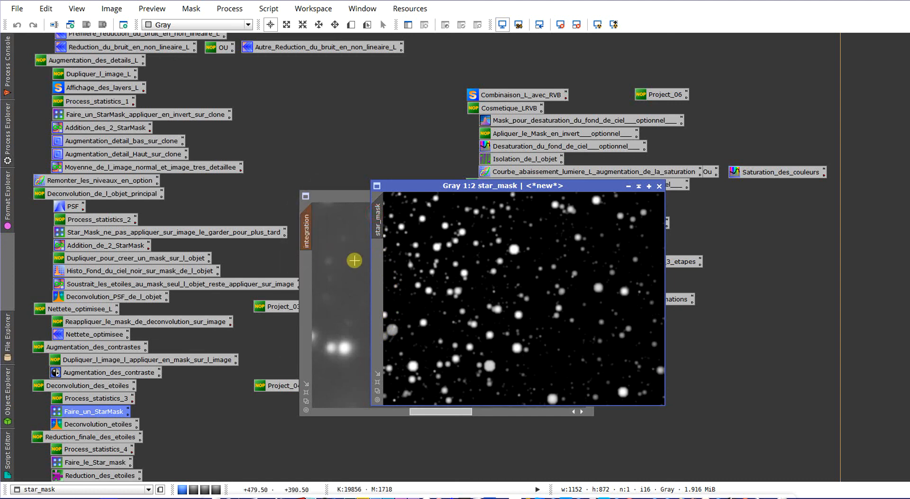
- Show the mask overlay on the integration image to examine how the stars are covered, and hide it again
click(352, 259)
scroll(352, 261, up, 1)
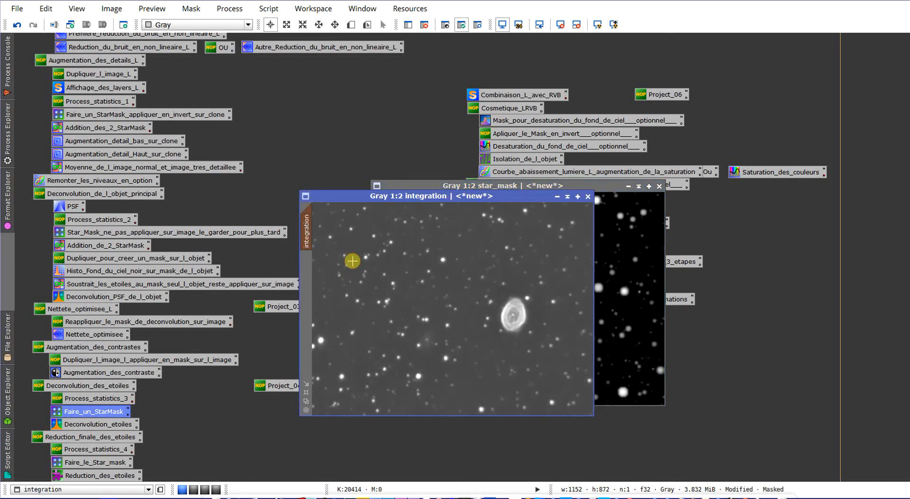
key(ctrl+k)
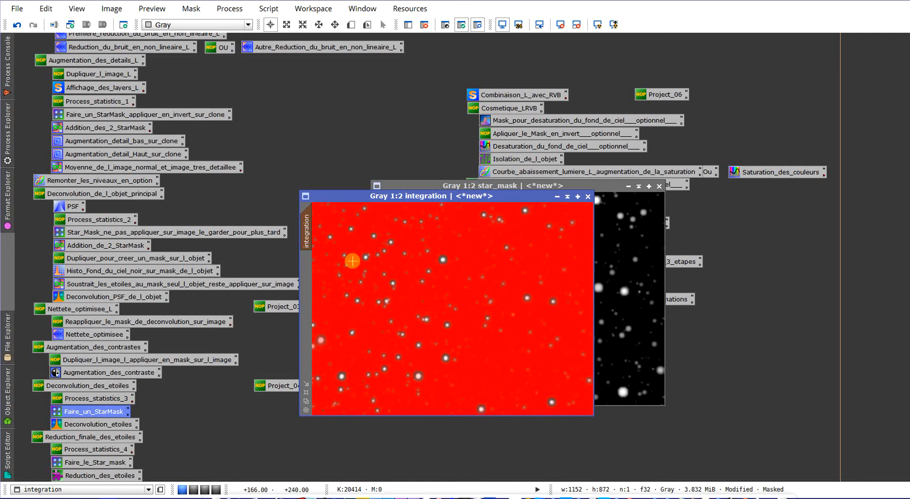
scroll(474, 325, up, 2)
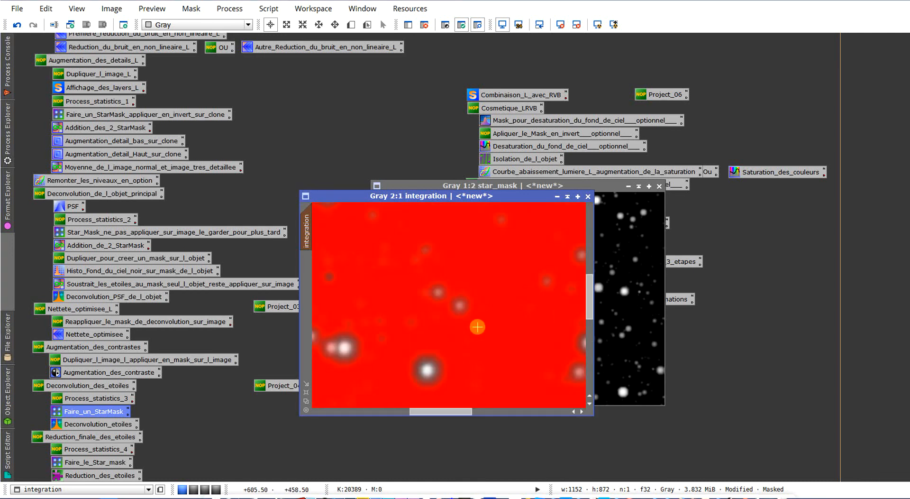
key(ctrl+k)
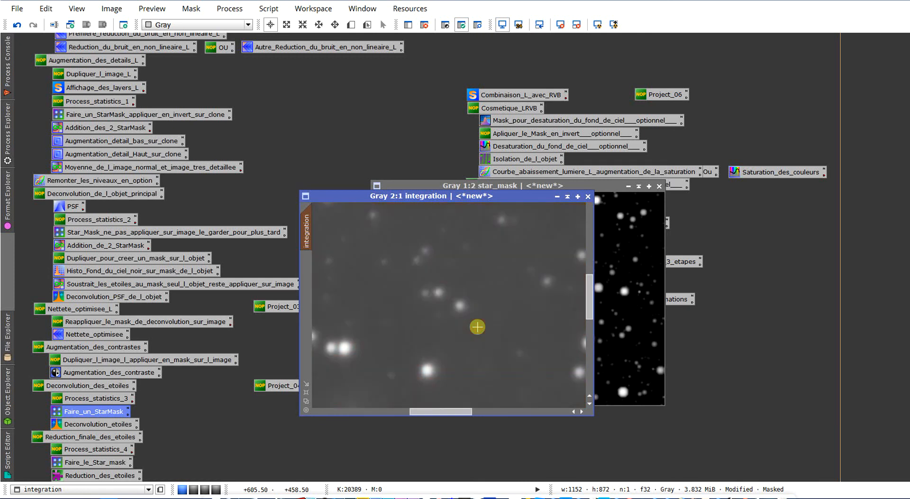
scroll(473, 301, down, 2)
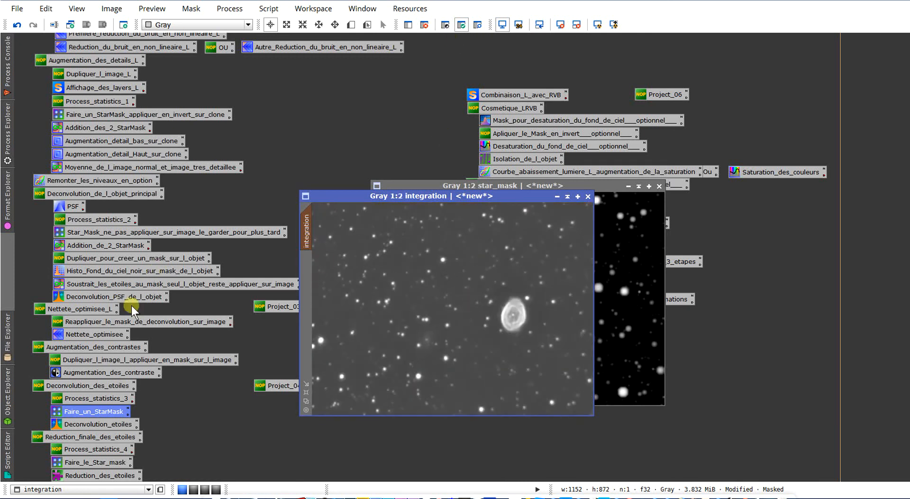
- Open the saved Deconvolution_etoiles process, apply it to the integration image with 1 iteration of Regularized Richardson-Lucy, and inspect the stars up close
double_click(115, 427)
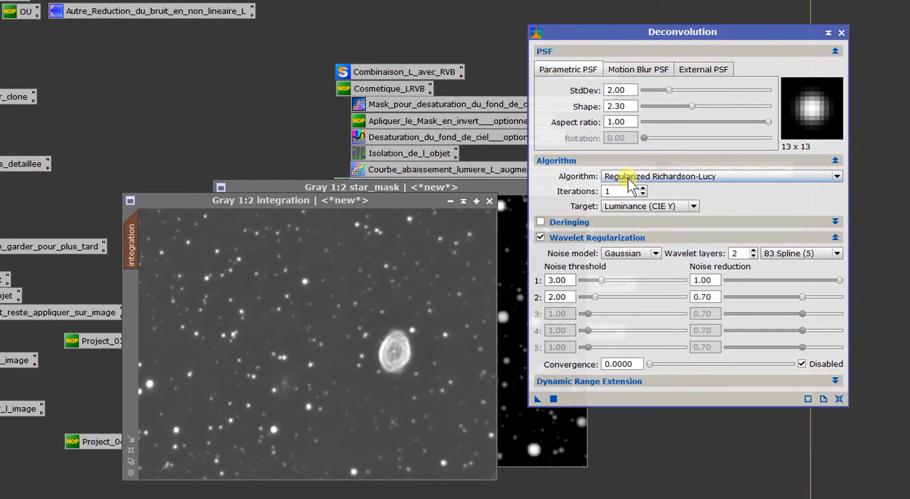
click(630, 179)
click(630, 179)
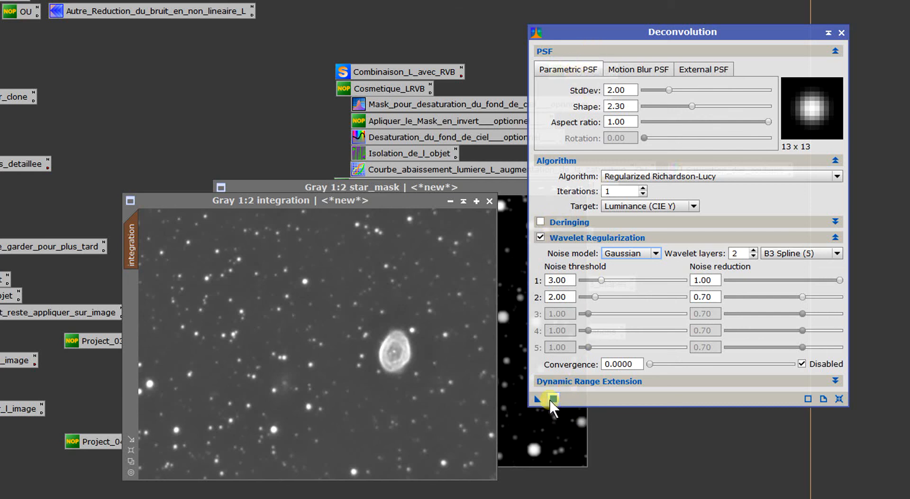
drag(539, 398, 388, 357)
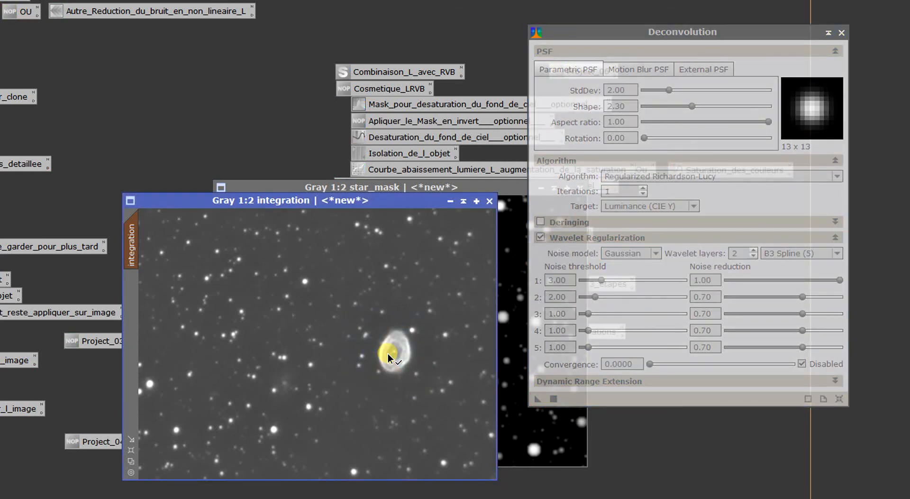
scroll(388, 356, up, 2)
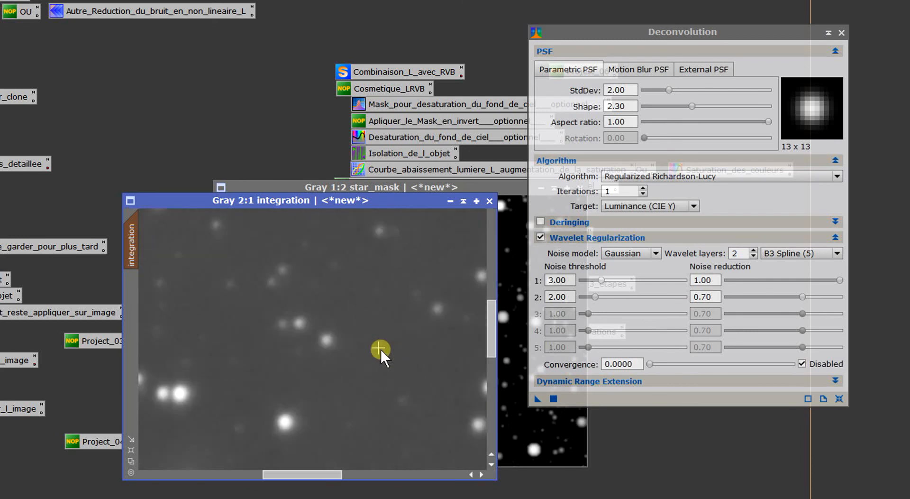
scroll(377, 347, up, 1)
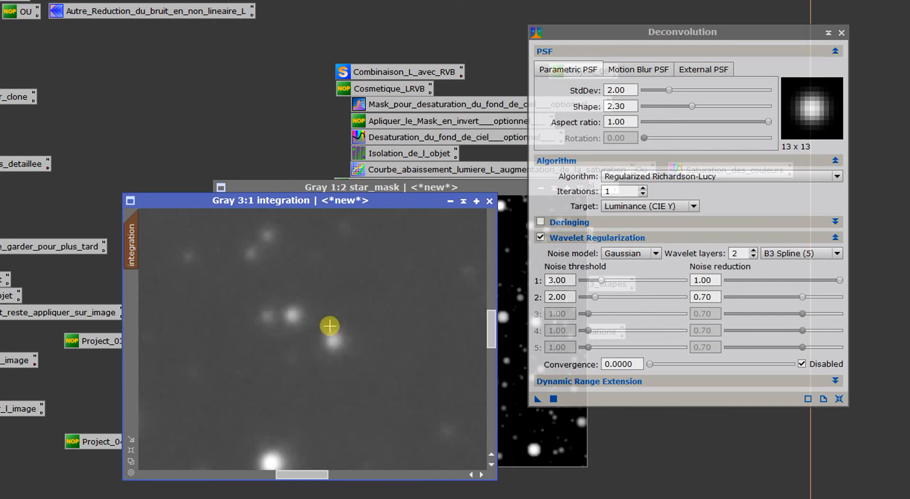
scroll(330, 336, down, 2)
scroll(331, 340, up, 1)
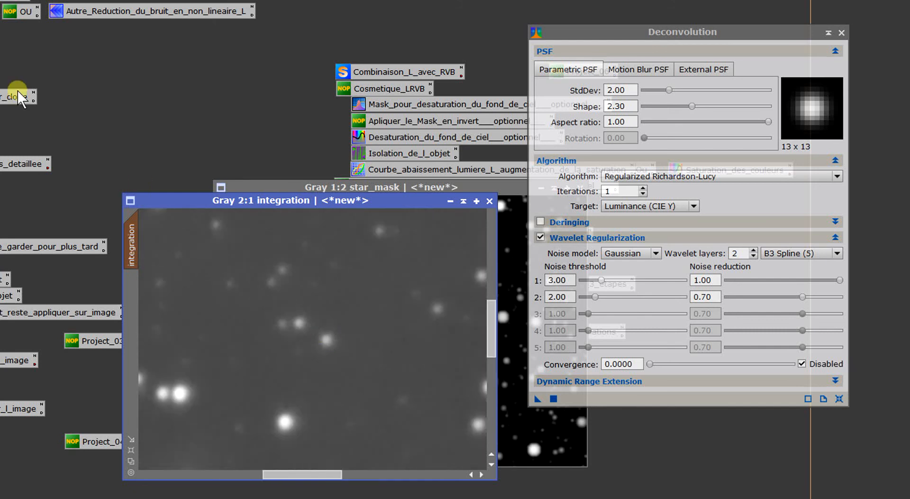
- Set the Deconvolution iterations to 2, apply it to the integration image, check the stars and close Deconvolution
click(643, 189)
click(643, 188)
click(644, 195)
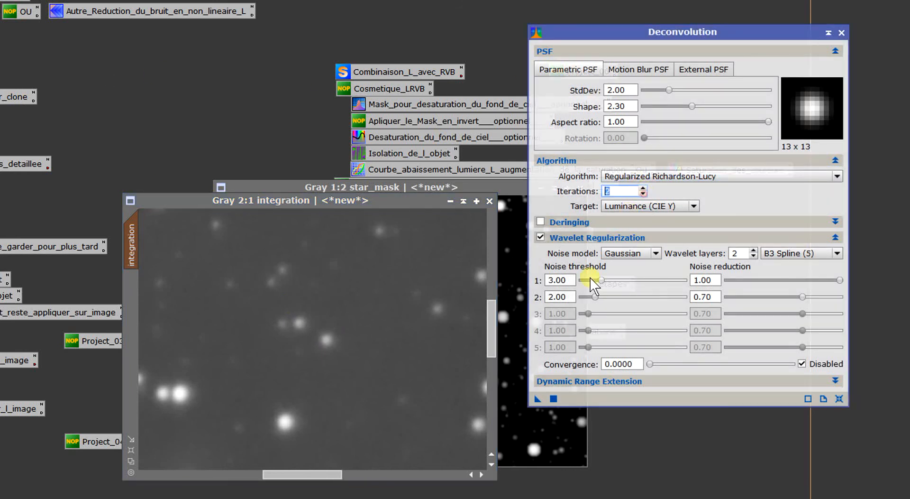
drag(545, 400, 398, 393)
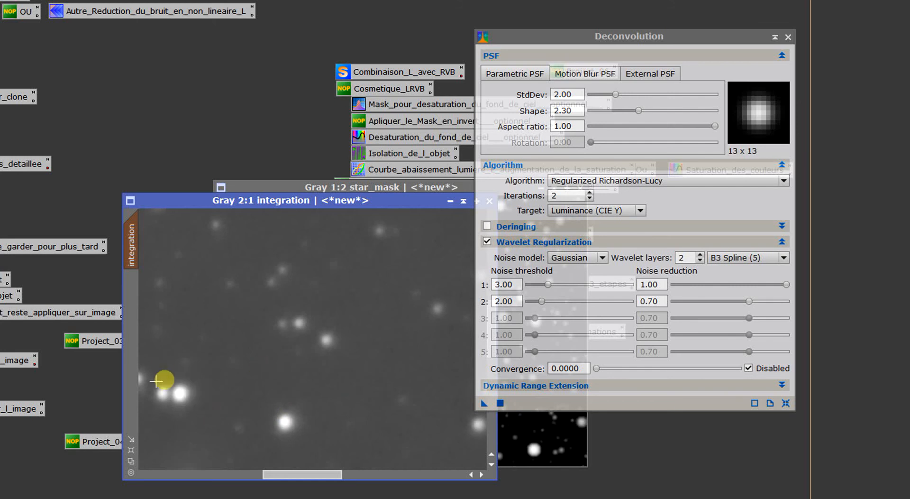
scroll(396, 370, down, 1)
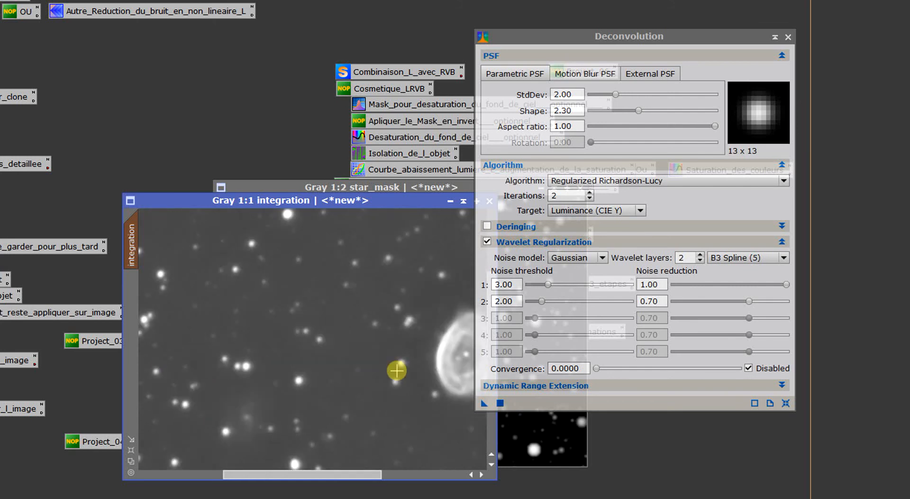
scroll(396, 370, down, 1)
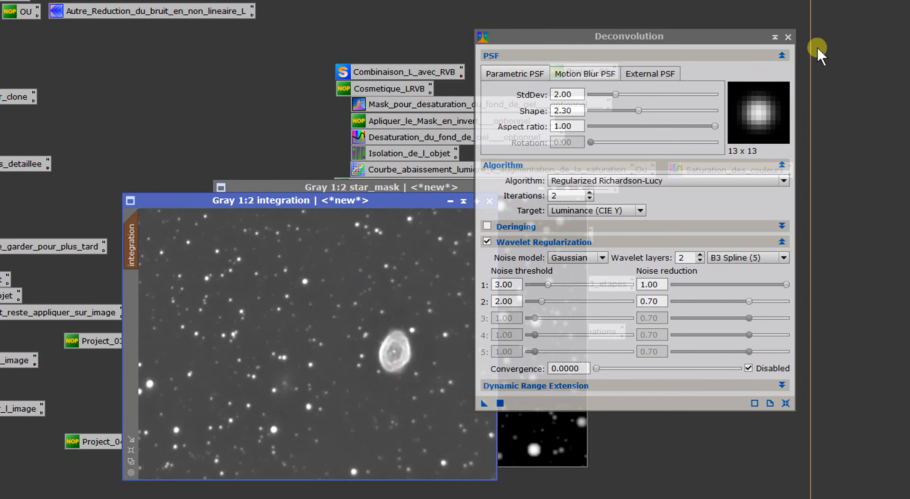
click(791, 38)
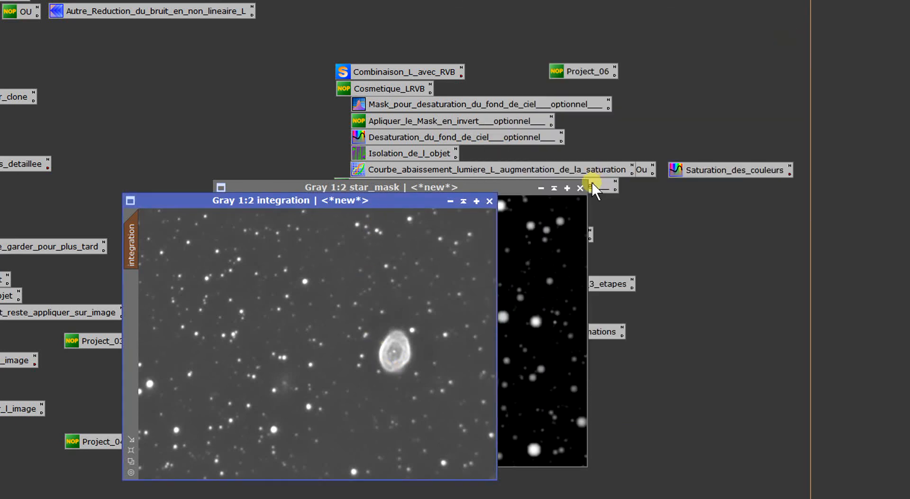
- Close the star_mask image, accepting the broken mask reference, and reposition the integration window
click(581, 188)
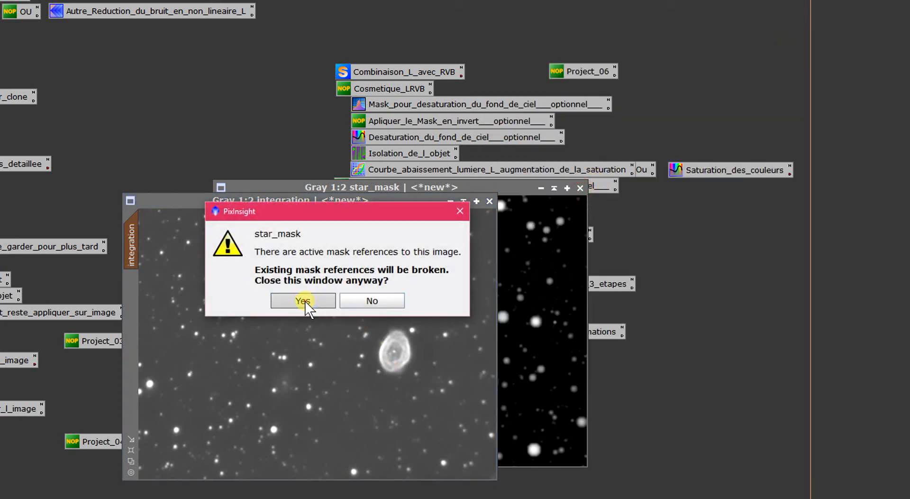
click(306, 301)
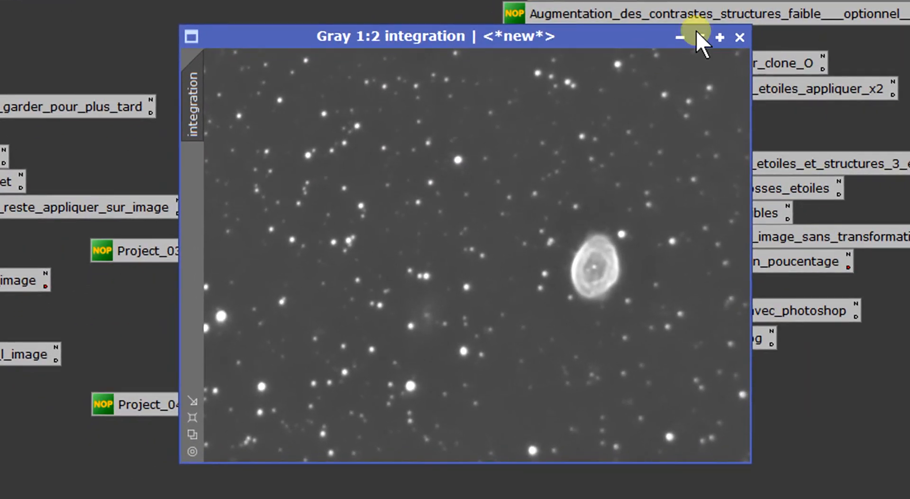
drag(471, 36, 459, 50)
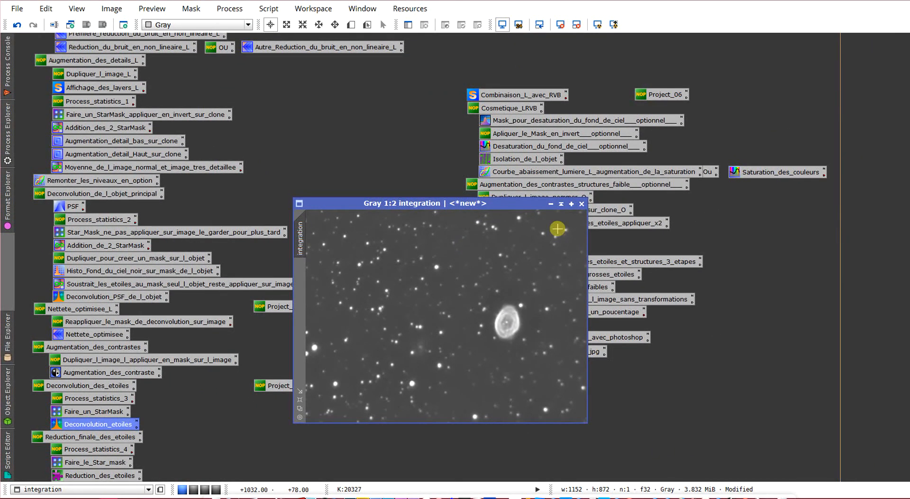
- Display the Statistics of the integration image and open the saved Faire_le_Star_mask settings
click(10, 121)
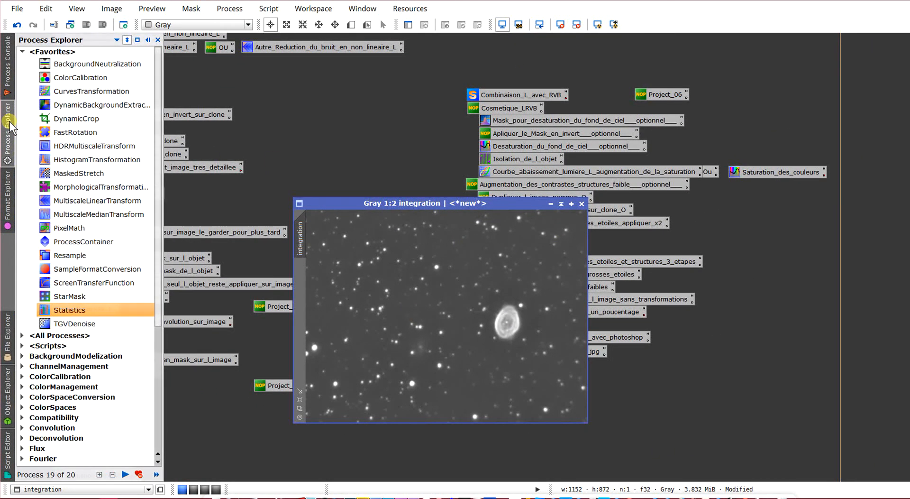
double_click(68, 309)
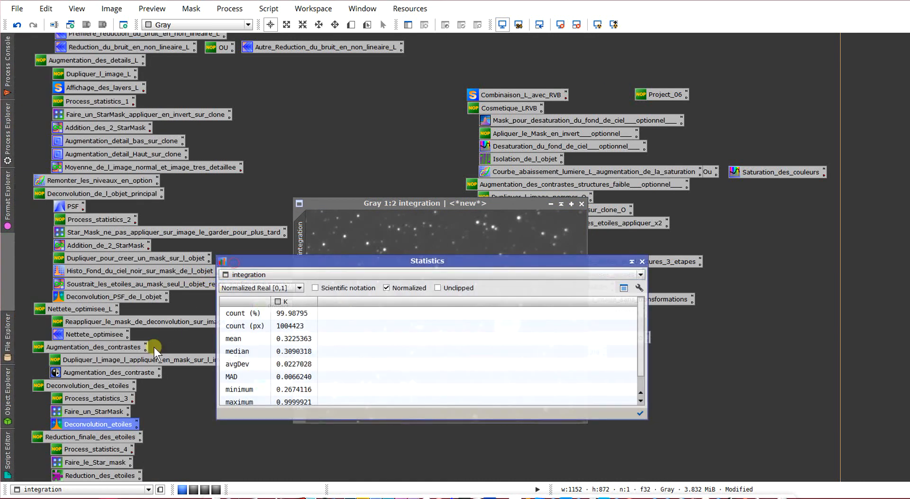
double_click(114, 462)
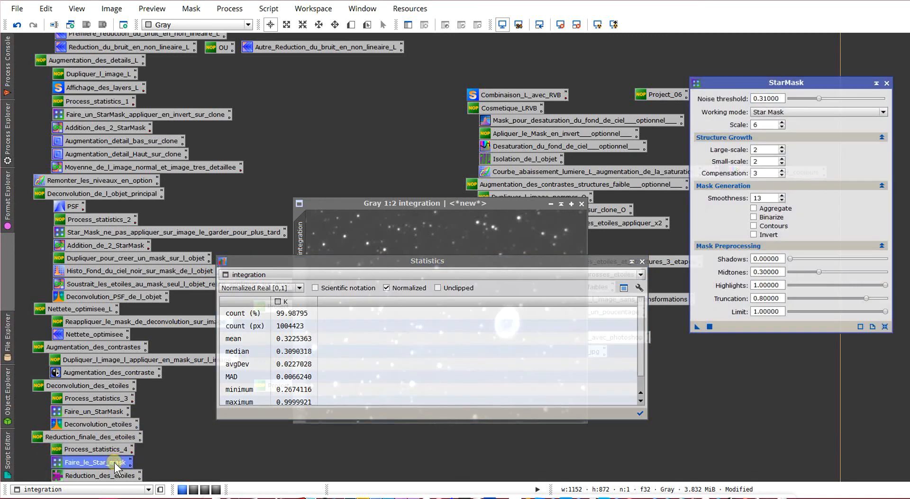
- Set the StarMask midtones to 0.32 and the noise threshold to 0.33, and close Statistics
double_click(781, 272)
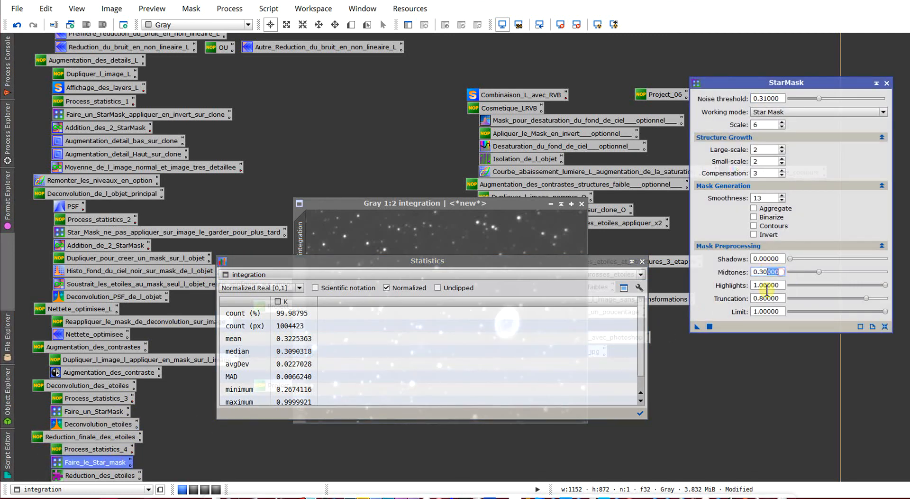
text(32)
click(768, 99)
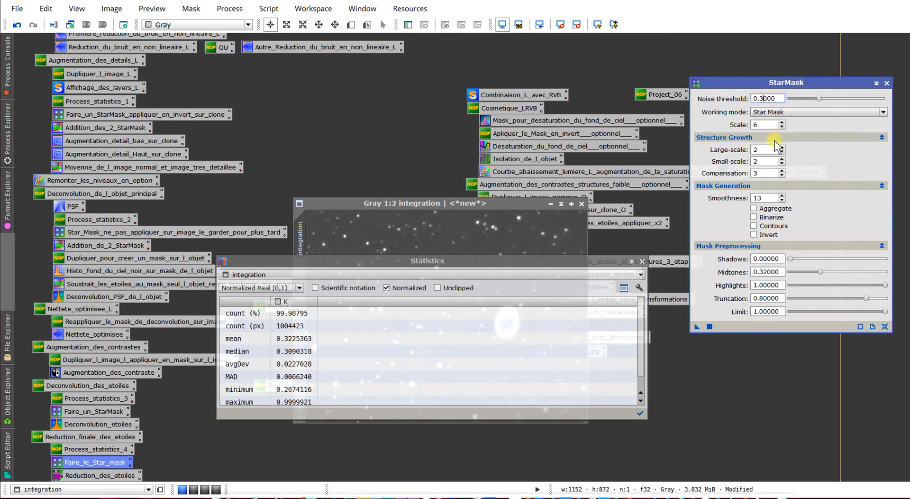
key(BackSpace)
text(3)
click(642, 261)
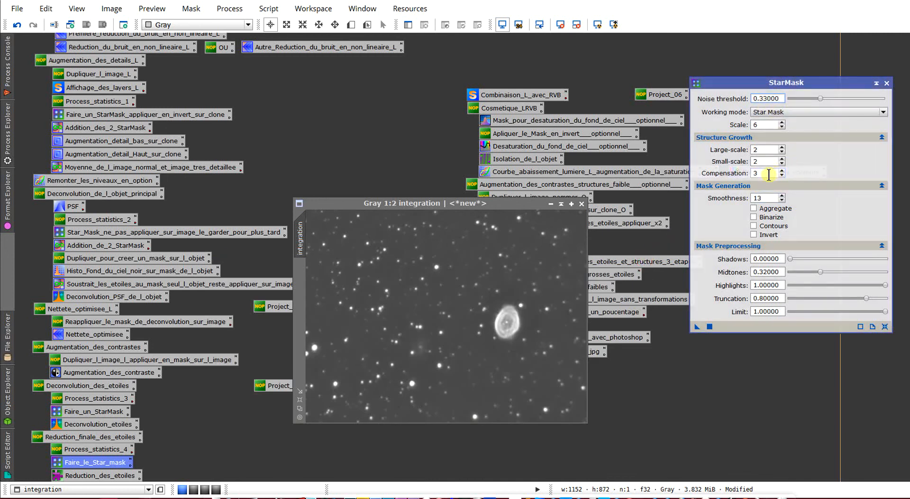
- Generate a star mask from the integration image with compensation 3 and smoothness 13, and close StarMask
double_click(765, 173)
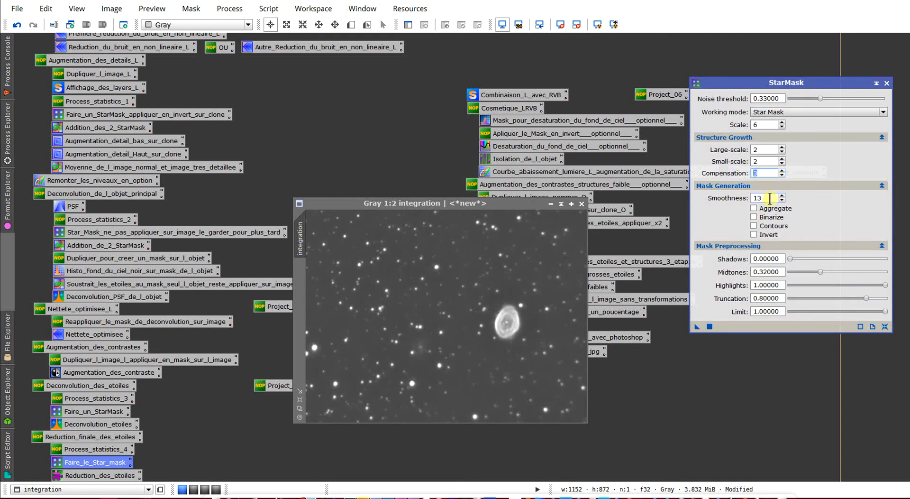
double_click(769, 198)
drag(699, 326, 487, 303)
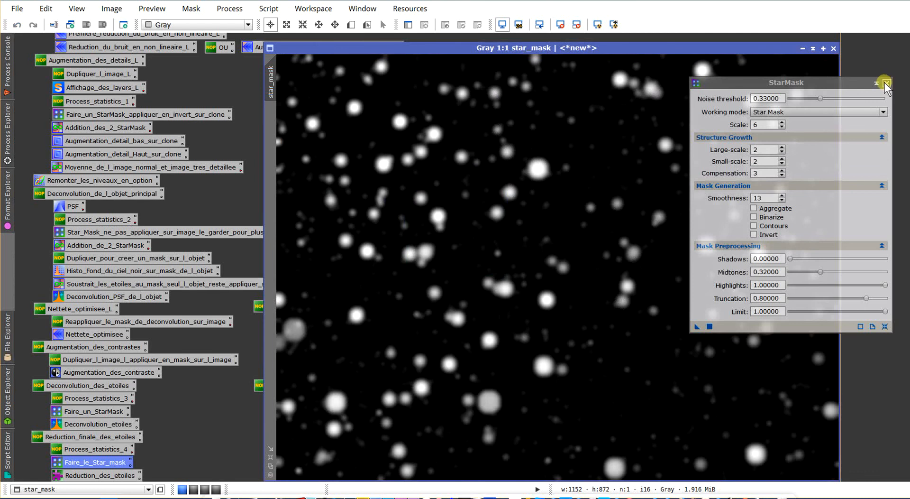
click(885, 83)
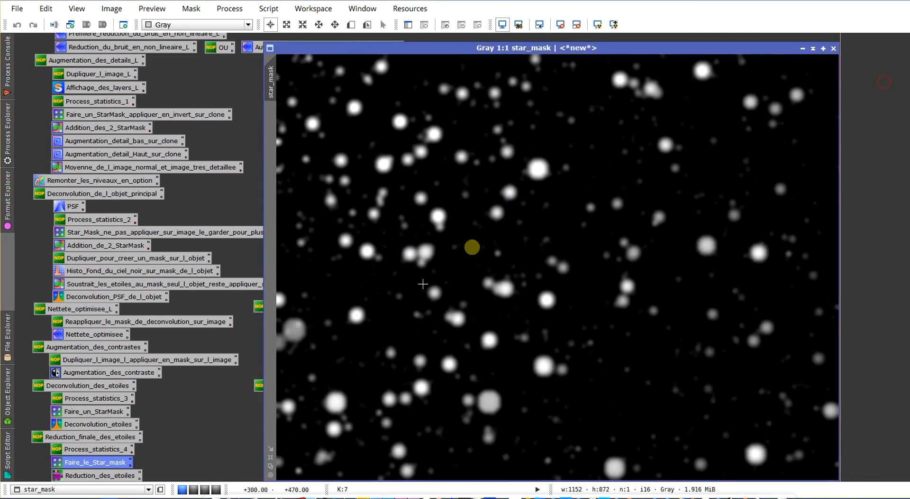
- Reduce the new star_mask view to 1:2, move its window aside and apply it as a mask to the integration image
click(271, 467)
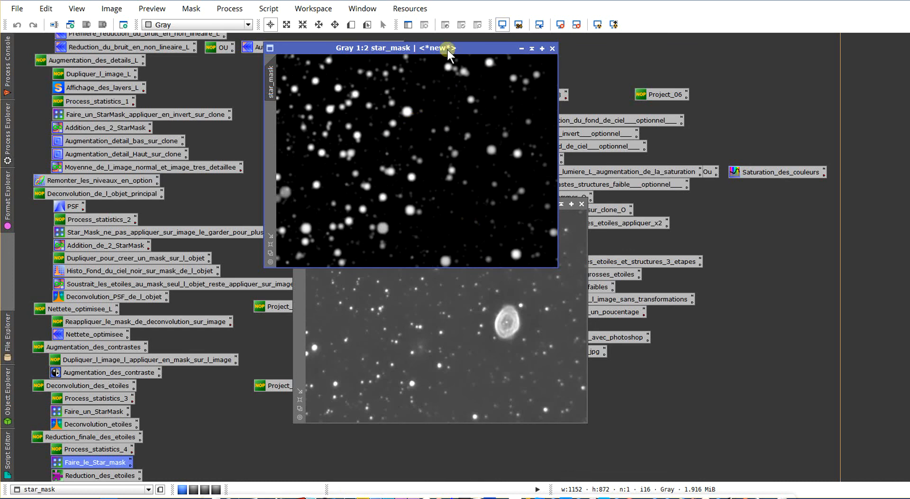
drag(447, 48, 548, 193)
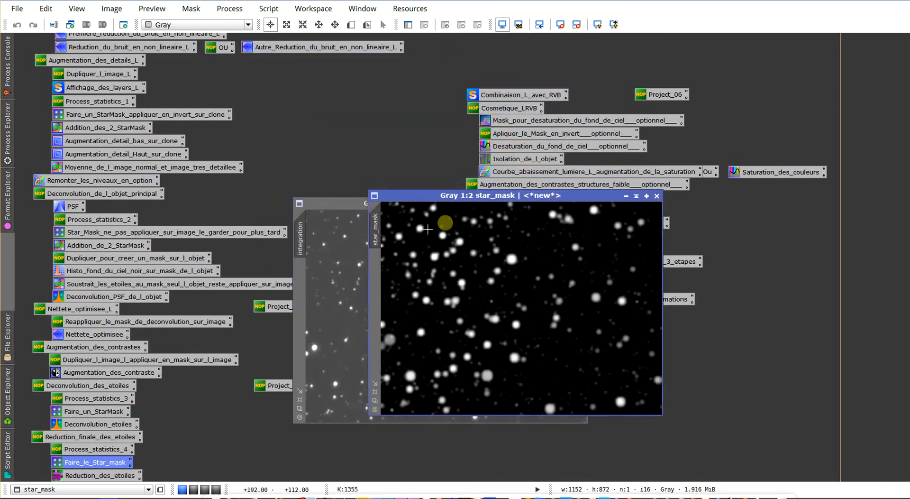
drag(366, 212, 300, 273)
- Examine the new mask's star coverage on the integration image up close, and hide the mask overlay
click(342, 263)
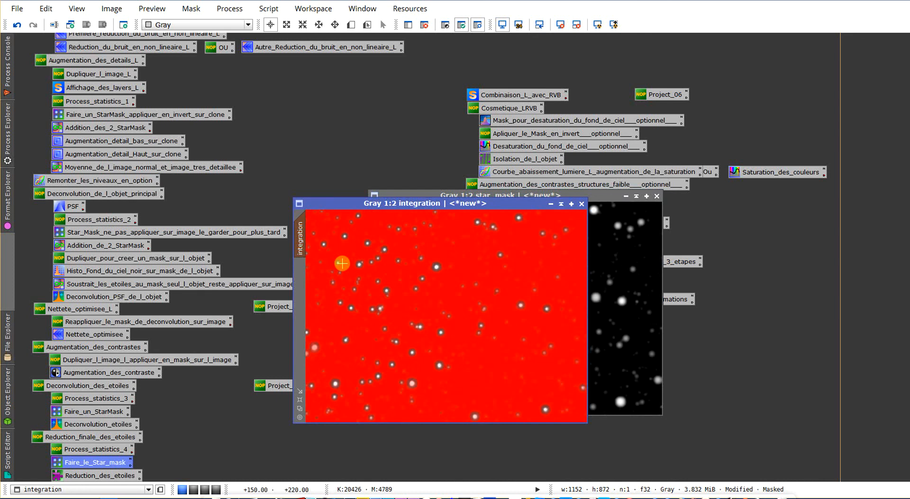
scroll(342, 263, up, 2)
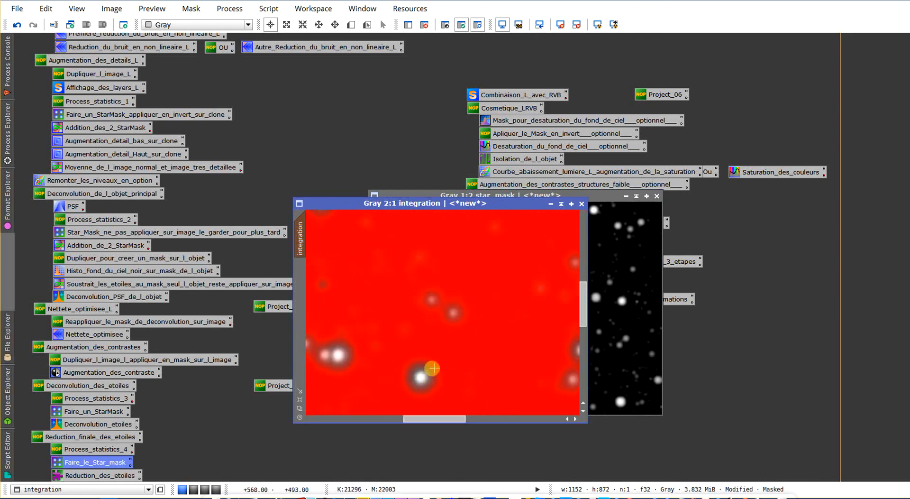
scroll(440, 366, down, 1)
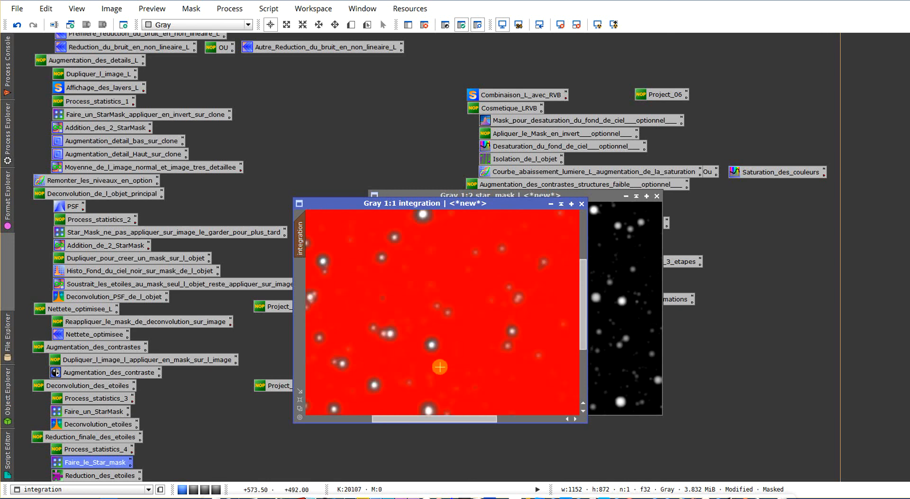
scroll(440, 367, down, 1)
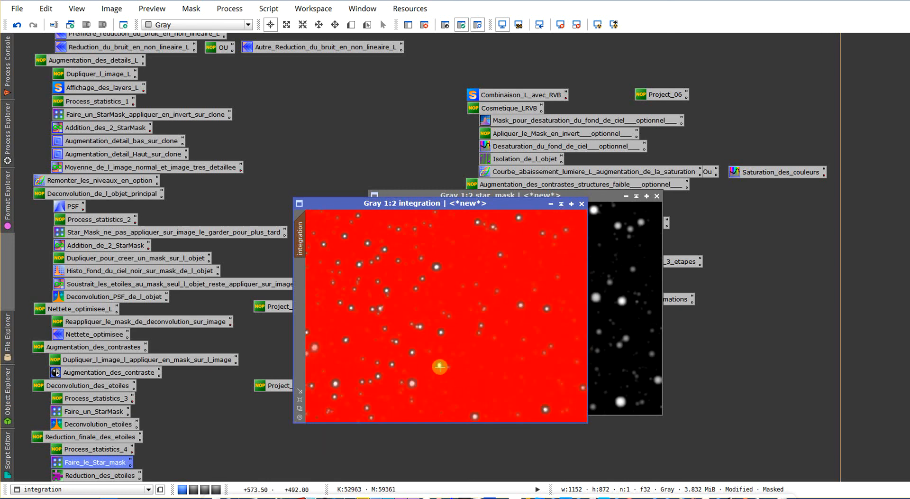
key(ctrl+k)
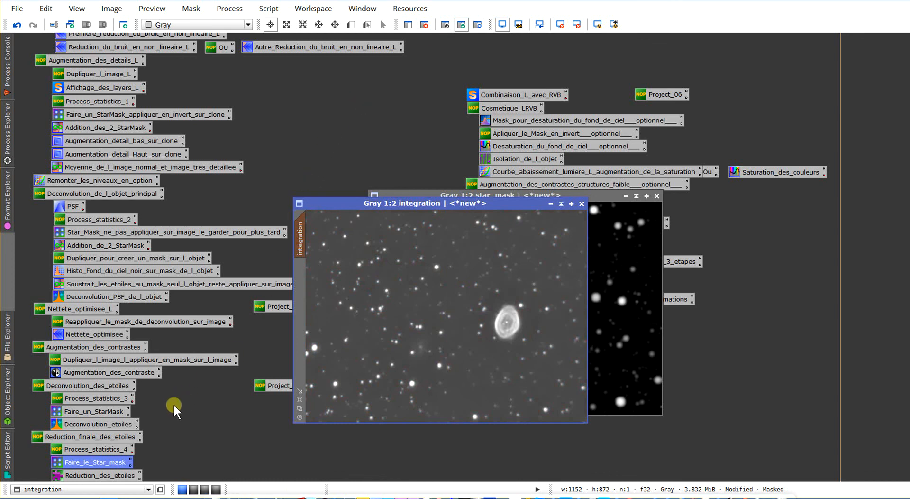
- Open the Reduction_des_etoiles MorphologicalTransformation process and set its operator to Erosion (Minimum)
click(134, 477)
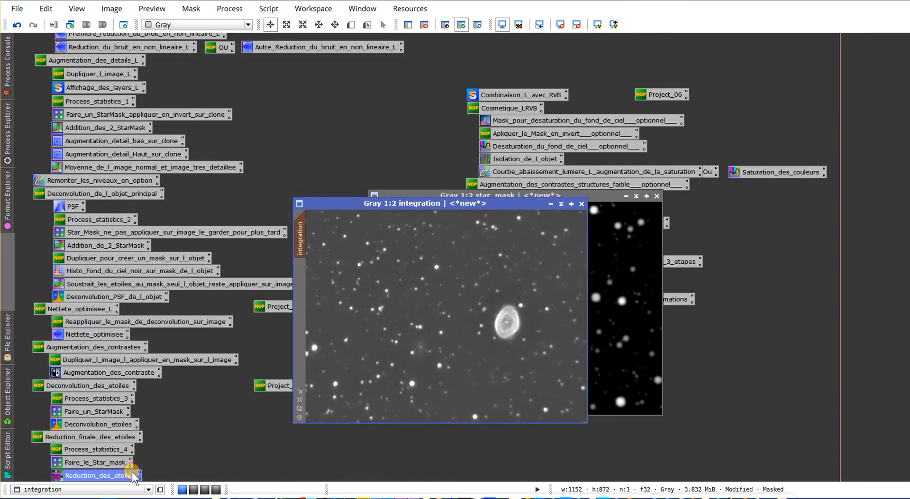
double_click(132, 472)
drag(849, 137, 805, 105)
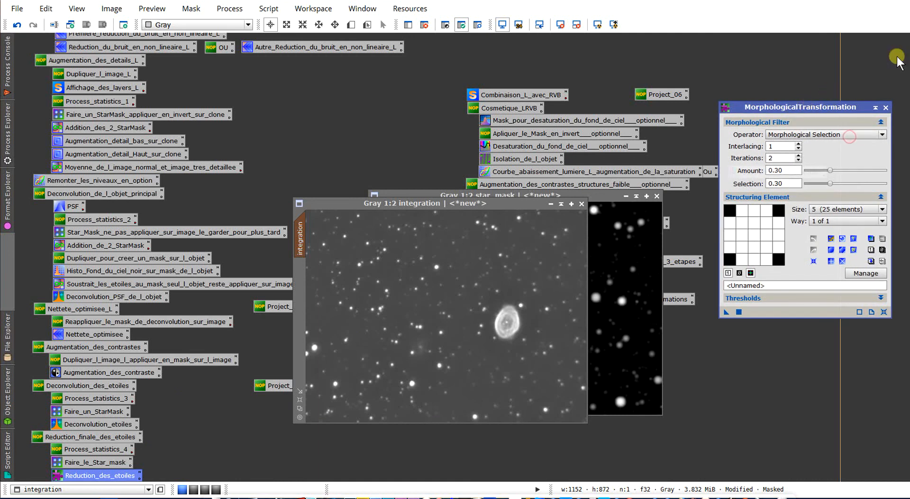
click(819, 137)
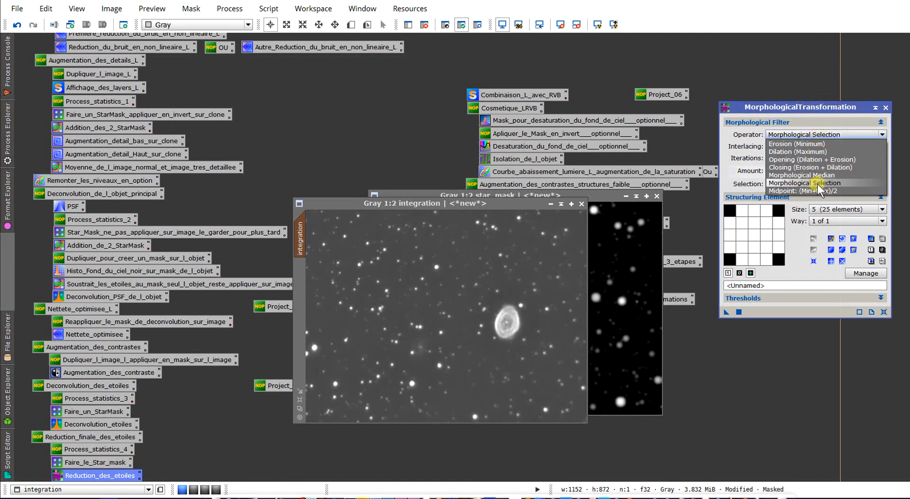
click(813, 144)
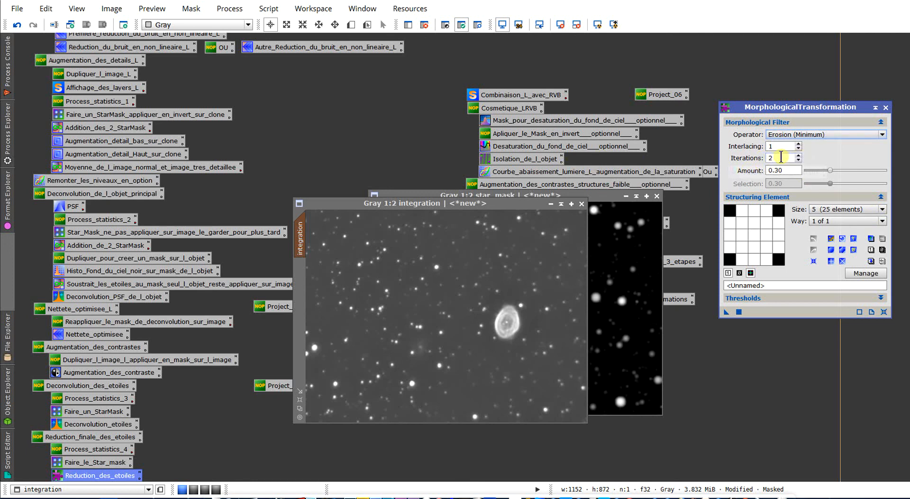
- Try the erosion on the integration image with 2 iterations and amount 0.30, and undo it
drag(774, 157, 802, 158)
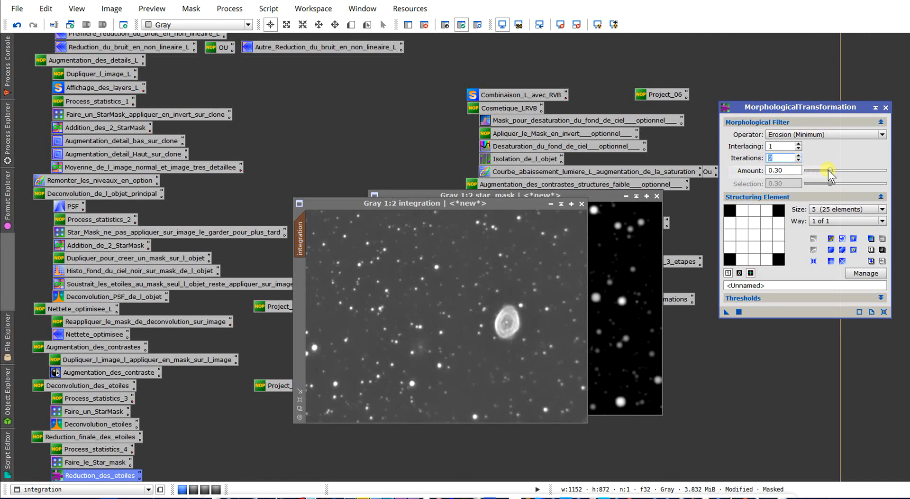
key(Tab)
drag(727, 312, 433, 293)
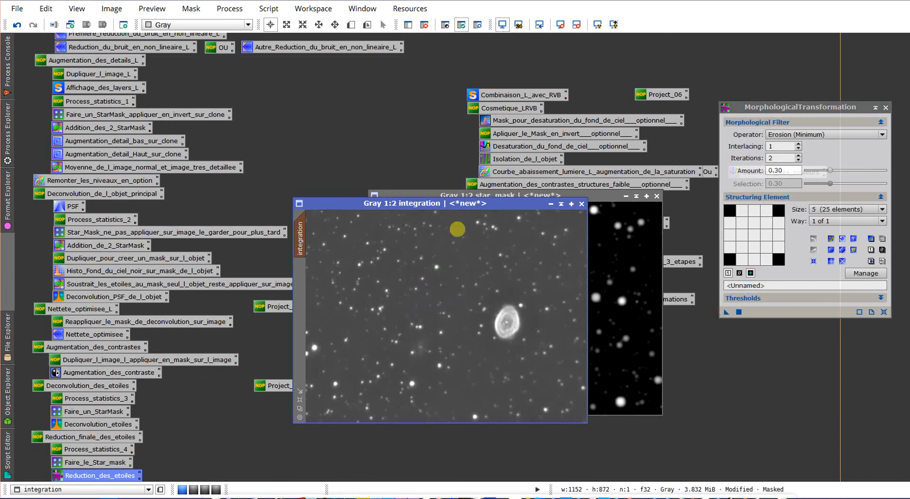
click(21, 25)
click(18, 25)
- Try the erosion on the integration image with amount 1.00, inspect the stars, and undo it
drag(830, 170, 887, 171)
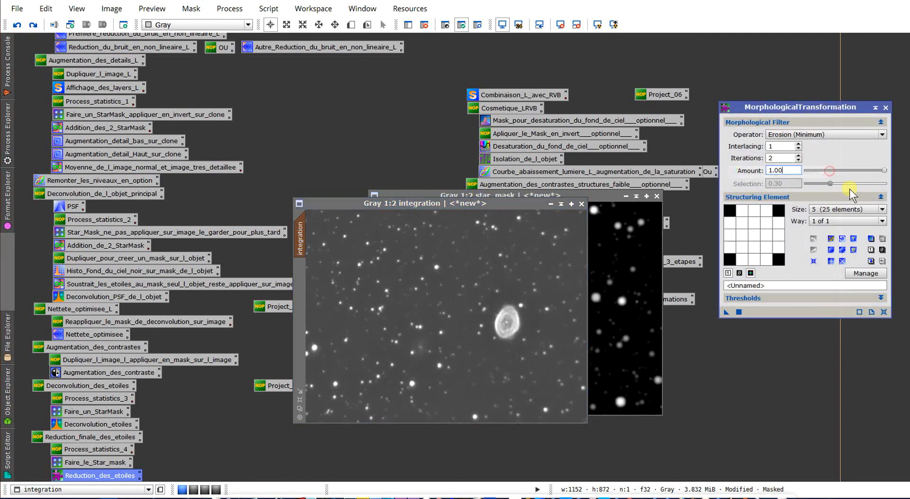
drag(426, 315, 426, 315)
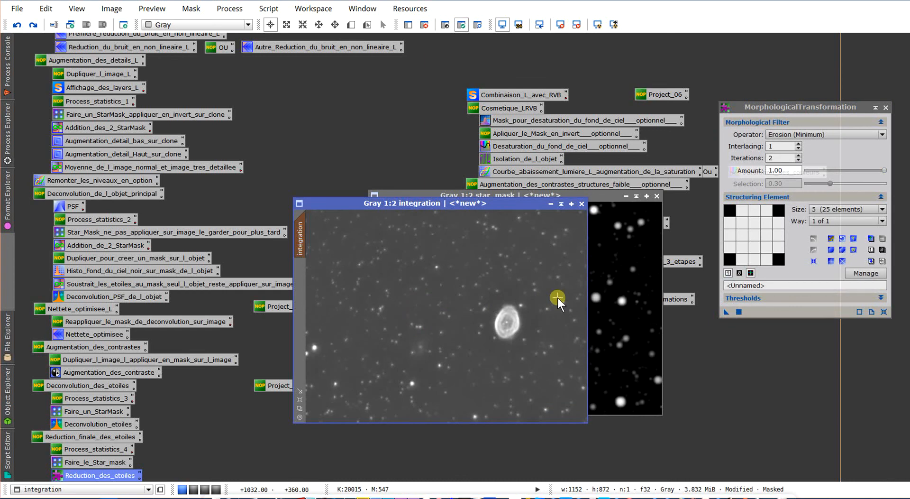
scroll(516, 298, up, 2)
scroll(516, 297, down, 2)
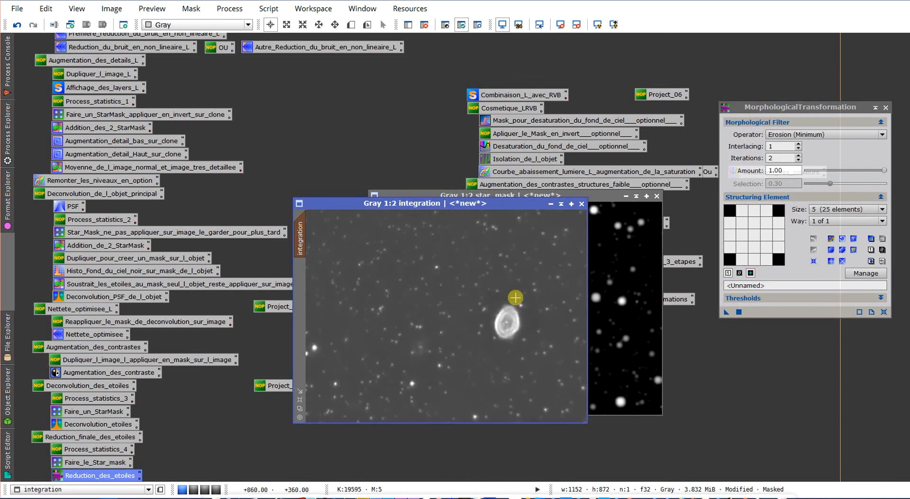
click(21, 25)
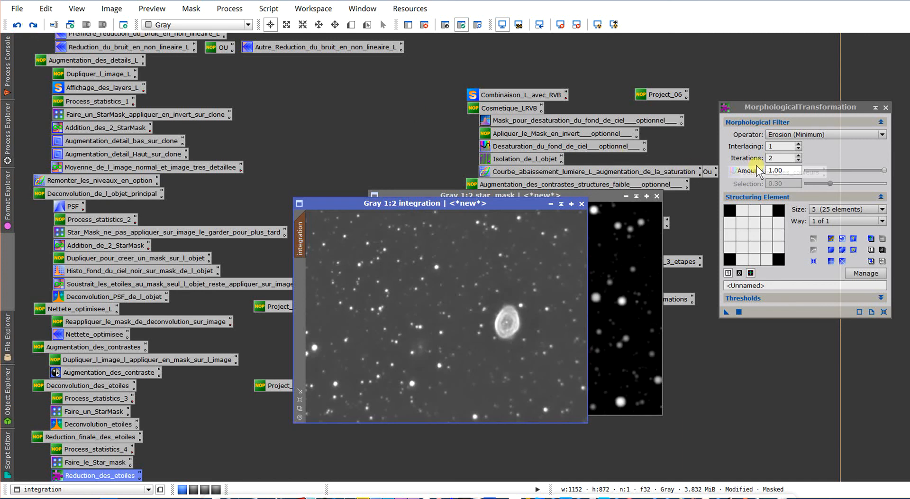
- Try the erosion on the integration image with amount 0.20, and undo it
click(787, 170)
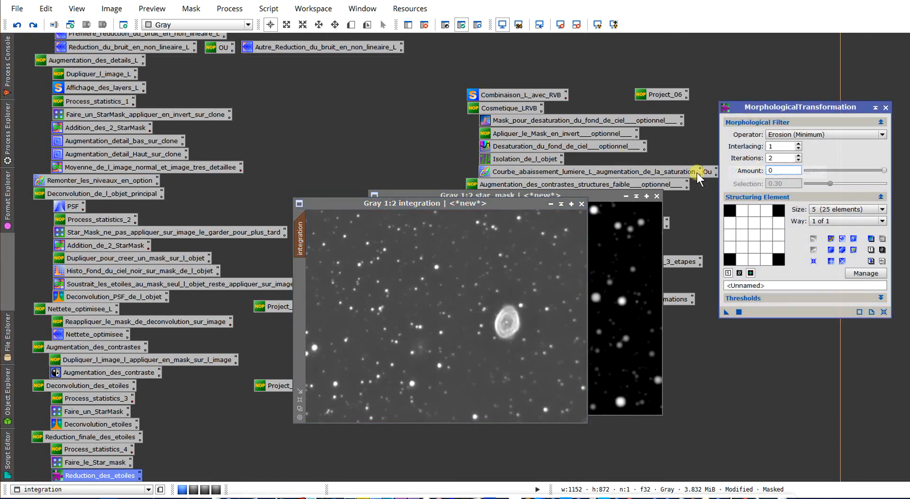
text(0.2)
drag(723, 311, 472, 280)
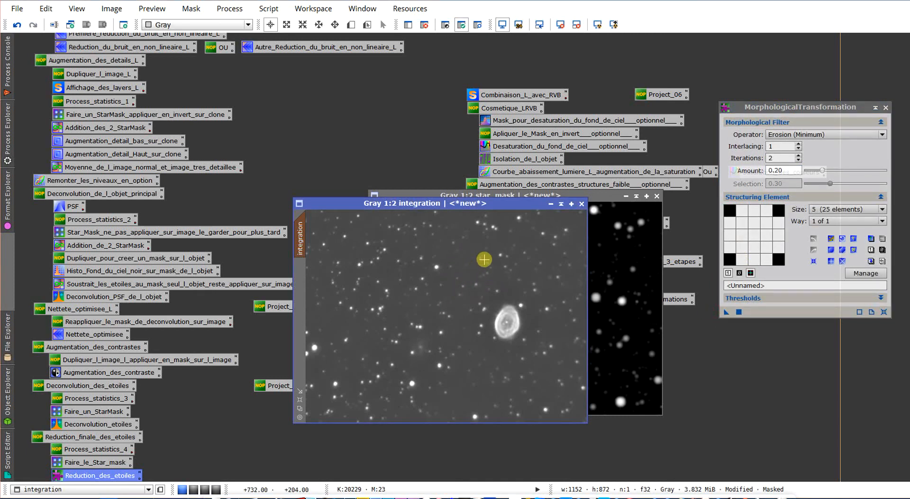
click(19, 23)
- Reduce the integration image's stars with the erosion at amount 0.15 and check them
drag(789, 170, 681, 183)
text(0.)
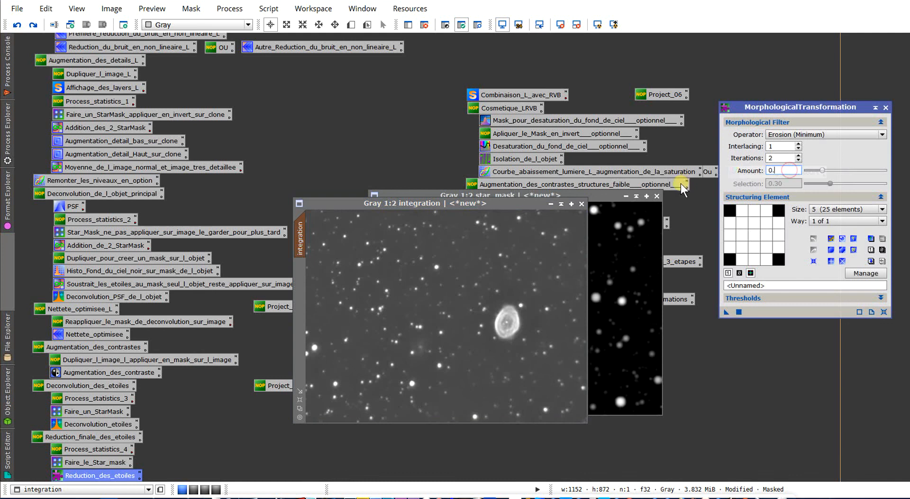
text(15)
drag(739, 311, 454, 285)
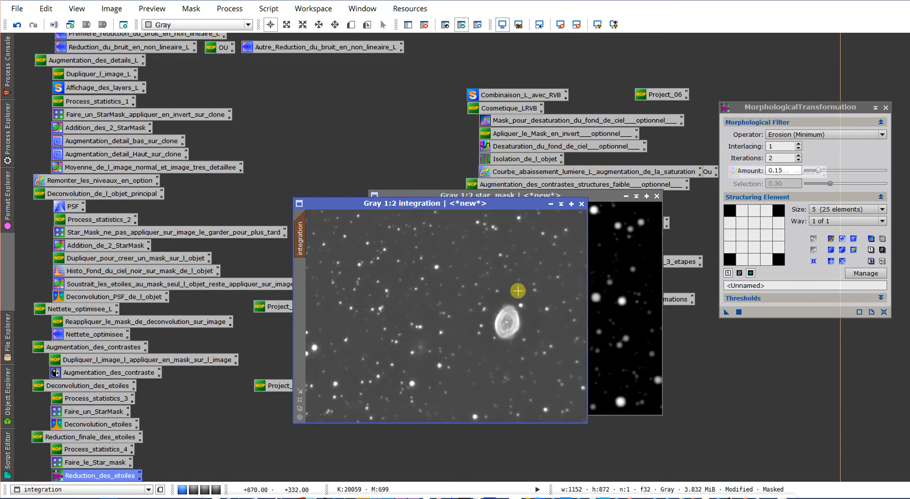
scroll(515, 298, down, 1)
scroll(515, 297, up, 1)
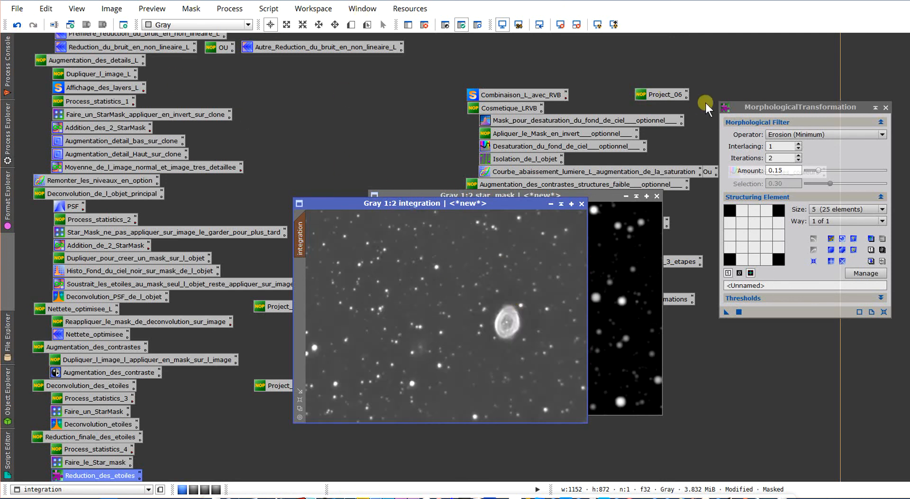
- Close MorphologicalTransformation and the star_mask image, accepting that its mask references are broken
click(875, 109)
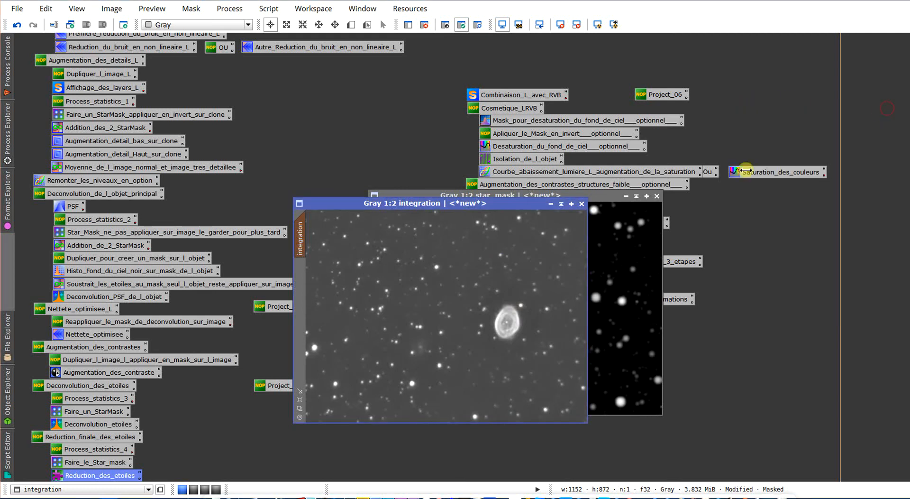
click(656, 196)
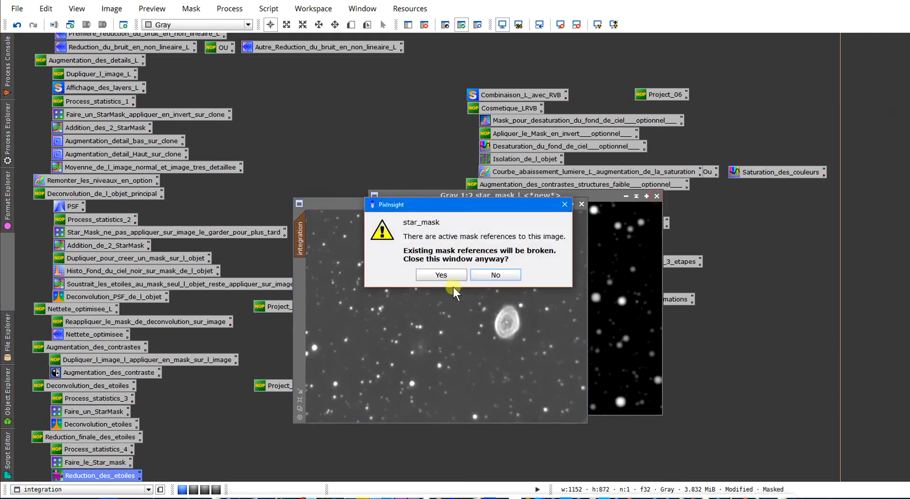
click(445, 278)
- Examine the reduced stars and the nebula in the integration image up close
scroll(467, 303, up, 1)
scroll(467, 302, up, 1)
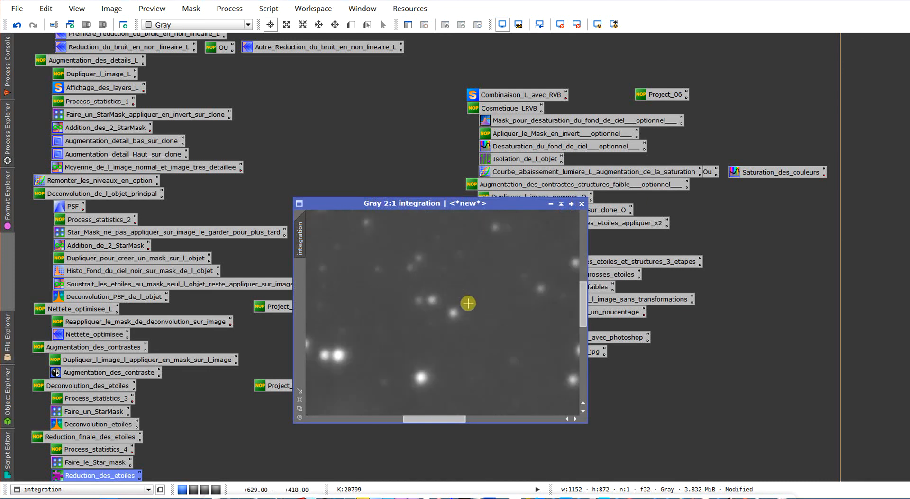
scroll(467, 303, down, 1)
scroll(467, 302, down, 1)
scroll(467, 303, up, 1)
scroll(467, 303, up, 1)
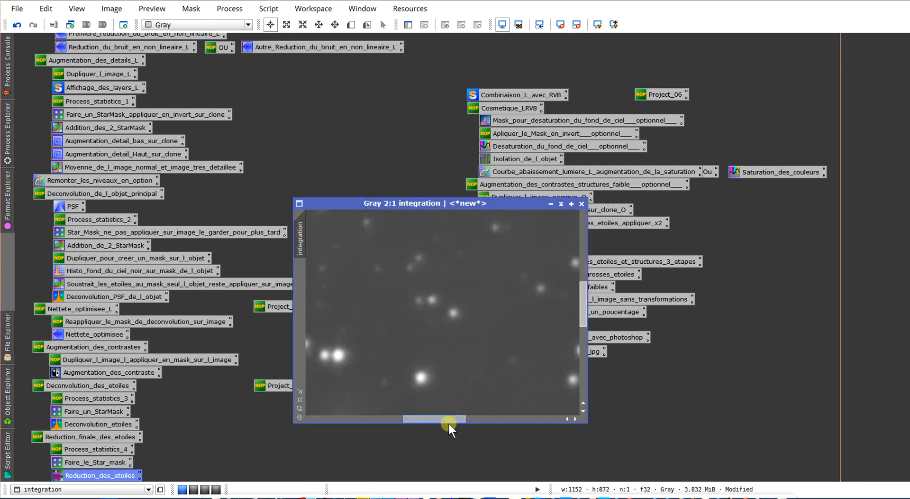
drag(453, 419, 510, 423)
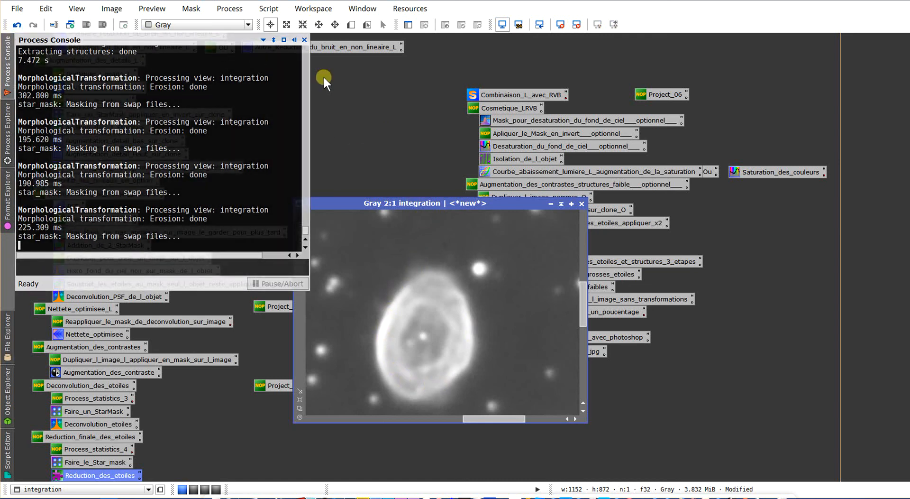
- Compare the nebula before and after processing by undoing back to the original image and redoing every operation
click(324, 78)
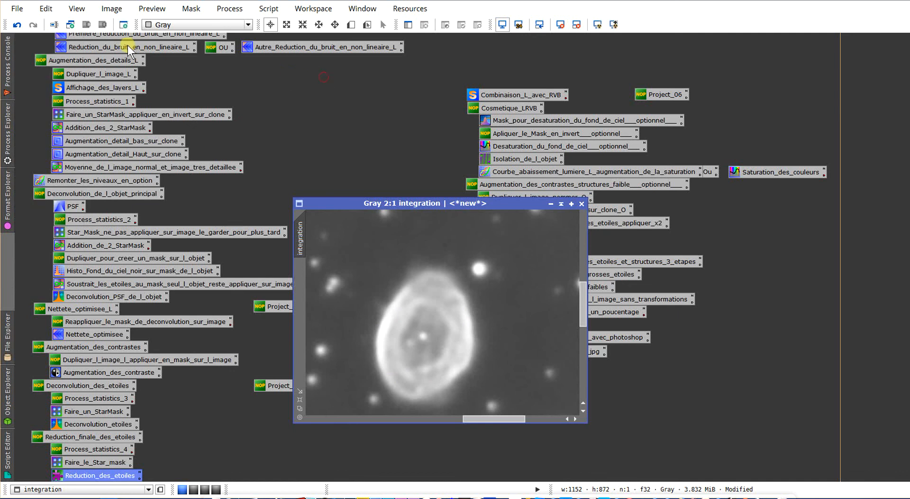
click(16, 27)
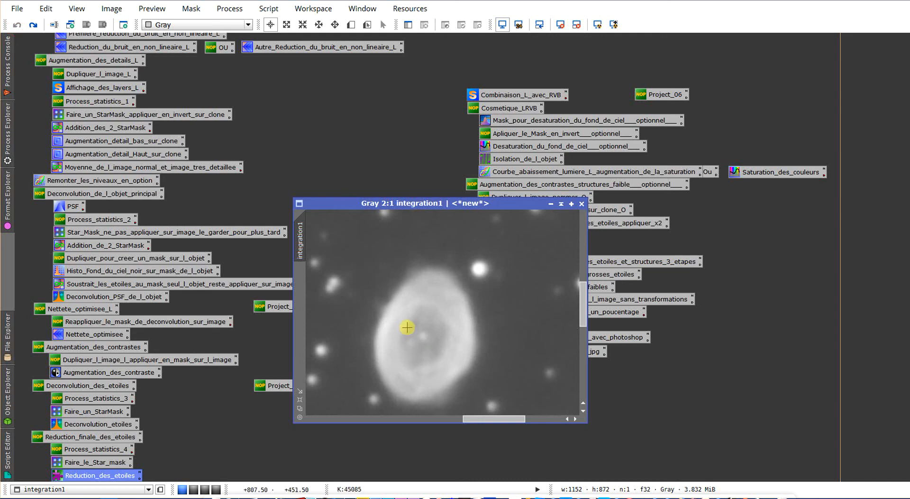
click(33, 22)
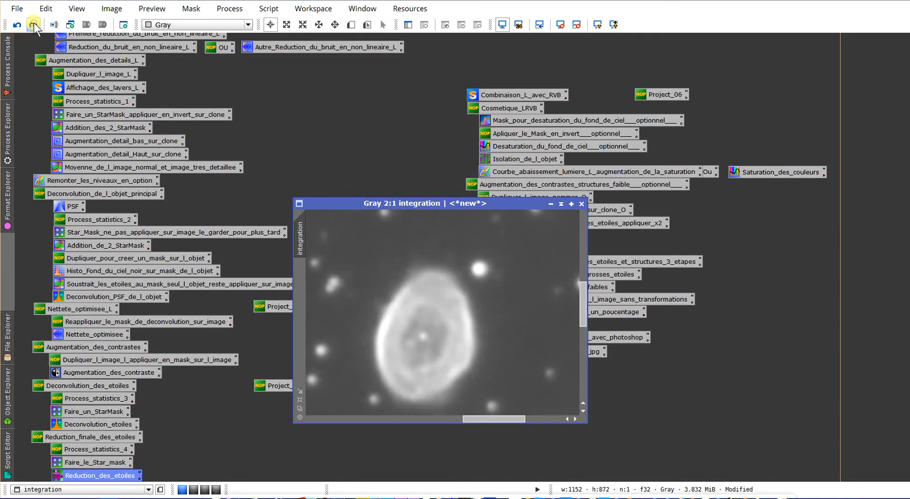
click(33, 23)
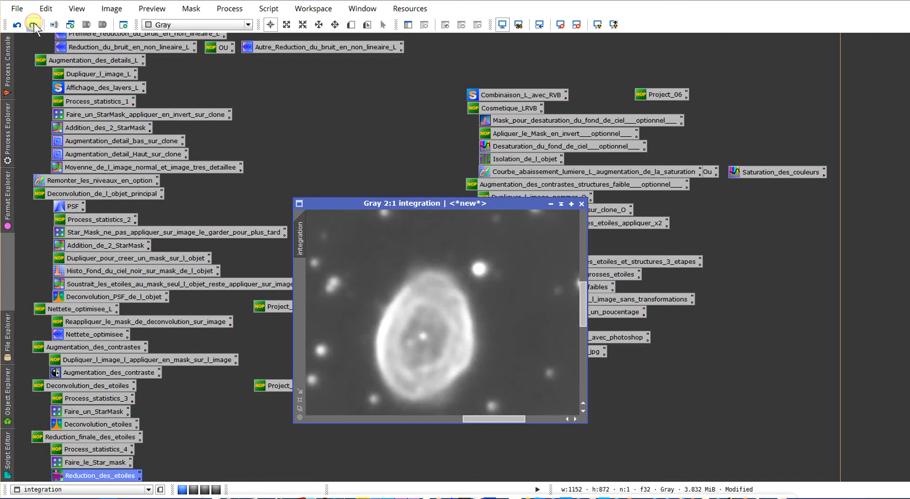
scroll(483, 291, down, 1)
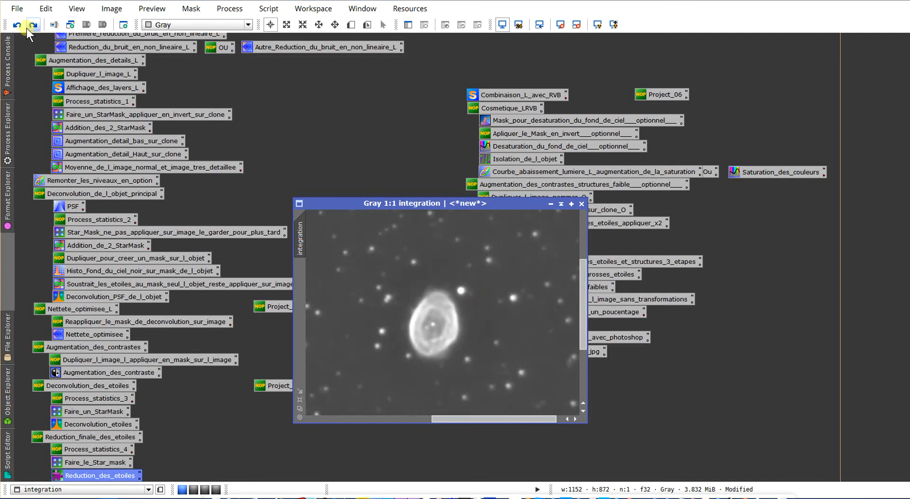
scroll(386, 332, down, 1)
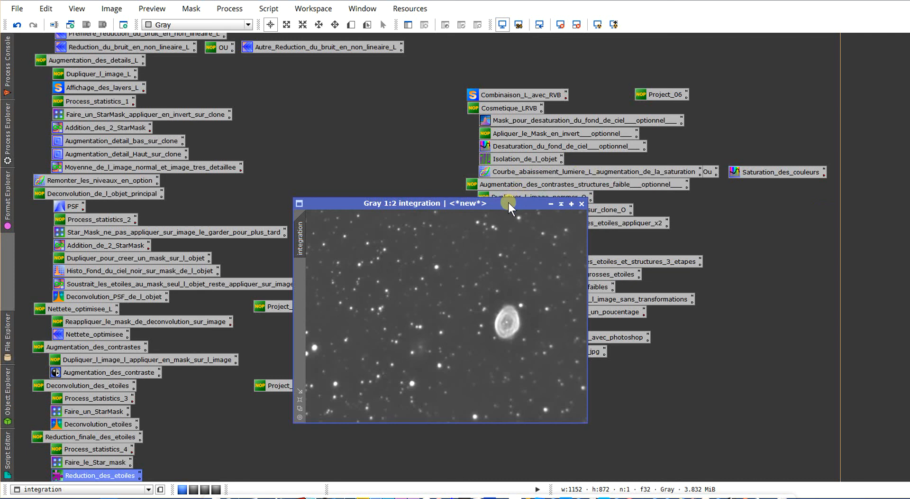
- Move the integration window up to the start of the Luminance section, near the minimised RVB_ window
drag(508, 202, 472, 143)
scroll(787, 101, up, 6)
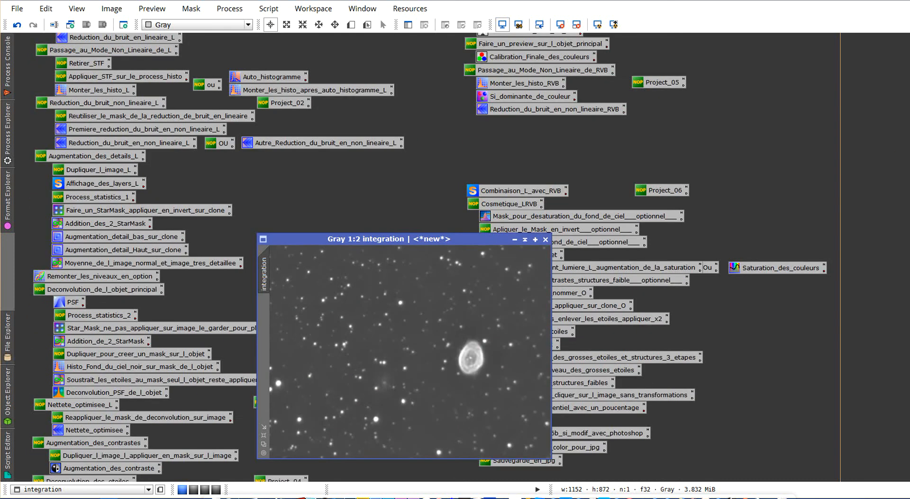
drag(433, 421, 283, 71)
mouse_move(652, 45)
mouse_down()
mouse_move(653, 53)
mouse_move(654, 43)
mouse_up()
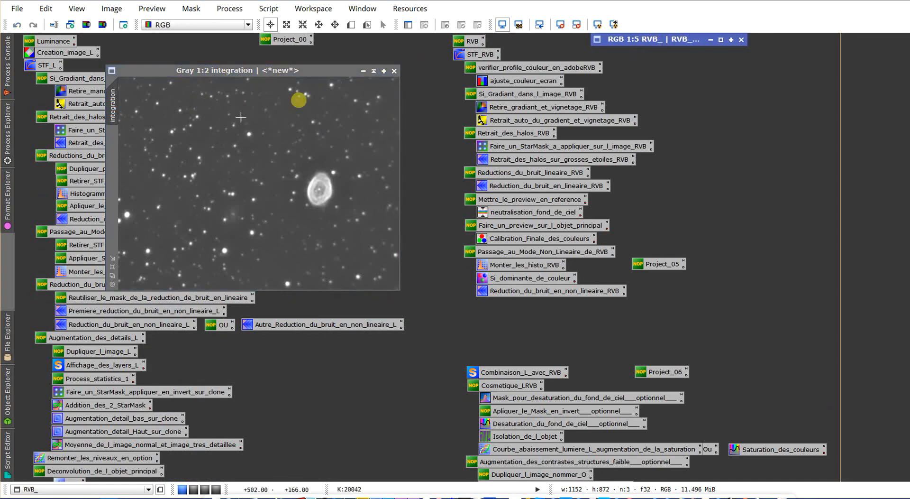
drag(204, 71, 224, 64)
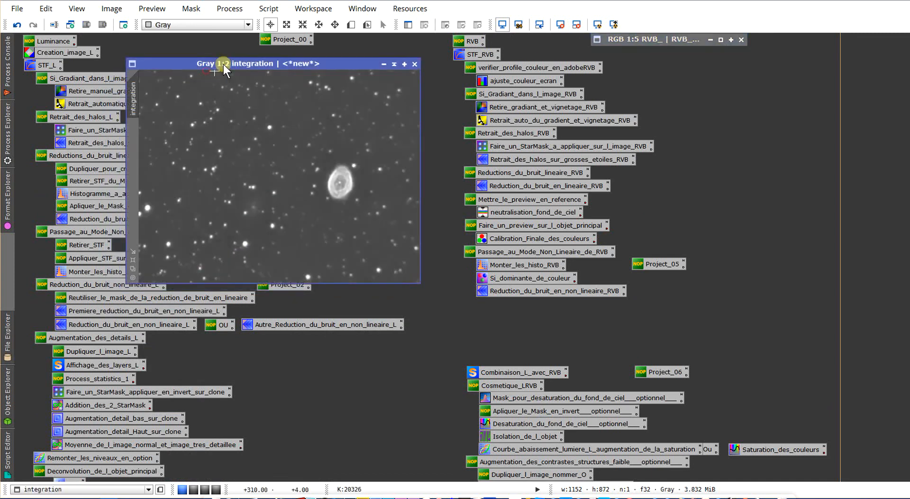
- Start saving the integration image as a new file in O:\ZZ_TraitementASTRO\WorkSpace_traitement\Formation pixinsight\Presentation pixinsight trt
click(16, 11)
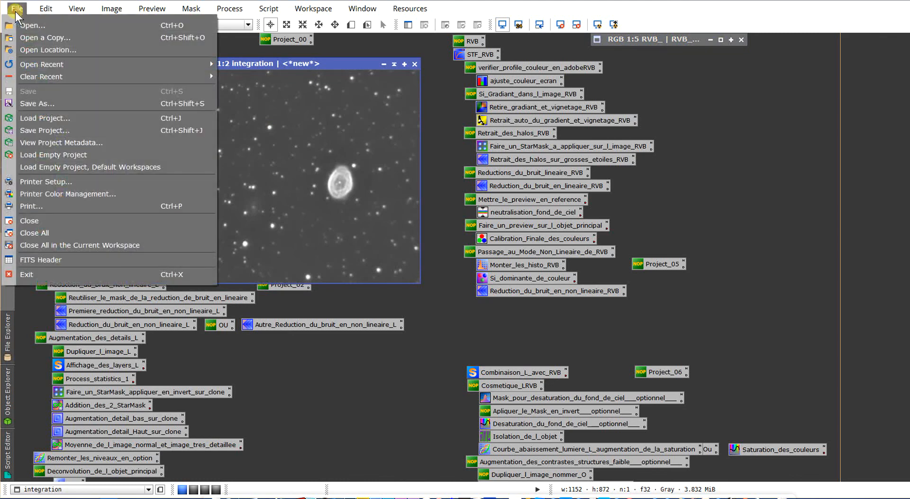
click(30, 108)
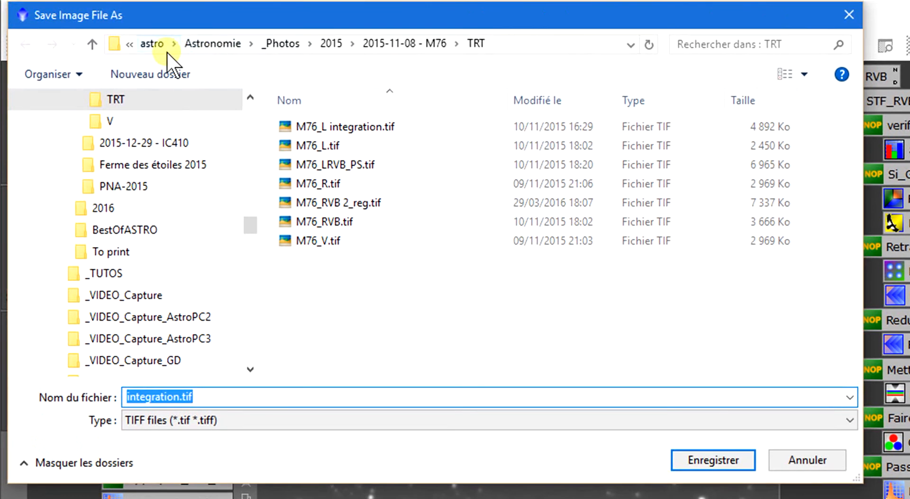
click(159, 43)
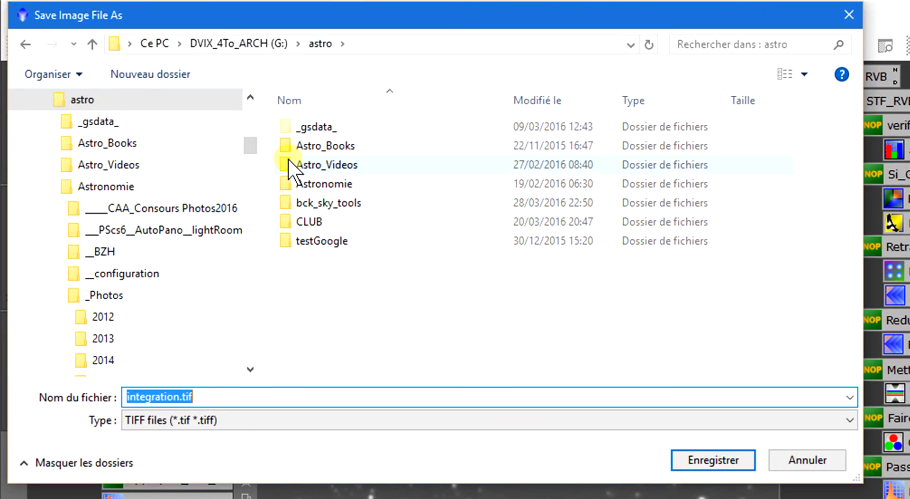
click(142, 43)
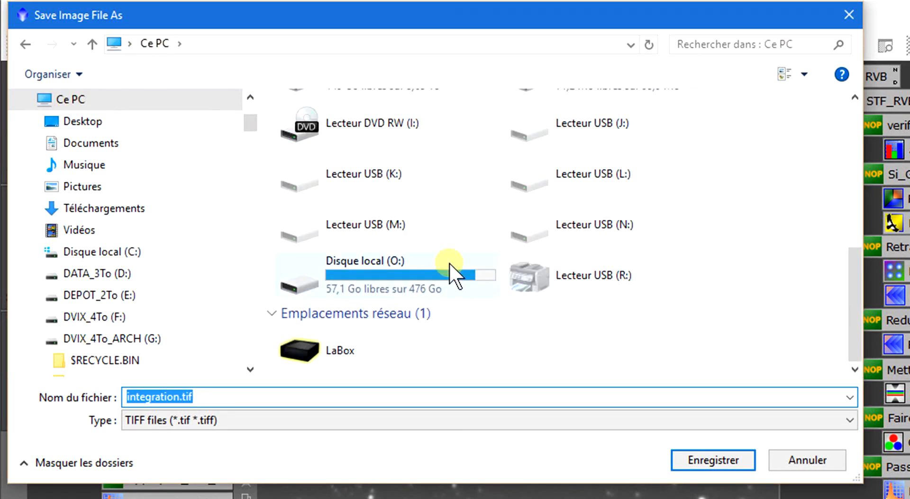
double_click(451, 269)
scroll(361, 308, down, 1)
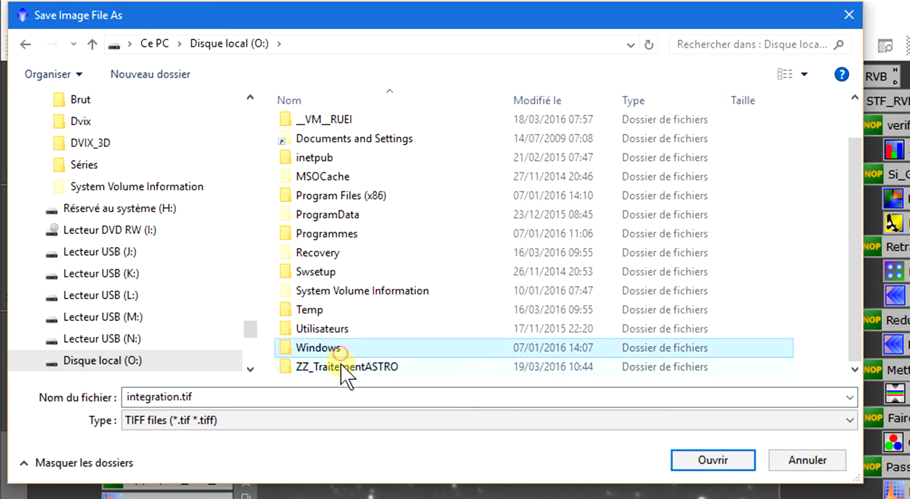
double_click(346, 368)
double_click(327, 236)
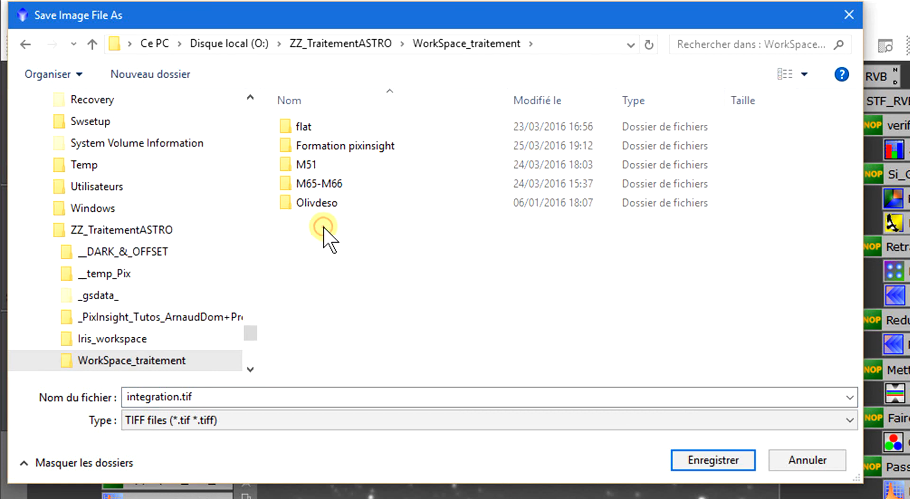
double_click(331, 144)
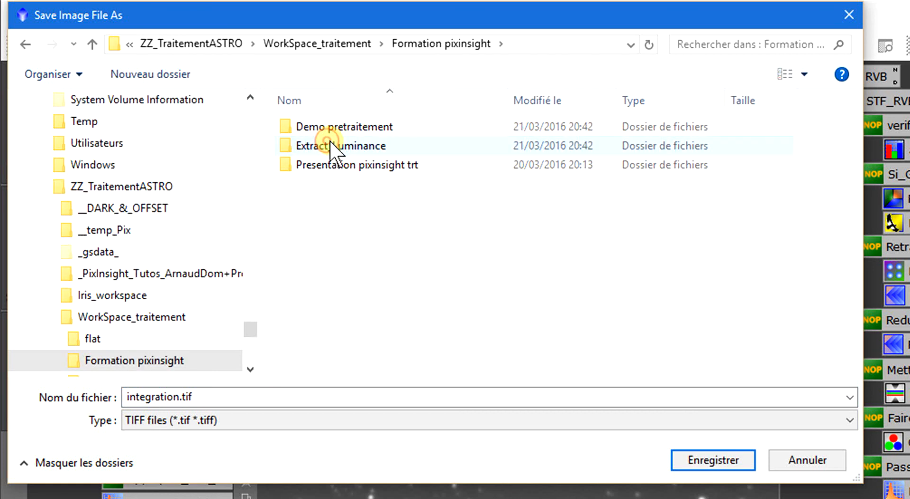
double_click(350, 170)
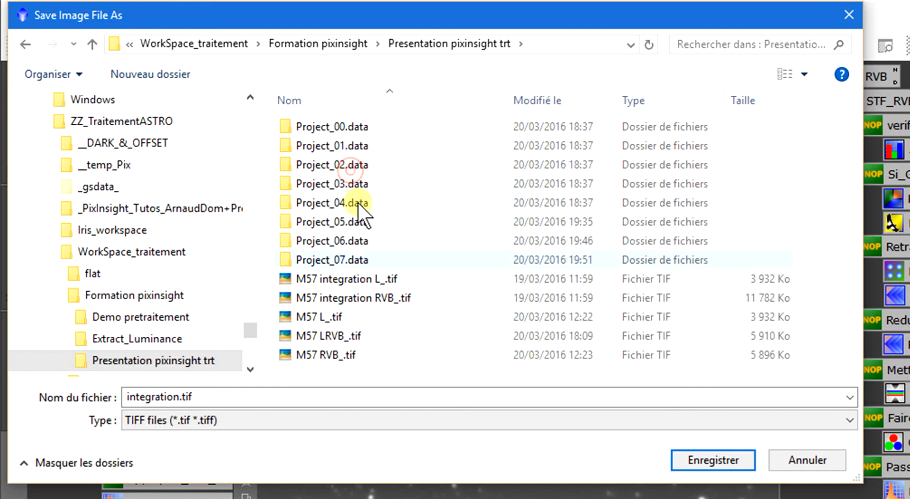
- Name the file M57_L and save it as a 16-bit unsigned integer TIFF without compression
drag(217, 403, 28, 408)
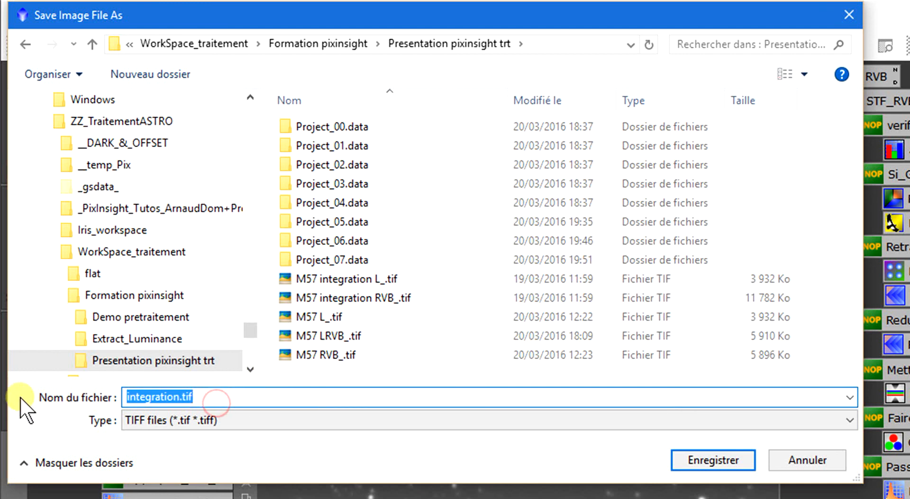
text(M)
text(57)
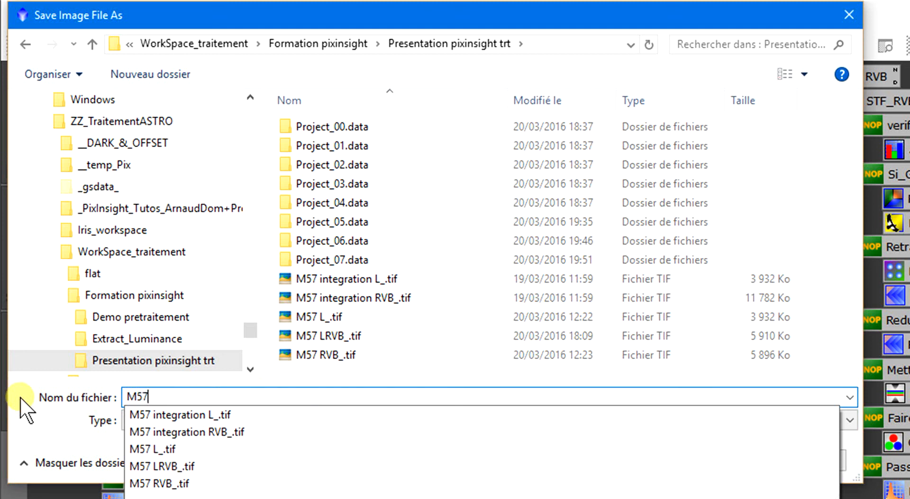
text(_L)
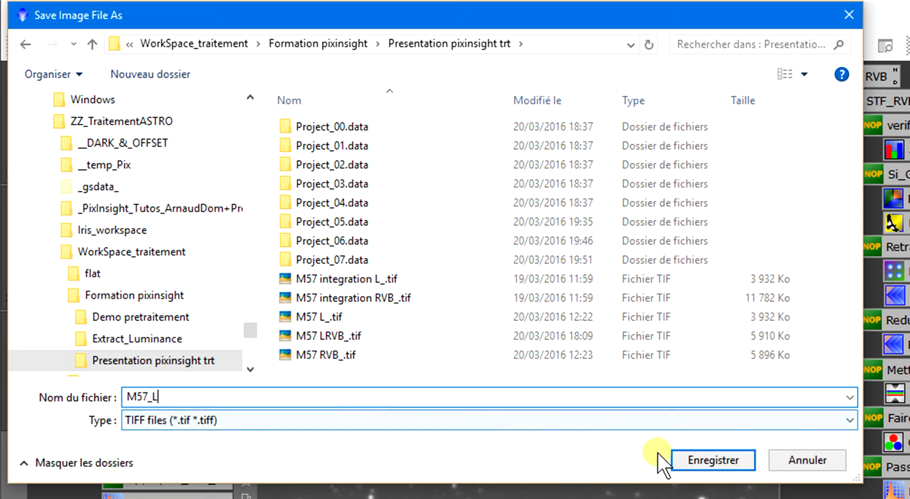
click(707, 467)
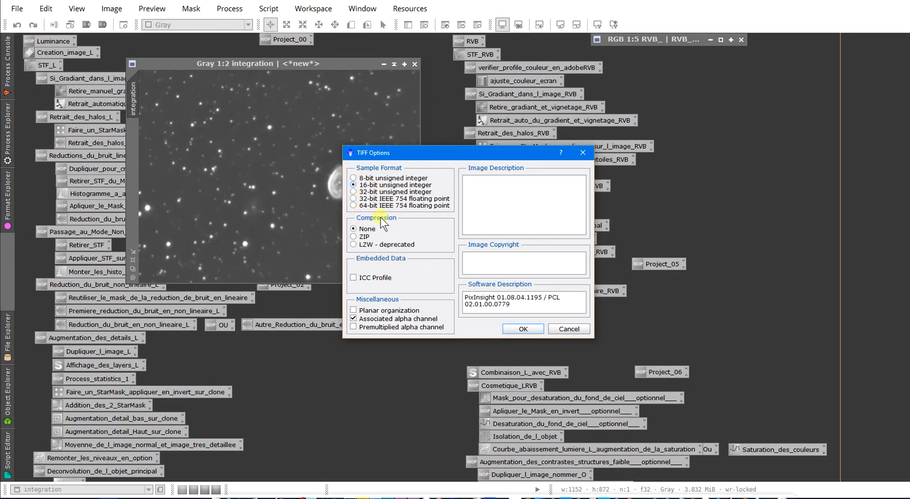
click(527, 327)
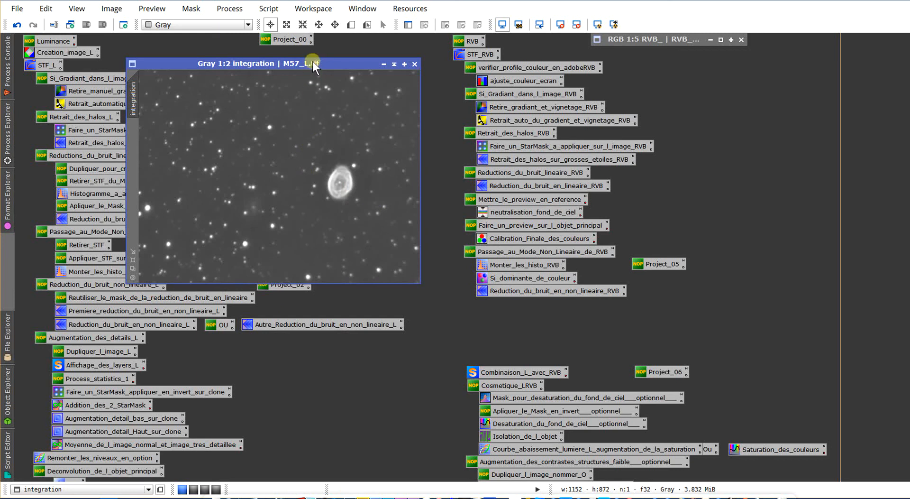
- Move the saved integration window up level with the Luminance heading, then activate the minimised RVB_ image by shifting it slightly sideways
drag(312, 61, 306, 39)
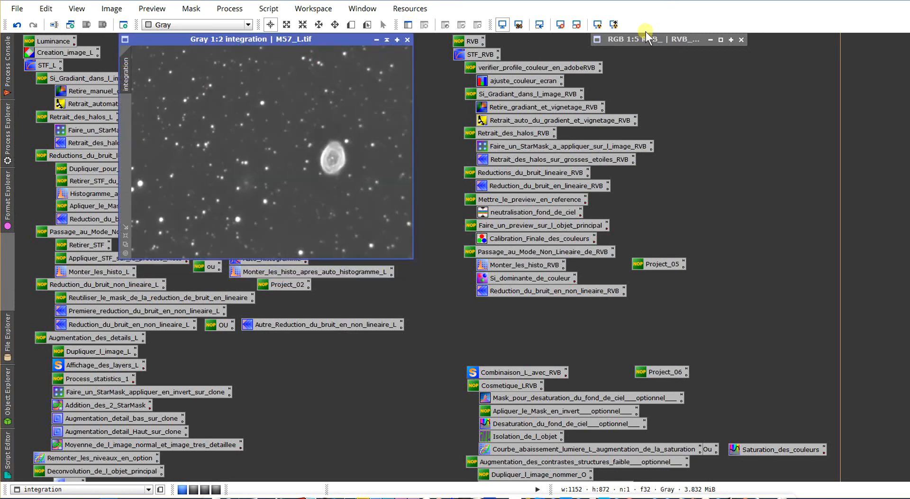
mouse_move(646, 40)
mouse_down()
mouse_move(658, 47)
mouse_move(653, 41)
mouse_up()
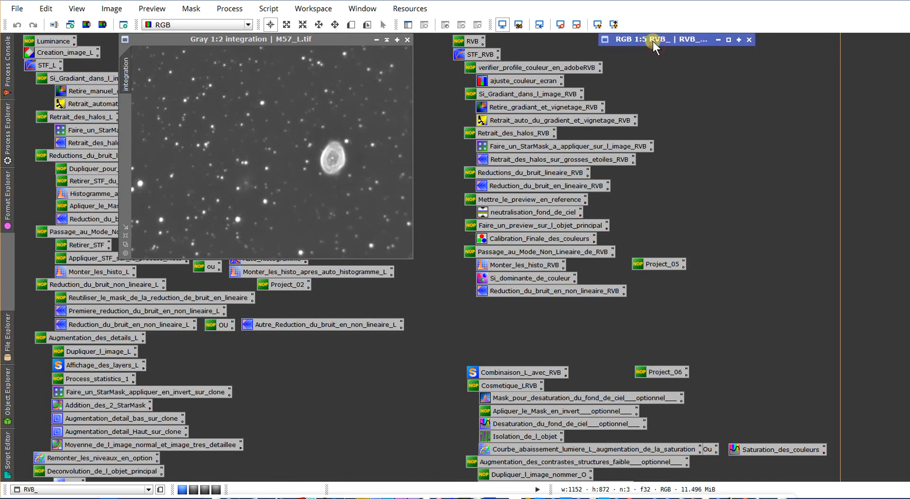